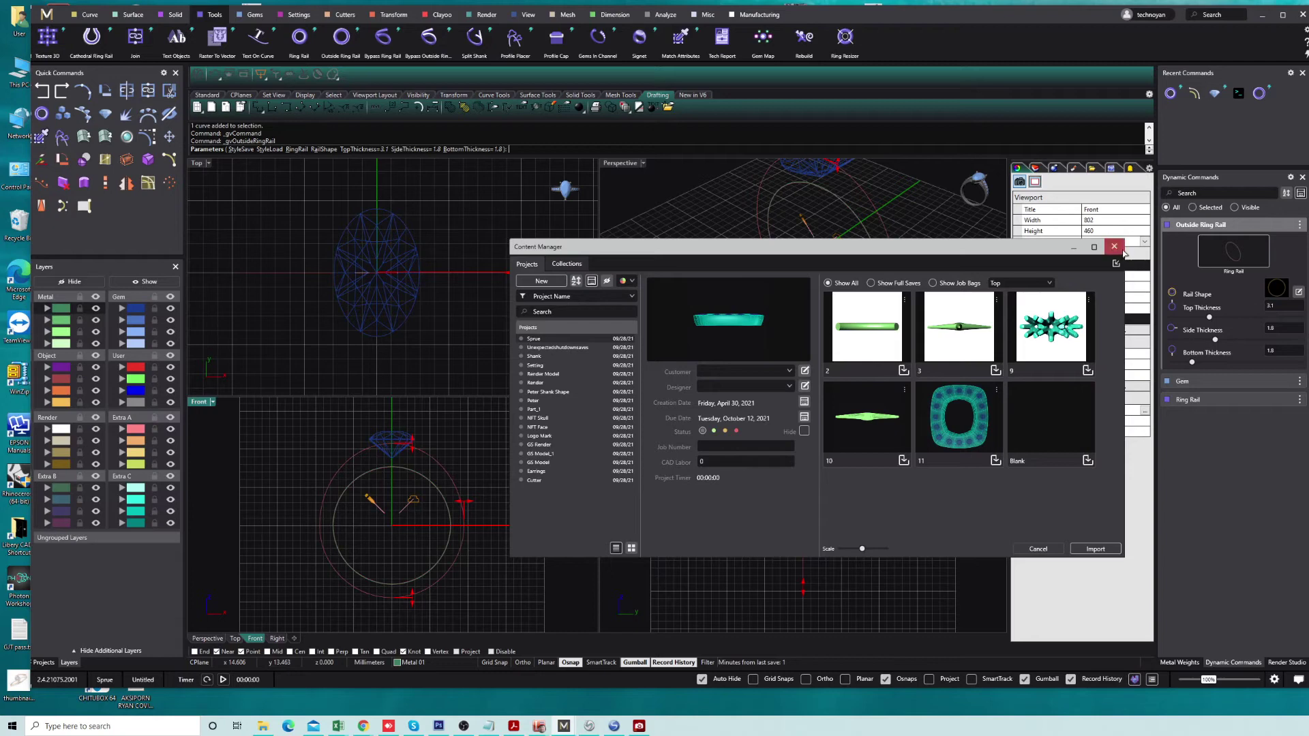
# Create the outside ring rail with 2.0 mm top thickness and 1.8 mm side and bottom thickness.
pyautogui.click(1118, 247)
pyautogui.moveTo(411, 443); pyautogui.dragTo(411, 451)
pyautogui.click(1269, 352)
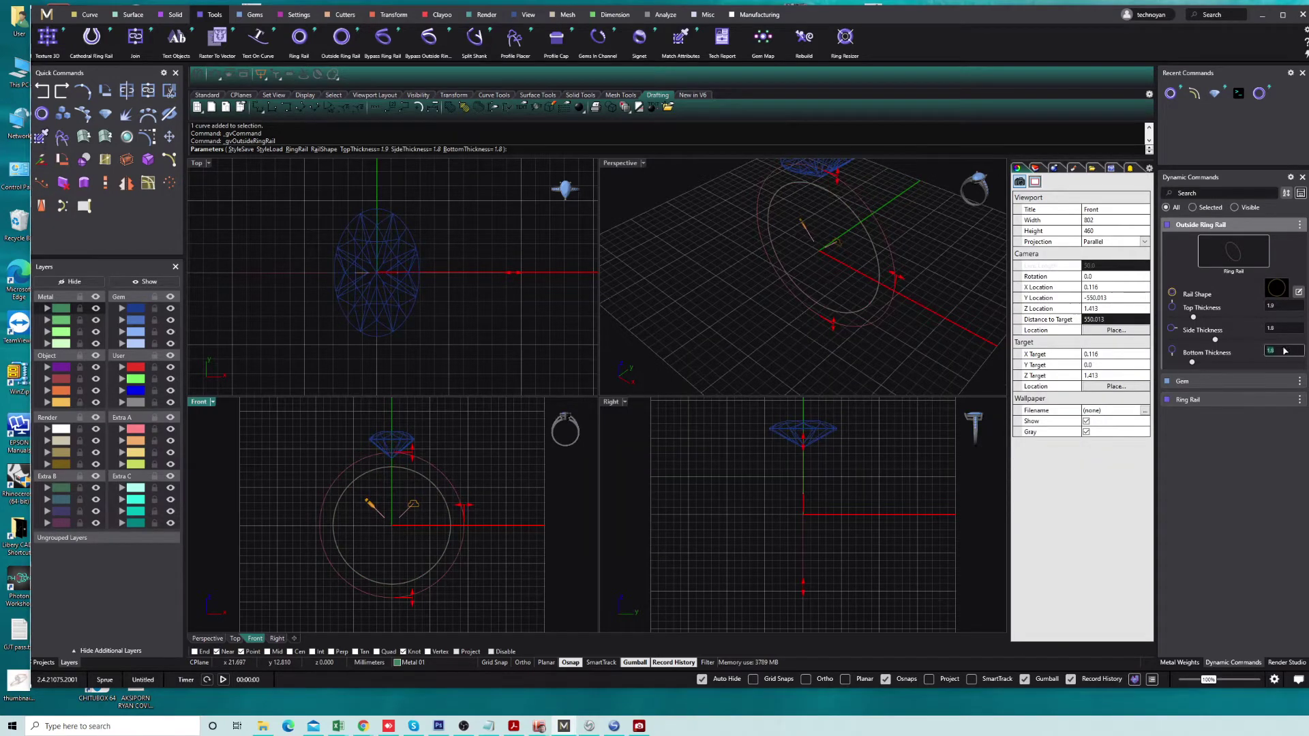
pyautogui.click(1285, 333)
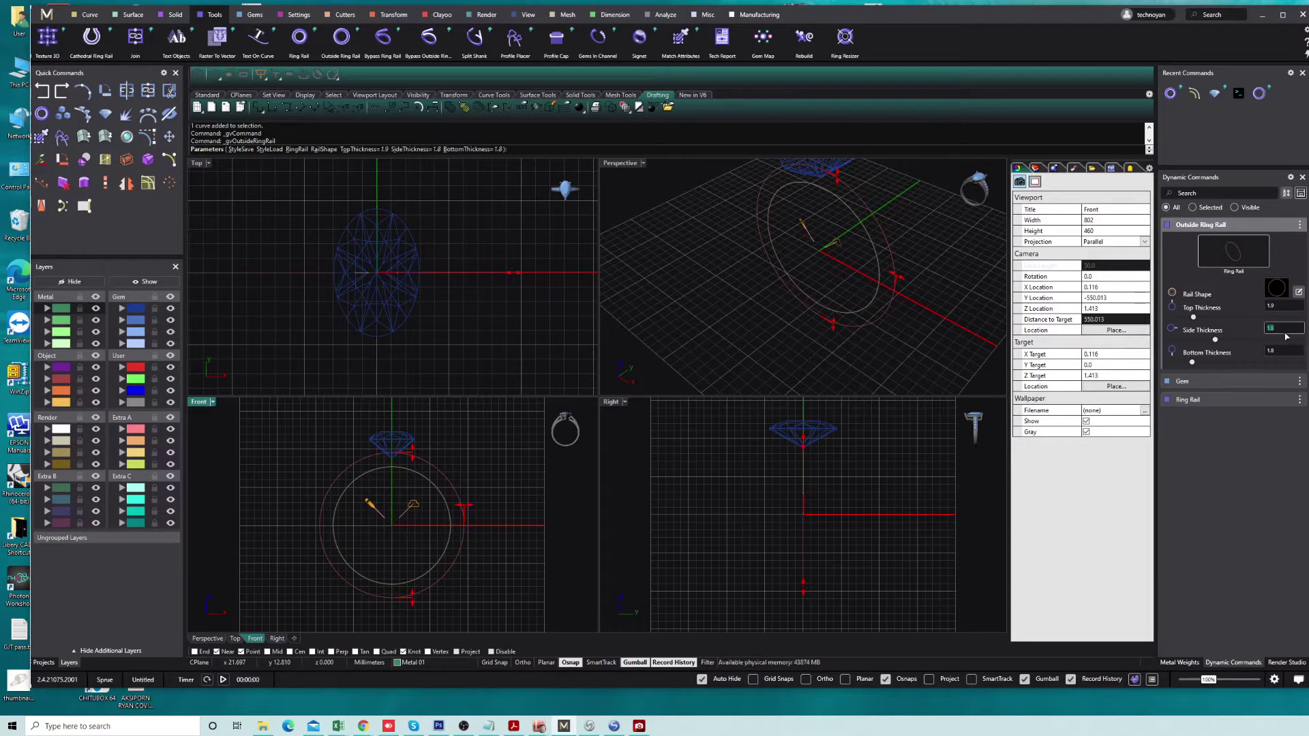
pyautogui.scroll(1, 404, 477)
pyautogui.scroll(3, 395, 456)
pyautogui.moveTo(386, 436); pyautogui.dragTo(391, 443)
pyautogui.scroll(-3, 395, 443)
pyautogui.scroll(-2, 402, 450)
pyautogui.press('Return')
pyautogui.click(420, 463)
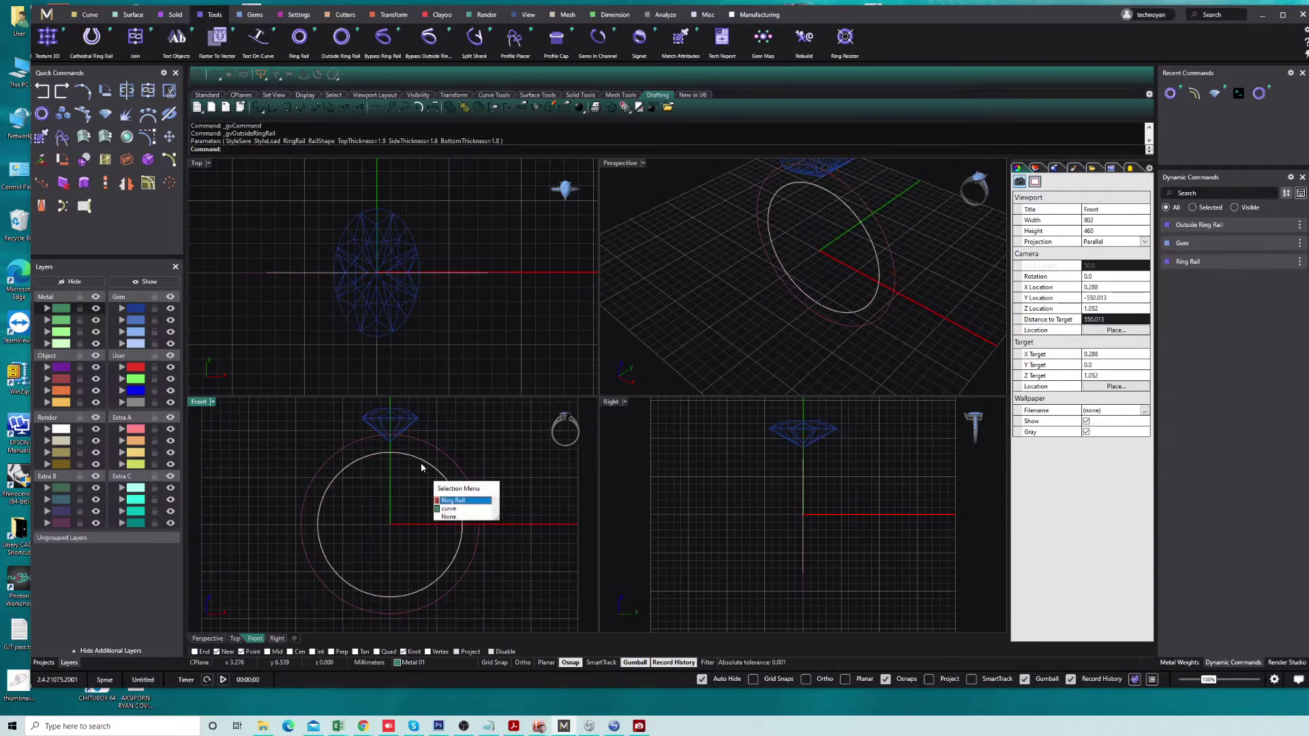
# Start a Profile Placer profile on the Ring Rail using shank profile 16.
pyautogui.click(457, 500)
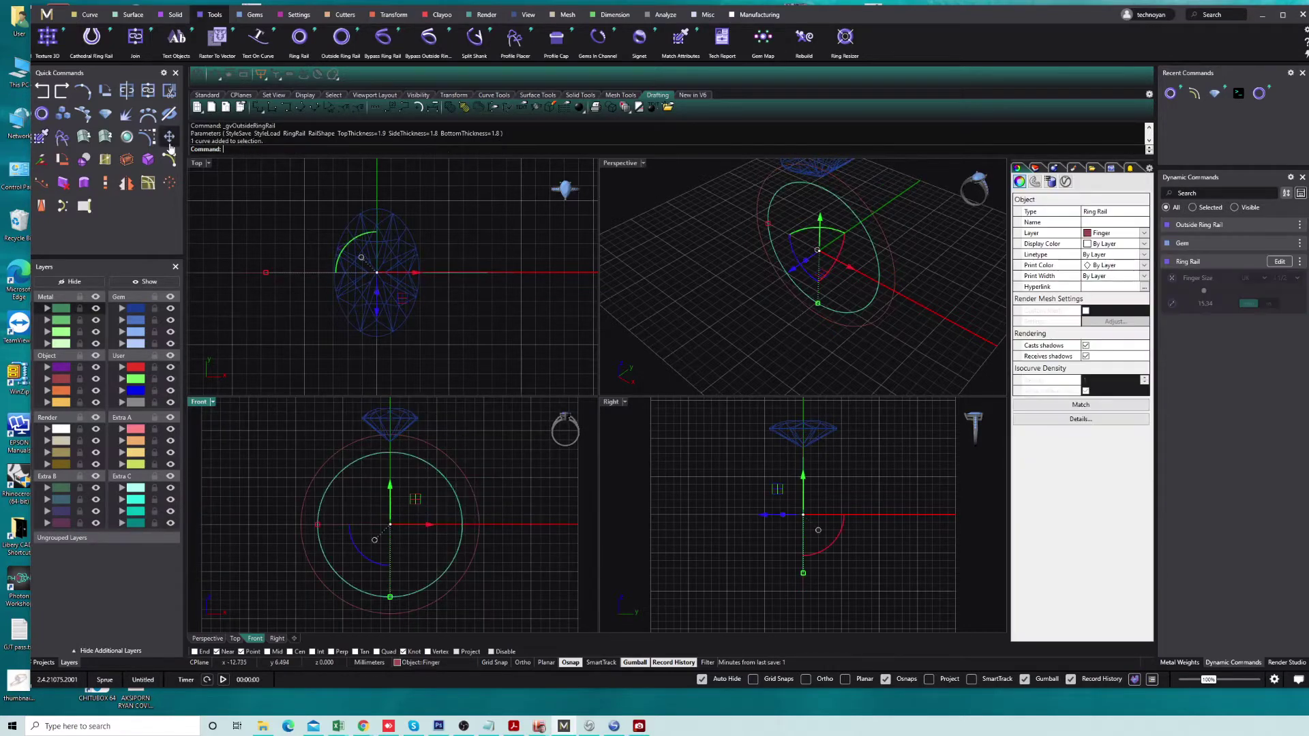
pyautogui.click(62, 136)
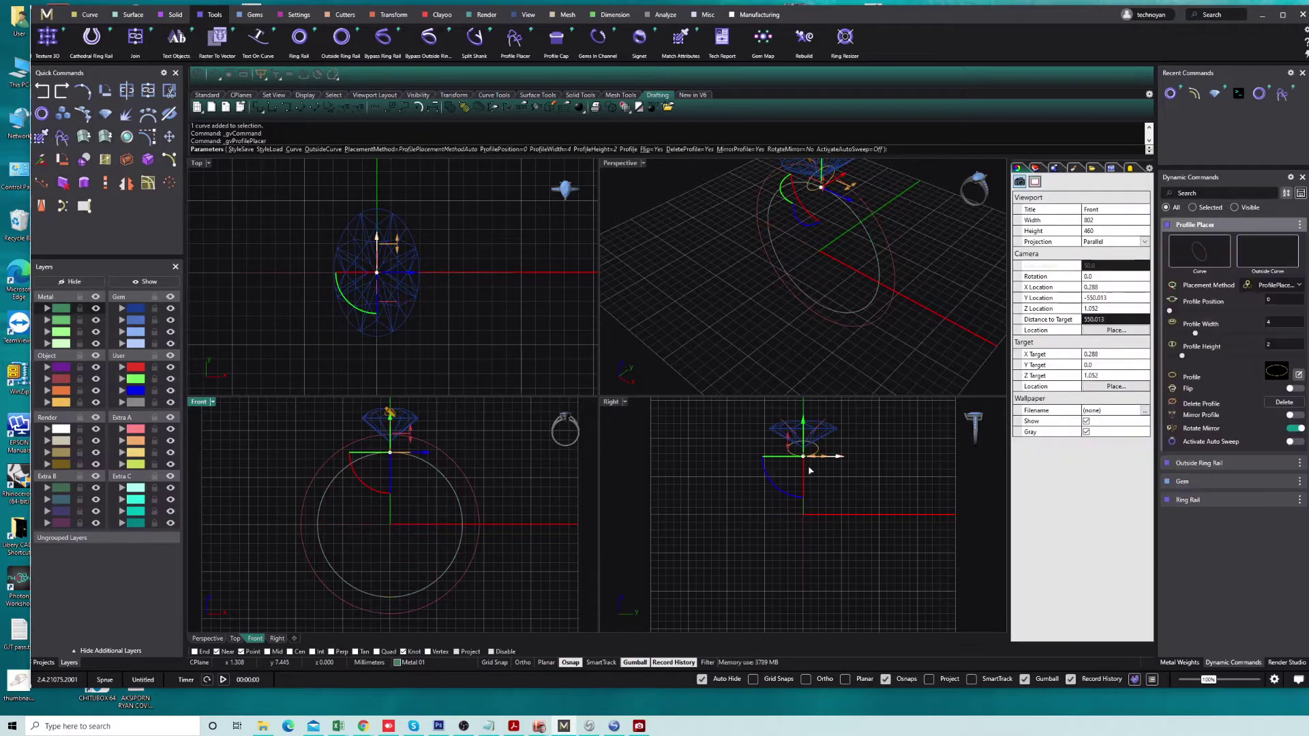
pyautogui.click(1277, 368)
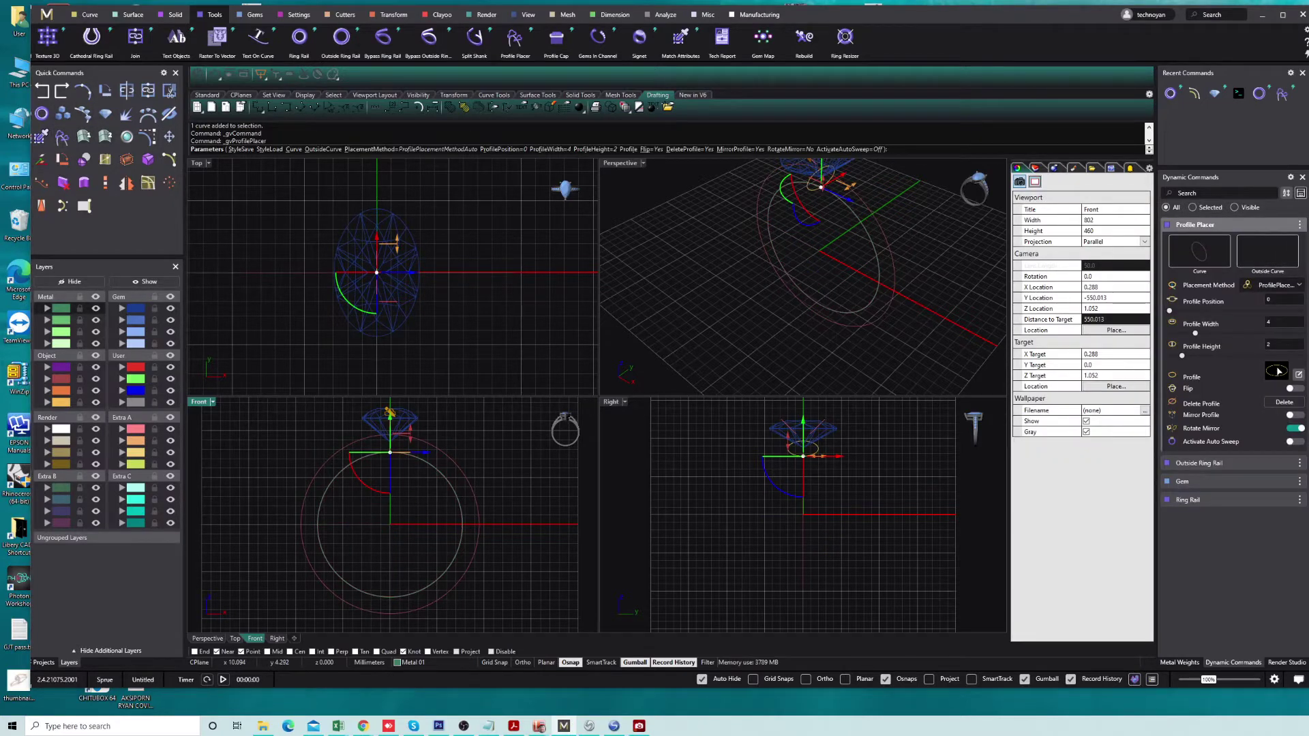
pyautogui.click(928, 396)
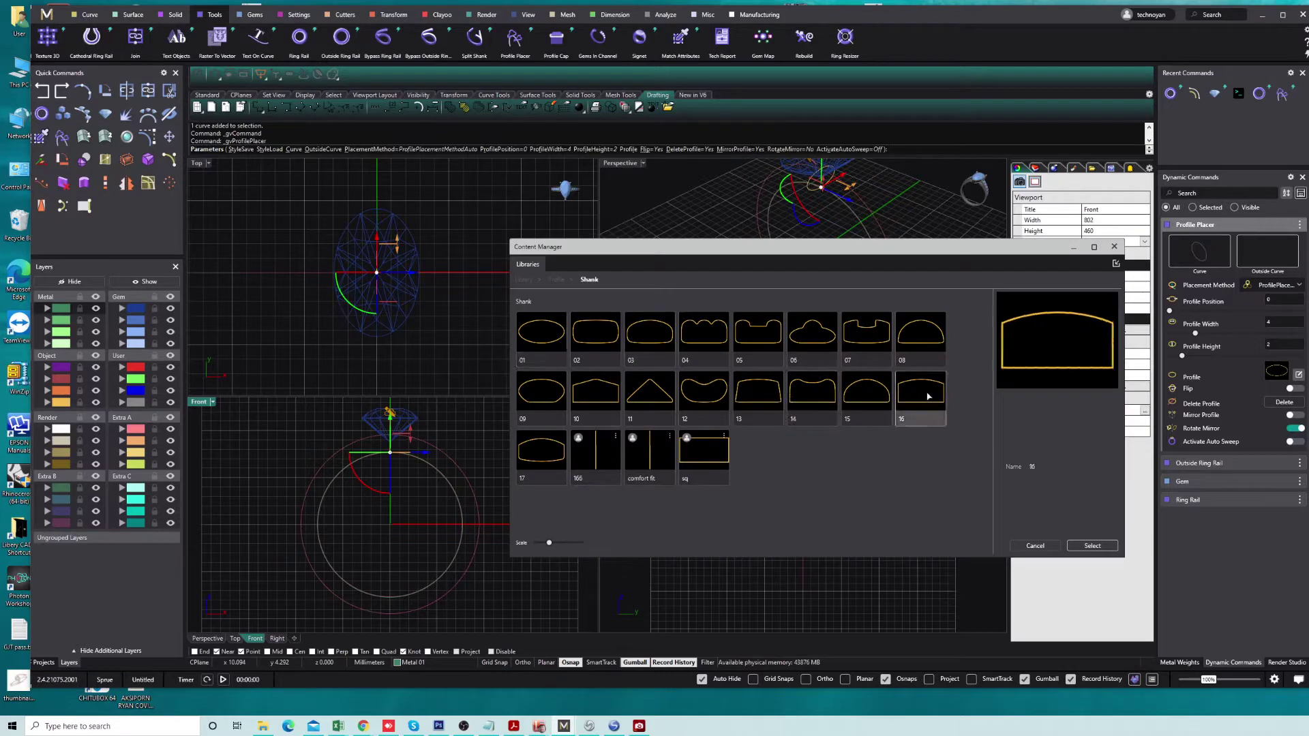
pyautogui.click(1099, 551)
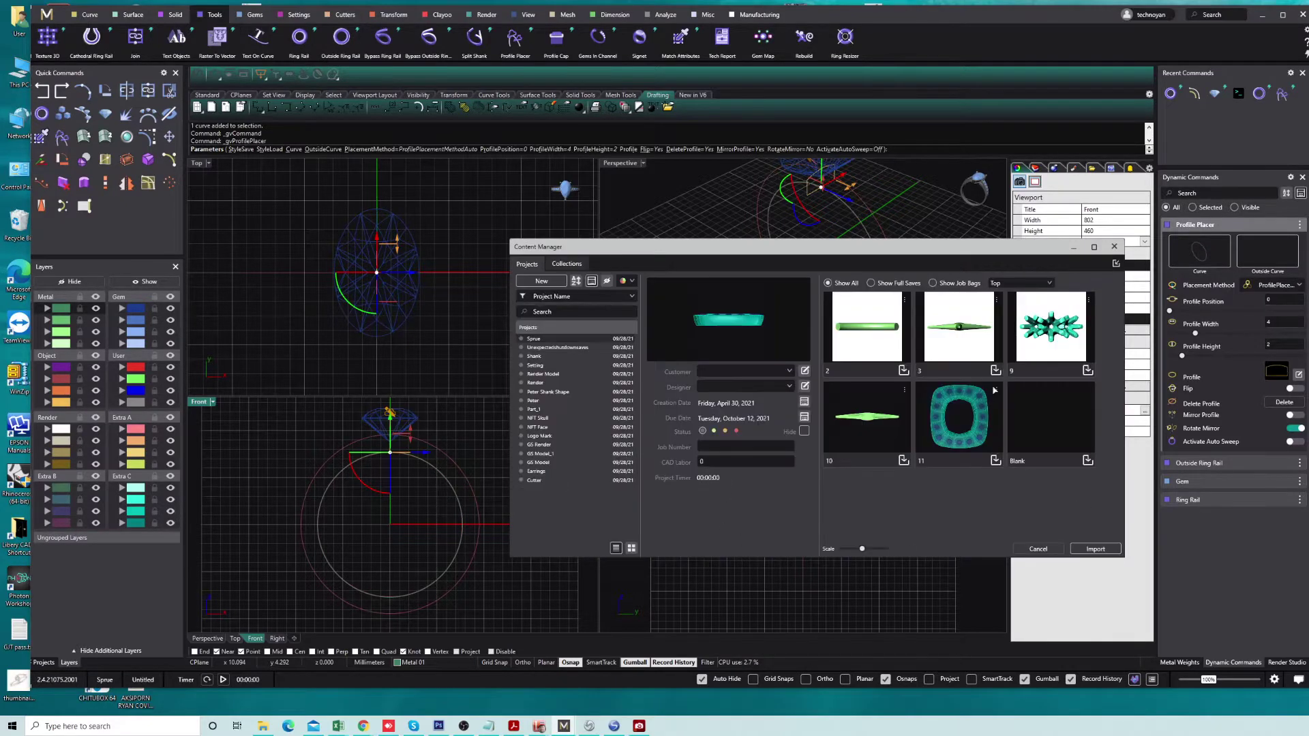
pyautogui.click(1113, 247)
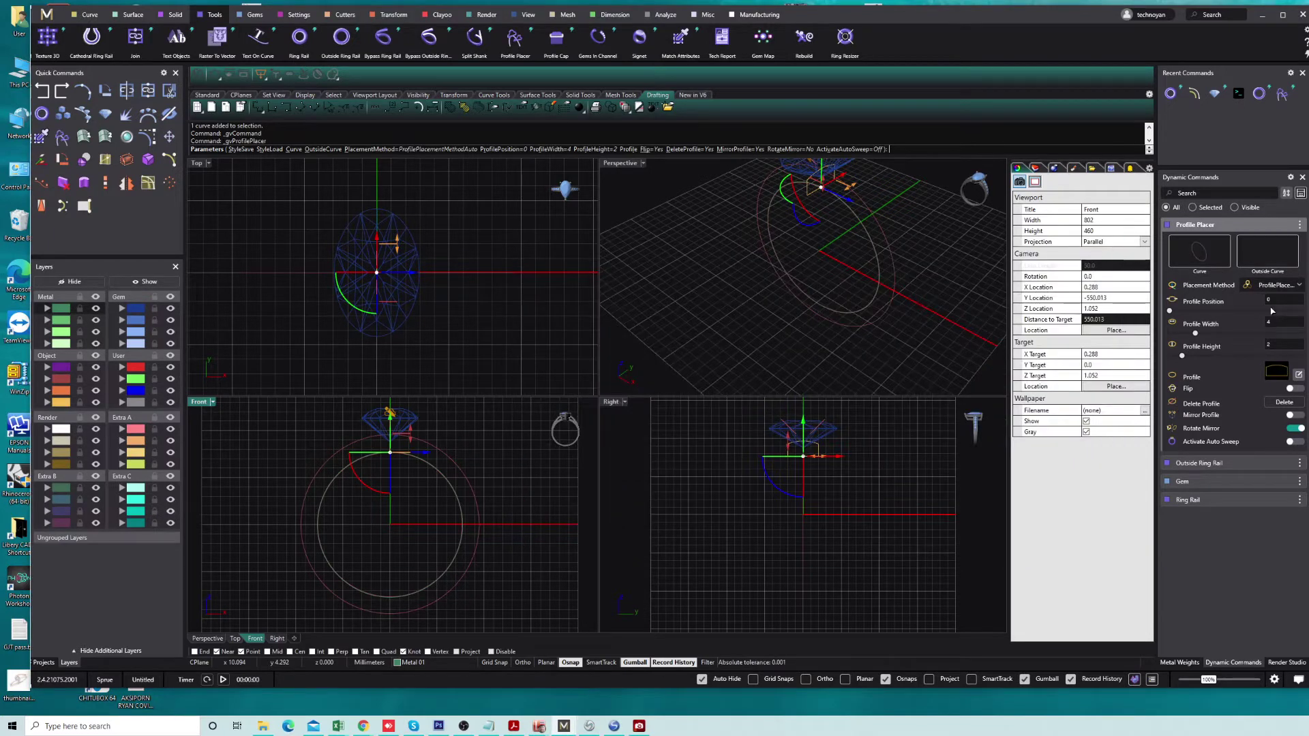
# Place the profile at position 0.5 with width 1.8 and height 1.8.
pyautogui.write('.5')
pyautogui.press('Return')
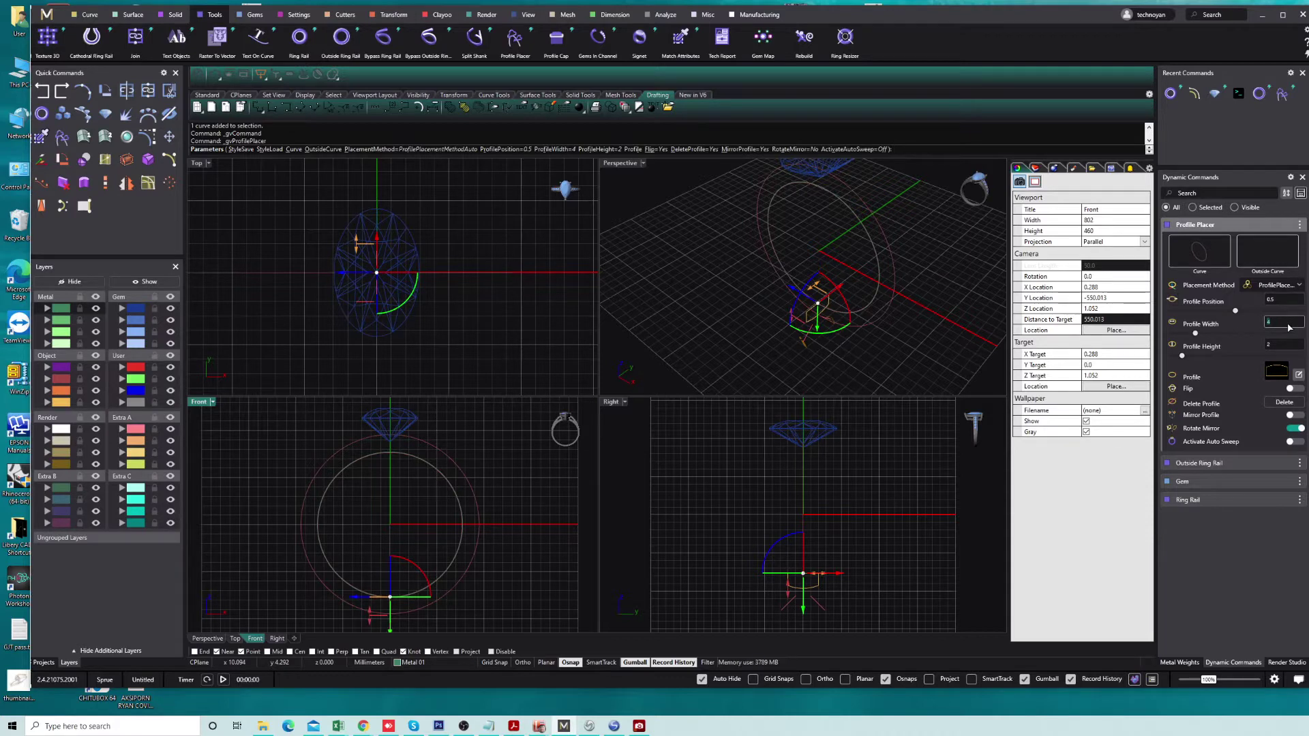
pyautogui.write('.8')
pyautogui.press('Return')
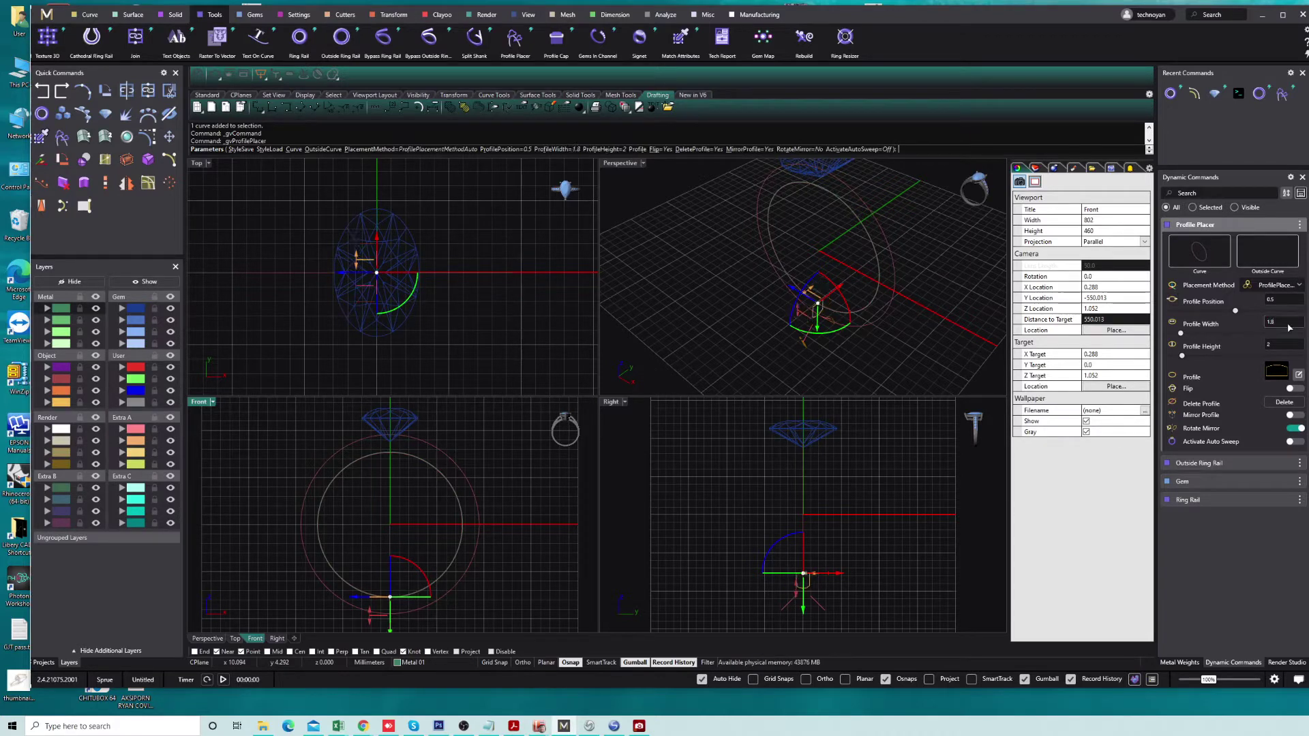
pyautogui.write('.8')
pyautogui.press('Return')
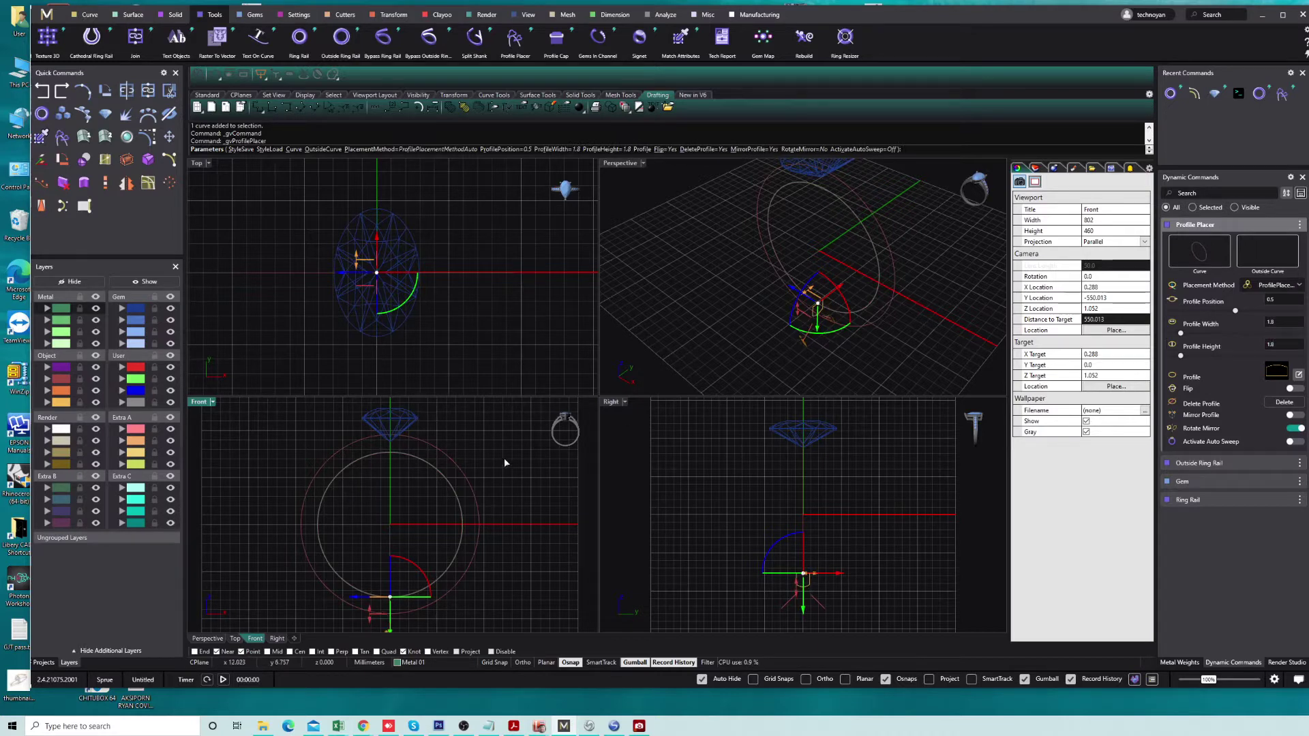
pyautogui.press('Return')
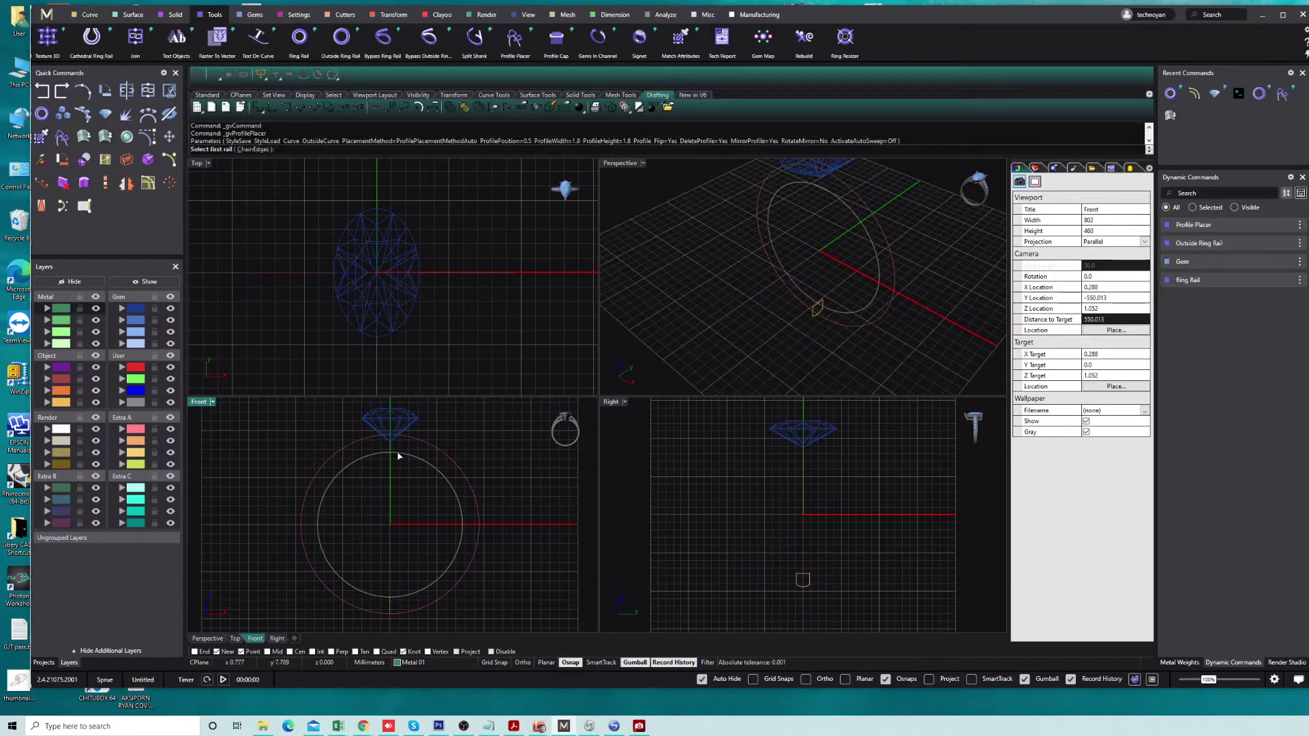
# Sweep the shank profile along the inner and outer ring circles to build the band.
pyautogui.click(399, 453)
pyautogui.click(417, 442)
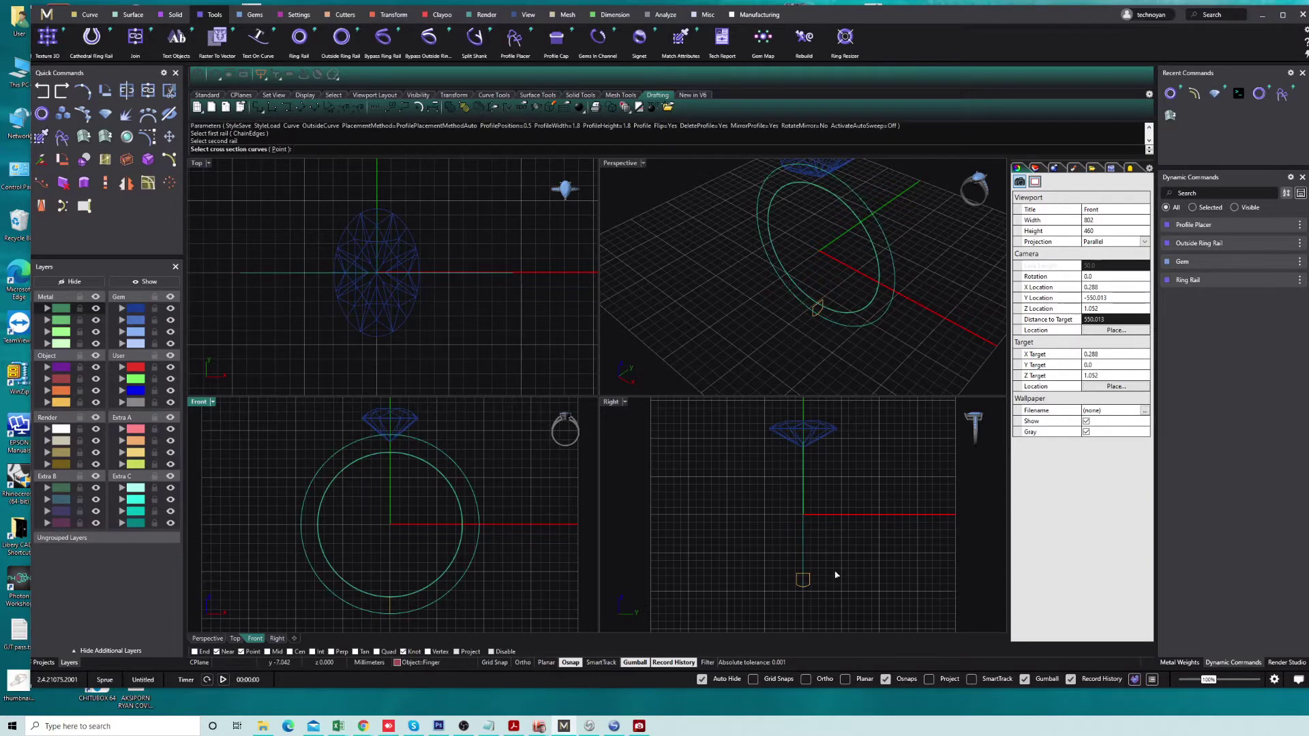
pyautogui.click(814, 588)
pyautogui.press('Return')
pyautogui.press('Return')
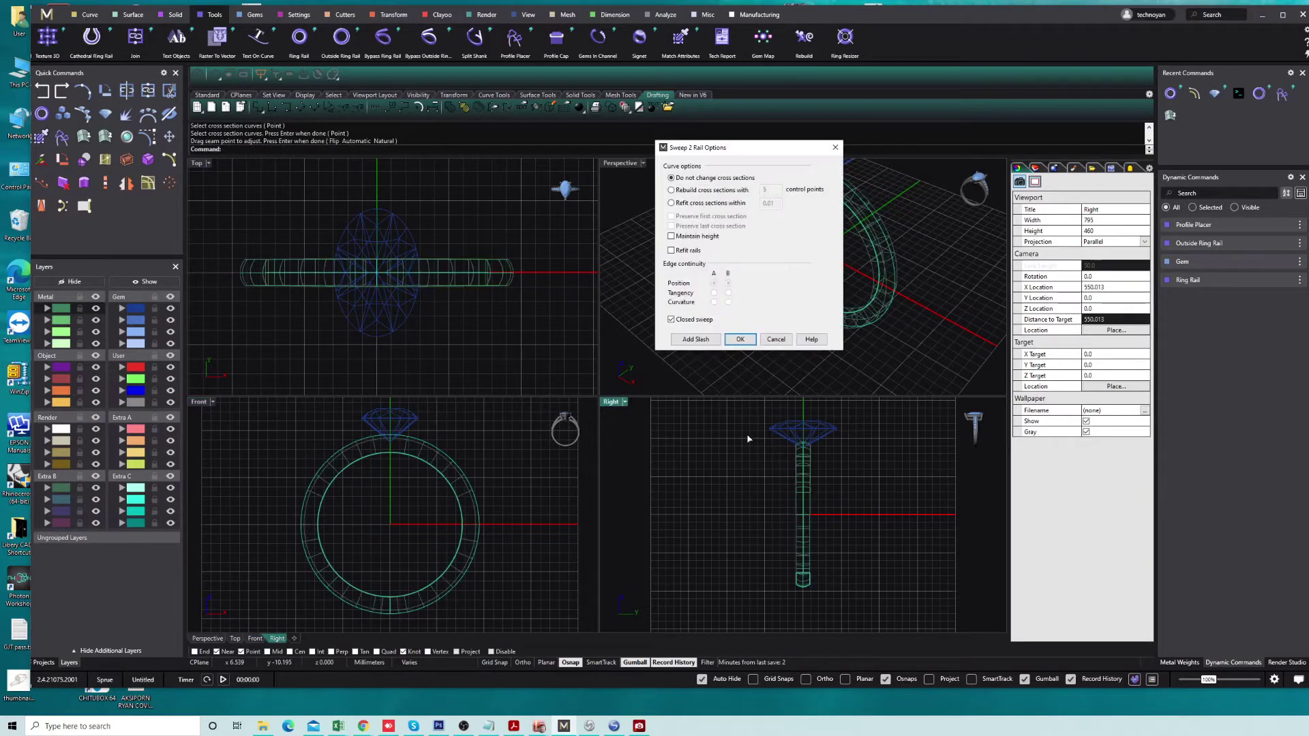
pyautogui.click(740, 339)
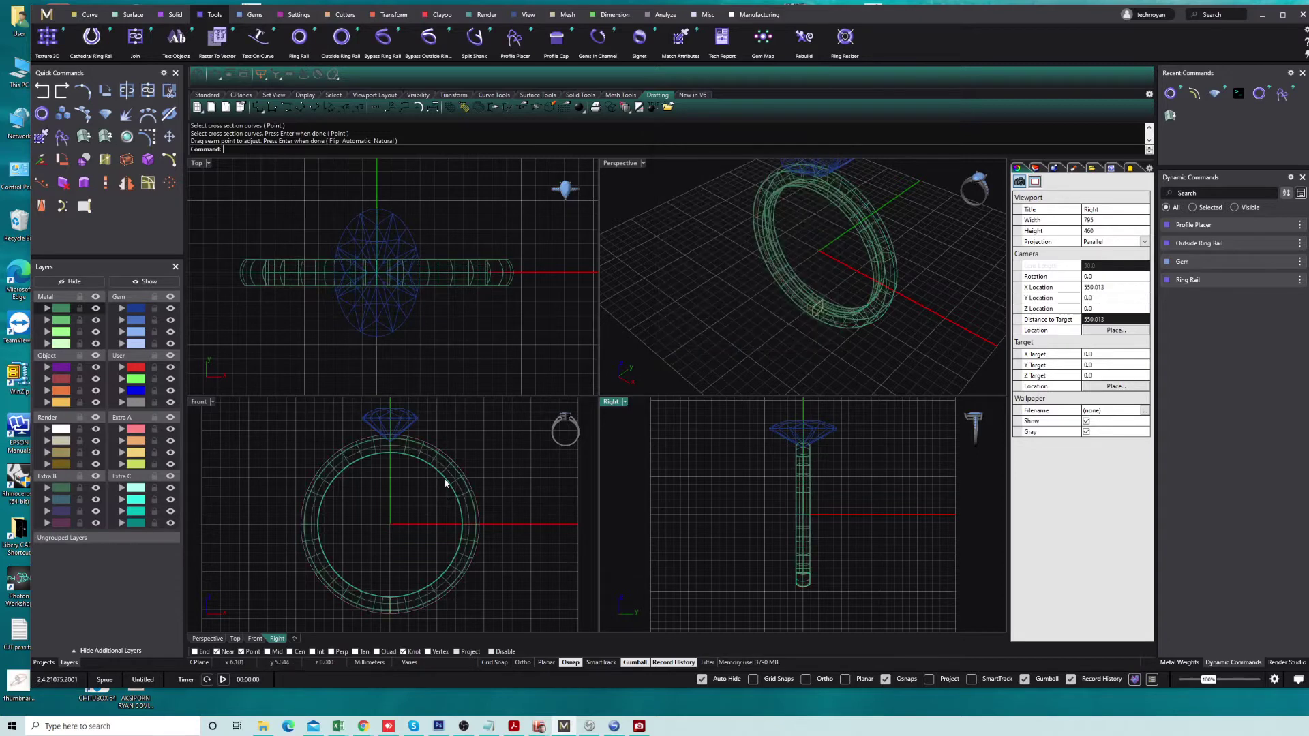
# Raise the gem so it sits above the new ring band.
pyautogui.scroll(3, 436, 477)
pyautogui.click(409, 501)
pyautogui.moveTo(409, 502); pyautogui.dragTo(409, 488)
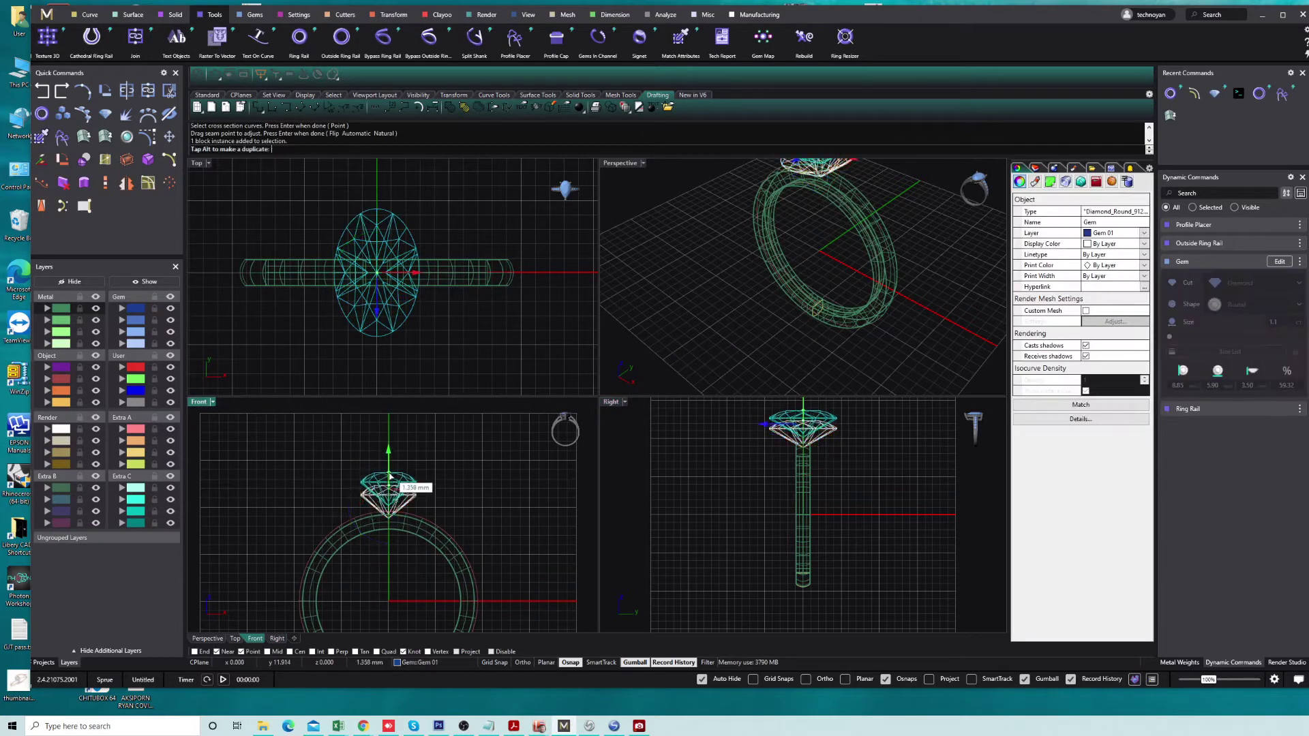
pyautogui.click(479, 473)
pyautogui.scroll(3, 402, 498)
pyautogui.scroll(2, 402, 498)
pyautogui.click(63, 206)
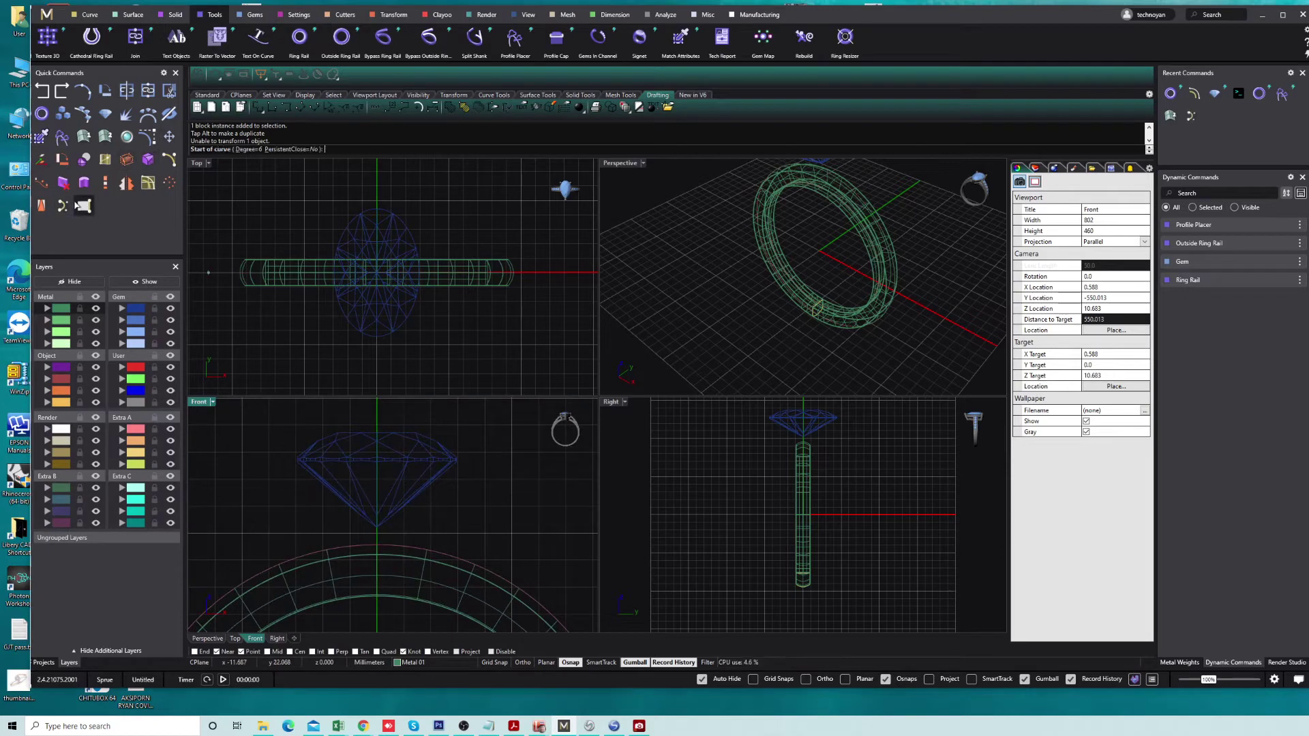
# Draw a prong curve from the band top up past the gem girdle.
pyautogui.scroll(2, 376, 566)
pyautogui.click(377, 565)
pyautogui.scroll(-2, 378, 566)
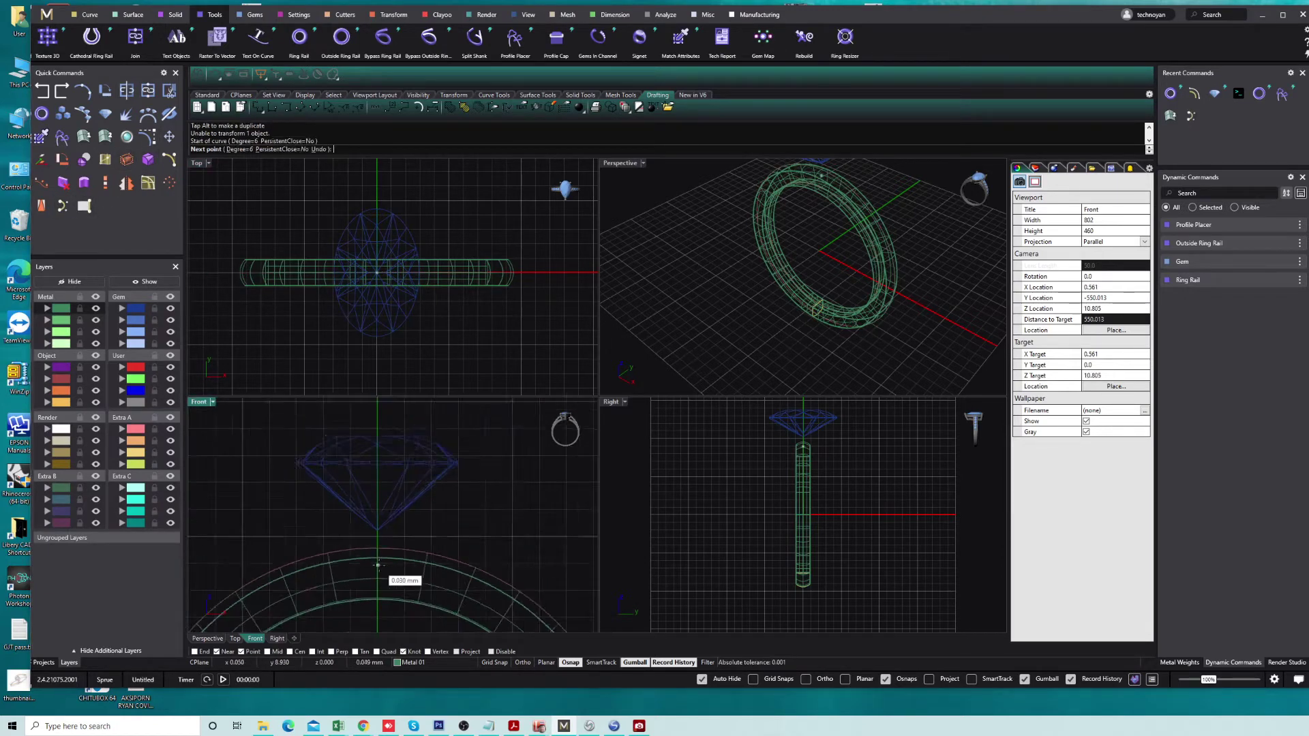
pyautogui.click(441, 521)
pyautogui.click(463, 492)
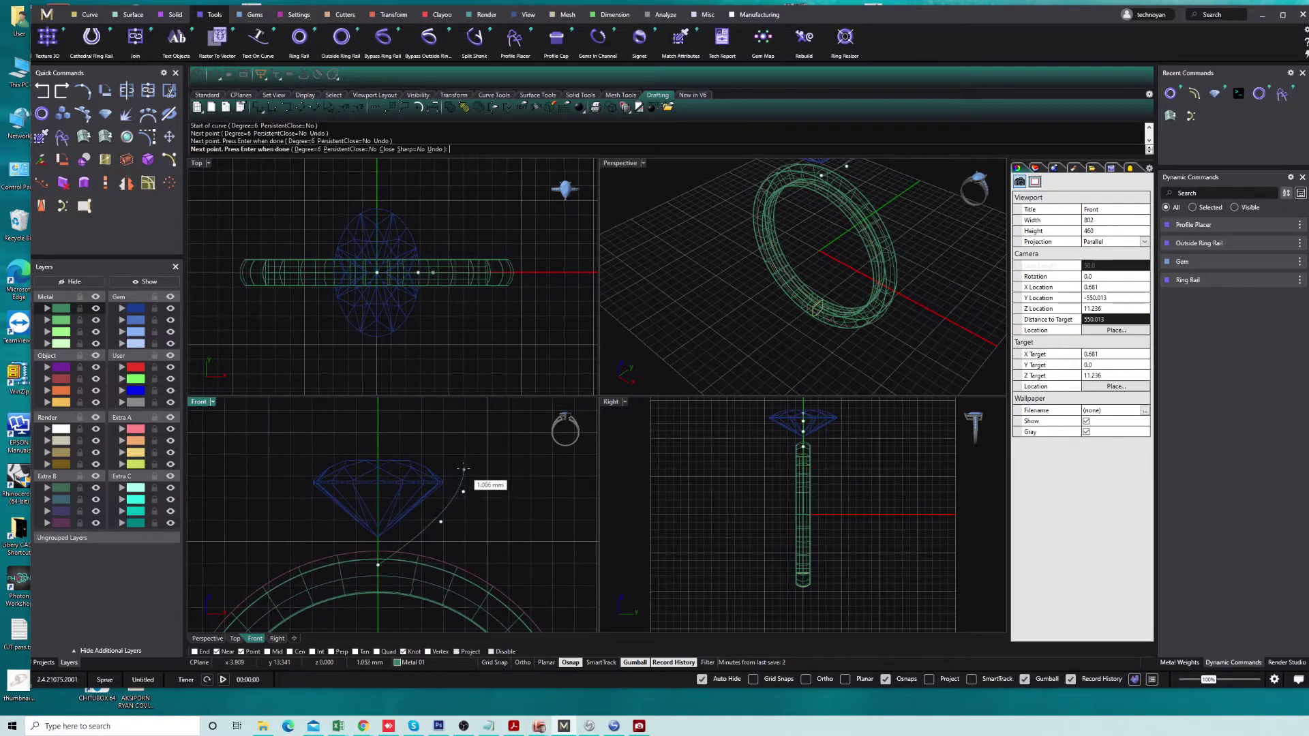
pyautogui.click(462, 463)
pyautogui.press('Return')
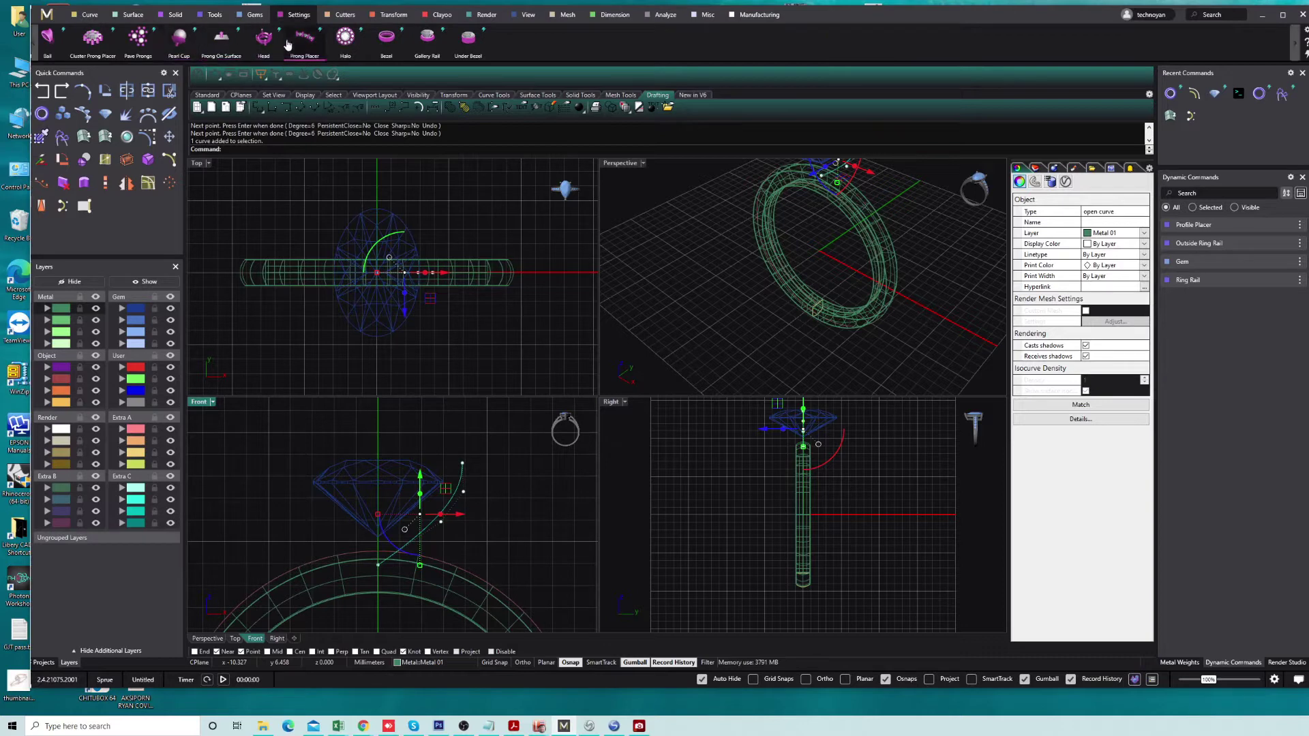
# Pipe the prong curve with radius 0.6 tapering to 0.5.
pyautogui.click(252, 14)
pyautogui.click(209, 15)
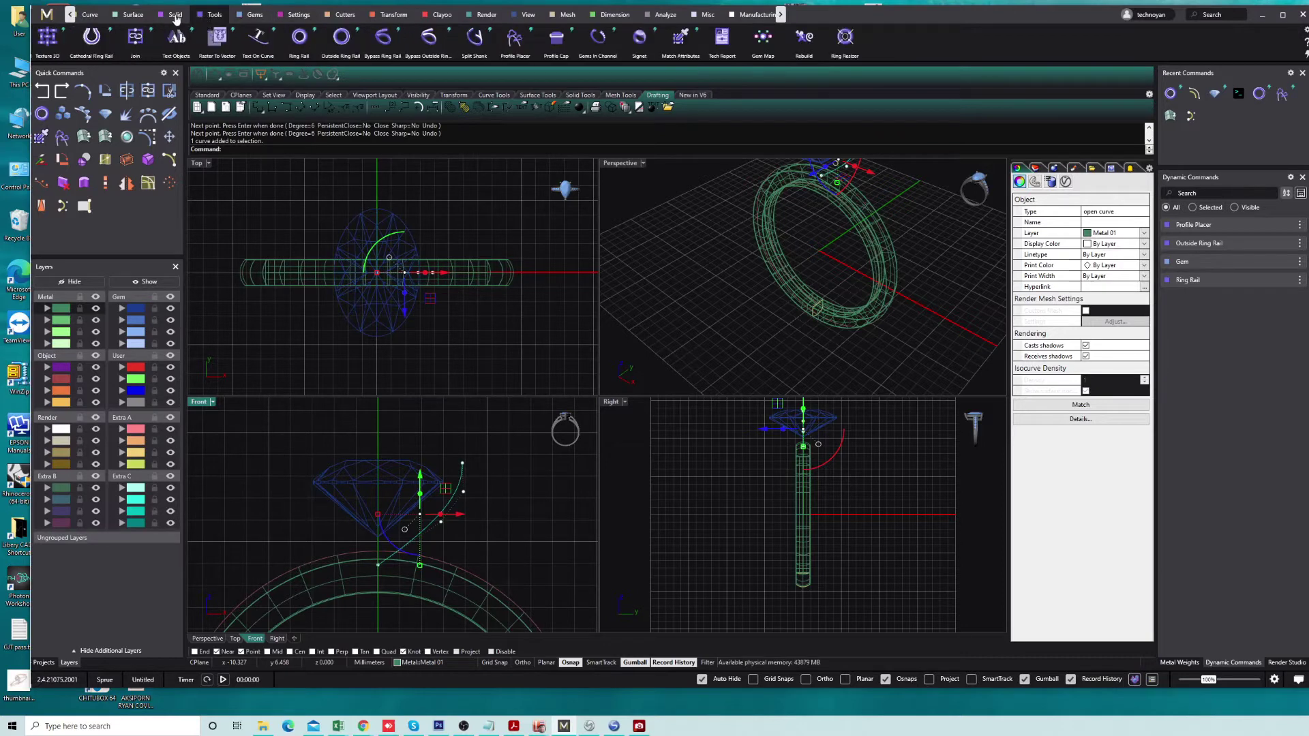
pyautogui.click(176, 17)
pyautogui.click(624, 38)
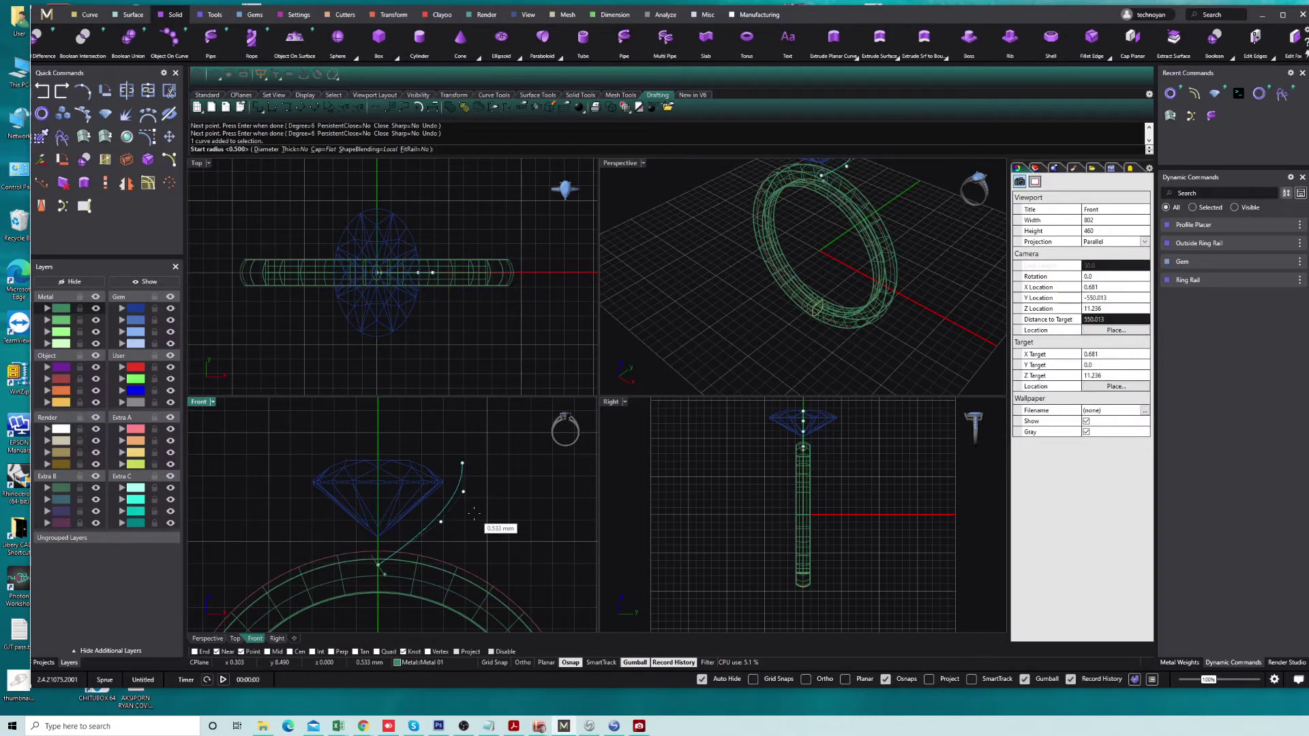
pyautogui.write('0.6')
pyautogui.press('Return')
pyautogui.write('0.5')
pyautogui.press('Return')
pyautogui.press('Return')
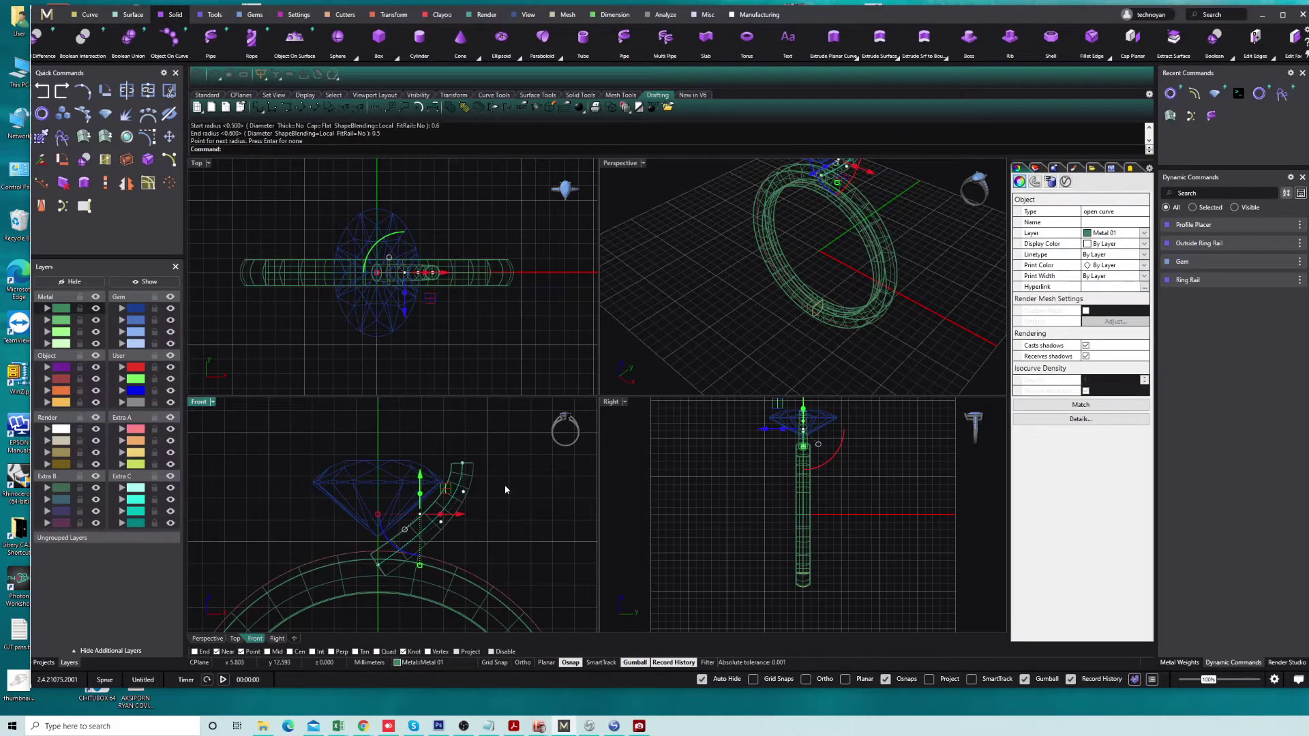
# Select and delete the first prong pipe.
pyautogui.press('Escape')
pyautogui.scroll(3, 506, 494)
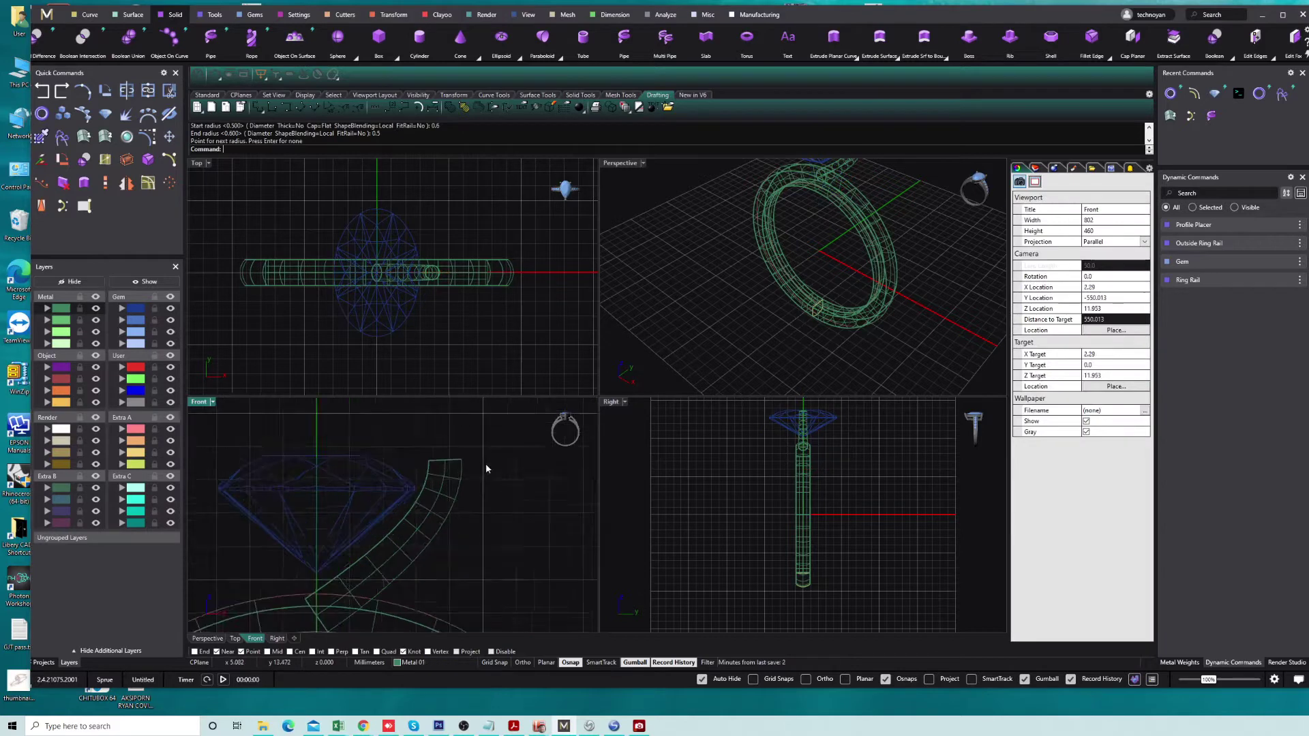
pyautogui.click(438, 462)
pyautogui.press('Escape')
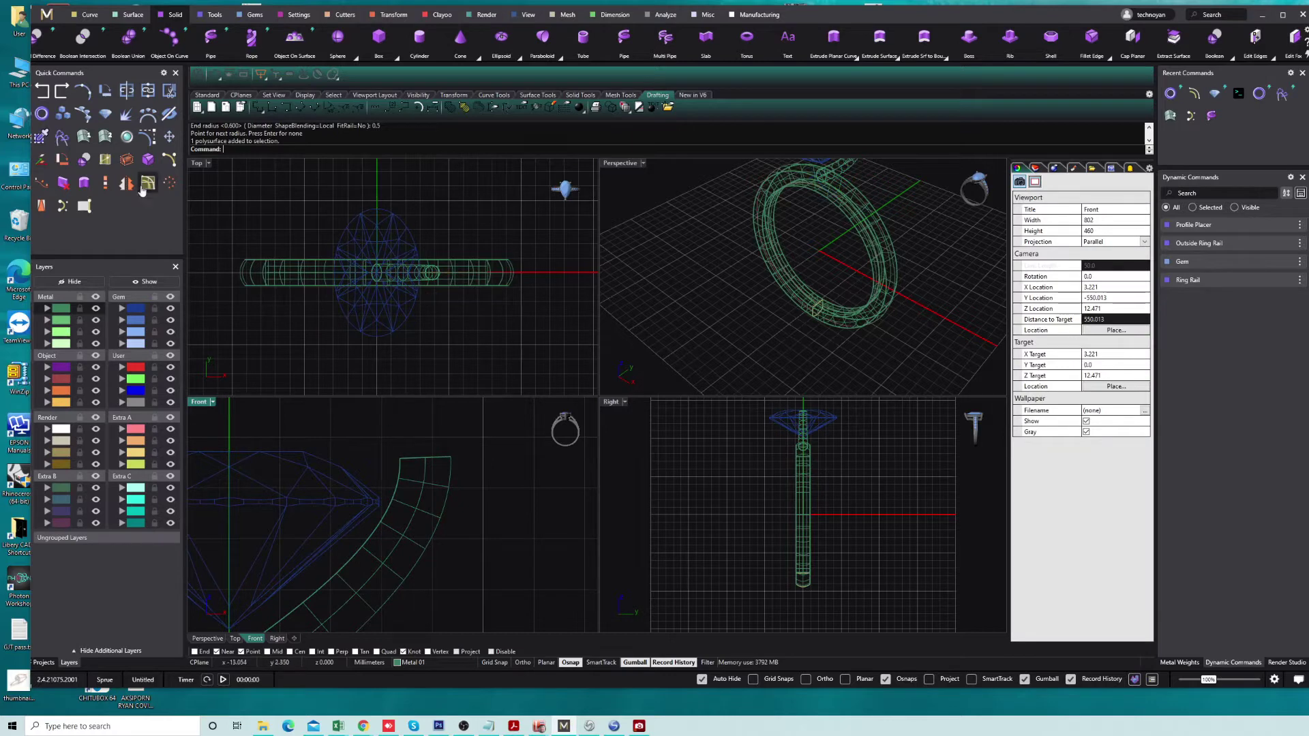
pyautogui.click(434, 480)
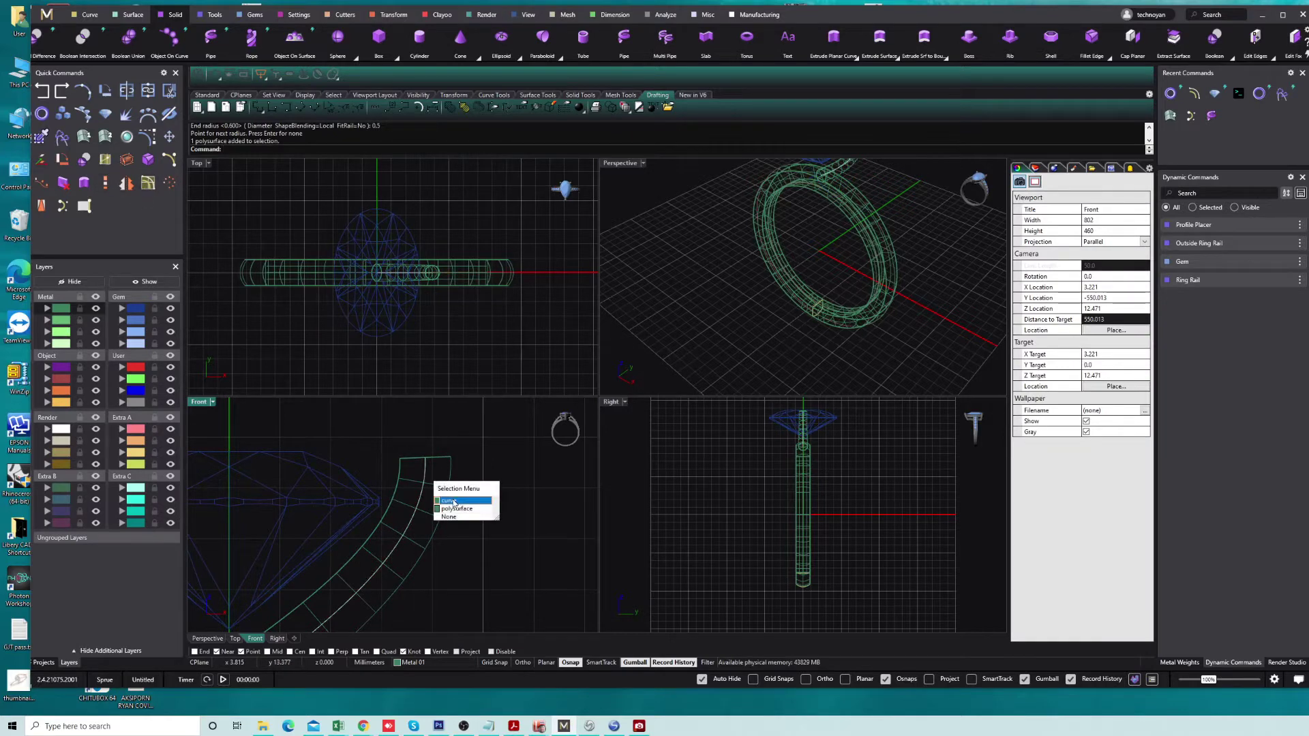
pyautogui.click(453, 502)
pyautogui.press('Escape')
pyautogui.click(425, 486)
pyautogui.press('Delete')
# Rebuild the prong pipe with round caps, radius 0.6 tapering to 0.5.
pyautogui.click(425, 487)
pyautogui.rightClick(425, 486)
pyautogui.click(324, 148)
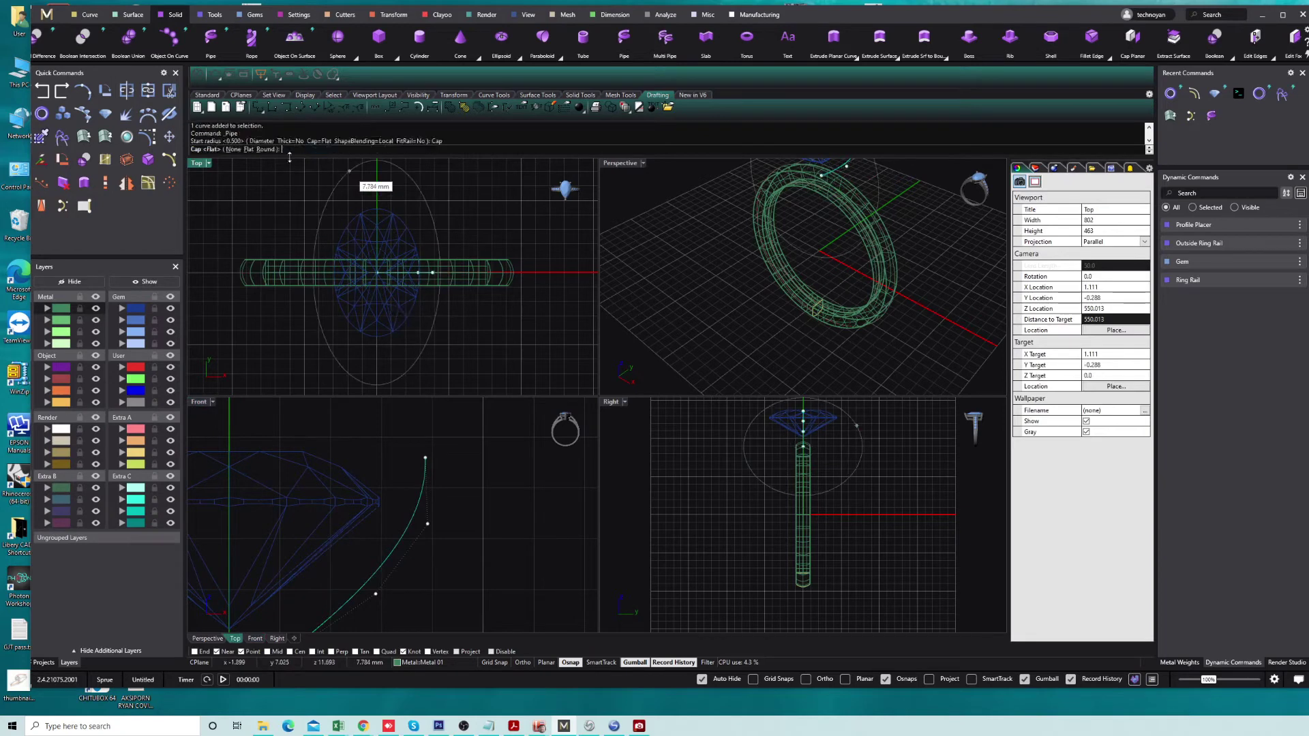
pyautogui.click(270, 149)
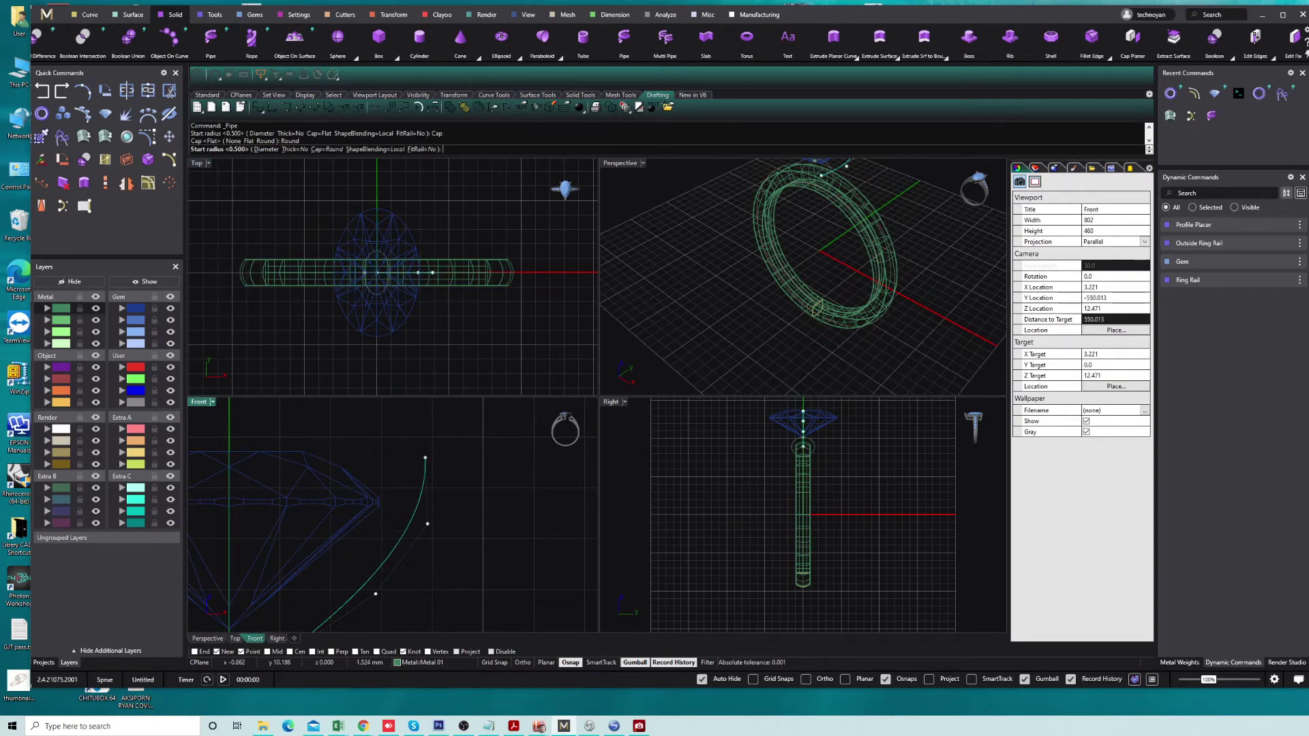
pyautogui.write('0.6')
pyautogui.press('Return')
pyautogui.write('0.5')
pyautogui.press('Return')
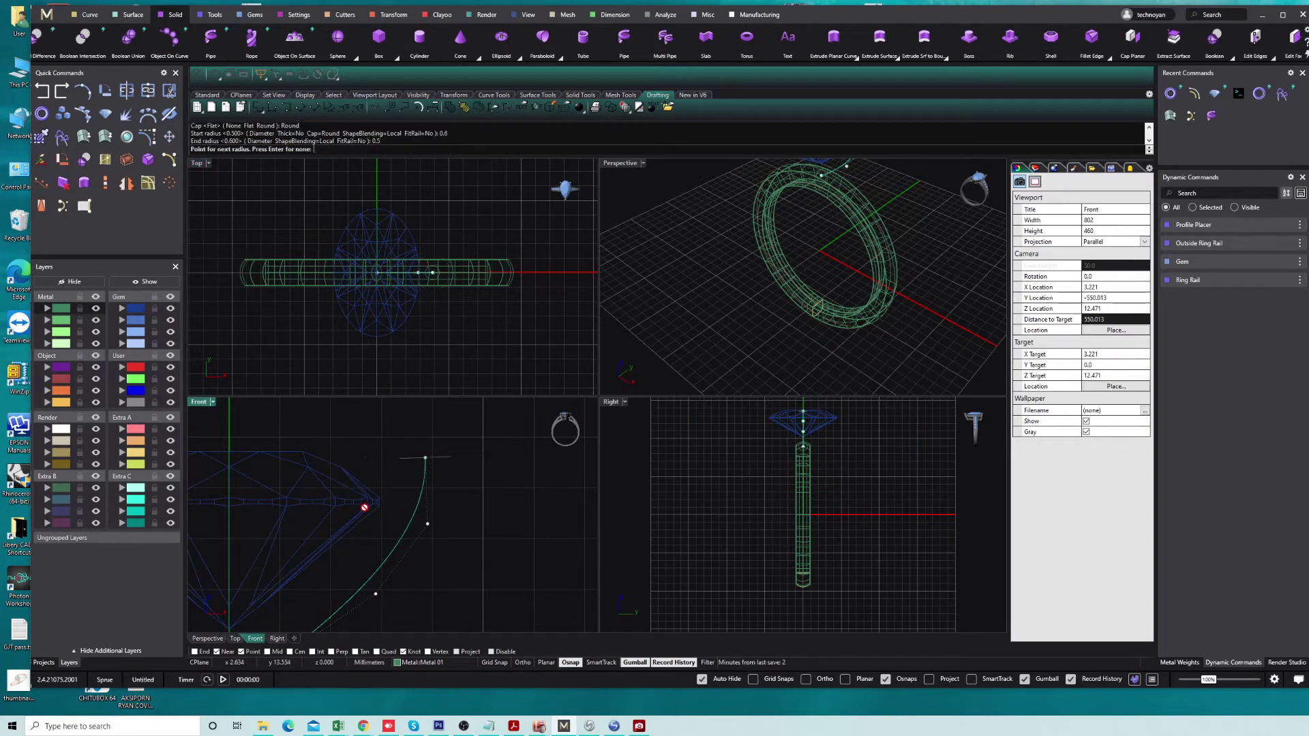
pyautogui.press('Return')
pyautogui.click(457, 473)
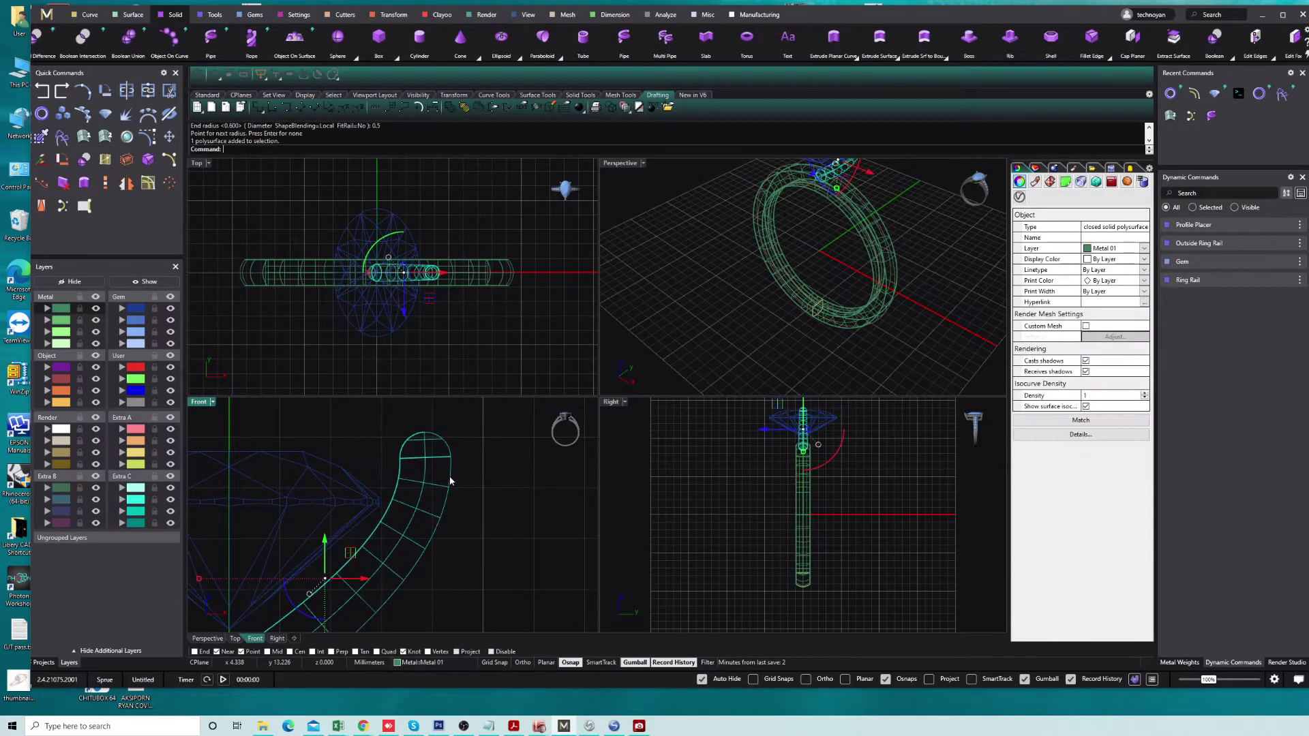
# Rotate a copy of the prong about 0,0,0 to an angled position.
pyautogui.click(104, 91)
pyautogui.click(263, 148)
pyautogui.write('0,0,0')
pyautogui.press('Return')
pyautogui.click(557, 272)
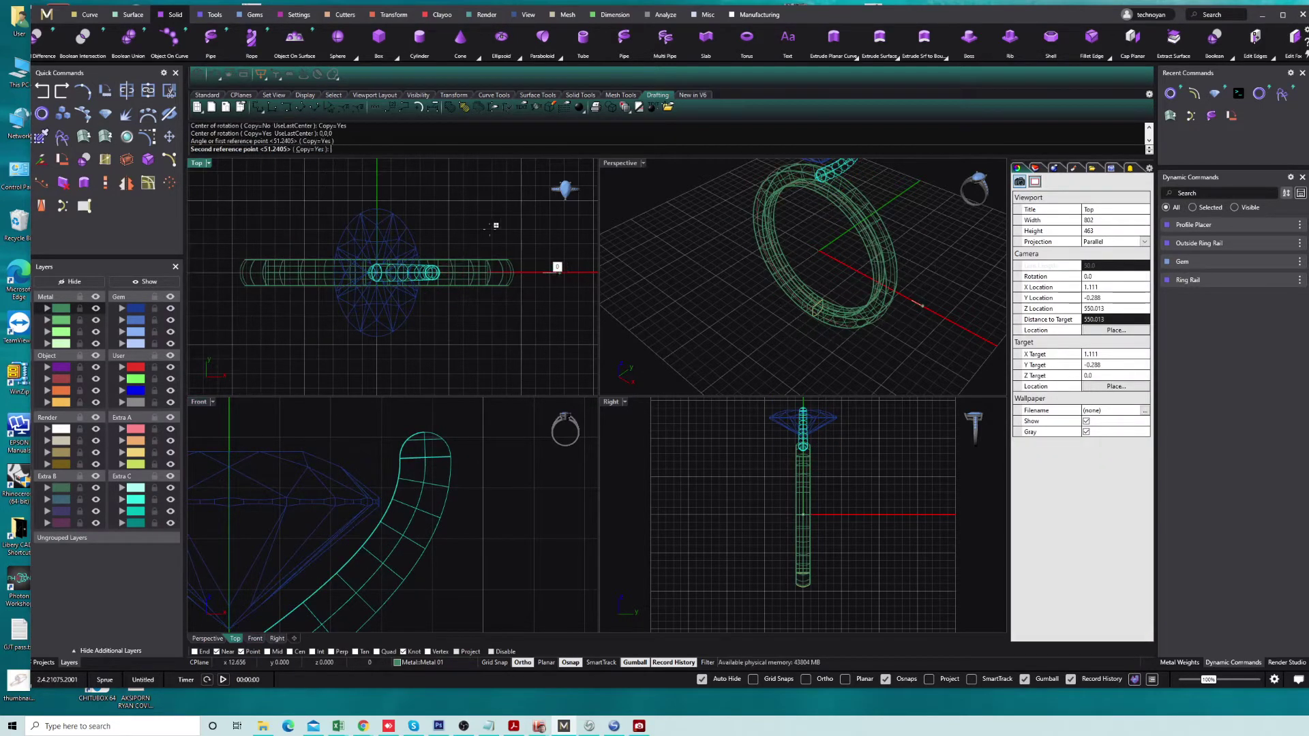
pyautogui.scroll(3, 433, 216)
pyautogui.click(433, 211)
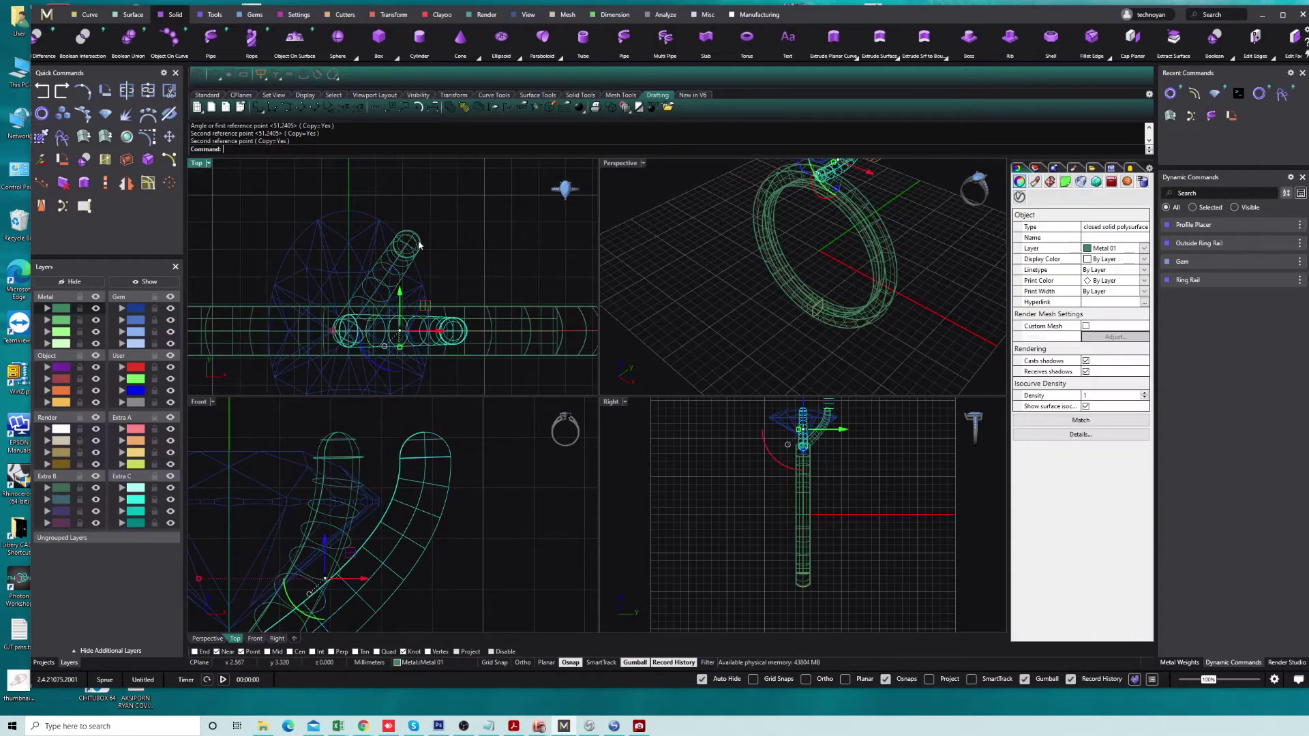
# Mirror the prongs twice through 0,0,0 so four prongs form an X.
pyautogui.click(126, 182)
pyautogui.scroll(-2, 370, 253)
pyautogui.write('0,0,0')
pyautogui.press('Return')
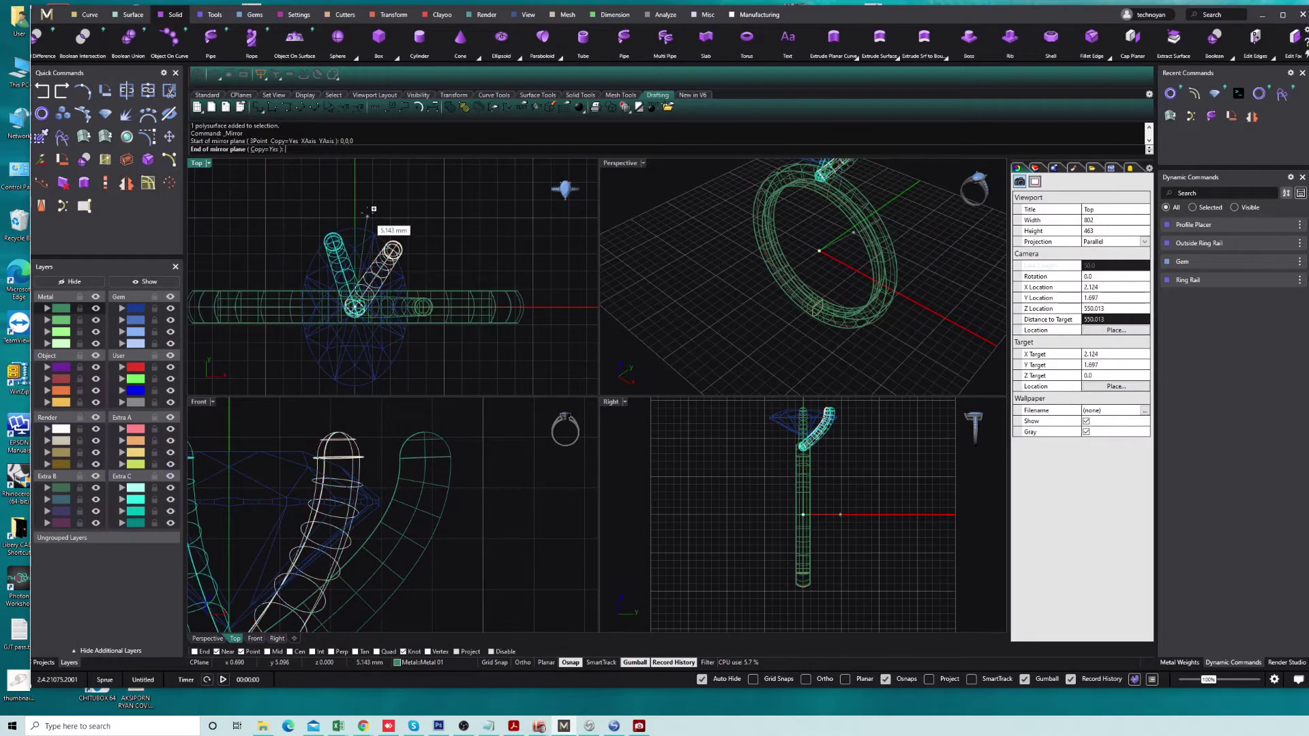
pyautogui.click(374, 211)
pyautogui.click(126, 184)
pyautogui.write('0,0,0')
pyautogui.press('Return')
pyautogui.scroll(-2, 491, 303)
pyautogui.click(528, 300)
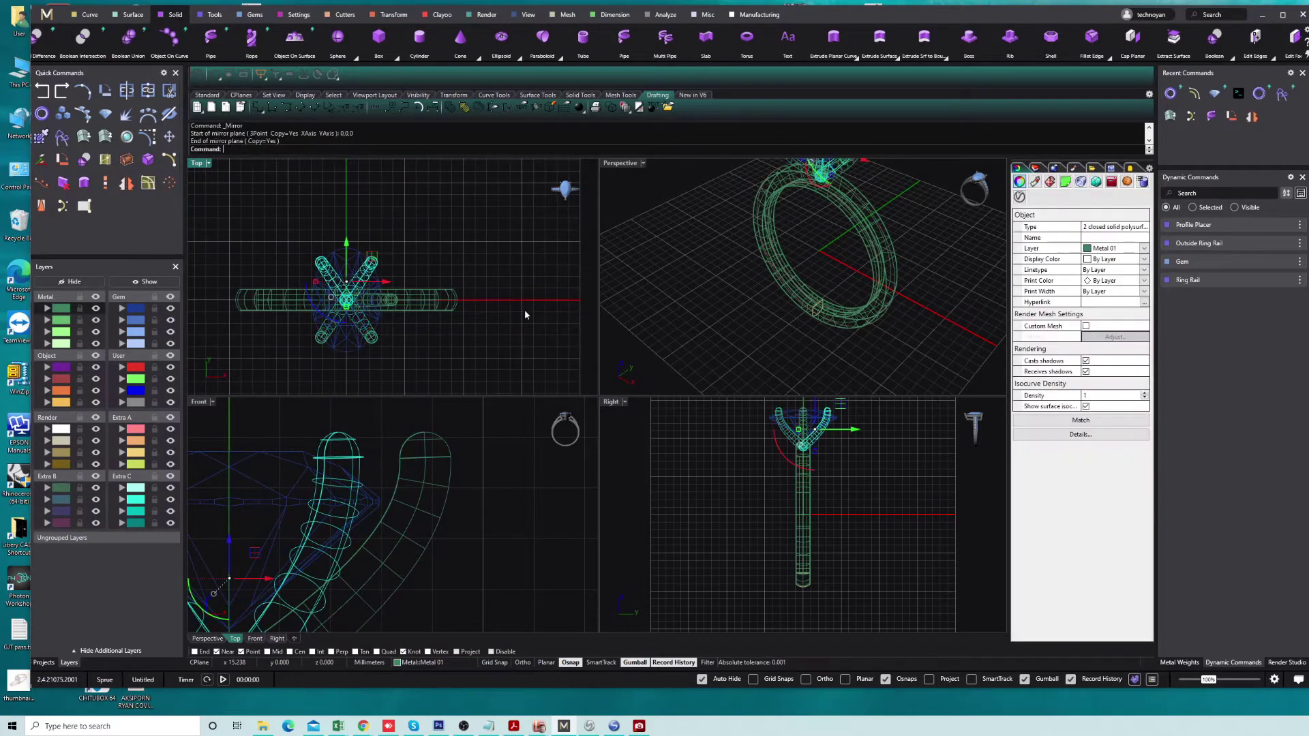
# Select the prong's profile arc without its solid.
pyautogui.moveTo(481, 453); pyautogui.dragTo(407, 521)
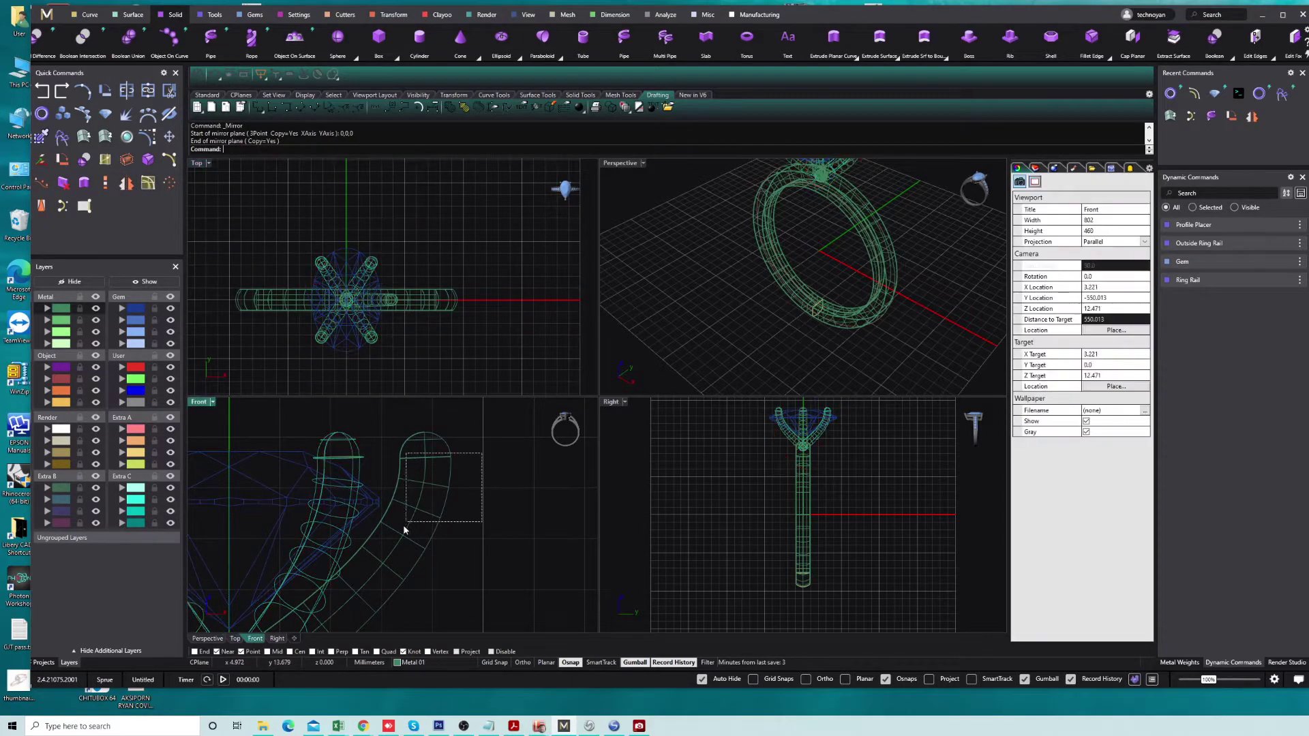
pyautogui.keyDown('ctrl'); pyautogui.click(434, 541); pyautogui.keyUp('ctrl')
pyautogui.scroll(5, 394, 284)
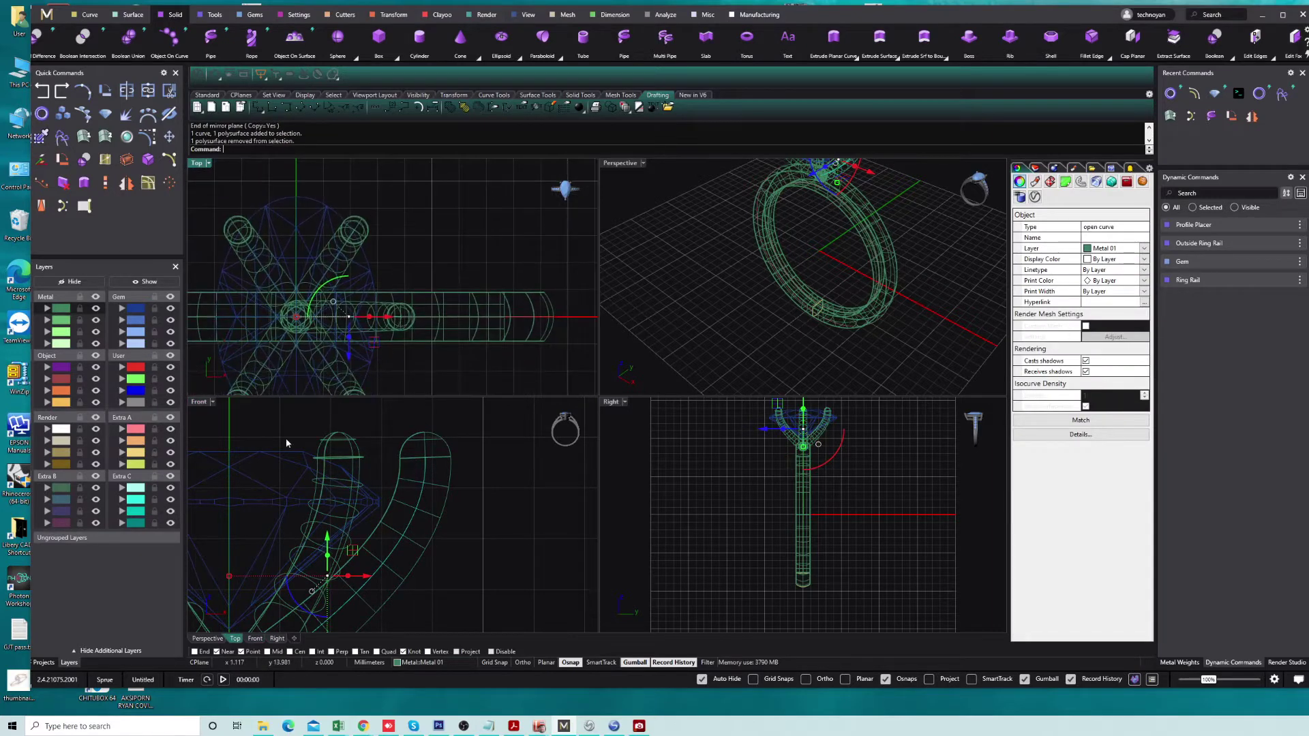
# Show the prong curve's control points and shift its top points outward.
pyautogui.press('Escape')
pyautogui.moveTo(386, 435); pyautogui.dragTo(470, 551)
pyautogui.moveTo(467, 491); pyautogui.dragTo(476, 506)
pyautogui.click(426, 456)
pyautogui.moveTo(460, 458); pyautogui.dragTo(463, 467)
# Set the Top view to Shaded display.
pyautogui.click(207, 163)
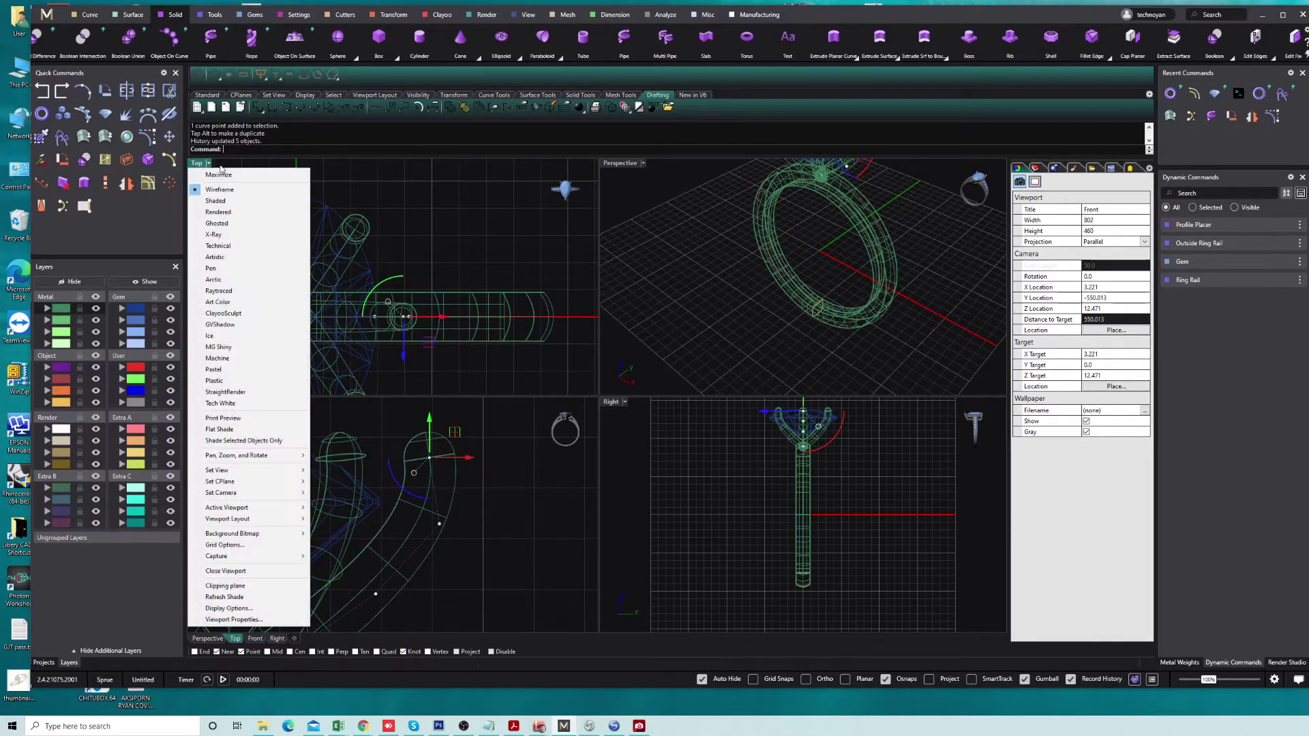
pyautogui.click(219, 194)
pyautogui.scroll(1, 331, 294)
pyautogui.scroll(1, 331, 294)
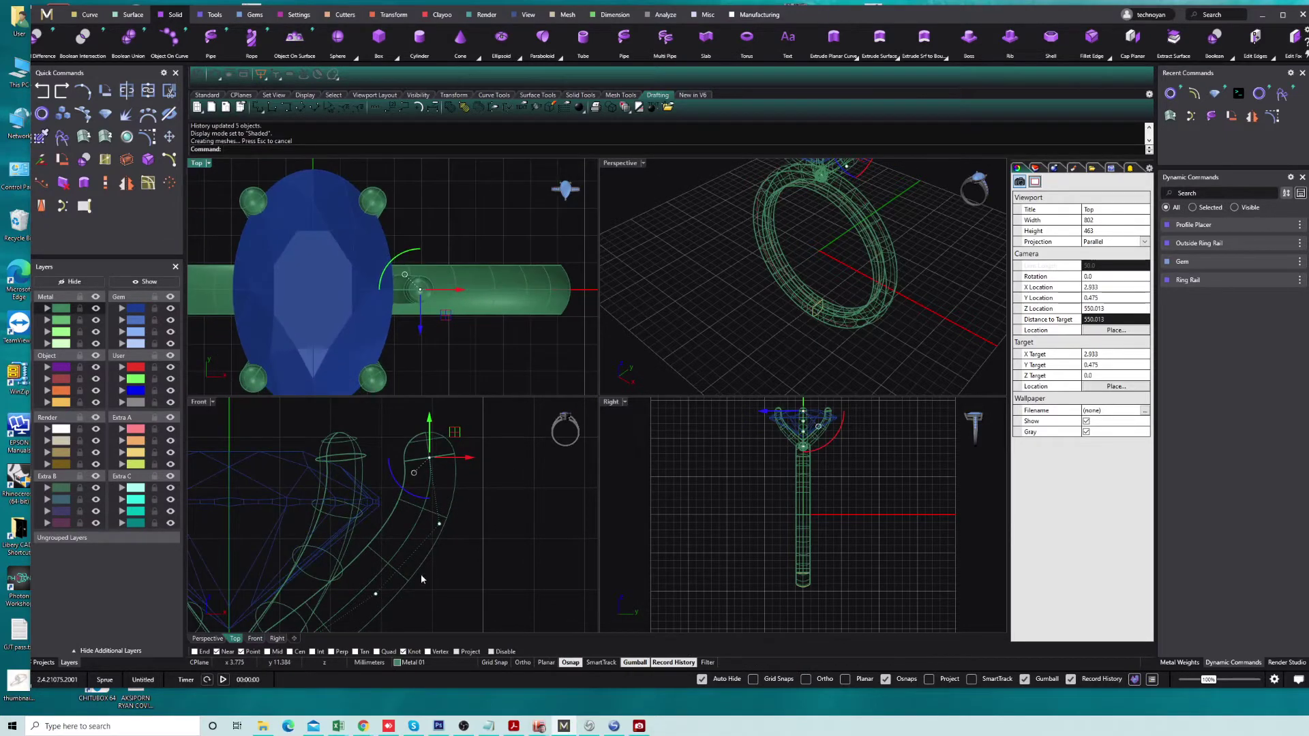
pyautogui.scroll(2, 420, 562)
# Adjust the lower prong curve points so the tips meet the gem corners.
pyautogui.click(391, 503)
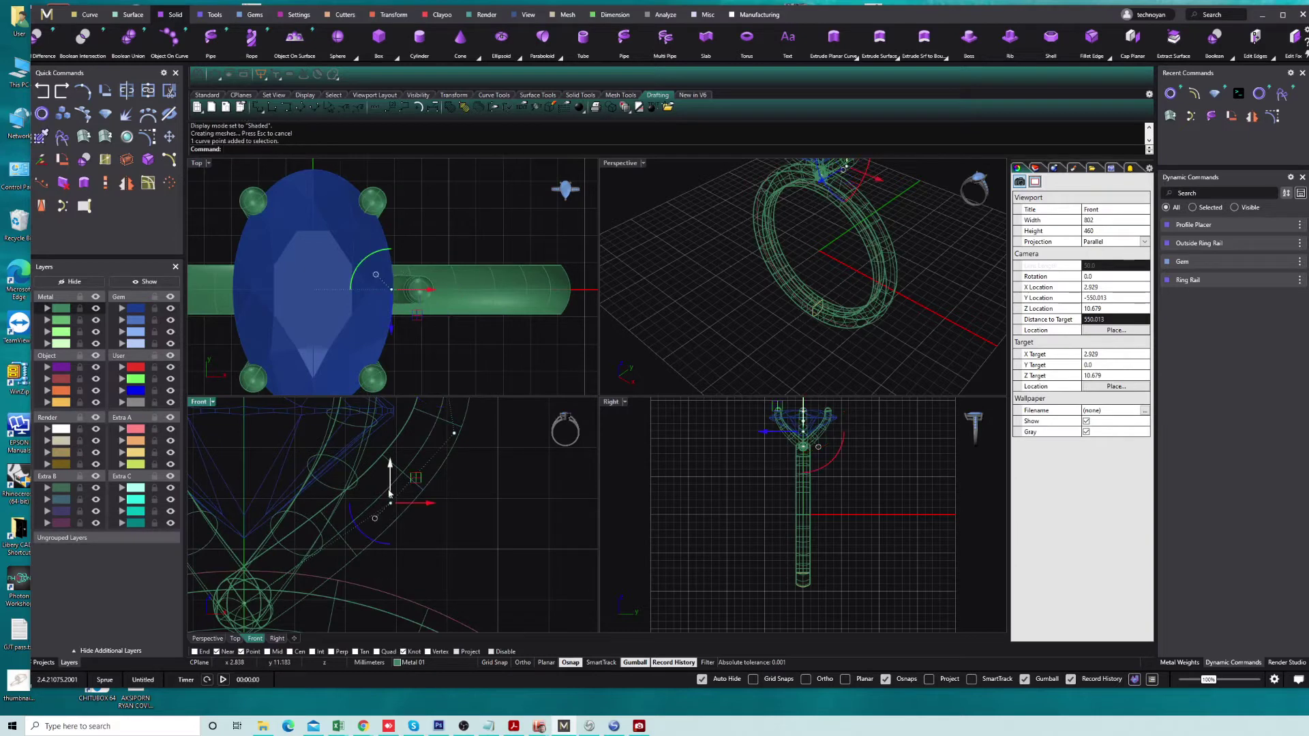
pyautogui.moveTo(391, 503); pyautogui.dragTo(403, 514)
pyautogui.scroll(-2, 403, 514)
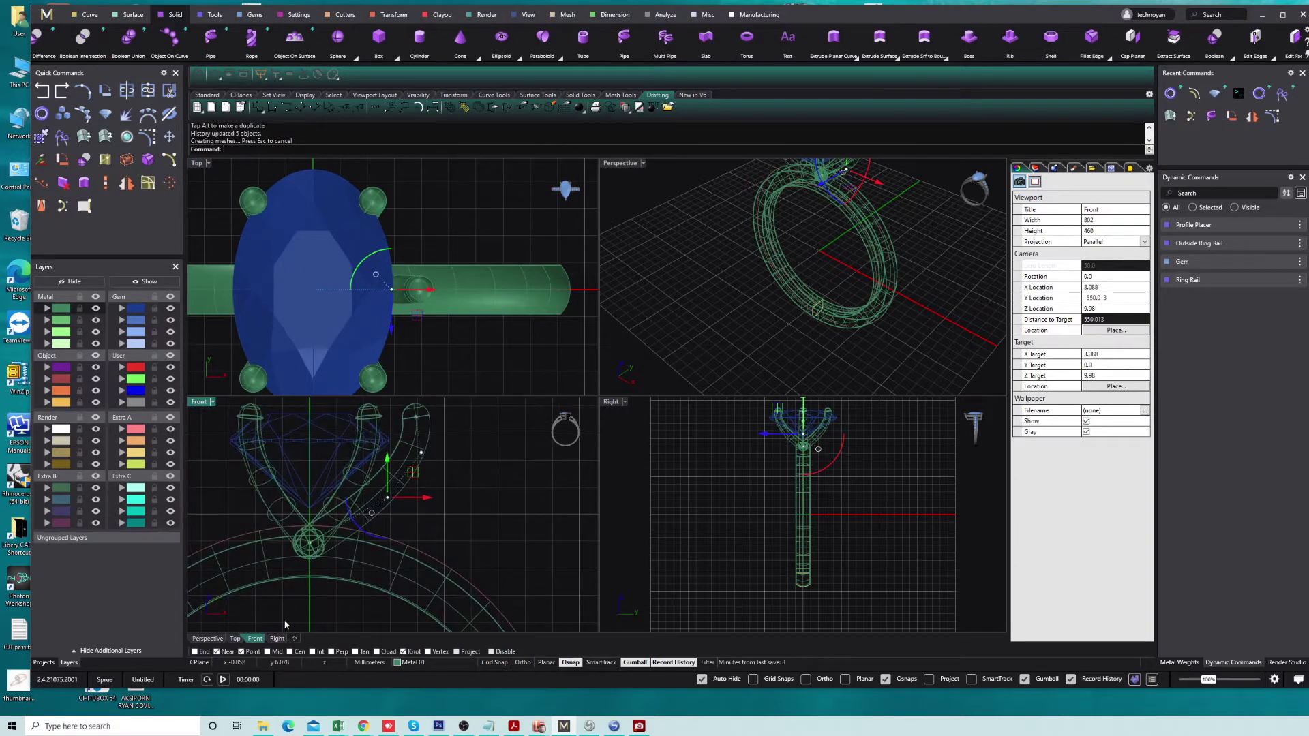
pyautogui.click(310, 543)
pyautogui.moveTo(311, 542); pyautogui.dragTo(313, 540)
pyautogui.click(445, 524)
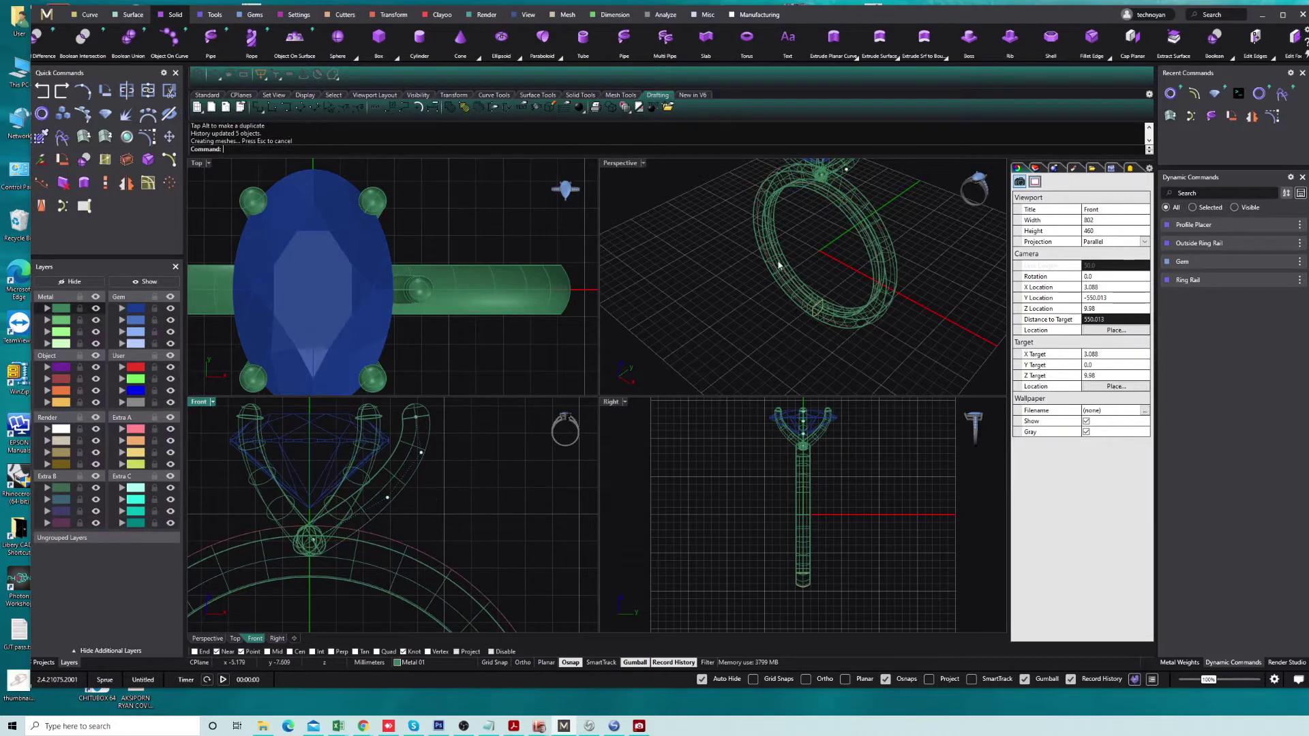
pyautogui.moveTo(779, 265); pyautogui.dragTo(790, 259, button='right')
pyautogui.scroll(-3, 463, 242)
pyautogui.scroll(-3, 474, 327)
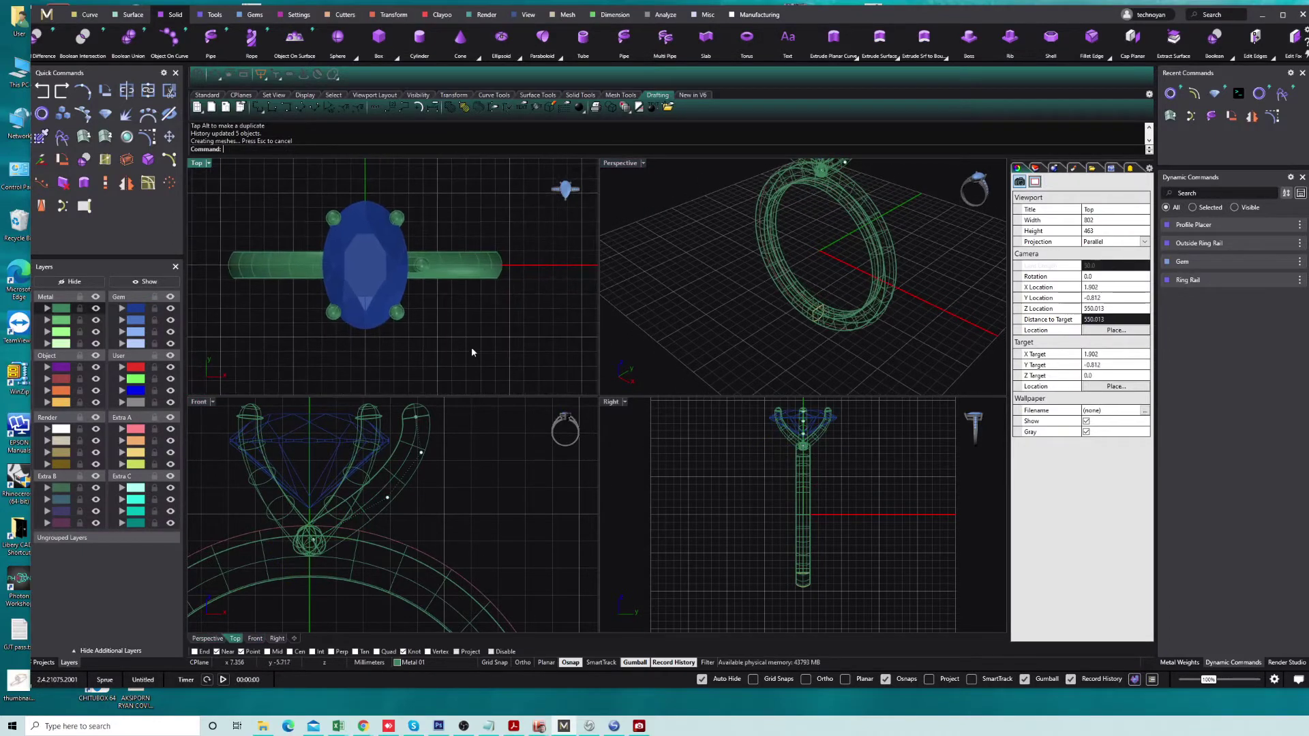
# Move the right prong curve and solid onto layer Metal 04, then select the gem.
pyautogui.click(410, 428)
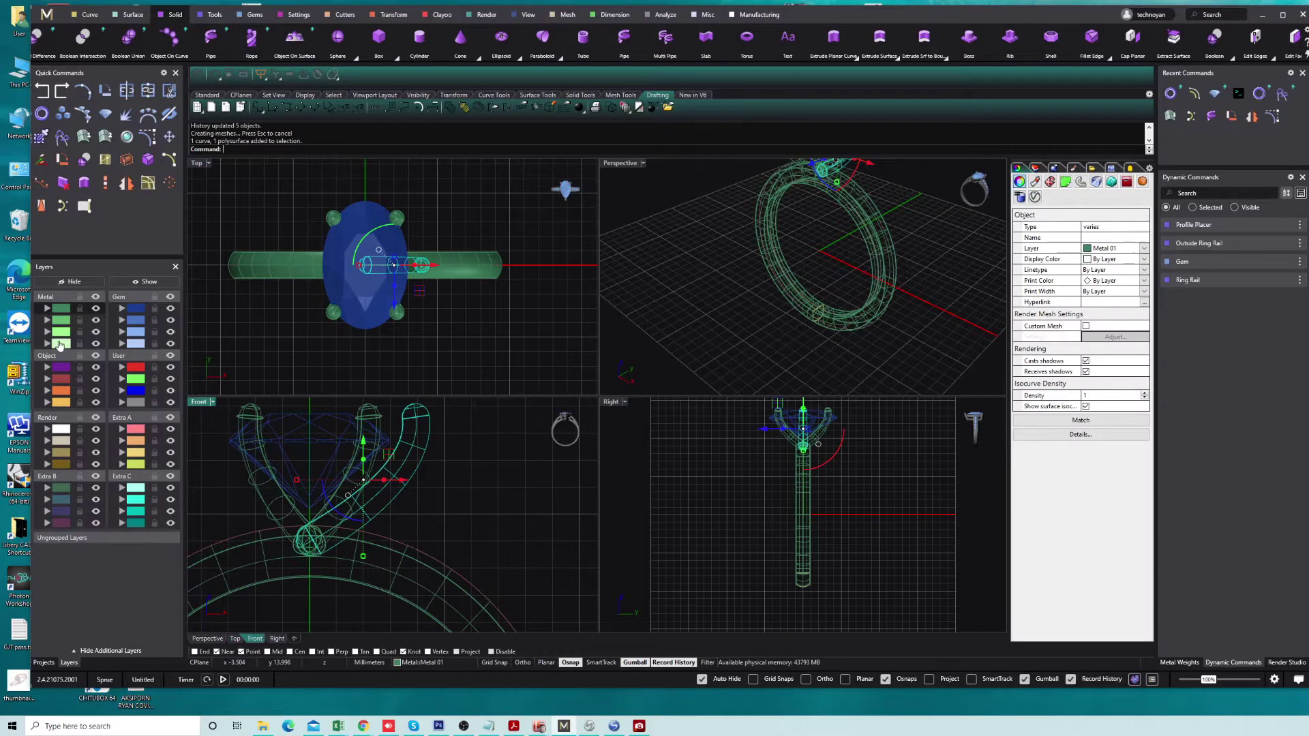
pyautogui.click(46, 346)
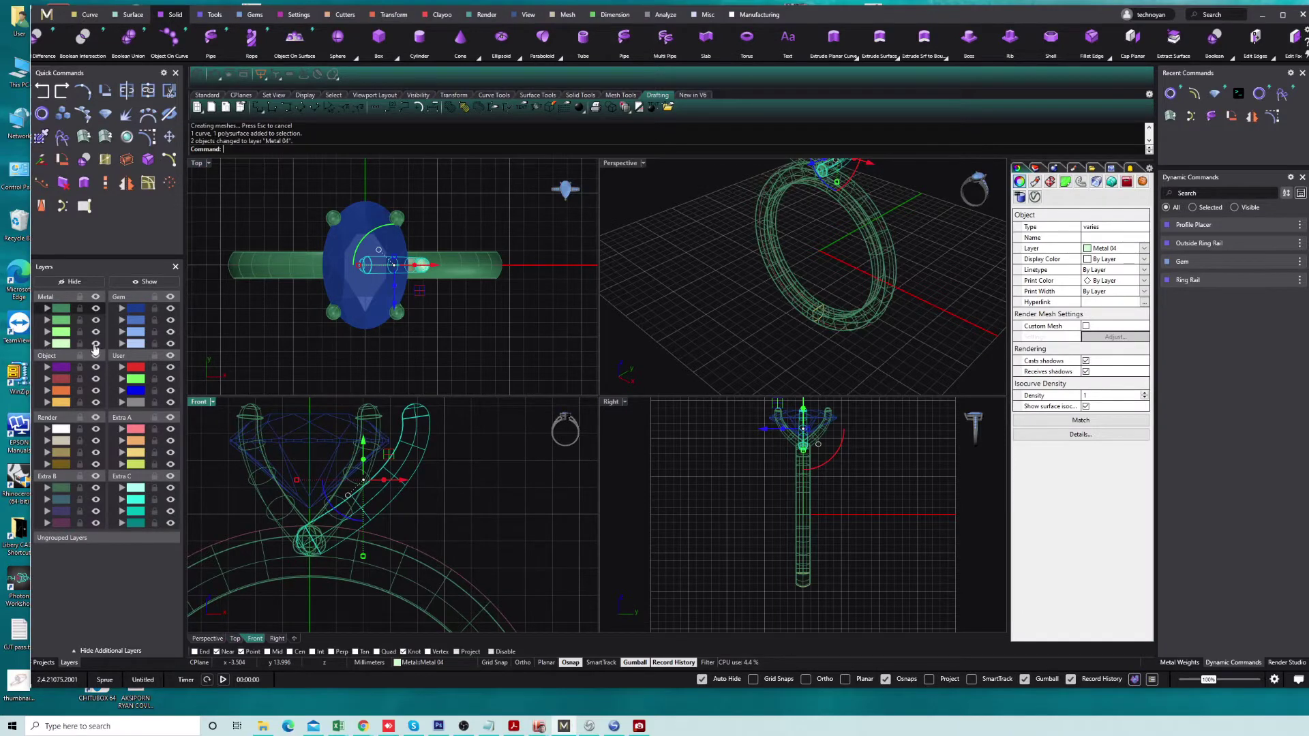
pyautogui.press('Escape')
pyautogui.click(317, 532)
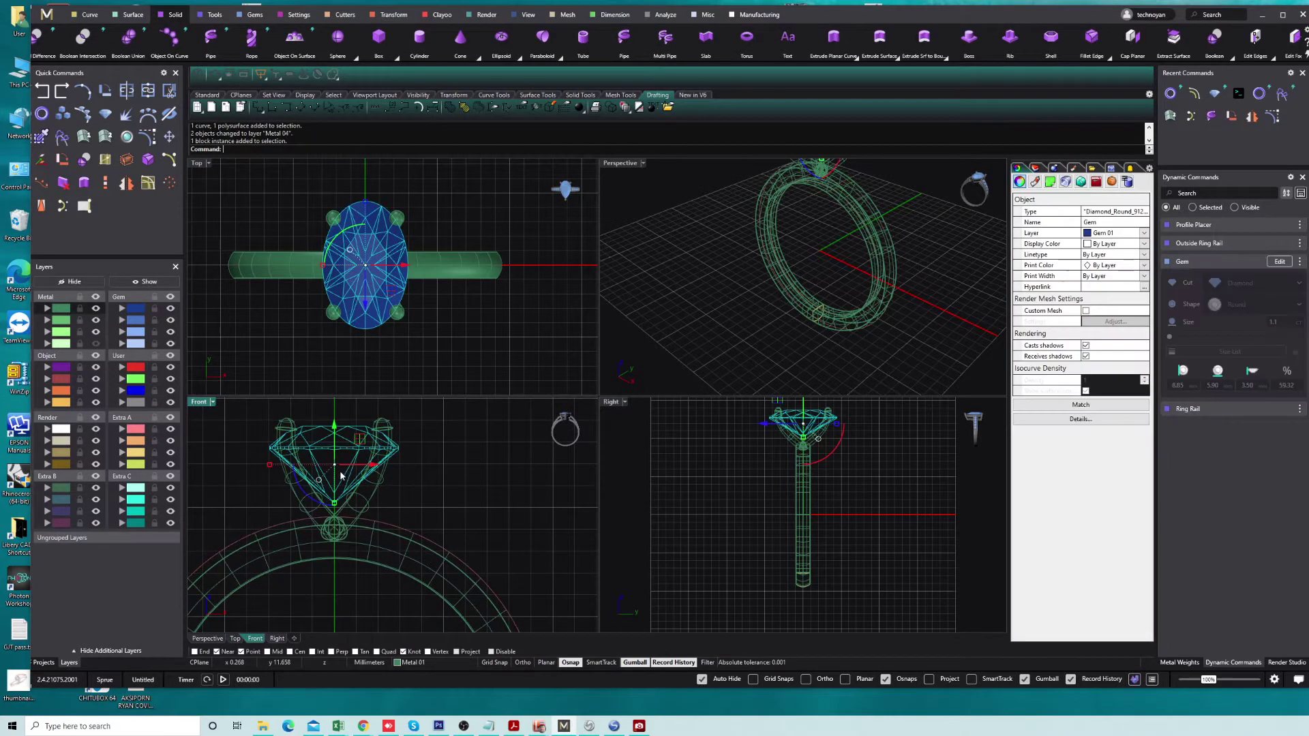
pyautogui.click(298, 14)
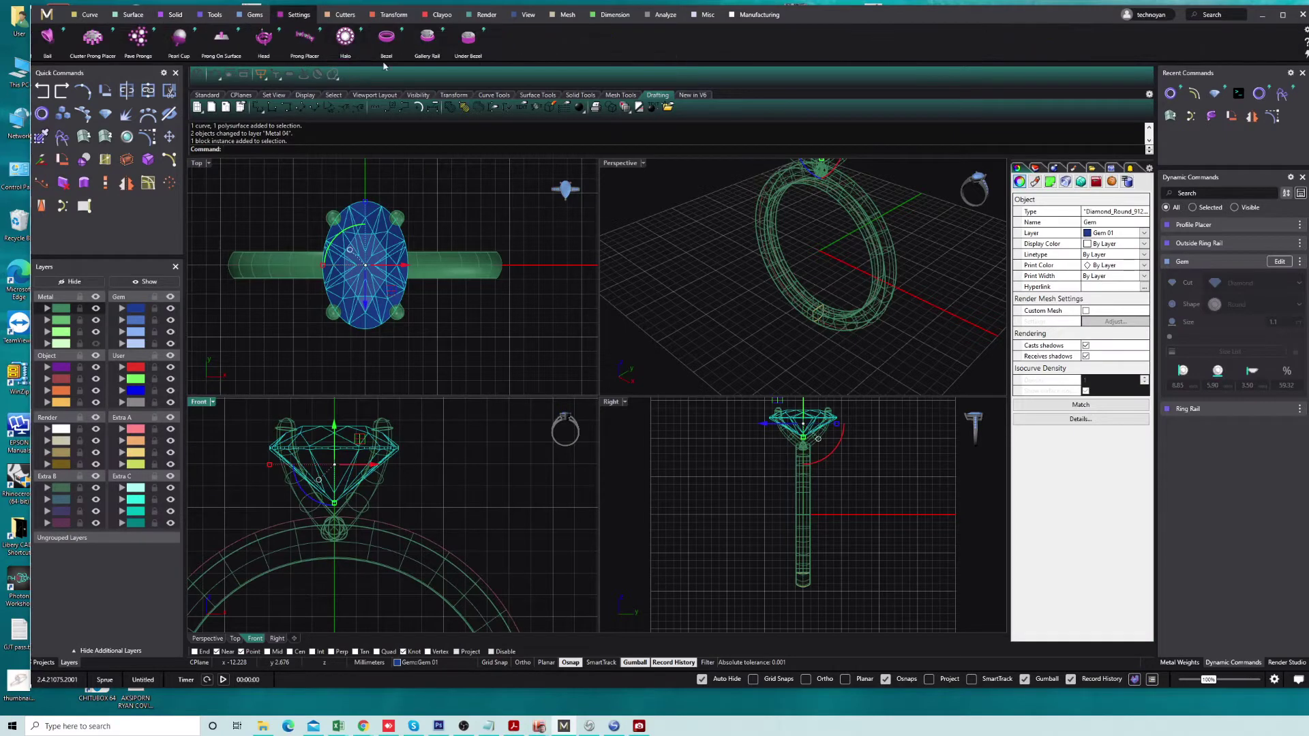
# Add an under bezel with position -0.62, angle -18, height 0.9, top thickness 0.54.
pyautogui.click(468, 38)
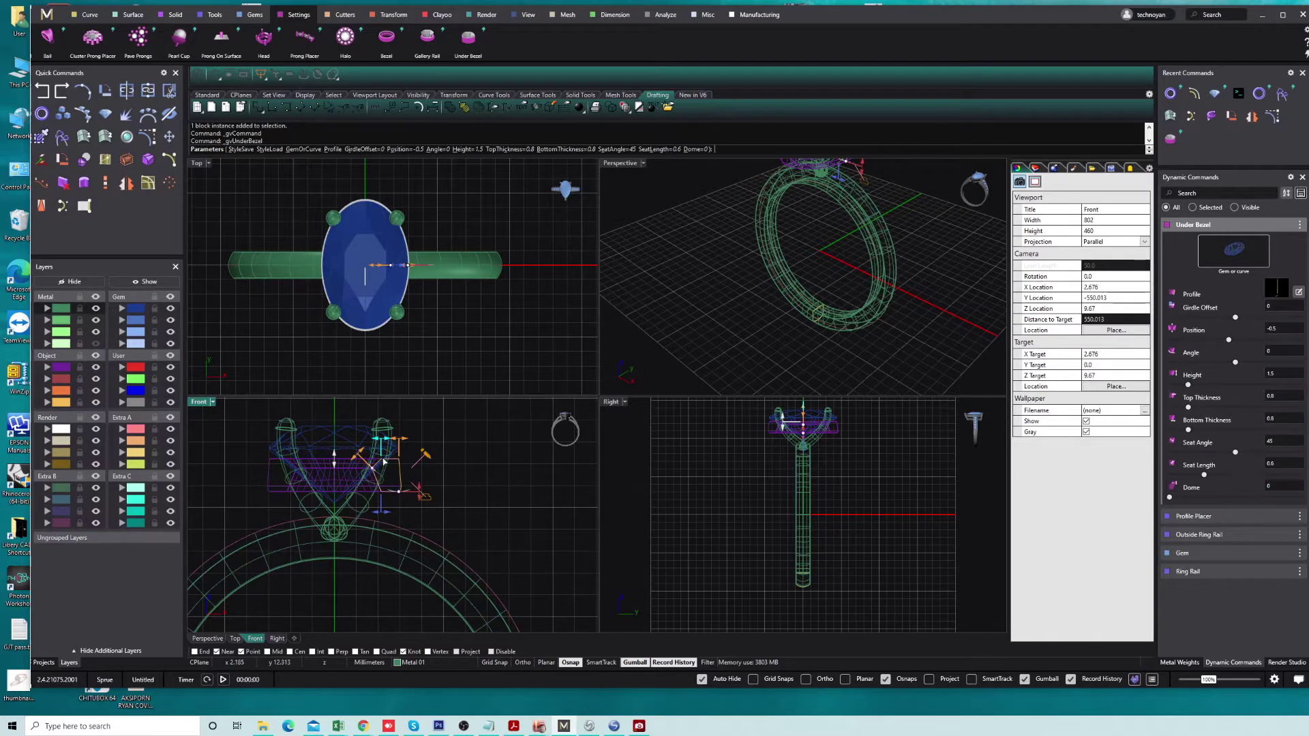
pyautogui.scroll(2, 381, 461)
pyautogui.moveTo(412, 513)
pyautogui.mouseDown()
pyautogui.moveTo(394, 528)
pyautogui.moveTo(431, 489)
pyautogui.mouseUp()
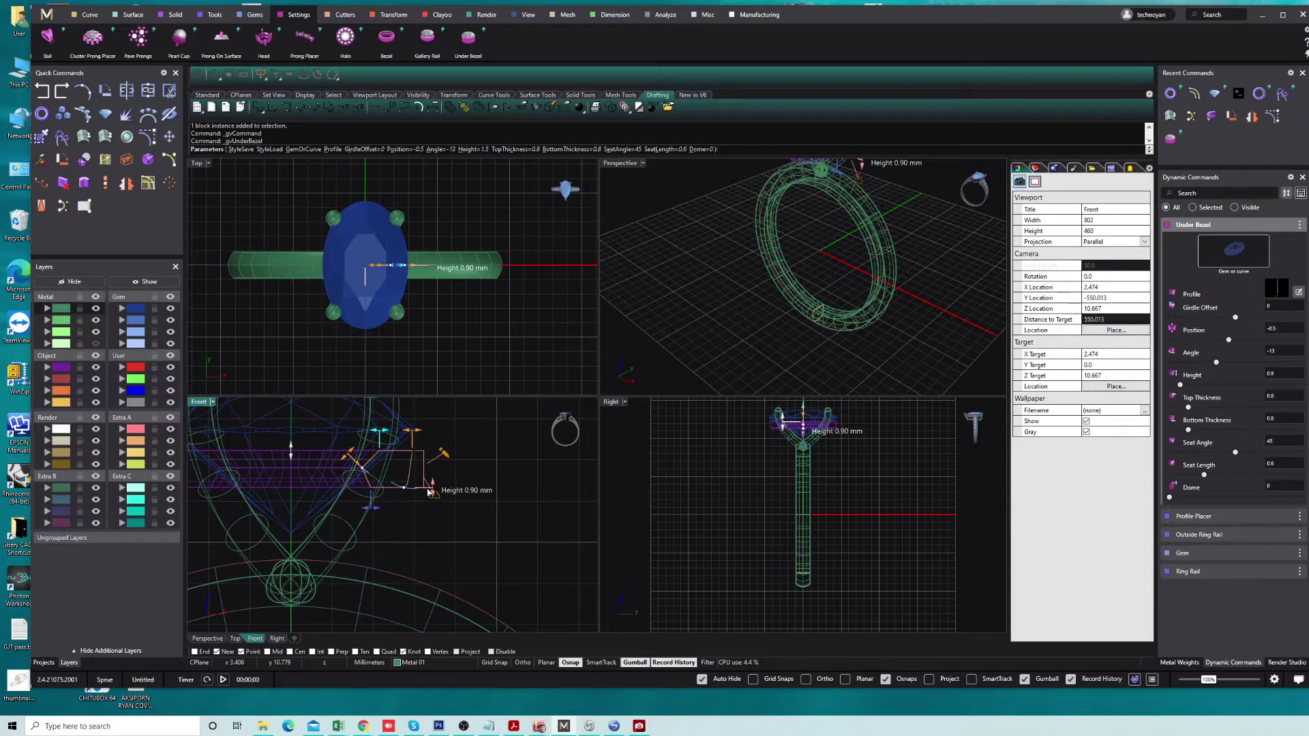
pyautogui.moveTo(379, 432); pyautogui.dragTo(389, 432)
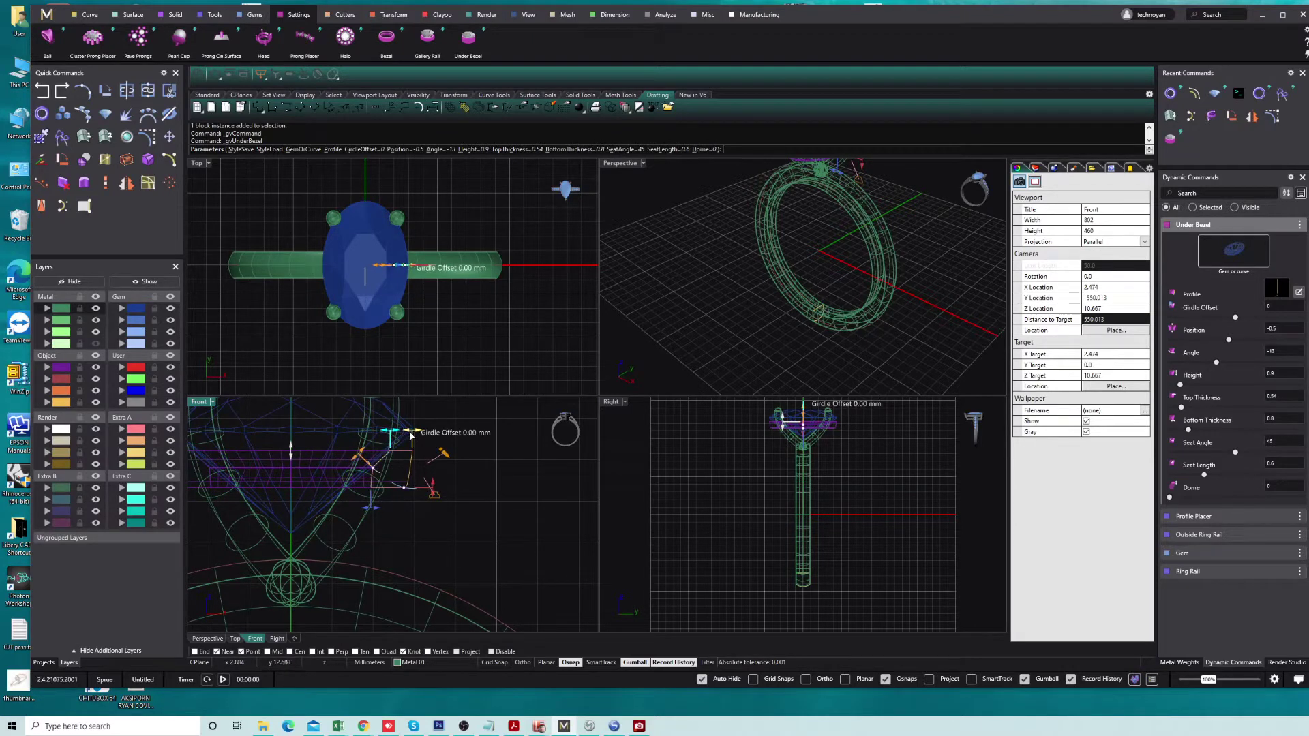
pyautogui.moveTo(411, 434); pyautogui.dragTo(414, 451)
pyautogui.moveTo(290, 453); pyautogui.dragTo(290, 460)
pyautogui.scroll(2, 386, 506)
pyautogui.moveTo(385, 510)
pyautogui.mouseDown()
pyautogui.moveTo(355, 519)
pyautogui.moveTo(366, 514)
pyautogui.mouseUp()
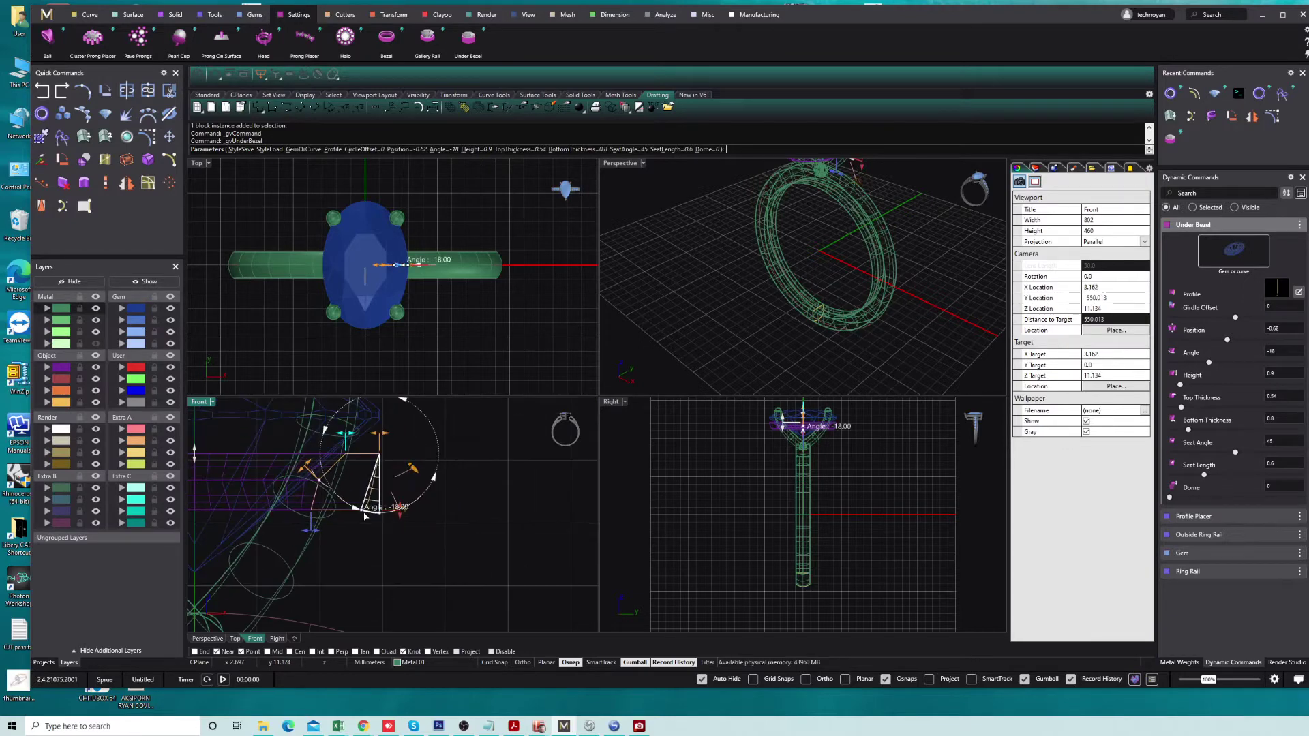
pyautogui.press('Return')
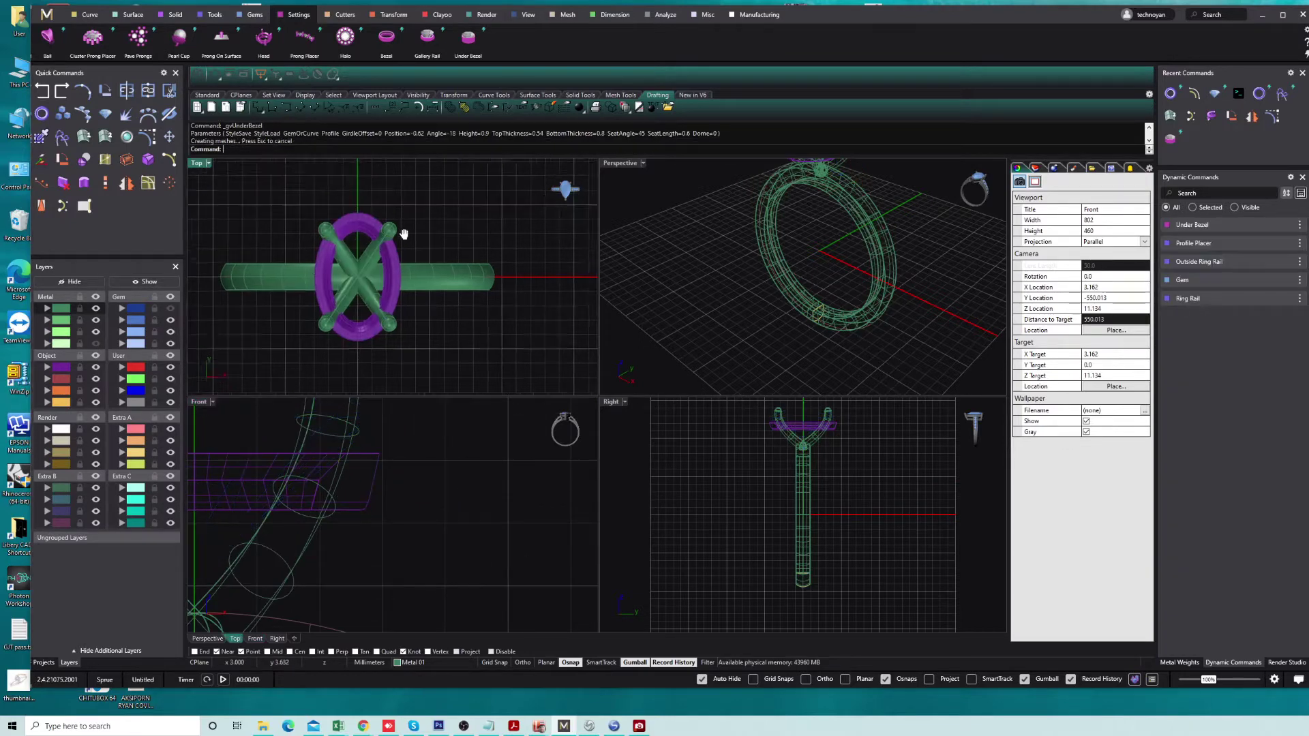
# Cut the under bezel with the prongs and delete its upper and lower pieces.
pyautogui.click(385, 276)
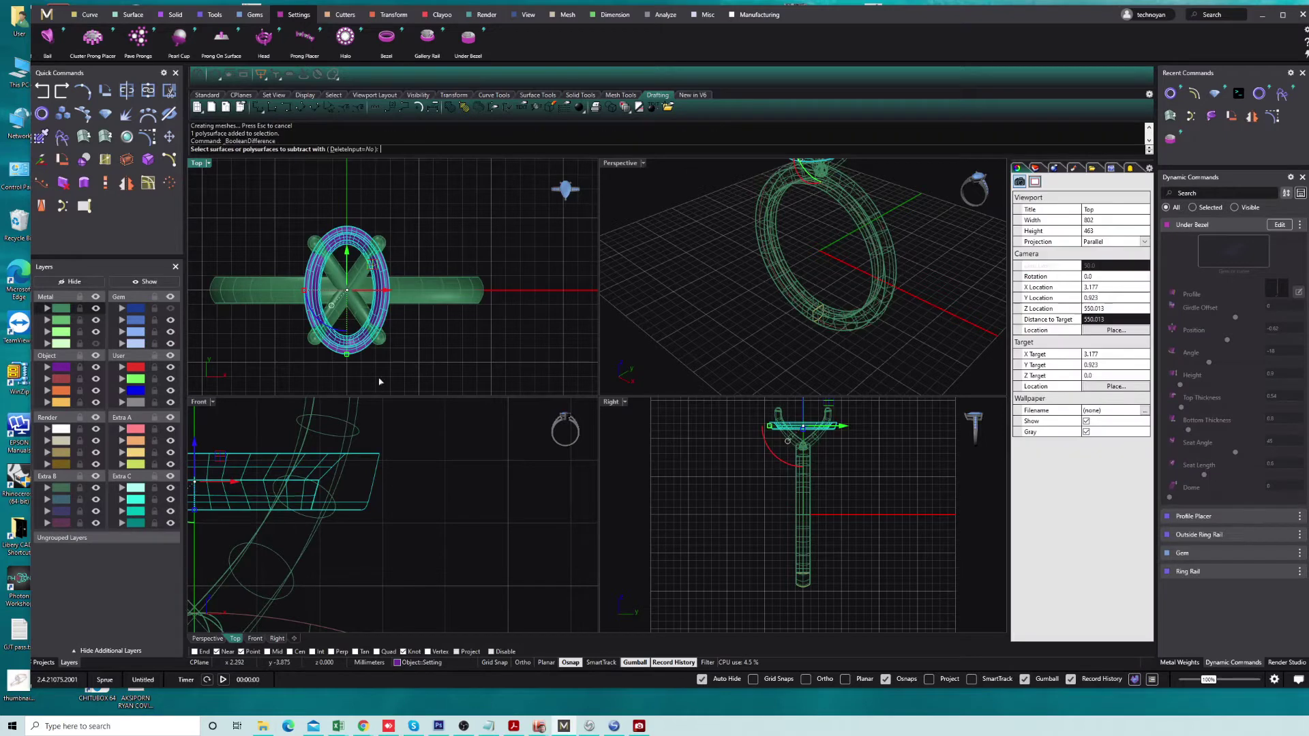
pyautogui.scroll(-5, 356, 447)
pyautogui.moveTo(445, 424); pyautogui.dragTo(252, 460)
pyautogui.press('Return')
pyautogui.click(352, 258)
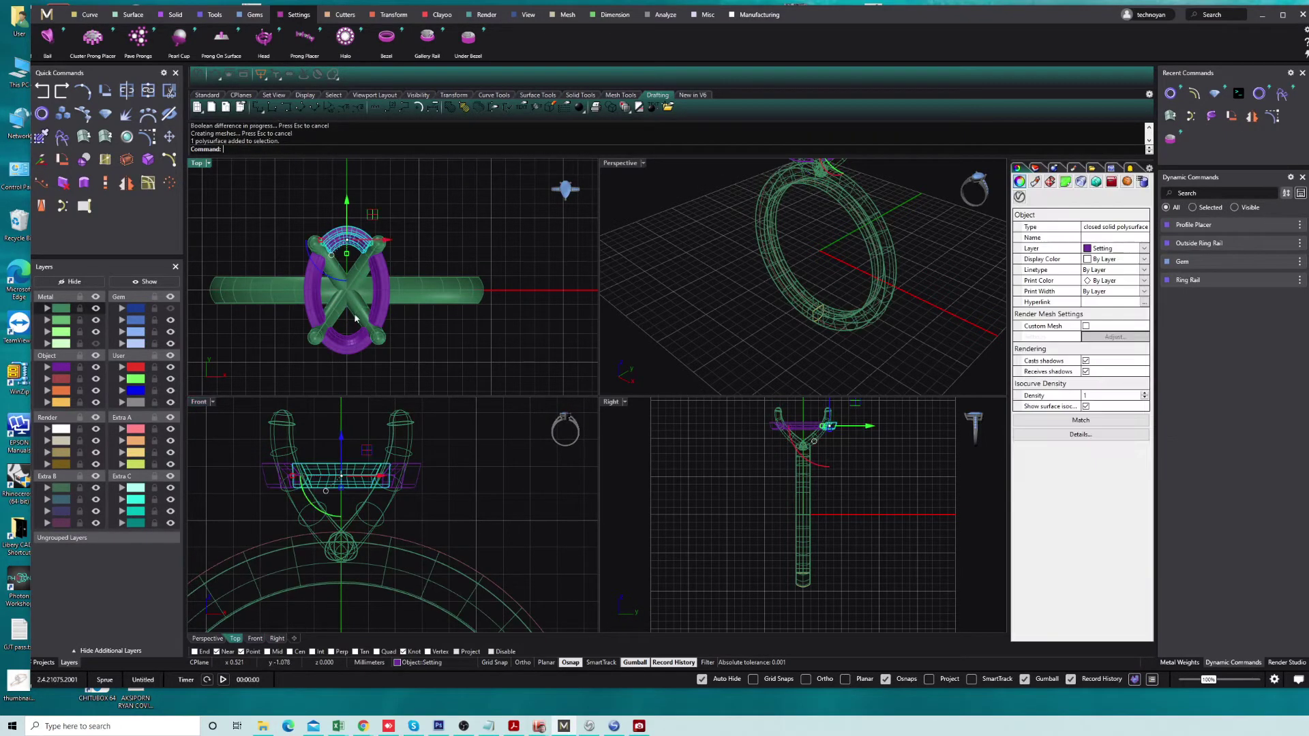
pyautogui.keyDown('shift'); pyautogui.click(356, 344); pyautogui.keyUp('shift')
pyautogui.press('Delete')
# Put the two side bezel pieces on layer User 04 and show the gem again.
pyautogui.click(404, 477)
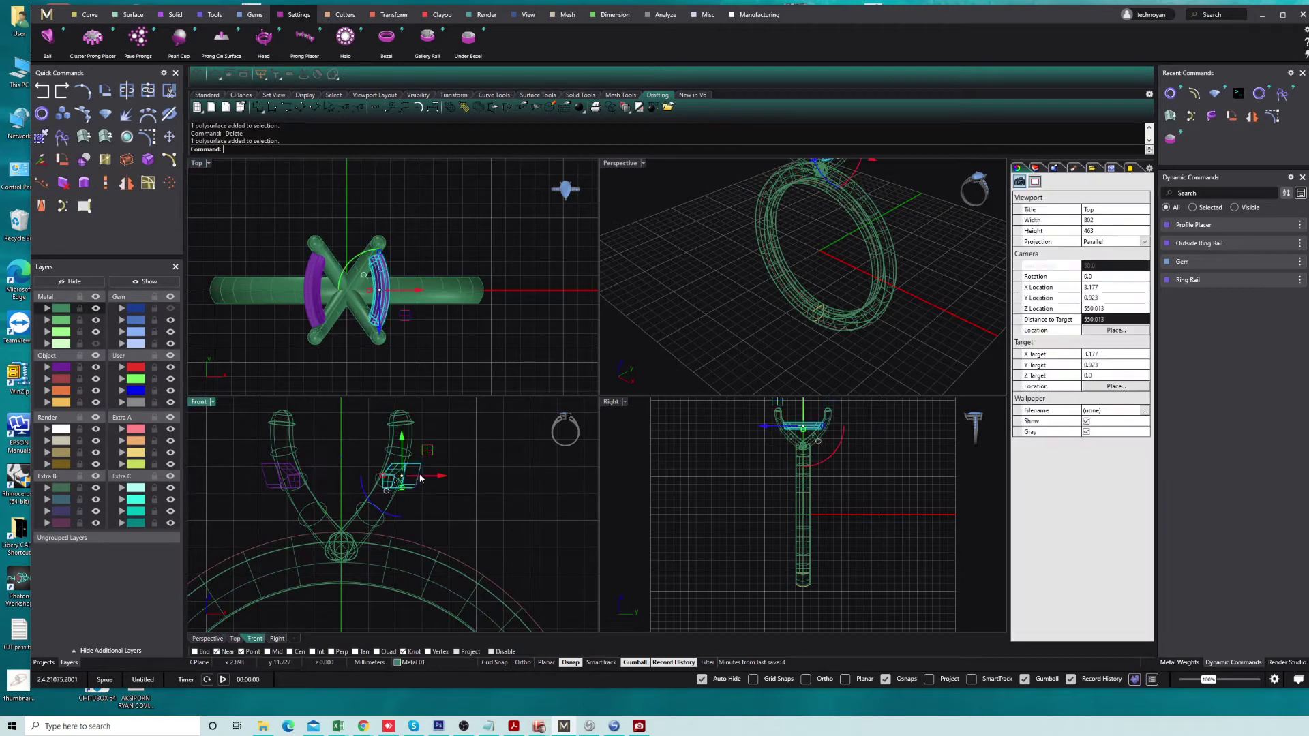
pyautogui.keyDown('shift'); pyautogui.click(257, 472); pyautogui.keyUp('shift')
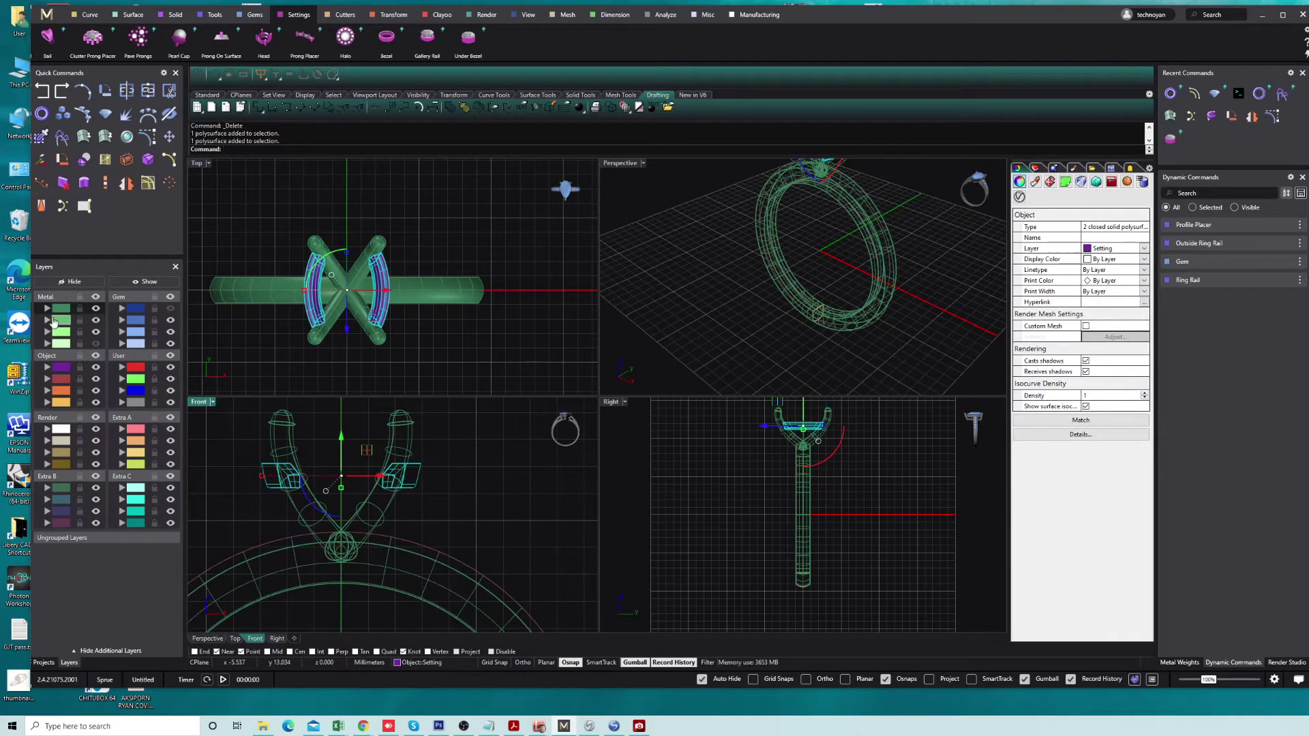
pyautogui.click(130, 403)
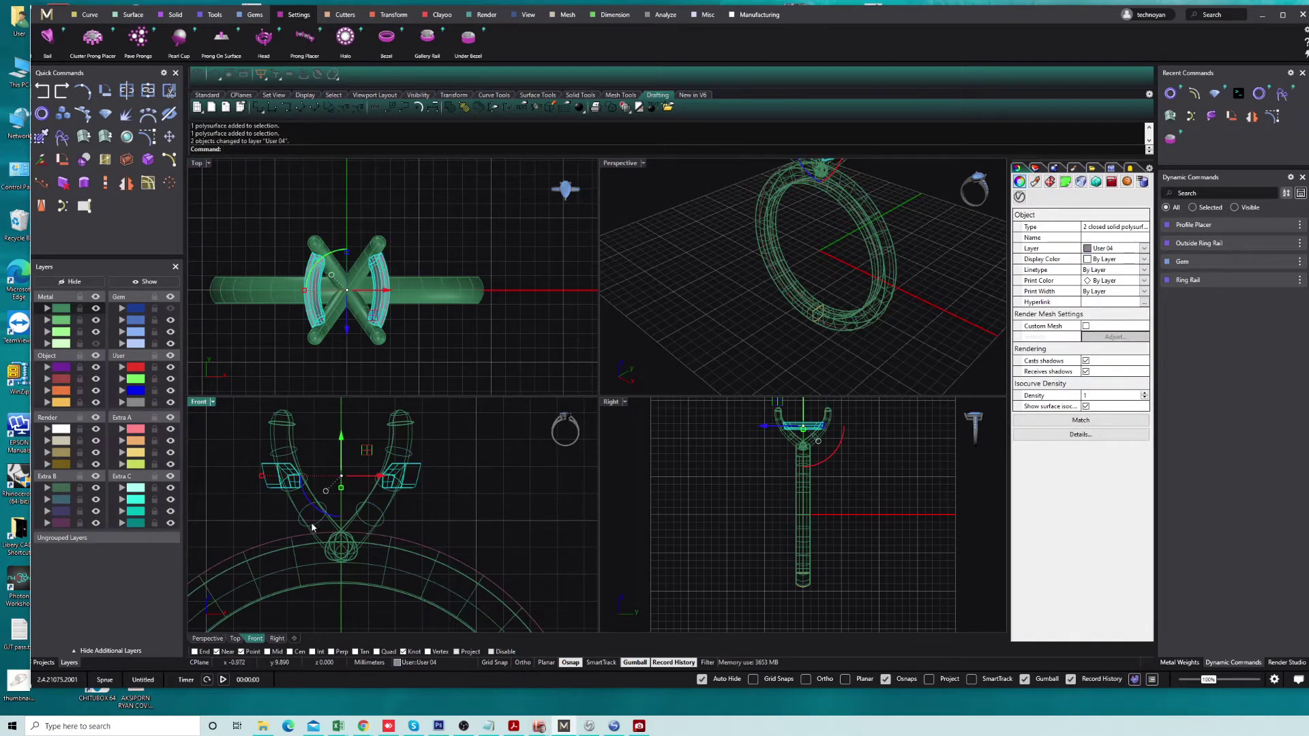
pyautogui.press('Escape')
pyautogui.click(170, 309)
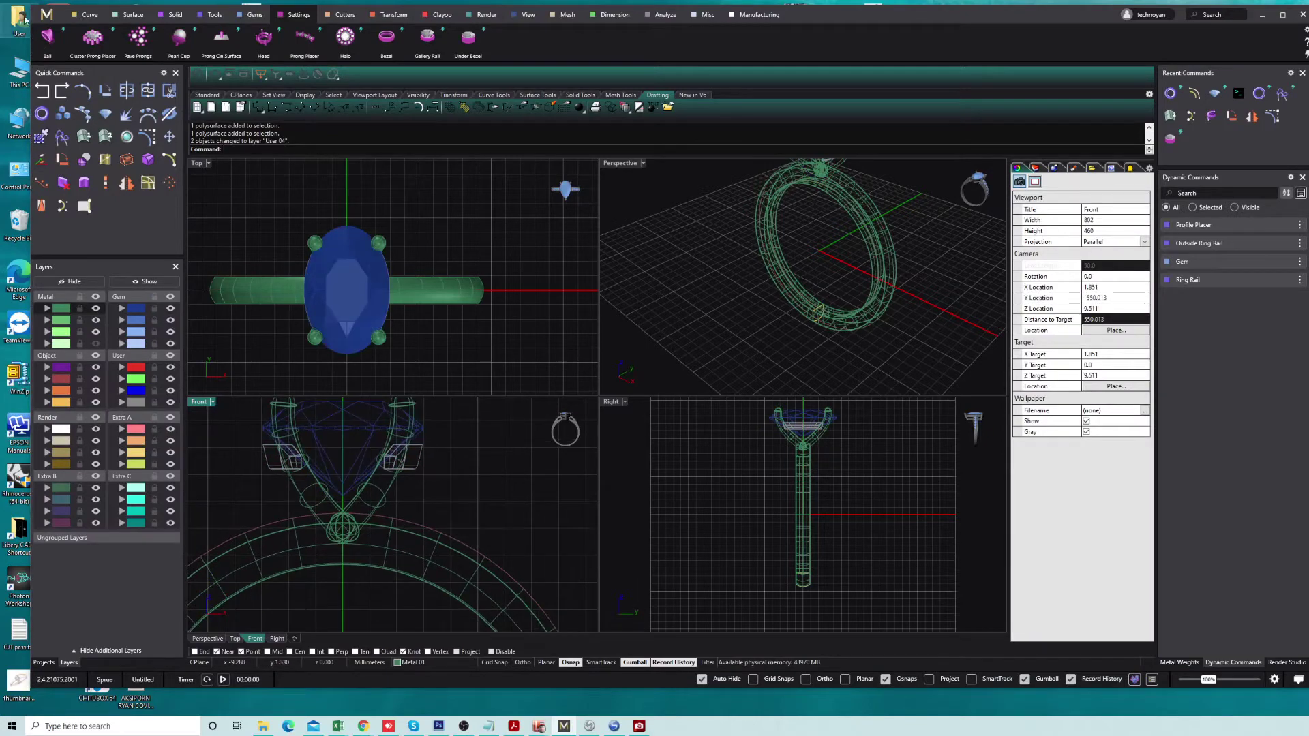
pyautogui.click(47, 14)
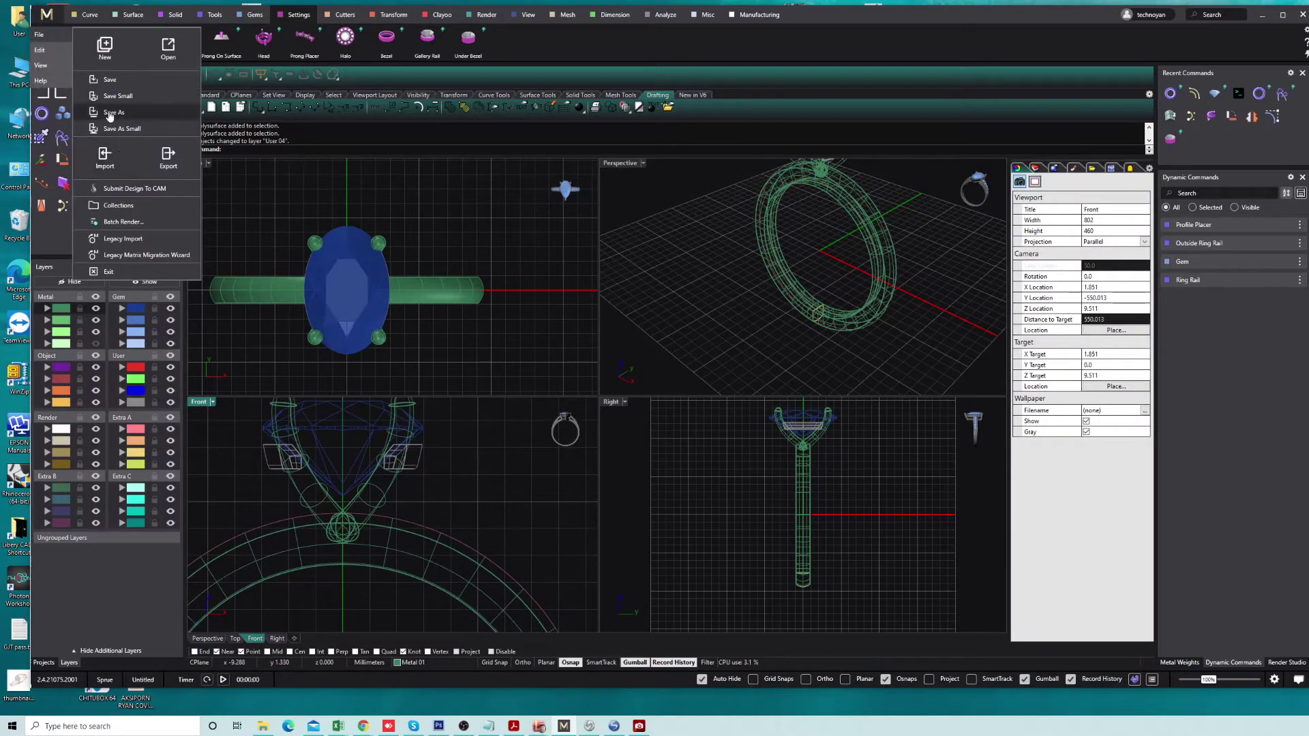
# Save the ring model as a new .3dm file renamed for the client's project, then select the shank.
pyautogui.click(109, 113)
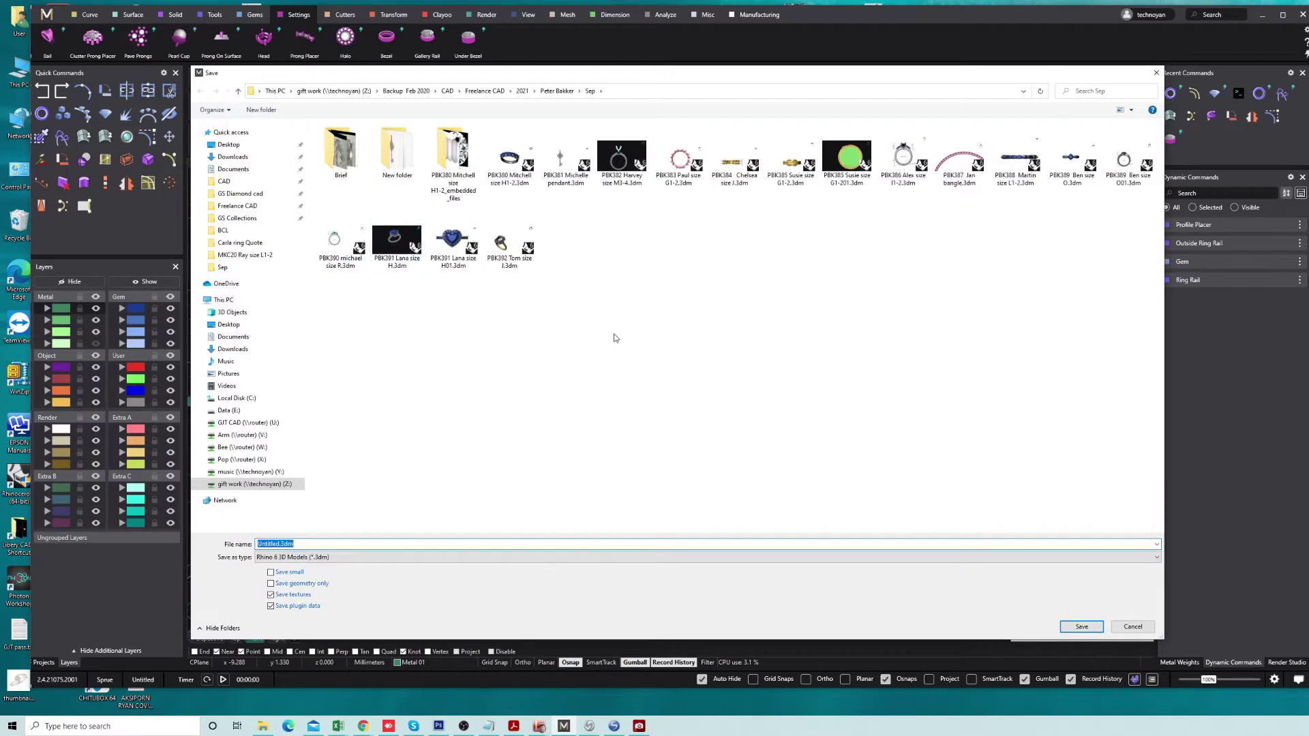
pyautogui.click(515, 265)
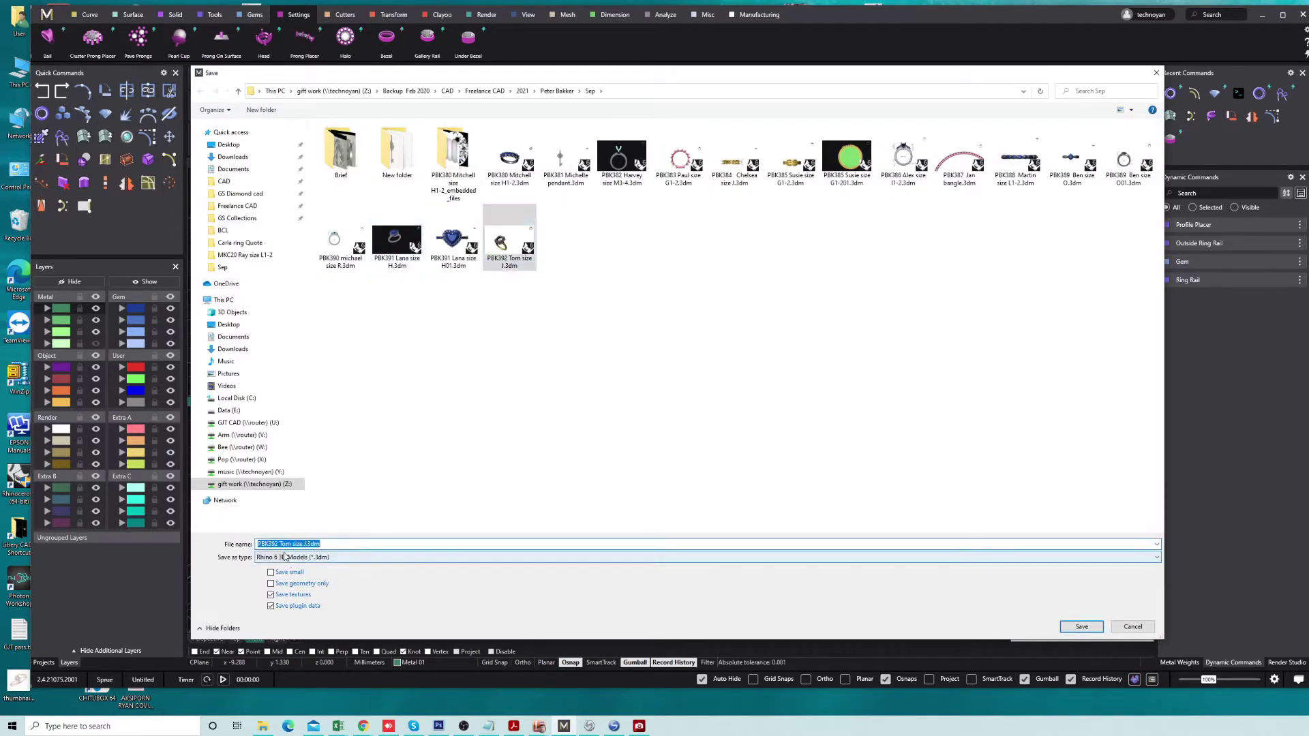
pyautogui.moveTo(275, 545); pyautogui.dragTo(391, 546)
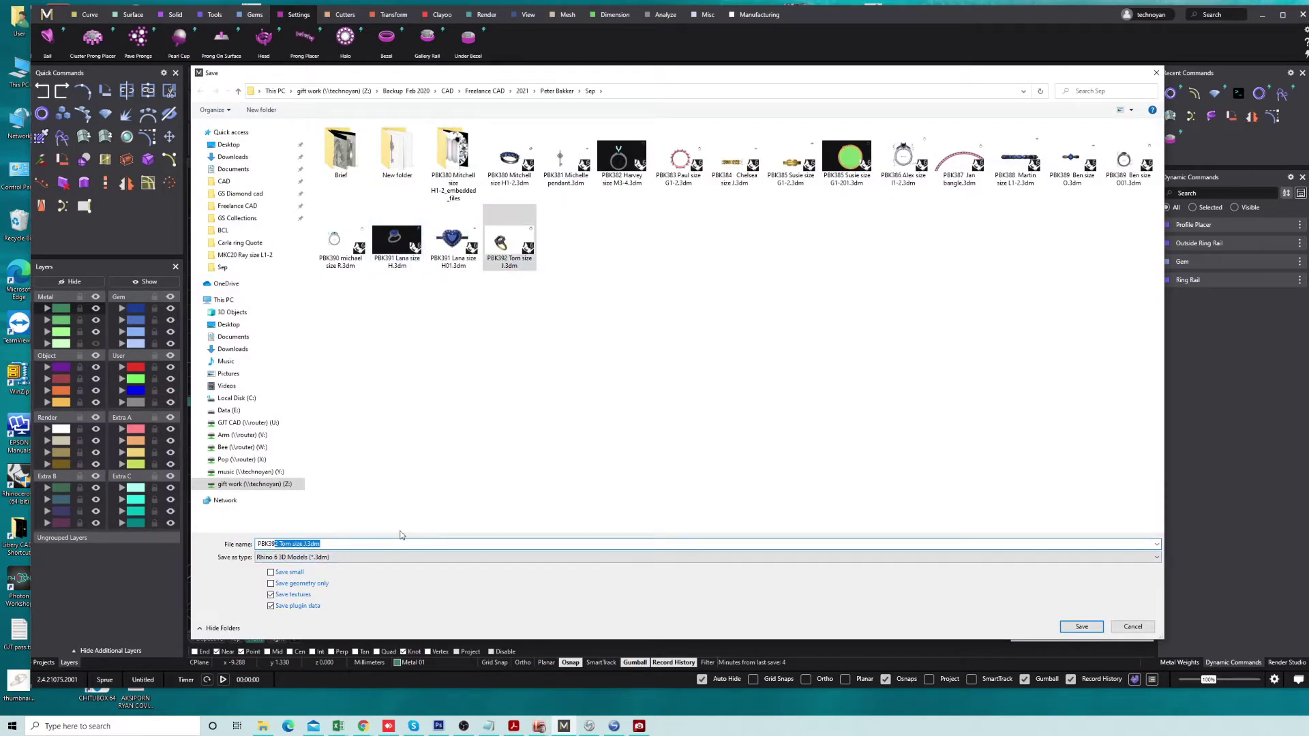
pyautogui.press('BackSpace')
pyautogui.write('3')
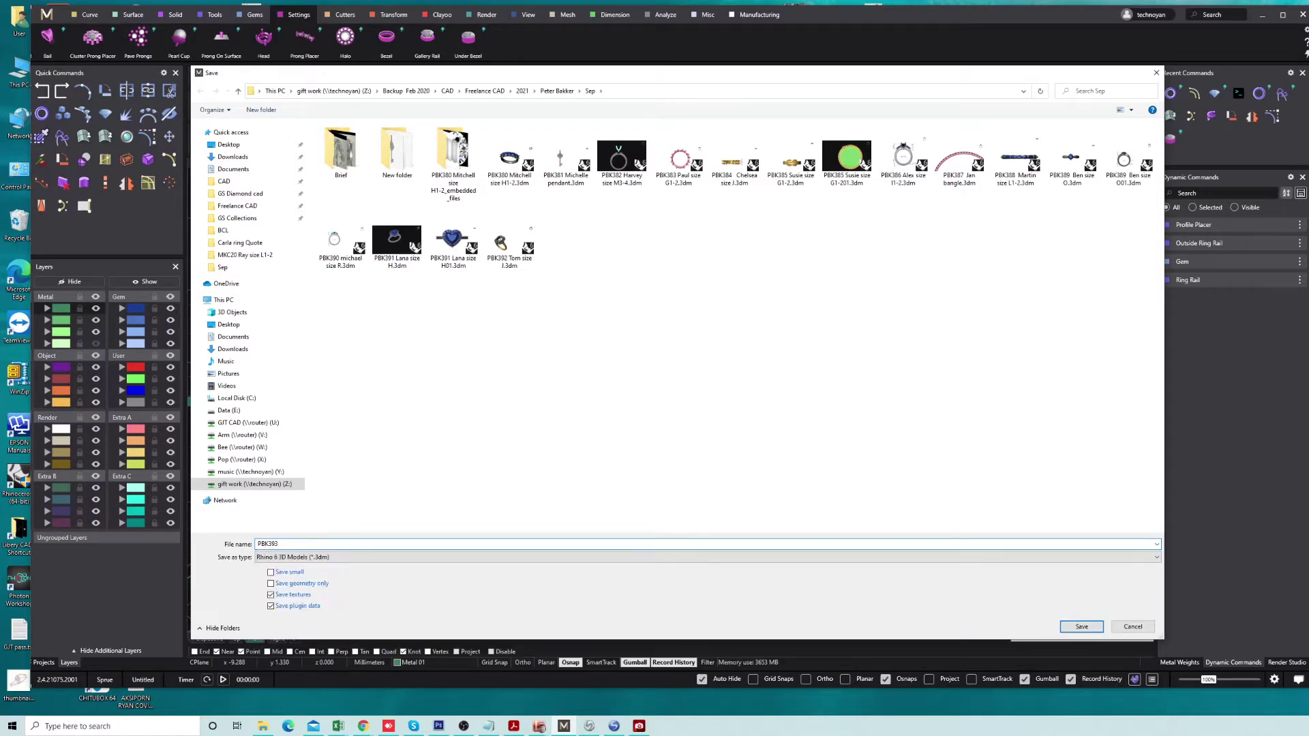
pyautogui.write(' Evan size I3-4')
pyautogui.click(1069, 629)
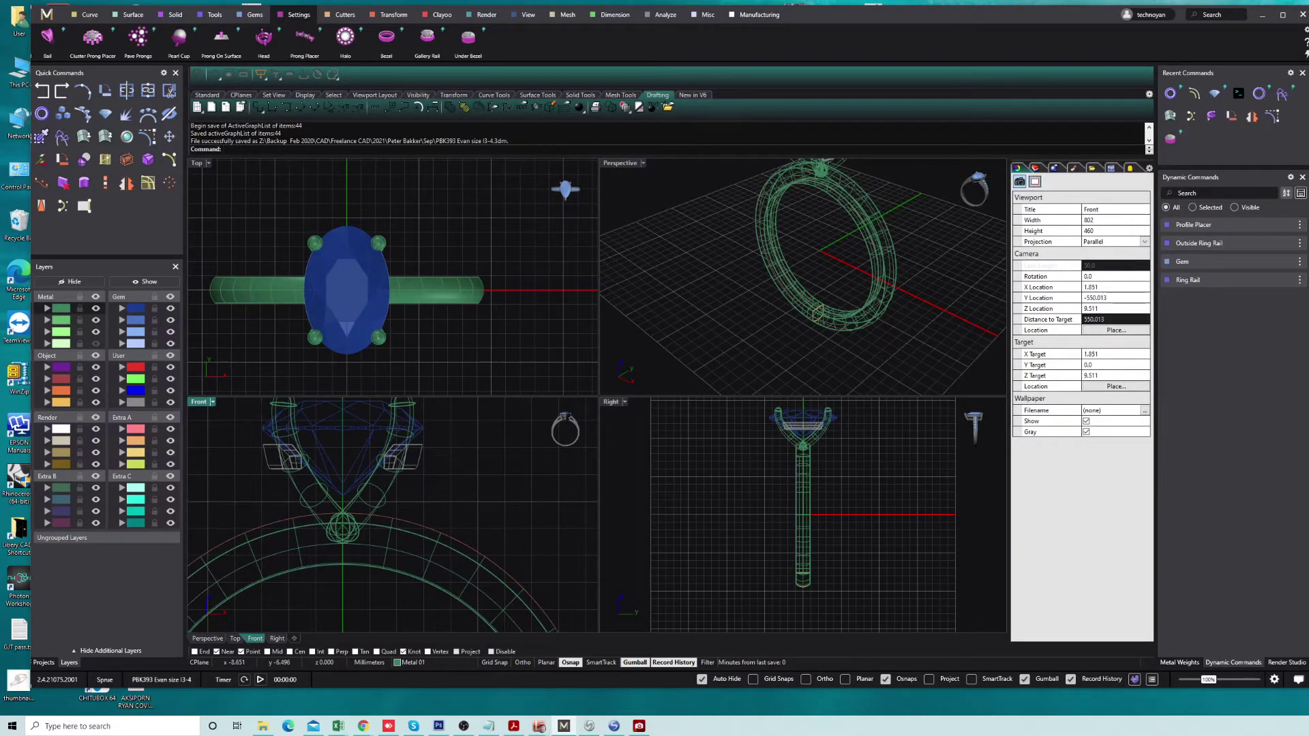
pyautogui.click(431, 532)
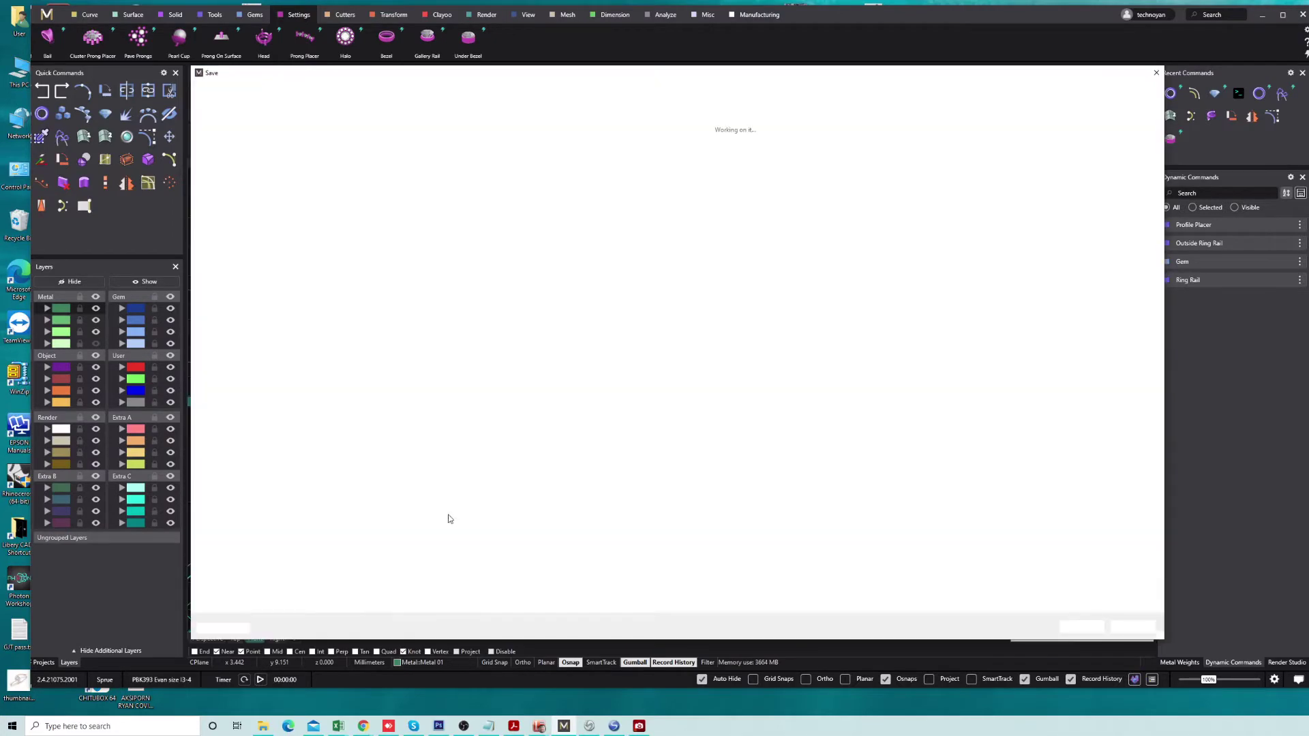
pyautogui.press('Return')
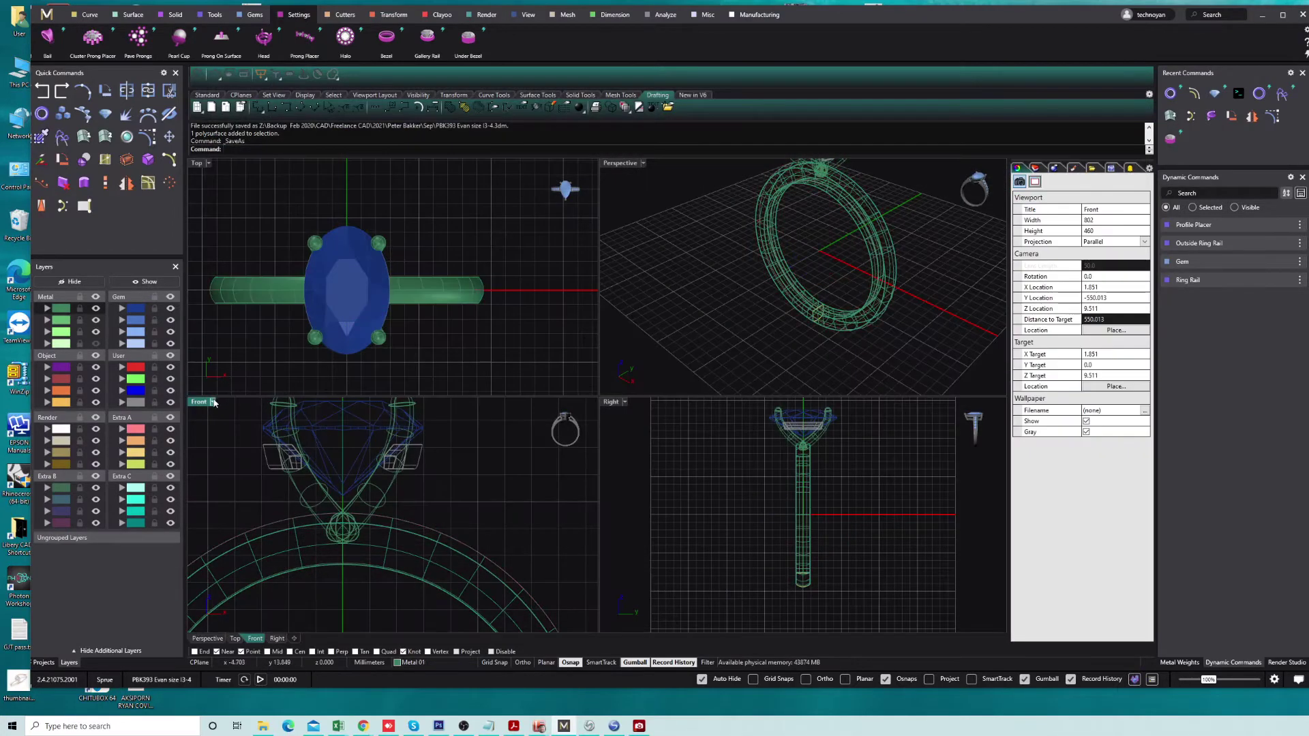
# Maximize the Front view and select only the Outside Ring Rail.
pyautogui.doubleClick(208, 401)
pyautogui.click(591, 419)
pyautogui.scroll(-3, 580, 410)
pyautogui.keyDown('ctrl'); pyautogui.click(548, 347); pyautogui.keyUp('ctrl')
# Place Gems On Curve along the rail with 1.50 mm round gems at about -0.3 placement.
pyautogui.click(84, 116)
pyautogui.moveTo(445, 314); pyautogui.dragTo(520, 312)
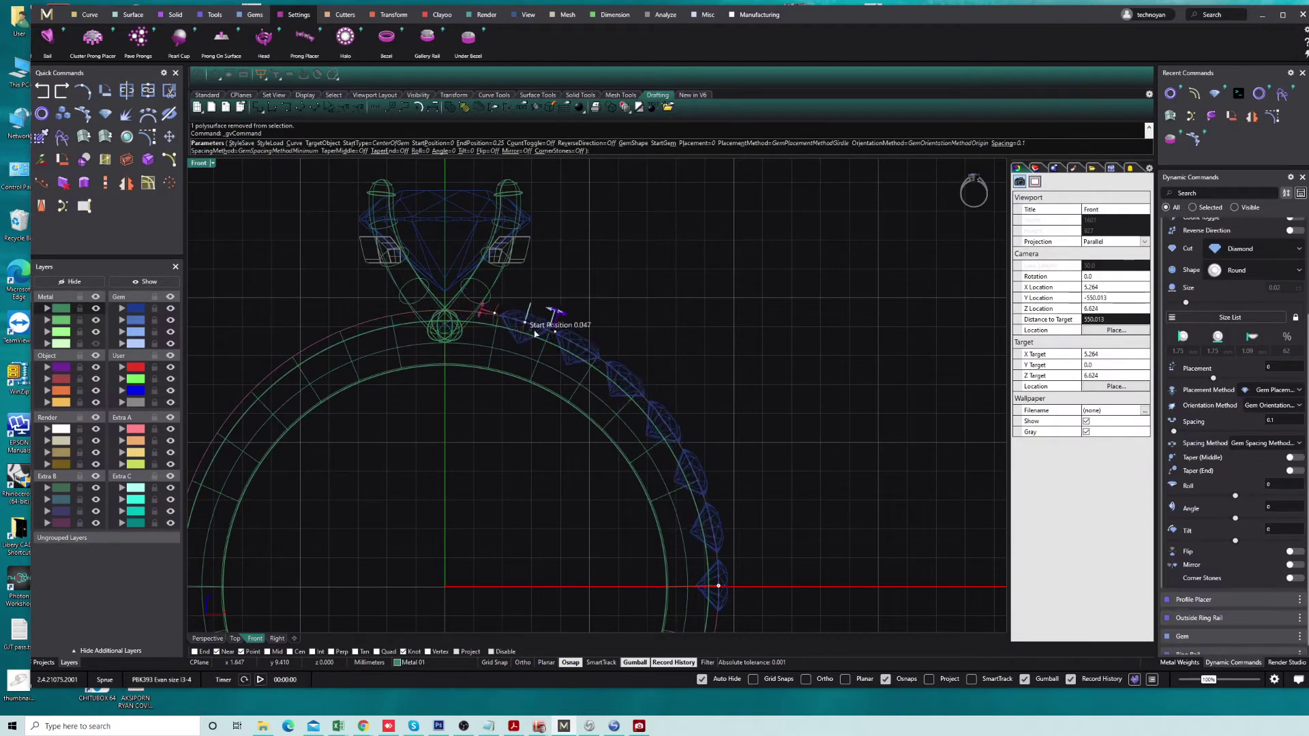
pyautogui.scroll(5, 520, 312)
pyautogui.moveTo(606, 400); pyautogui.dragTo(553, 402)
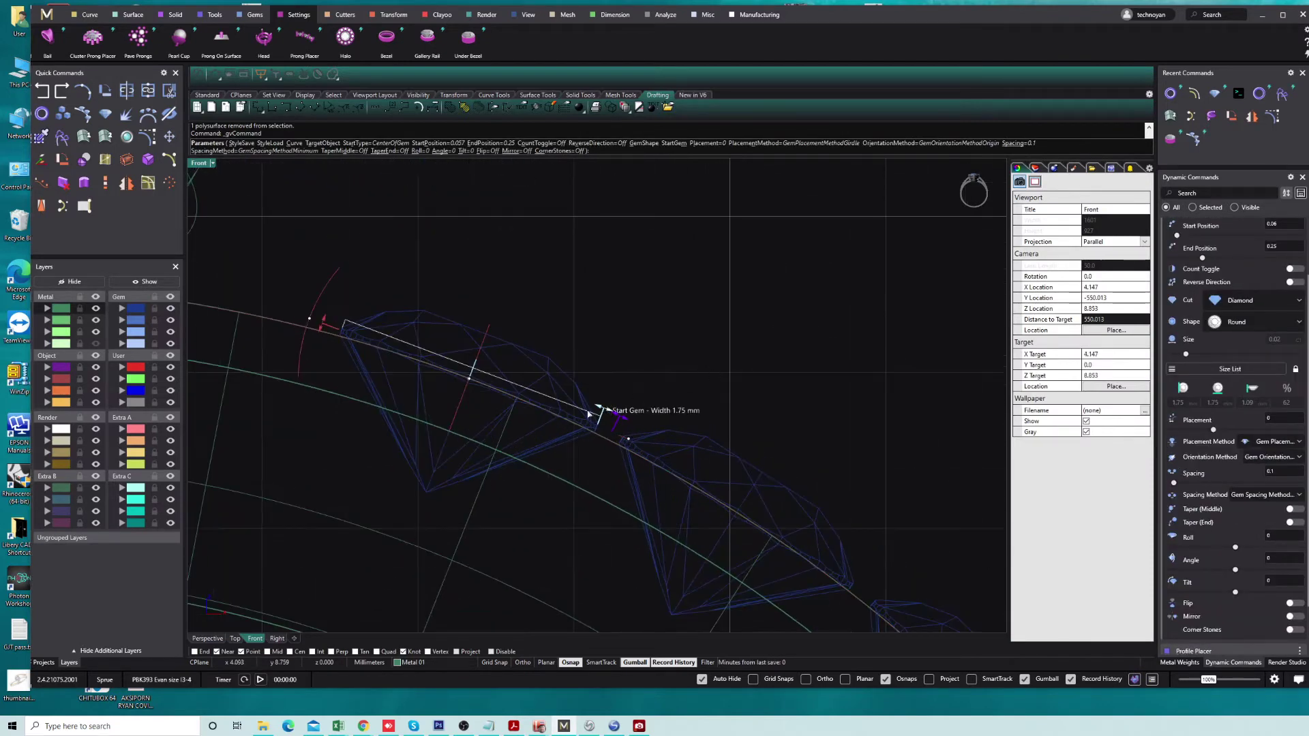
pyautogui.moveTo(556, 409); pyautogui.dragTo(580, 417)
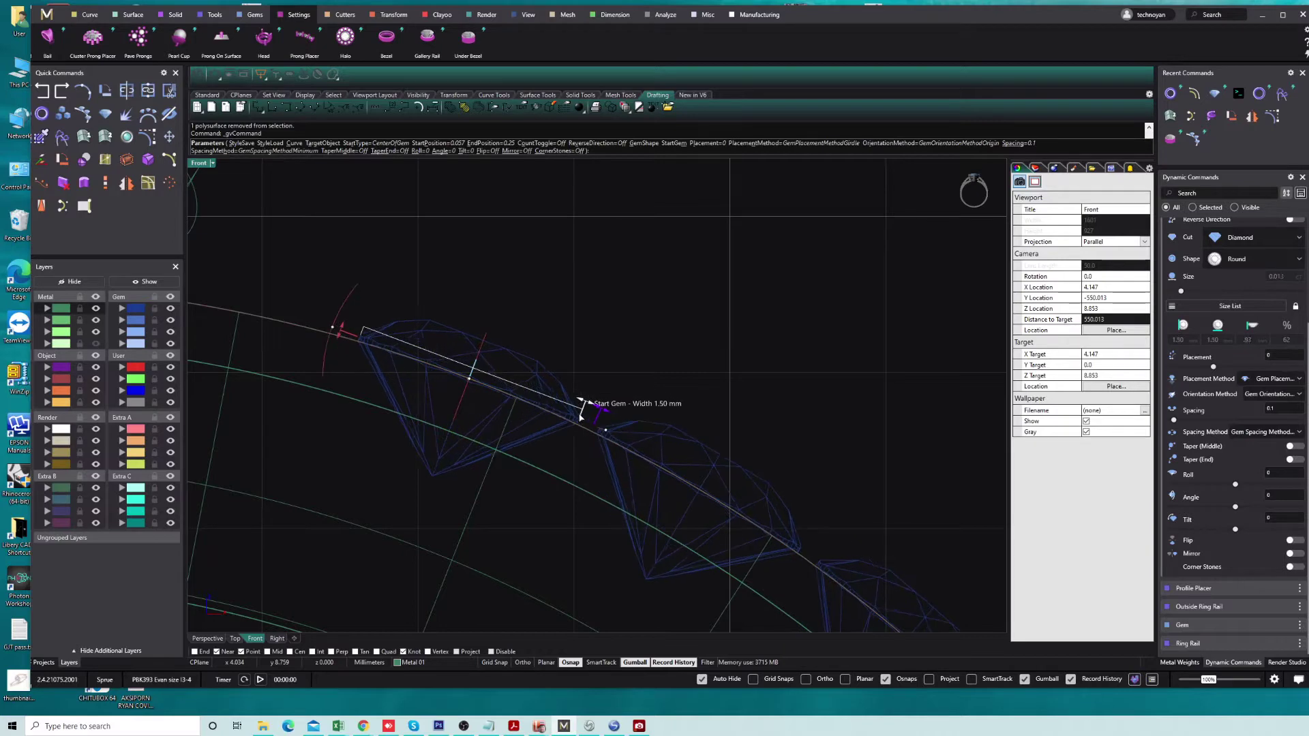
pyautogui.moveTo(343, 337); pyautogui.dragTo(328, 359)
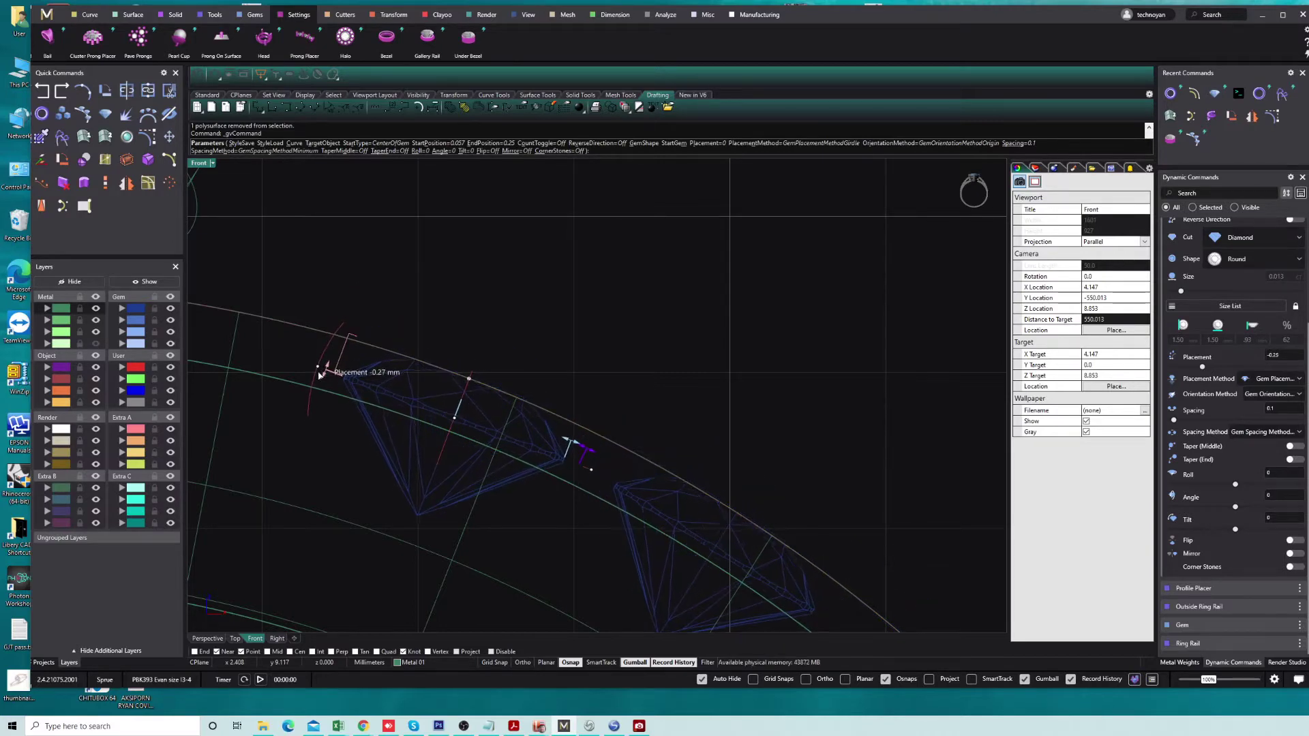
# Tune the gem row: start 0.04 near the head, placement -0.28, end 0.297, giving ten gems.
pyautogui.moveTo(493, 355)
pyautogui.mouseDown(button='right')
pyautogui.moveTo(513, 402)
pyautogui.moveTo(602, 413)
pyautogui.mouseUp(button='right')
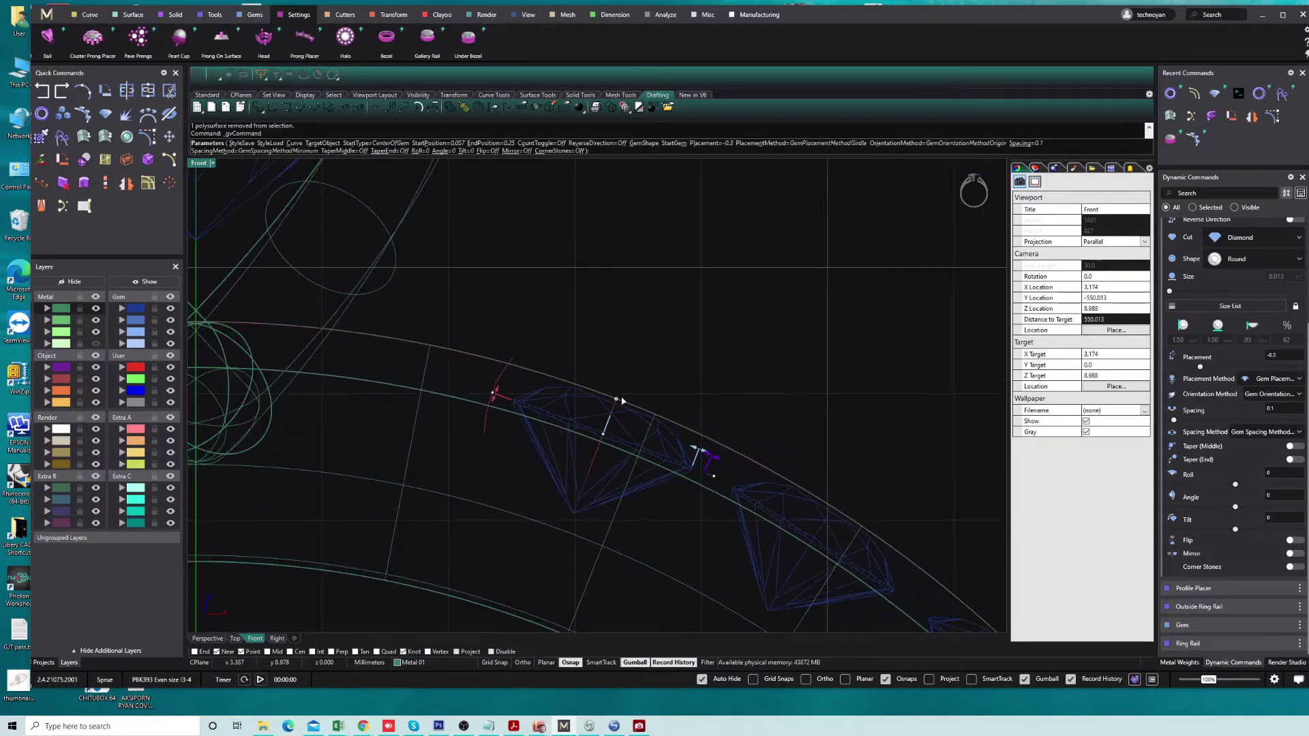
pyautogui.moveTo(616, 402); pyautogui.dragTo(460, 375)
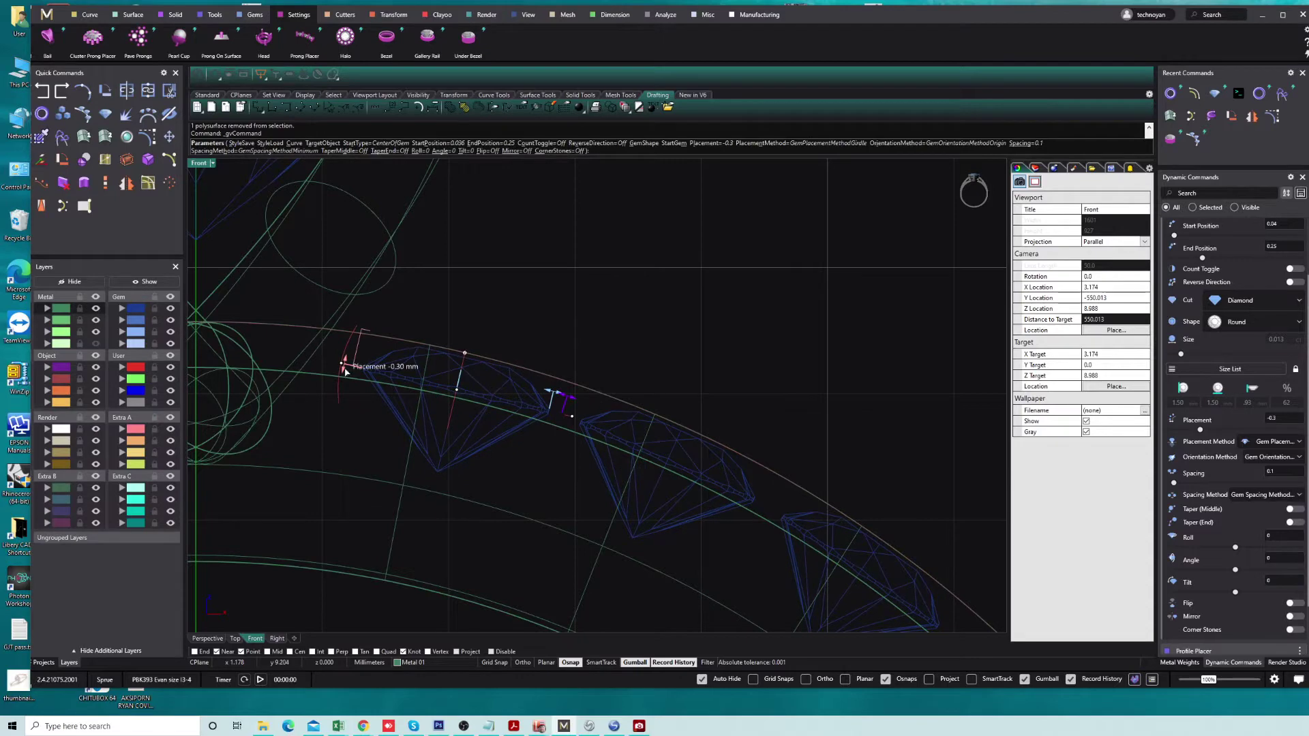
pyautogui.moveTo(346, 371); pyautogui.dragTo(345, 366)
pyautogui.scroll(-5, 515, 314)
pyautogui.scroll(-2, 514, 314)
pyautogui.scroll(-2, 722, 526)
pyautogui.scroll(-1, 672, 432)
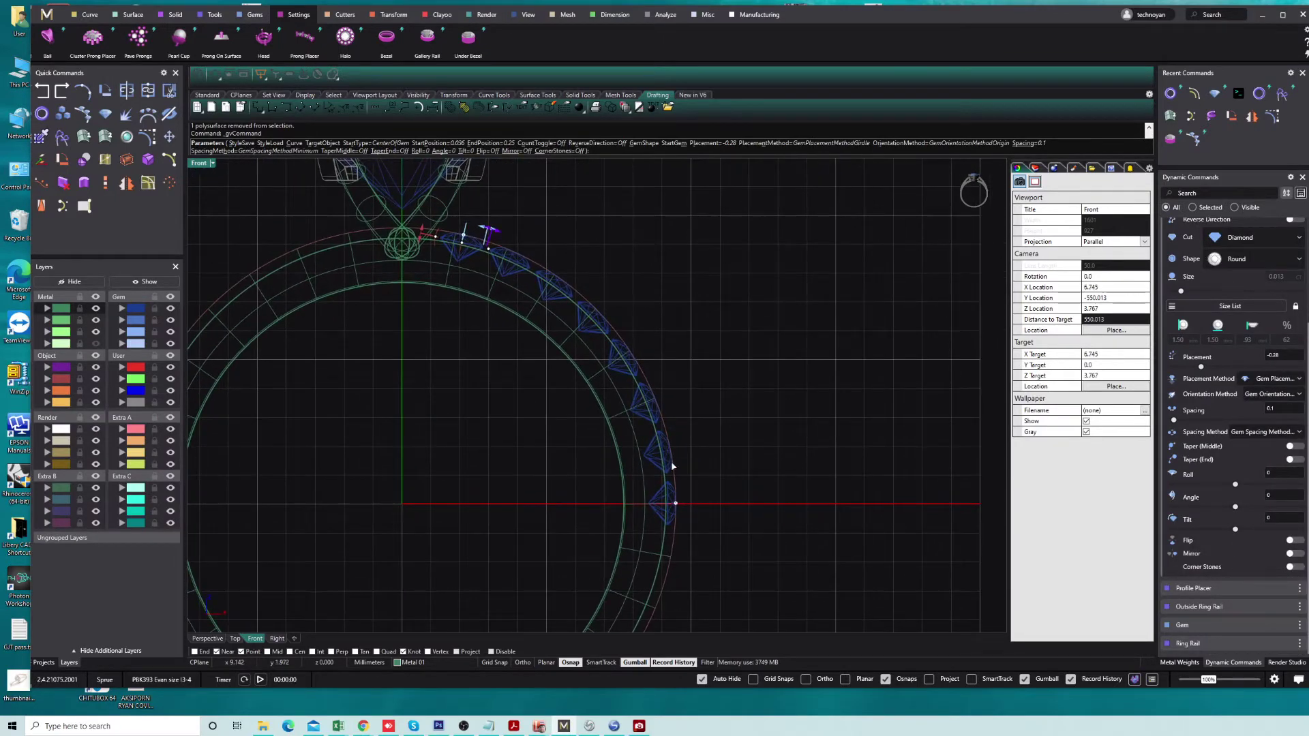
pyautogui.moveTo(675, 505); pyautogui.dragTo(666, 586)
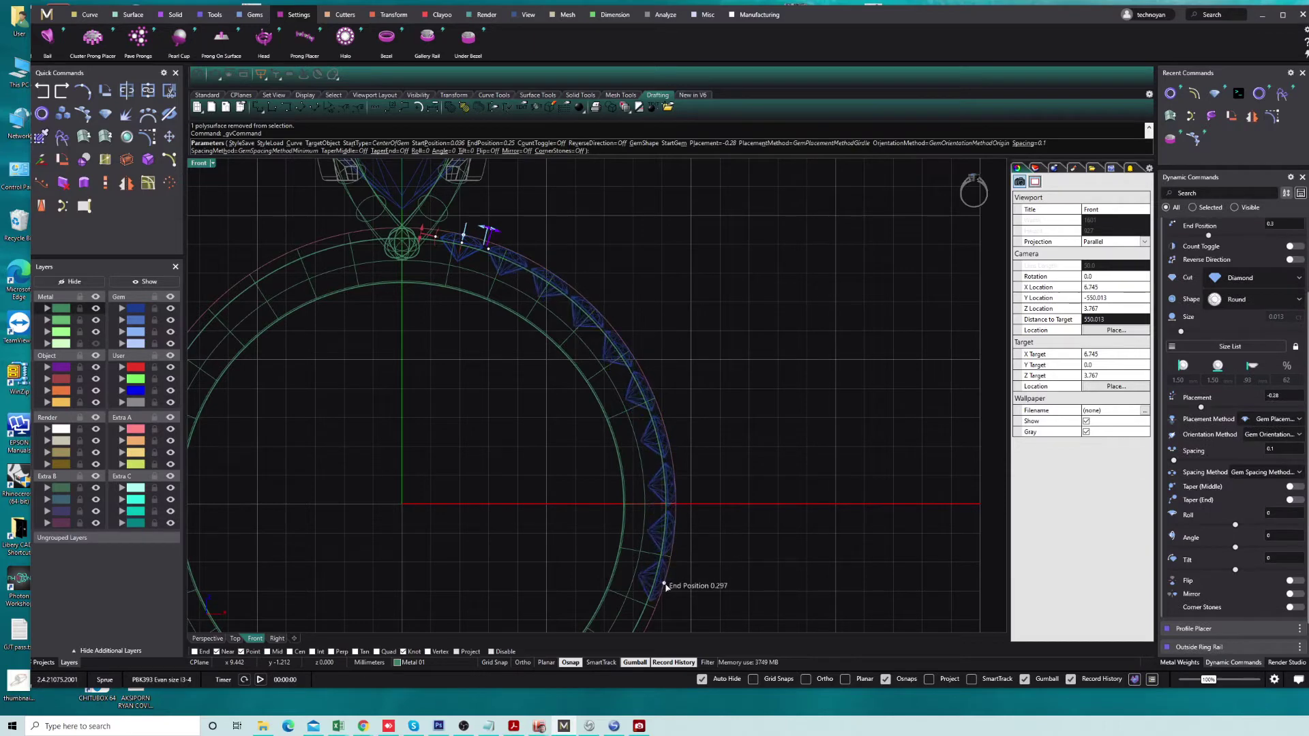
pyautogui.press('Return')
# Add an aligned dimension between two gems and select the ten-gem row.
pyautogui.scroll(5, 488, 242)
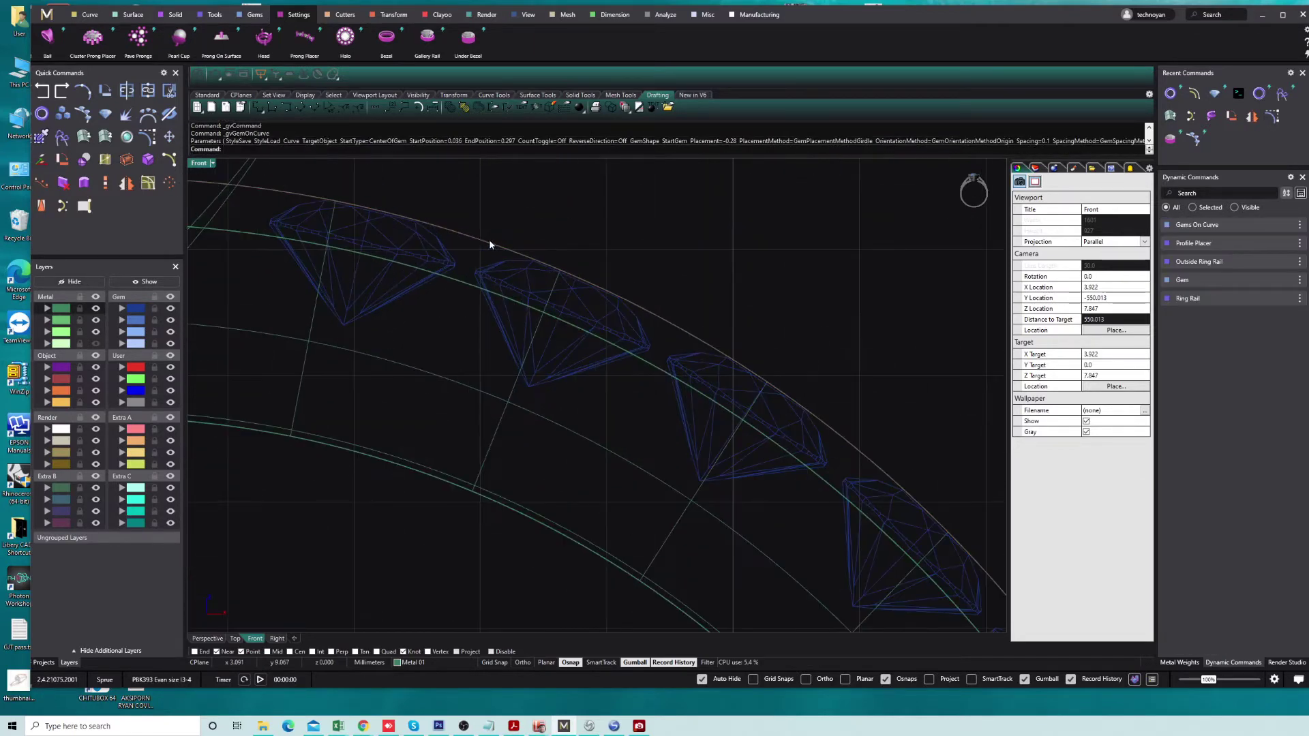
pyautogui.click(294, 110)
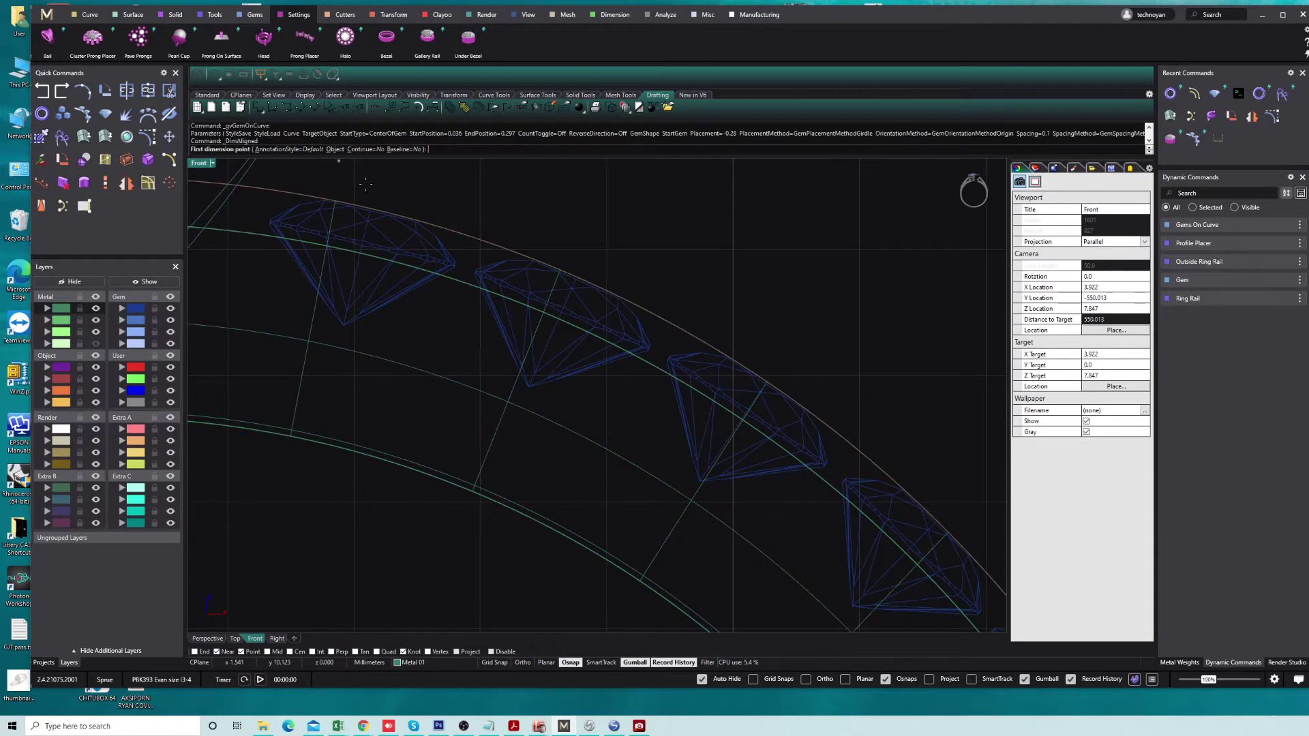
pyautogui.click(455, 266)
pyautogui.click(476, 271)
pyautogui.click(477, 275)
pyautogui.scroll(-3, 482, 272)
pyautogui.scroll(-2, 486, 286)
pyautogui.click(499, 296)
pyautogui.scroll(-3, 499, 295)
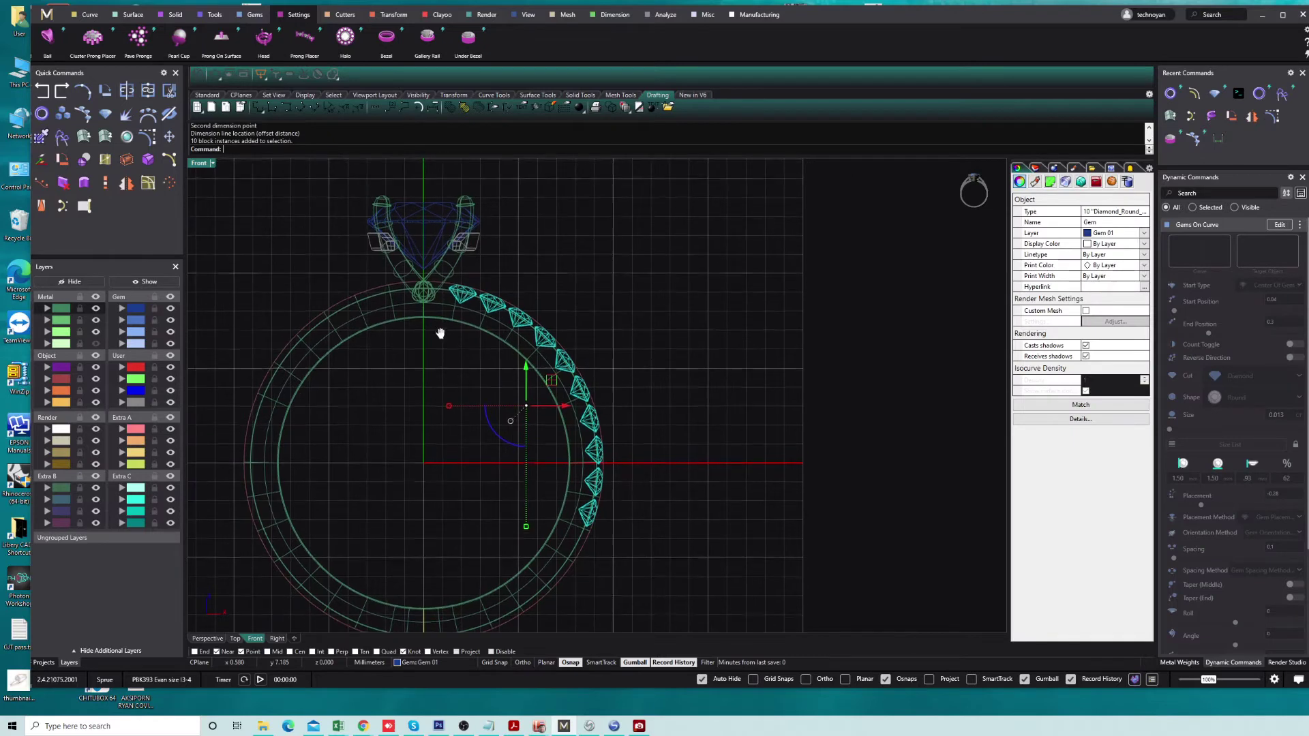
pyautogui.moveTo(470, 380); pyautogui.dragTo(472, 376, button='right')
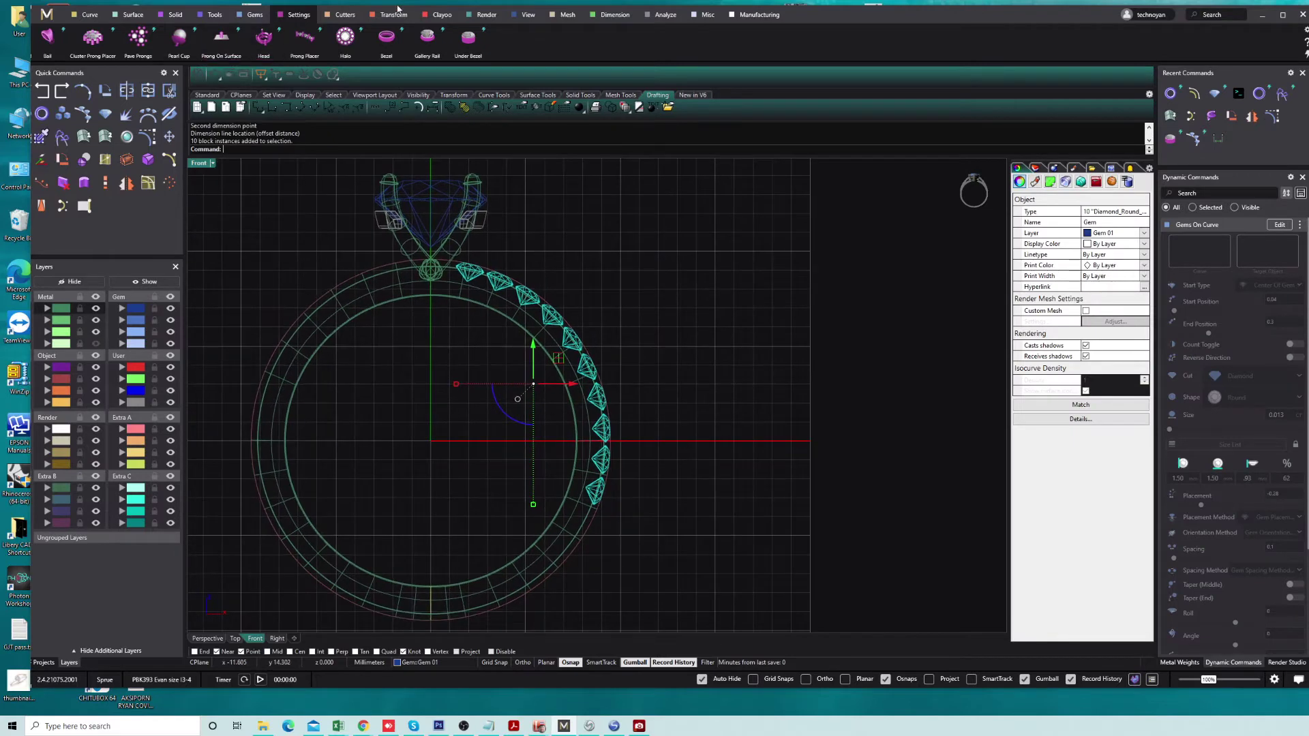
# Create a Channel Cutter along the gems with cap length 0.7 and placement 0.61.
pyautogui.click(361, 16)
pyautogui.click(135, 38)
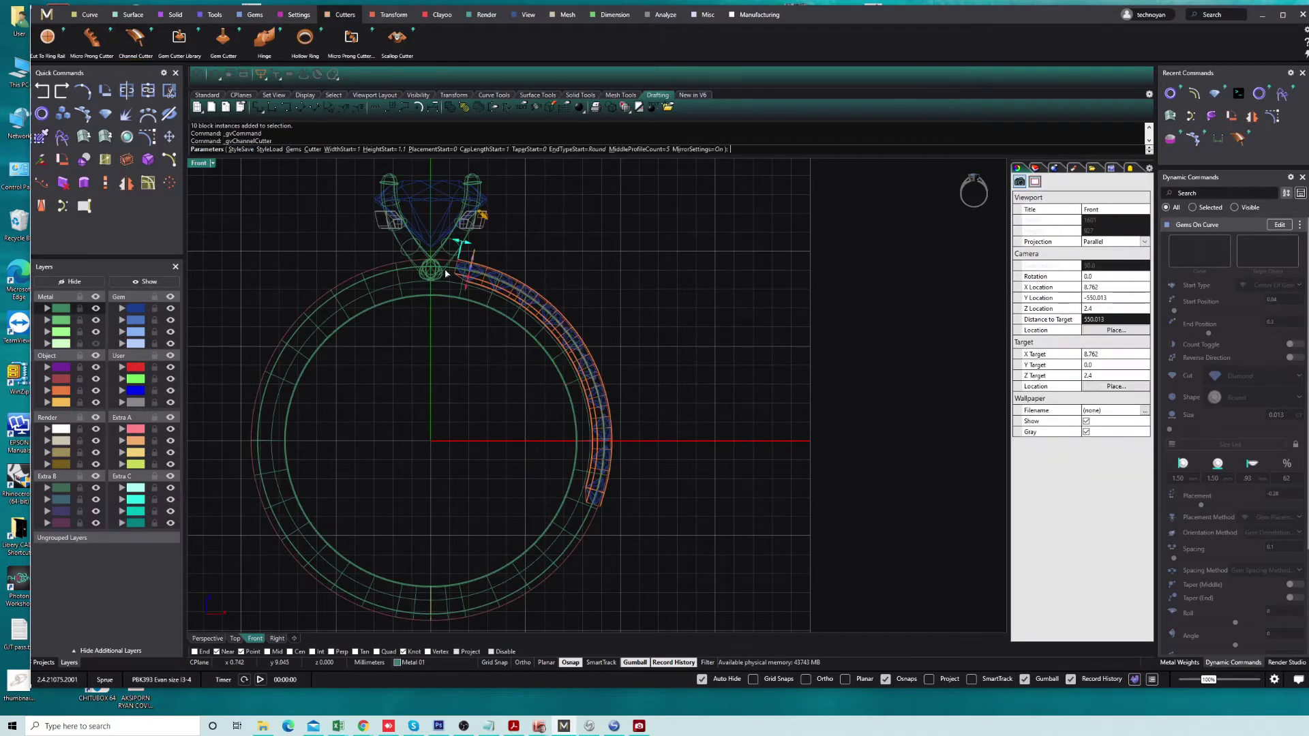
pyautogui.scroll(5, 472, 264)
pyautogui.moveTo(443, 238); pyautogui.dragTo(455, 244)
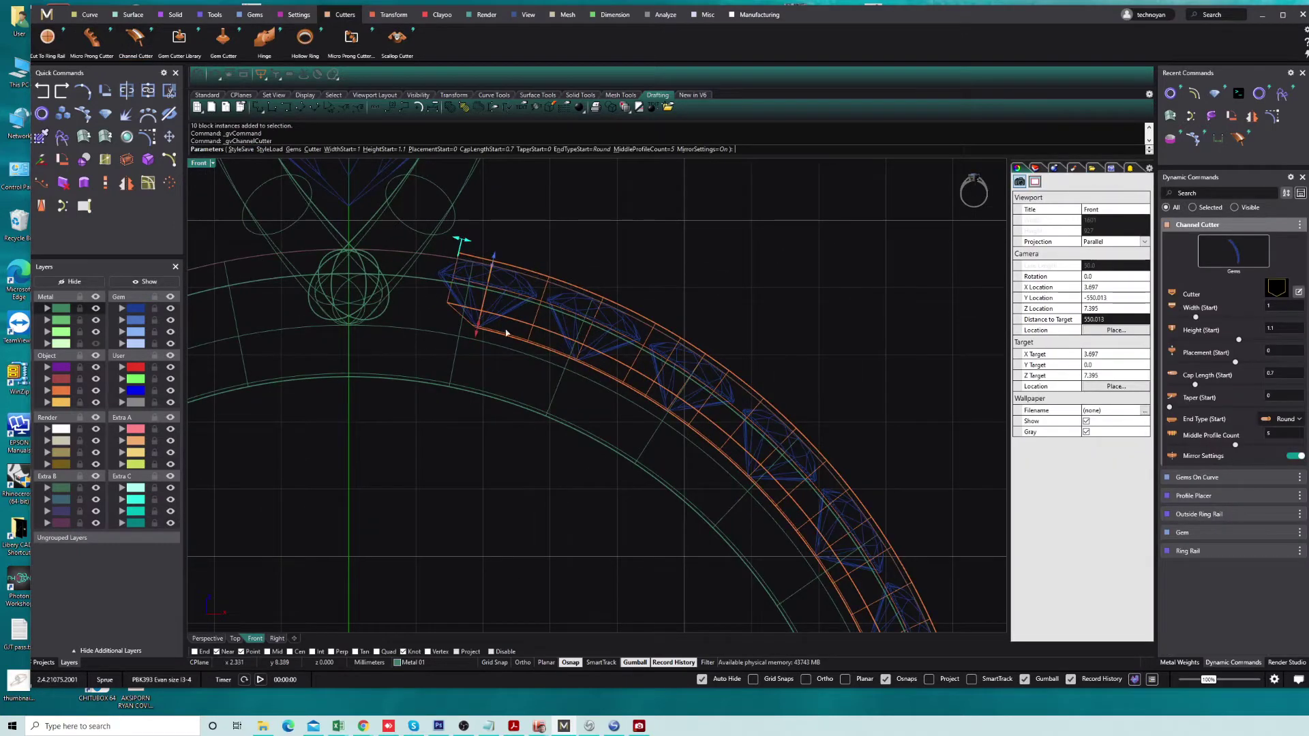
pyautogui.moveTo(480, 308); pyautogui.dragTo(485, 294)
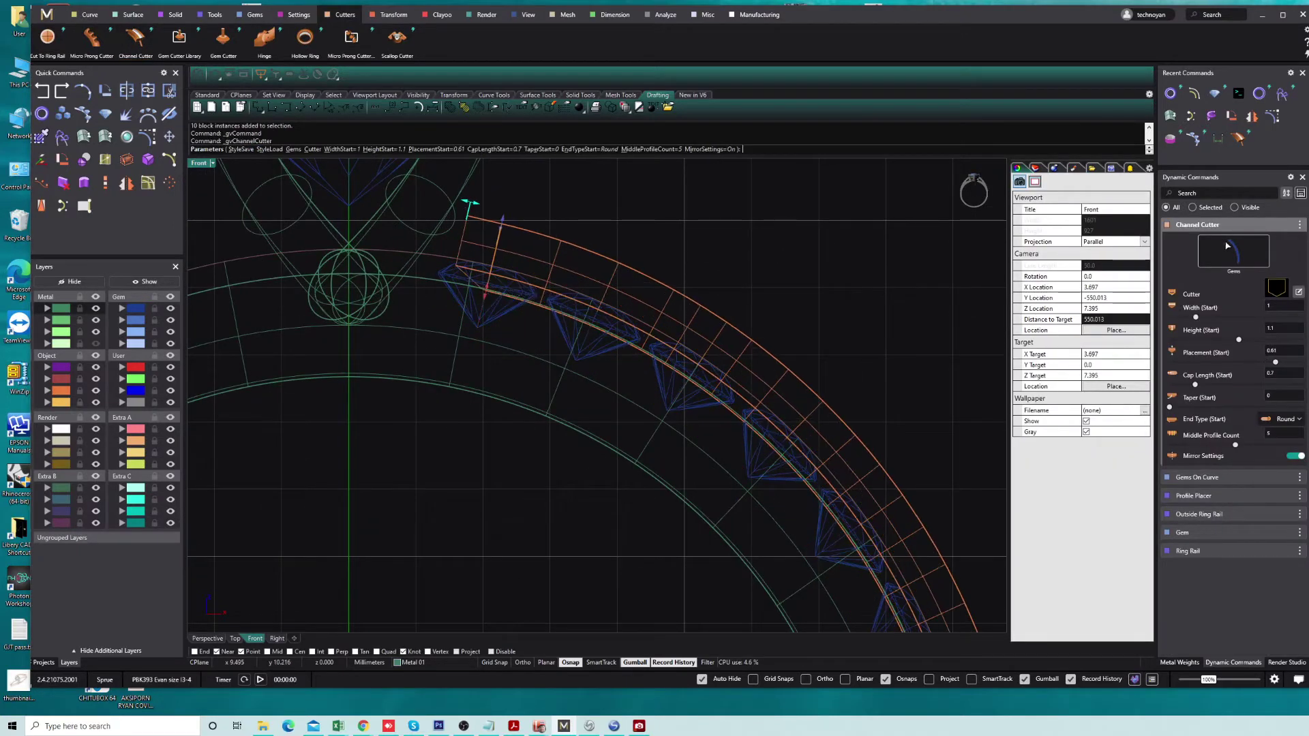
# Give the channel cutter the Channel 03 profile with 60% start width and finish it.
pyautogui.click(1280, 289)
pyautogui.click(658, 350)
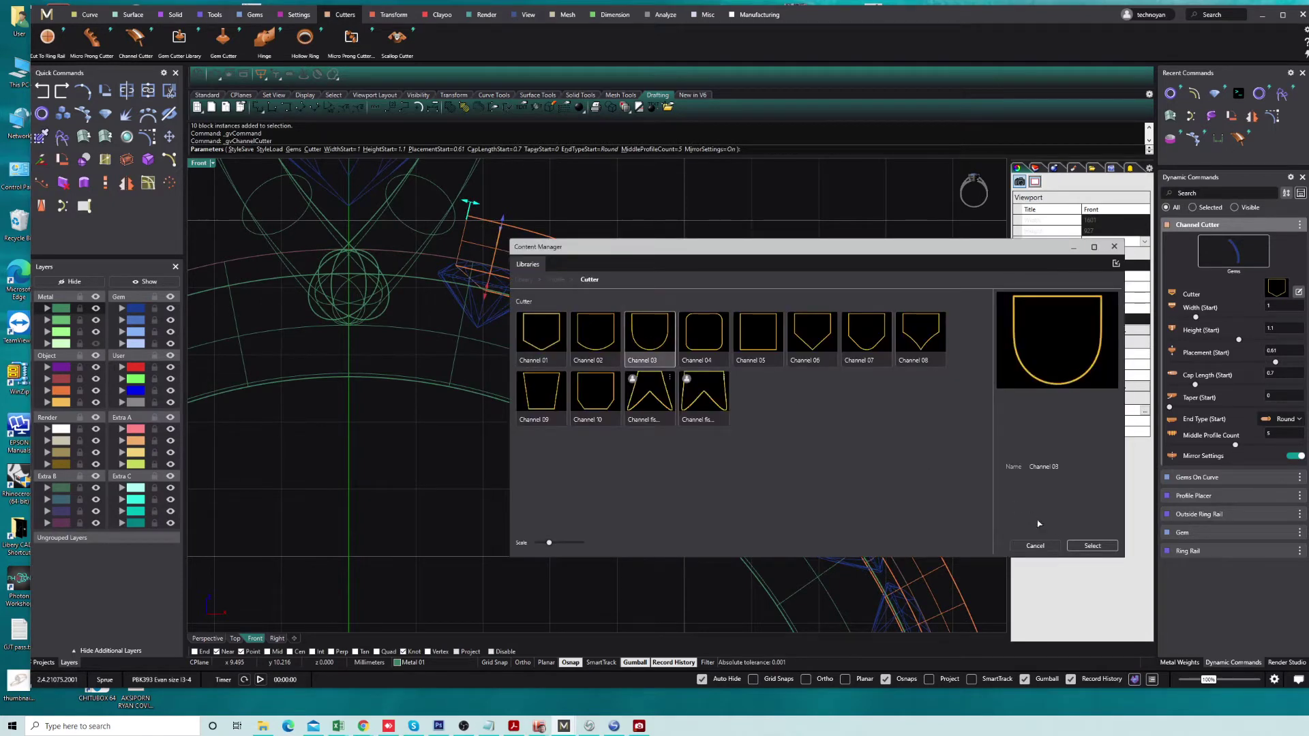
pyautogui.click(1084, 546)
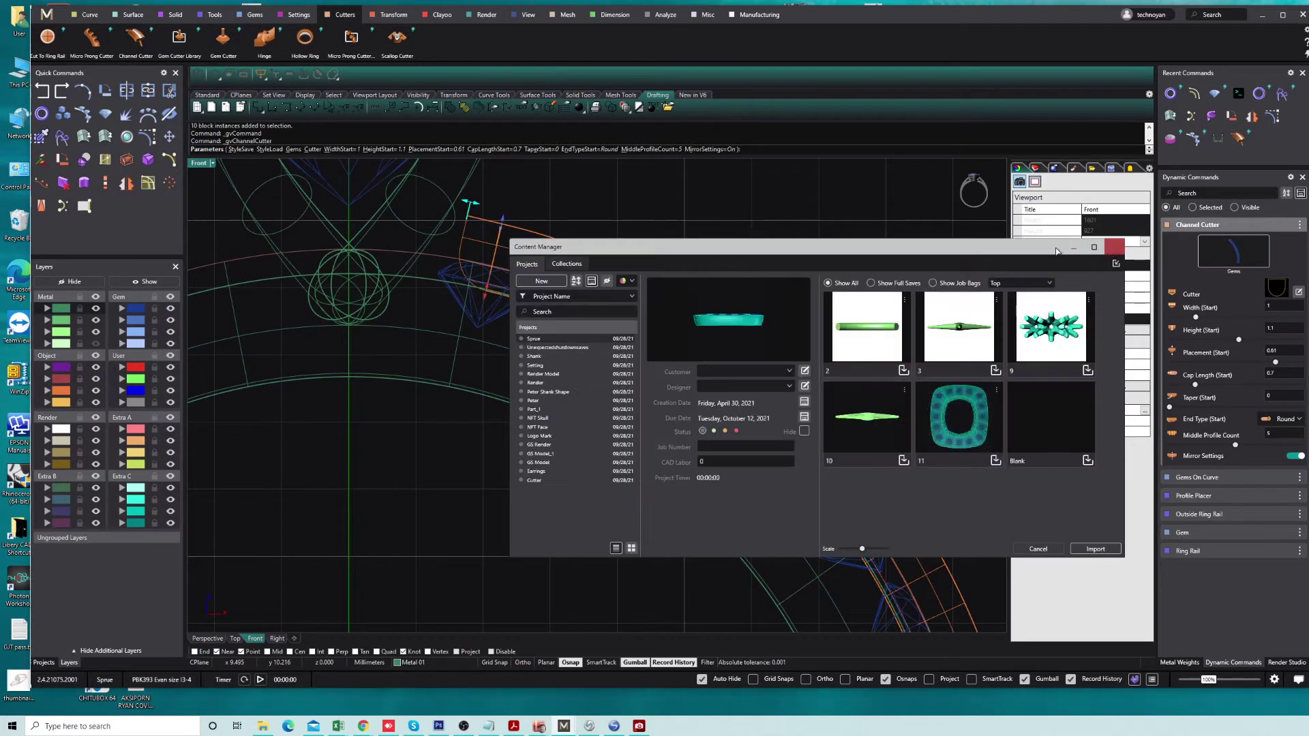
pyautogui.click(1114, 247)
pyautogui.doubleClick(204, 166)
pyautogui.scroll(3, 798, 429)
pyautogui.scroll(3, 777, 430)
pyautogui.moveTo(758, 427); pyautogui.dragTo(761, 434)
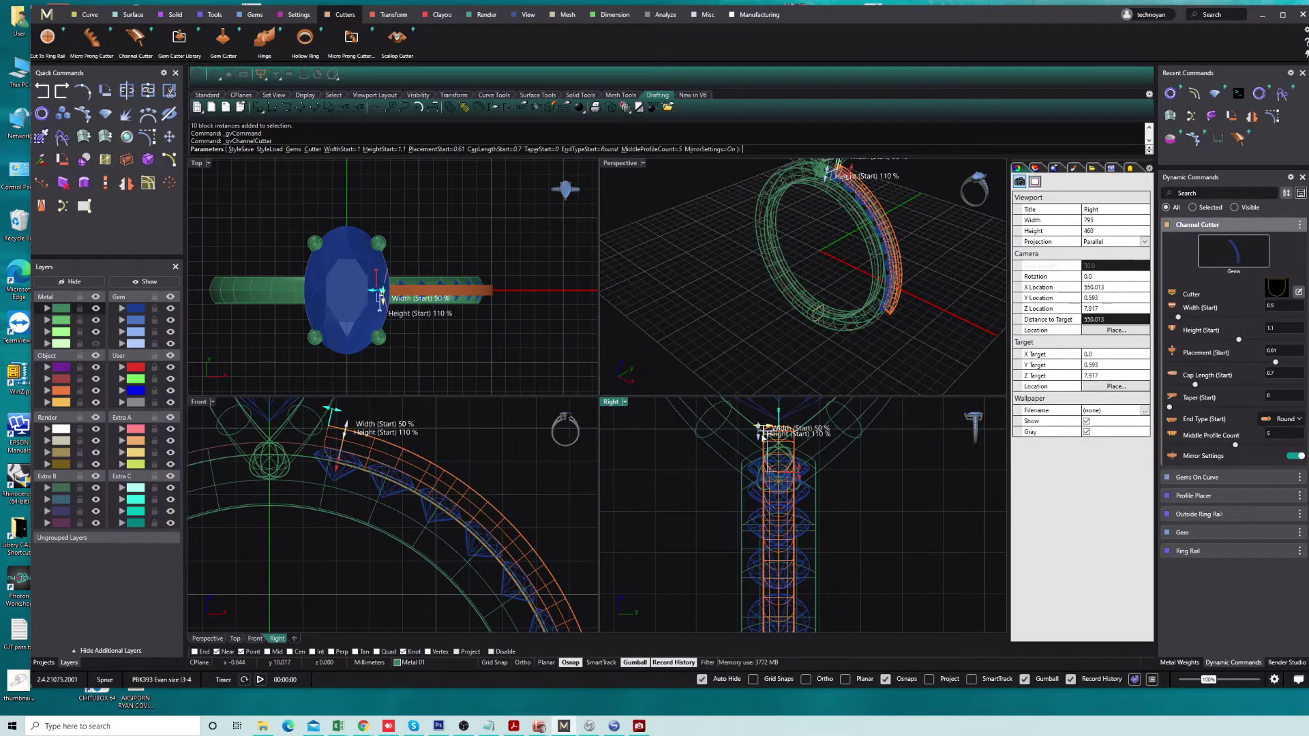
pyautogui.rightClick(308, 486)
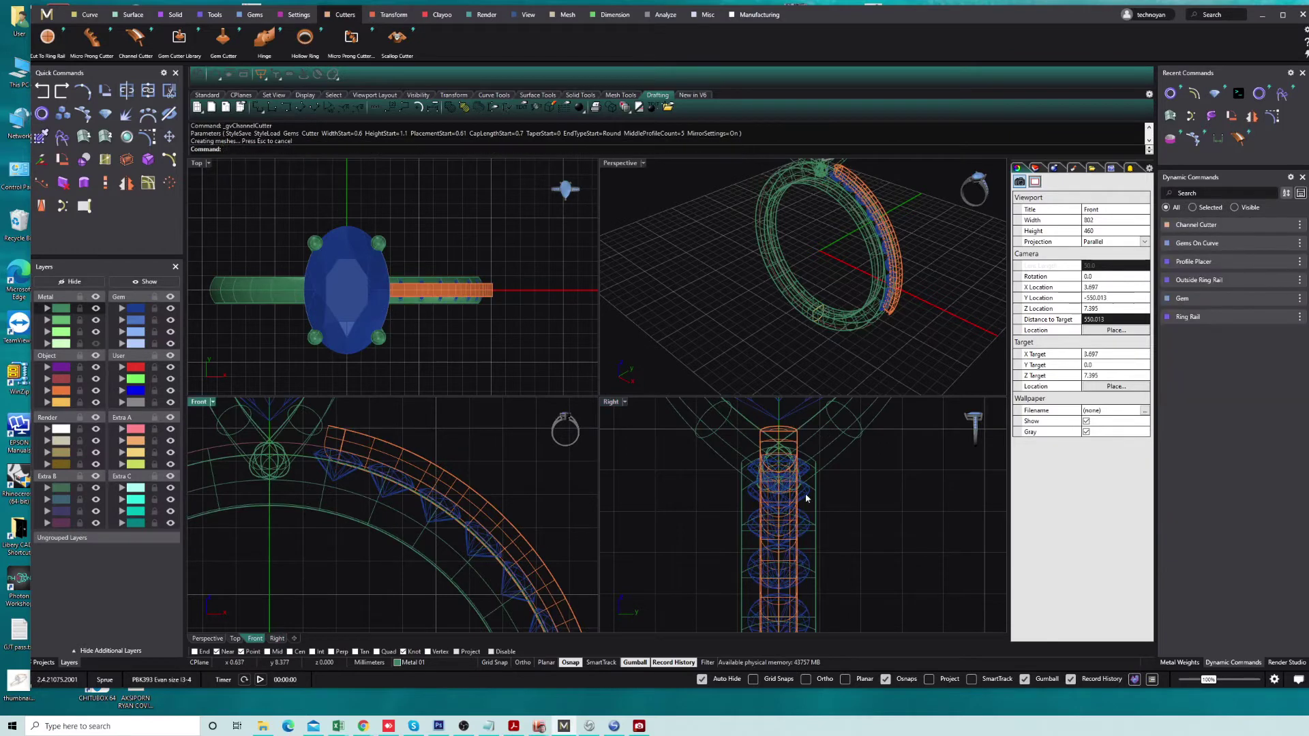
# Move the shank's bottom profile curve in the side view, then select the ten gems.
pyautogui.scroll(-3, 807, 498)
pyautogui.moveTo(757, 620); pyautogui.dragTo(721, 564, button='right')
pyautogui.scroll(4, 723, 544)
pyautogui.click(761, 585)
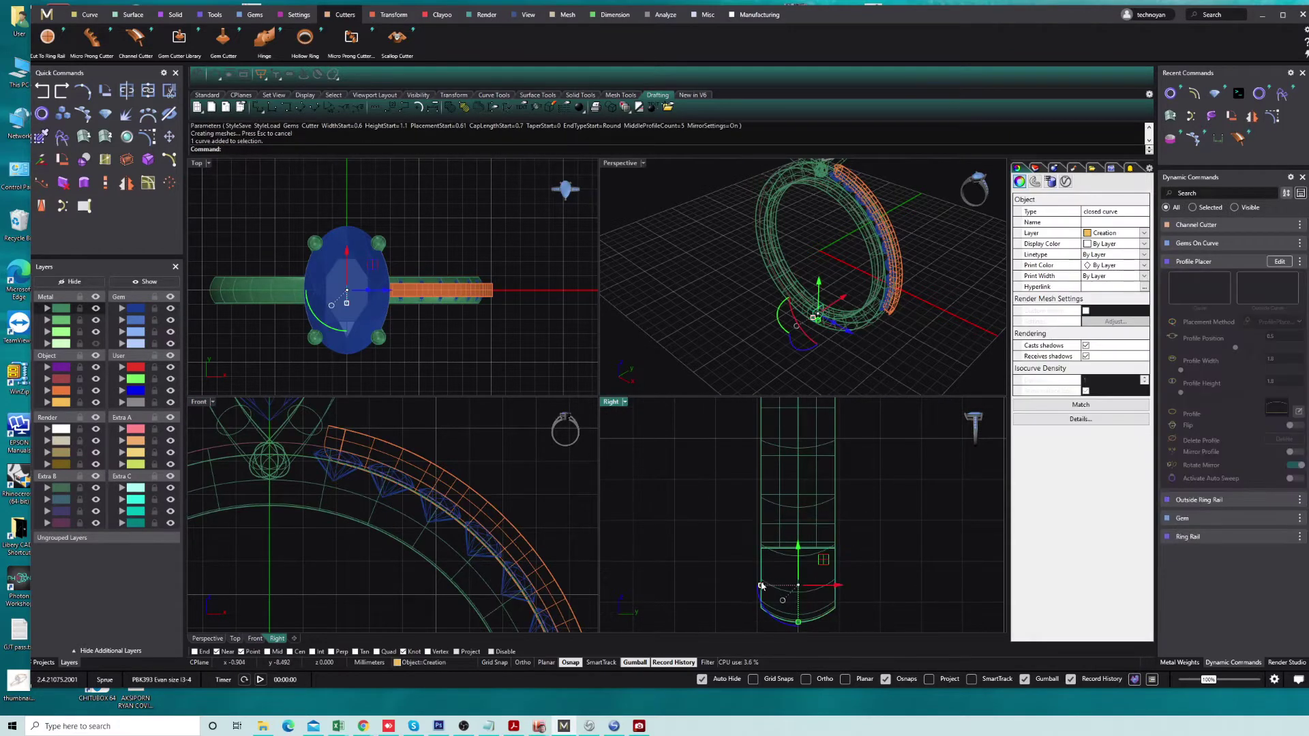
pyautogui.moveTo(761, 585); pyautogui.dragTo(774, 599)
pyautogui.press('Escape')
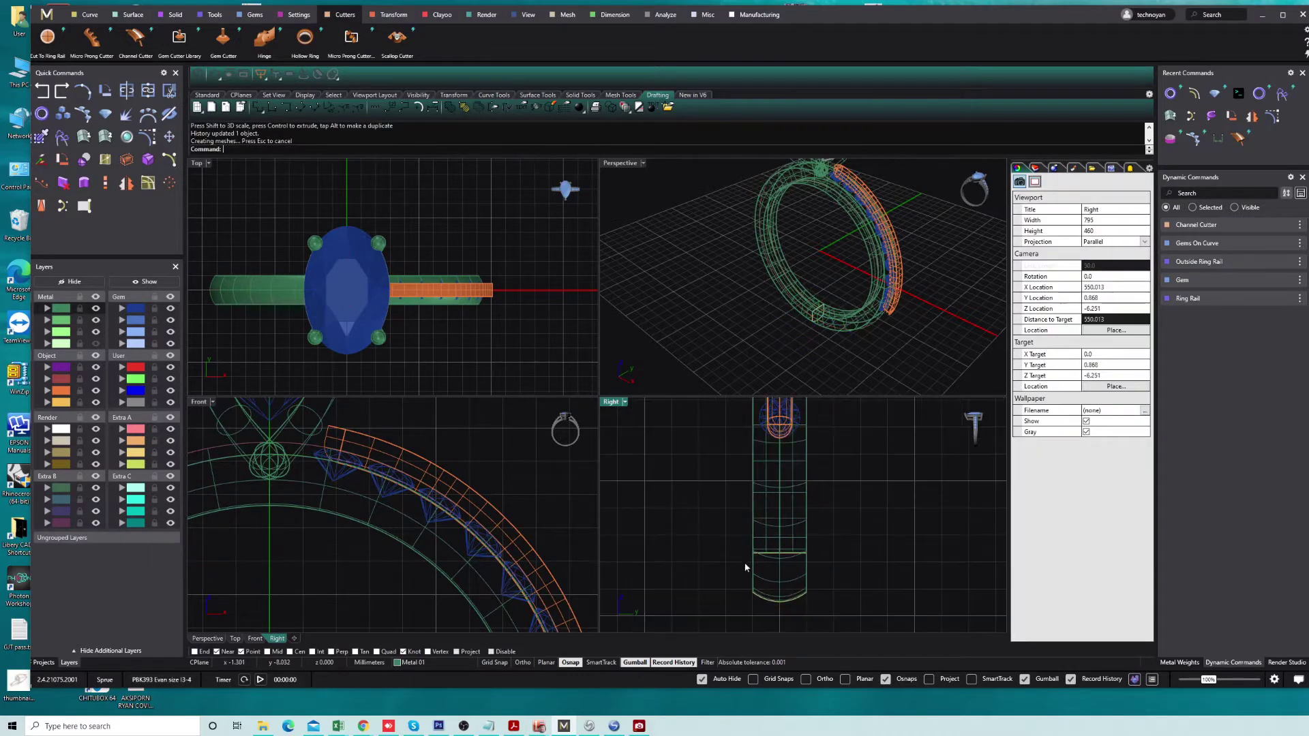
pyautogui.click(375, 471)
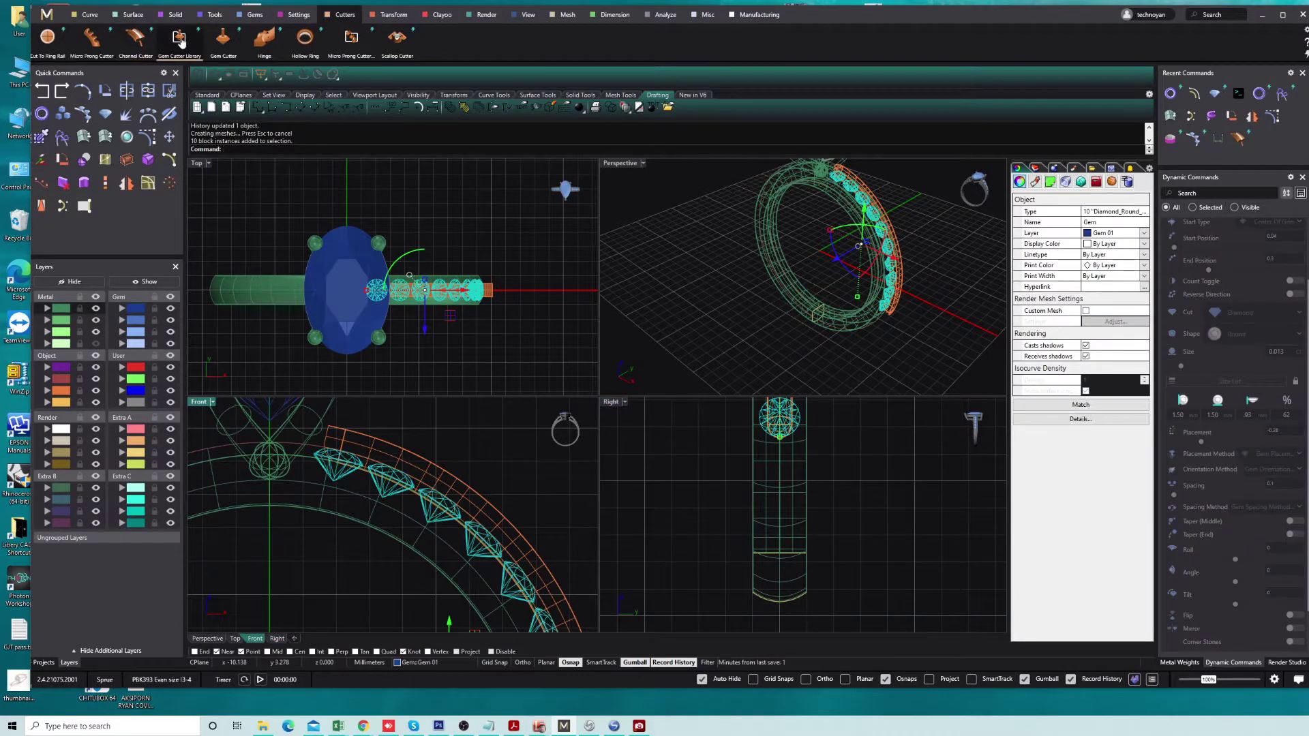
# Add Setting-shape micro prong cutters to the gems and lower their position to -0.22.
pyautogui.click(1284, 297)
pyautogui.click(808, 336)
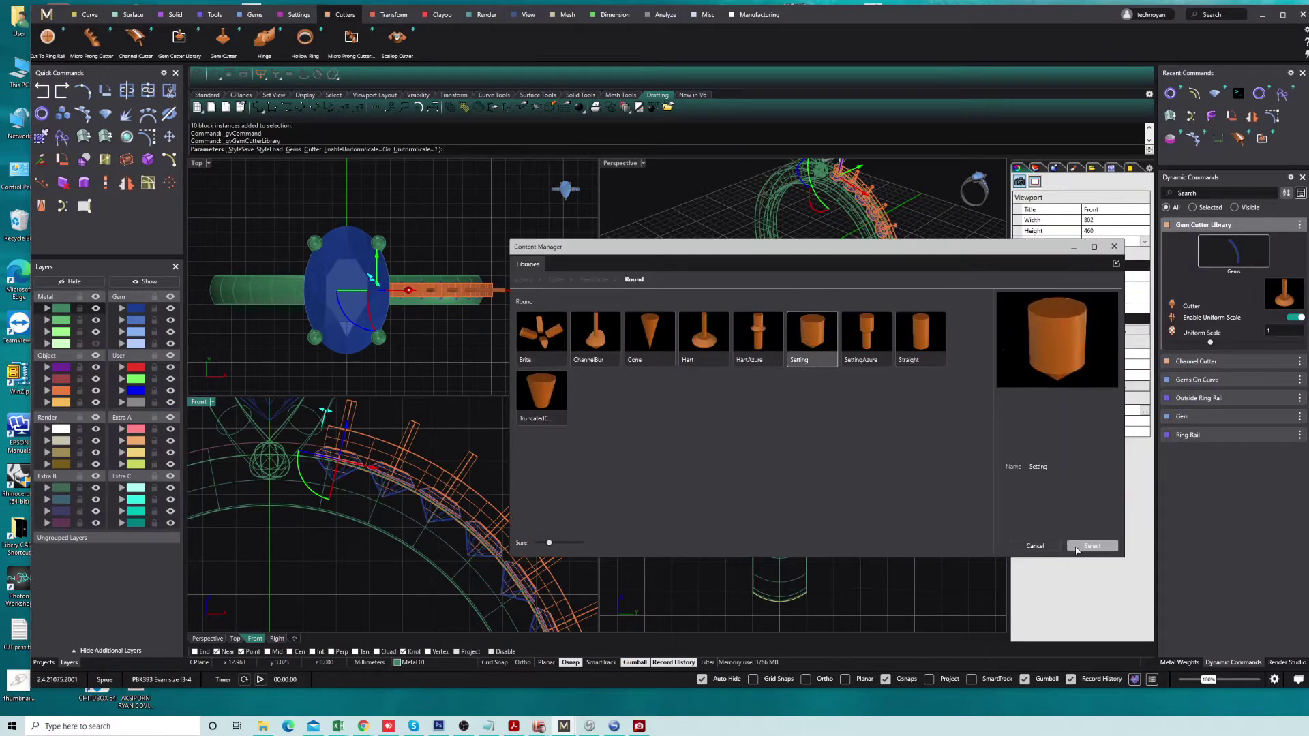
pyautogui.click(1076, 550)
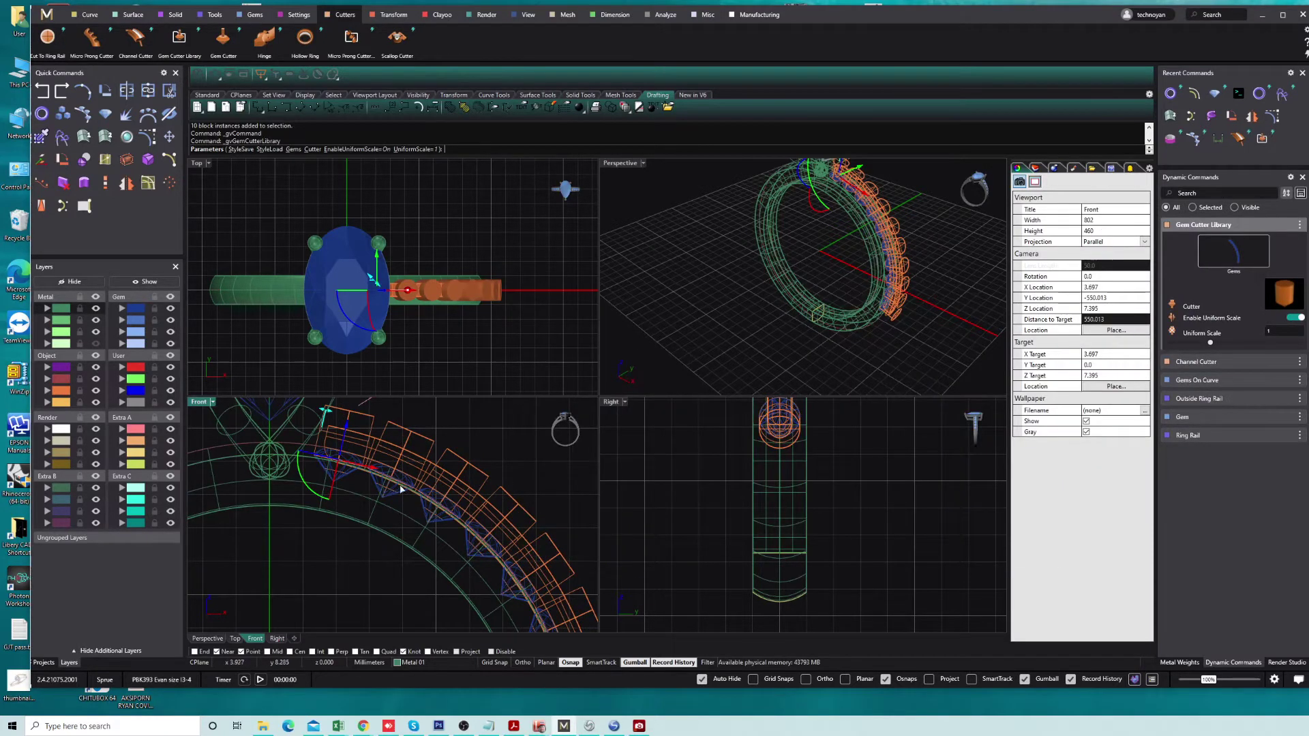
pyautogui.press('Return')
pyautogui.scroll(3, 401, 489)
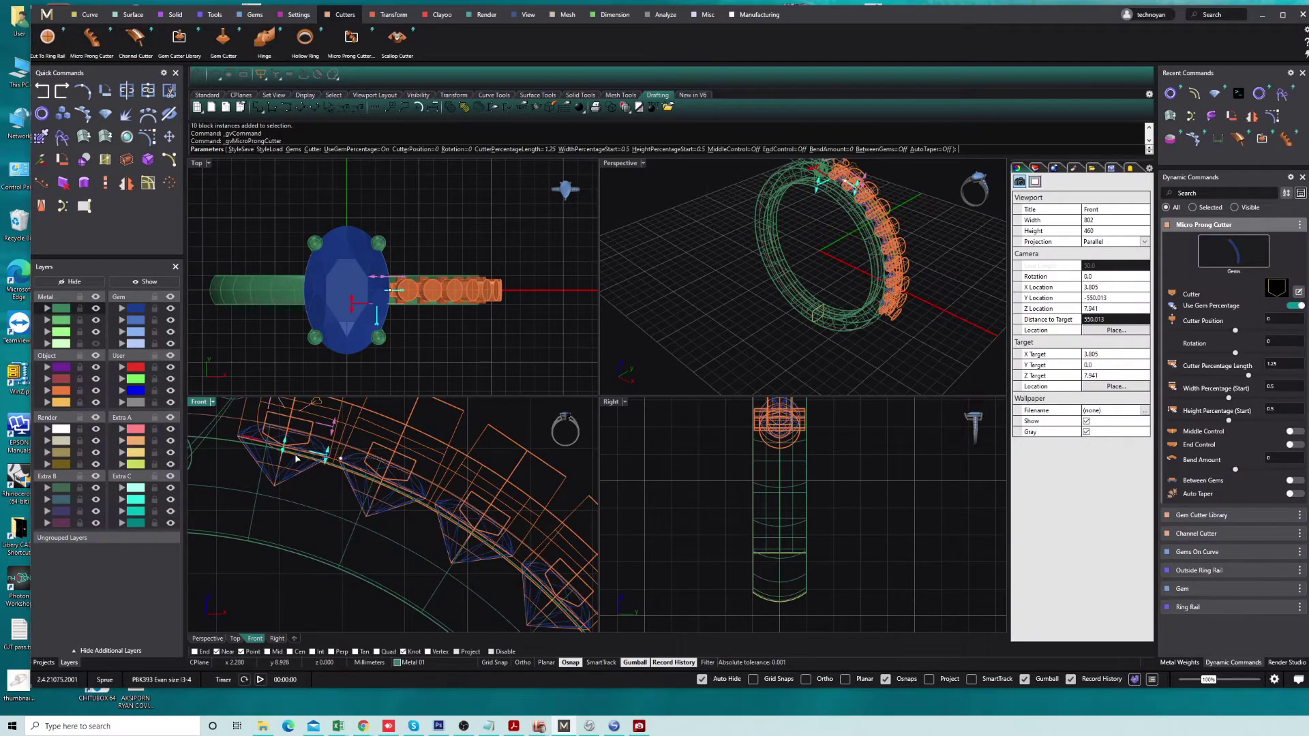
pyautogui.moveTo(283, 454); pyautogui.dragTo(335, 414)
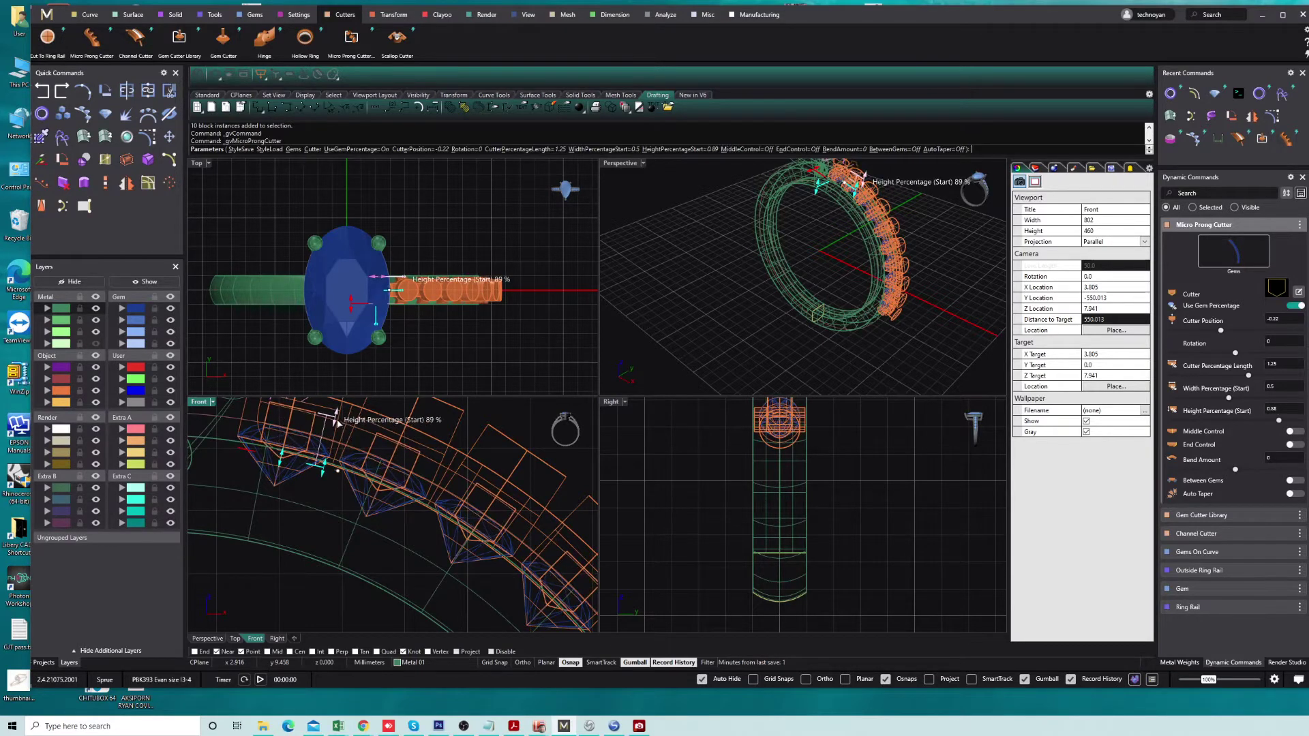
# Apply the Channel 03 profile to the prong cutters with about 0.43 start width and a slight bend.
pyautogui.click(1267, 290)
pyautogui.click(670, 345)
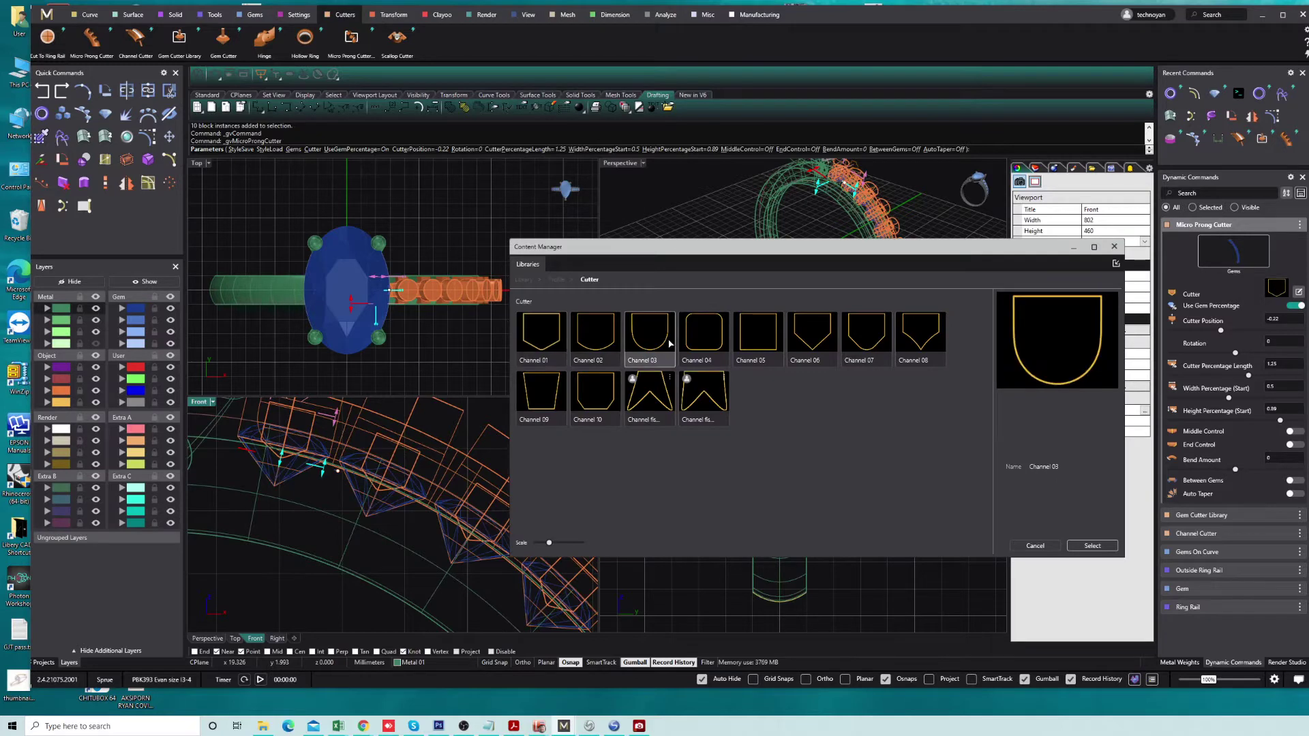
pyautogui.click(1091, 546)
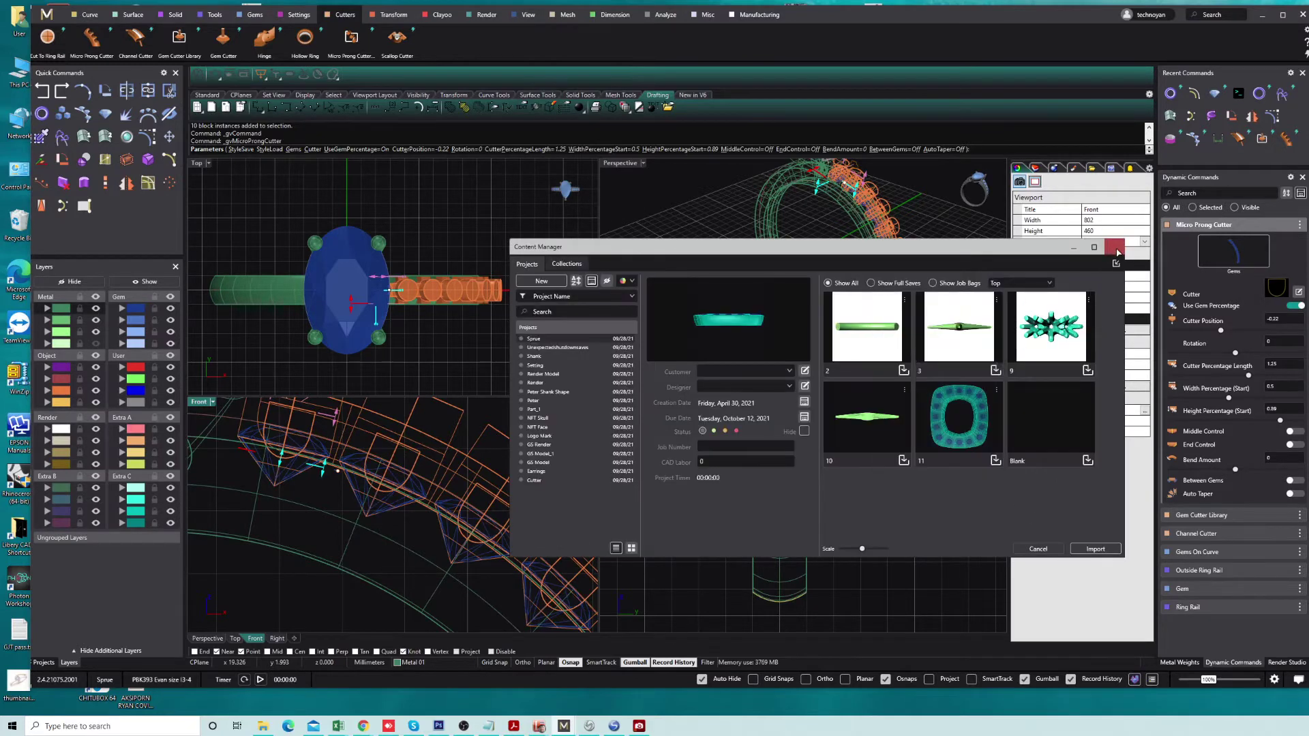
pyautogui.click(1114, 246)
pyautogui.moveTo(311, 553); pyautogui.dragTo(317, 562, button='right')
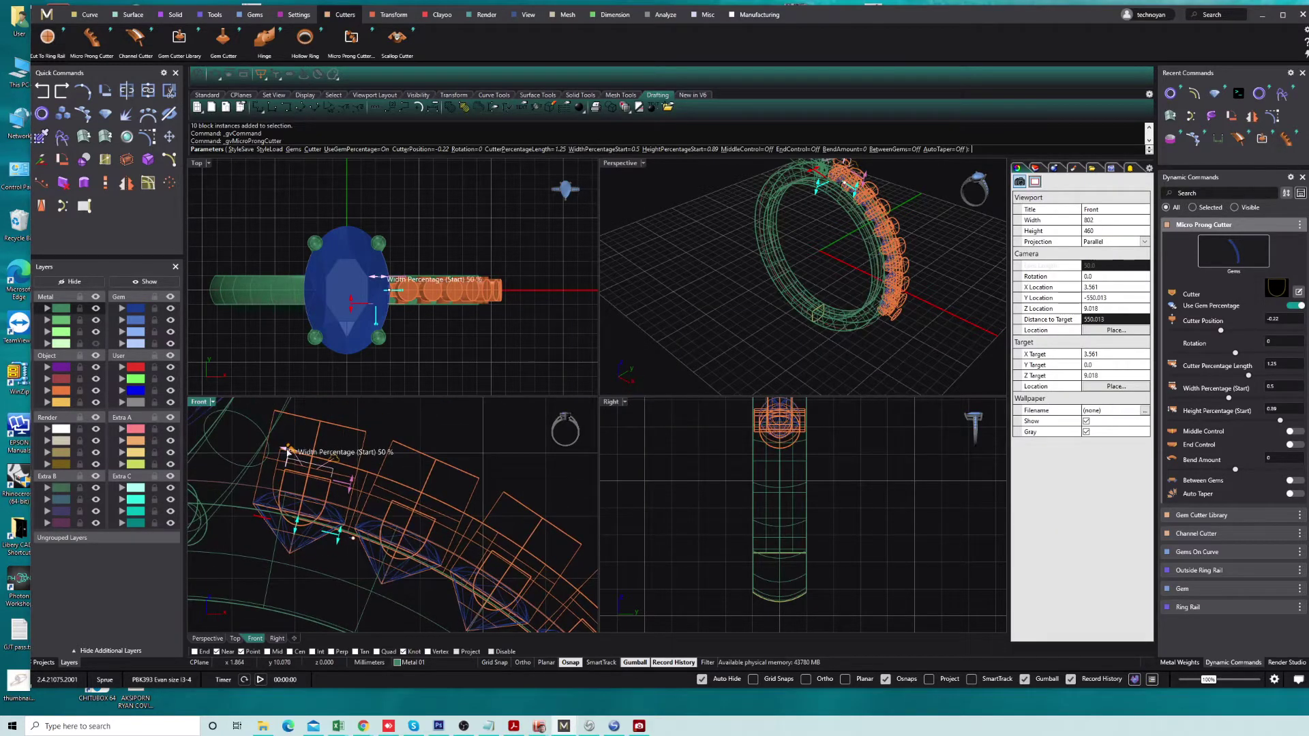
pyautogui.moveTo(287, 451); pyautogui.dragTo(292, 455)
pyautogui.moveTo(332, 546); pyautogui.dragTo(292, 533)
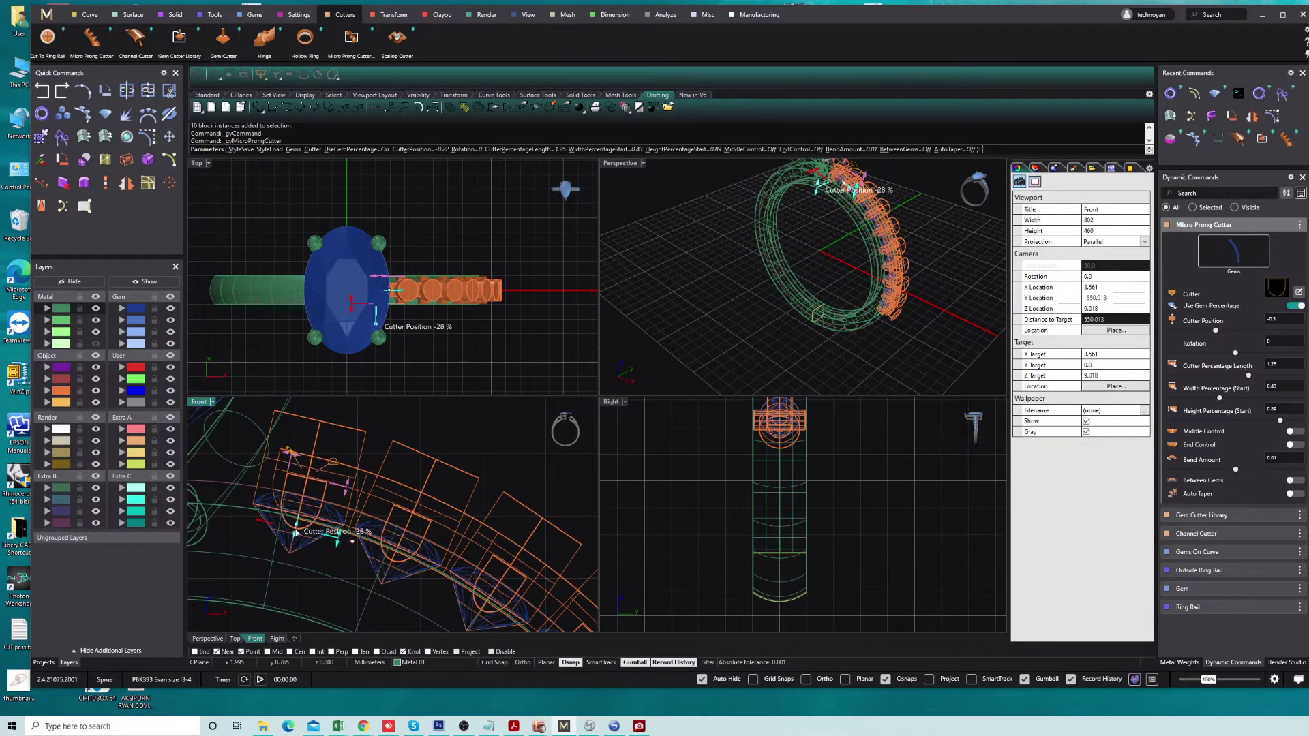
pyautogui.moveTo(288, 460); pyautogui.dragTo(291, 462)
# Lengthen the micro prong cutters to 1.75, widen their start and shift their position.
pyautogui.scroll(-2, 777, 546)
pyautogui.scroll(-2, 770, 539)
pyautogui.scroll(-2, 765, 530)
pyautogui.scroll(3, 764, 530)
pyautogui.scroll(3, 778, 469)
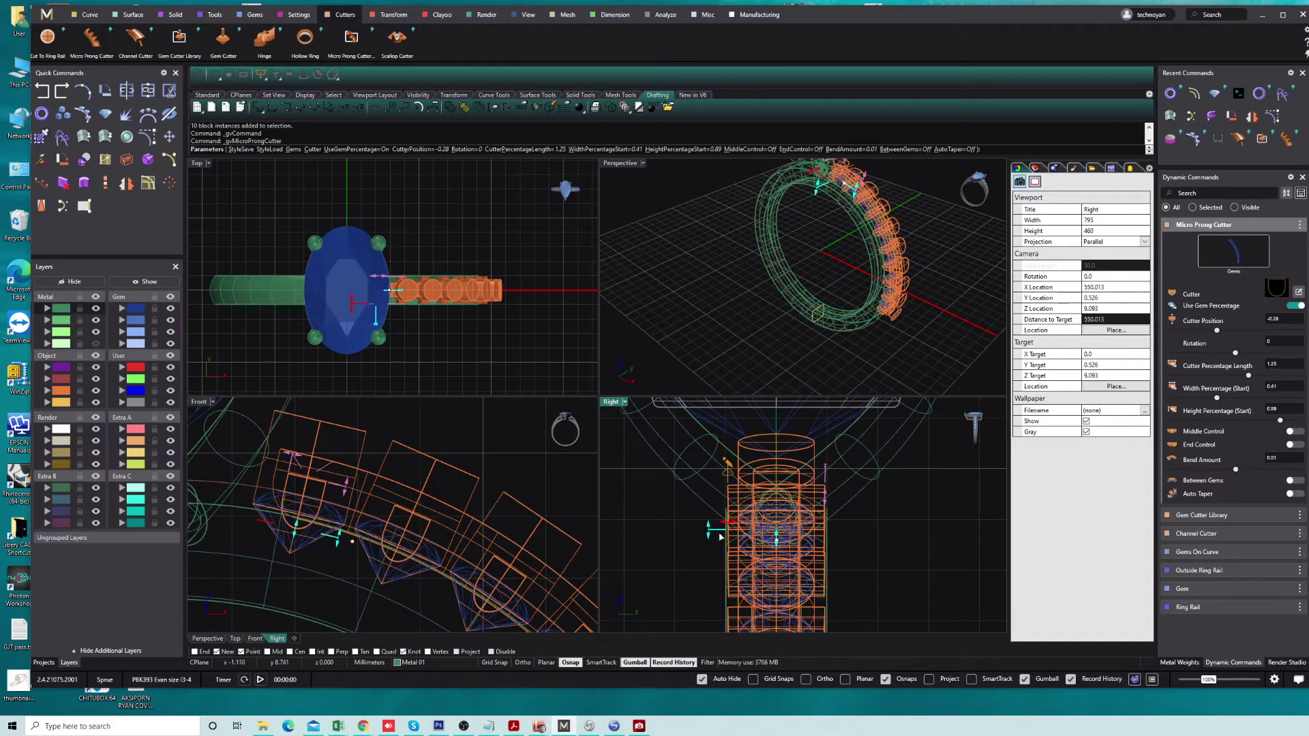
pyautogui.moveTo(720, 534); pyautogui.dragTo(700, 532)
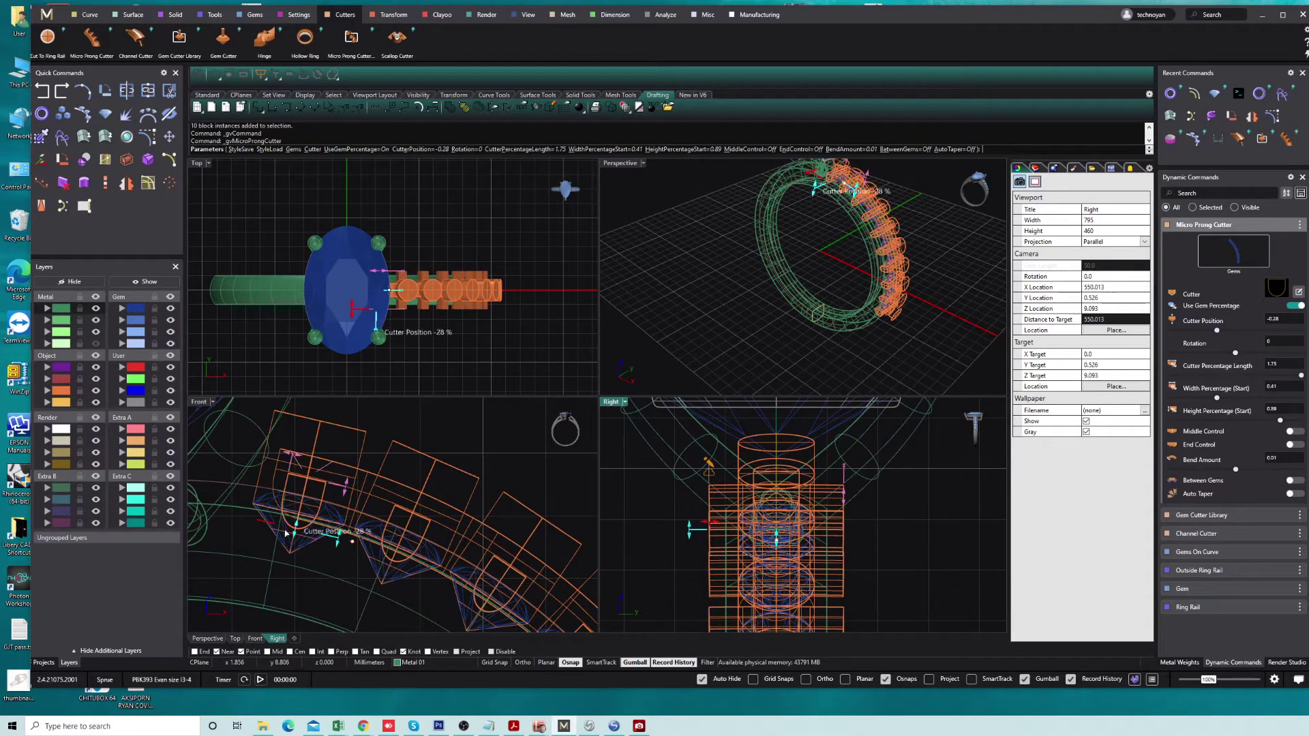
pyautogui.moveTo(291, 453); pyautogui.dragTo(275, 459)
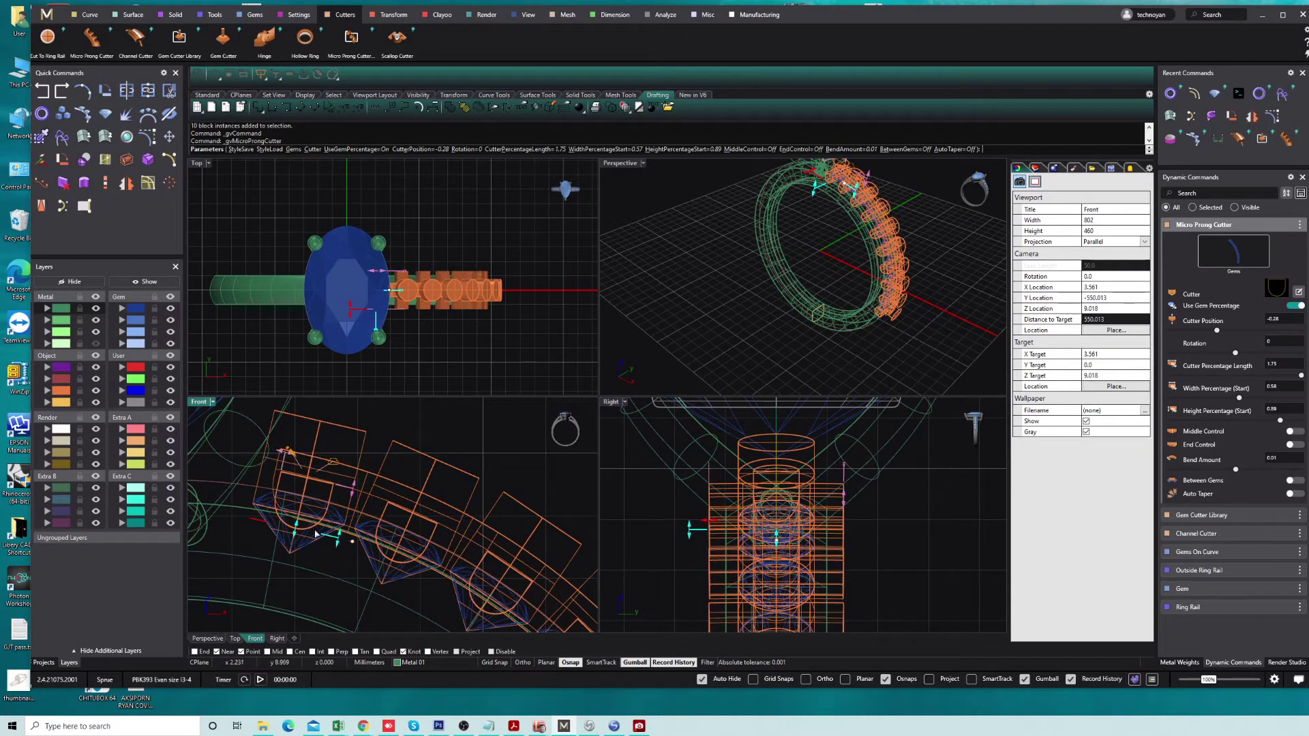
pyautogui.moveTo(297, 531); pyautogui.dragTo(293, 535)
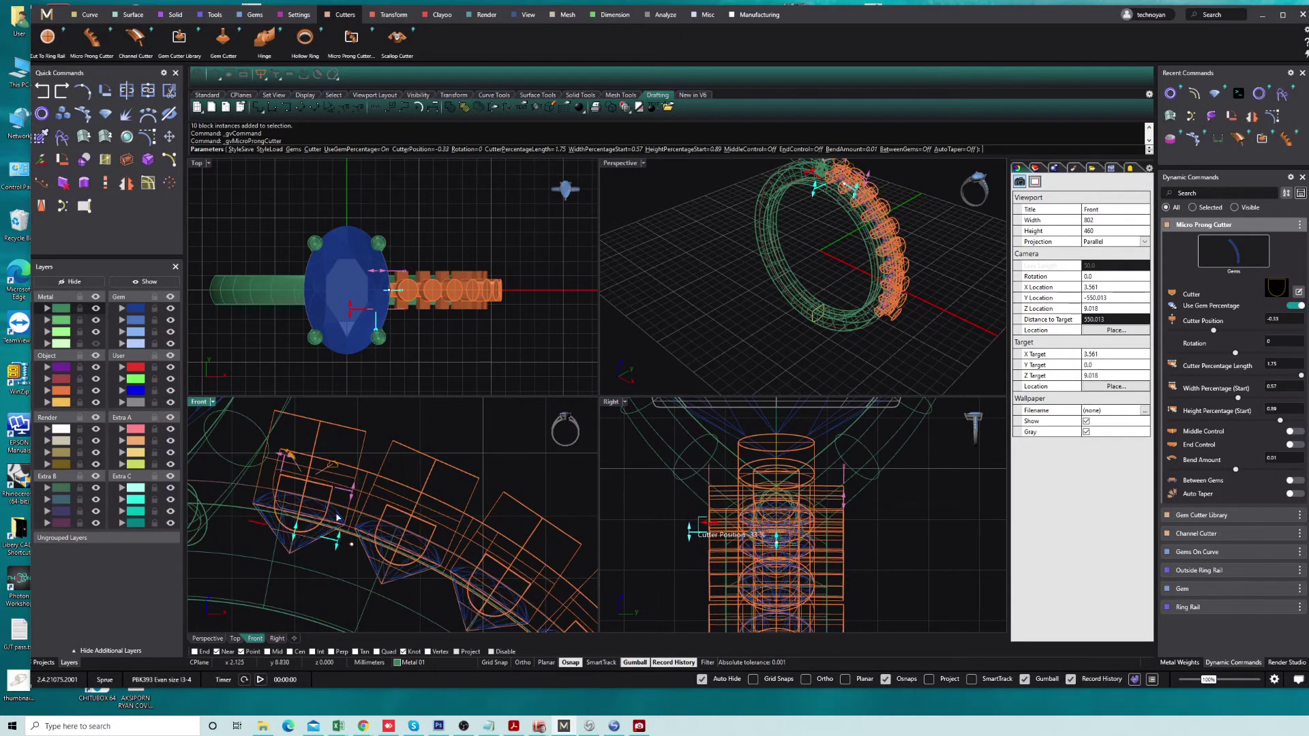
# Enable Middle Control with mid height raised and Width Mid 1.2, then finish the cutters.
pyautogui.click(1298, 431)
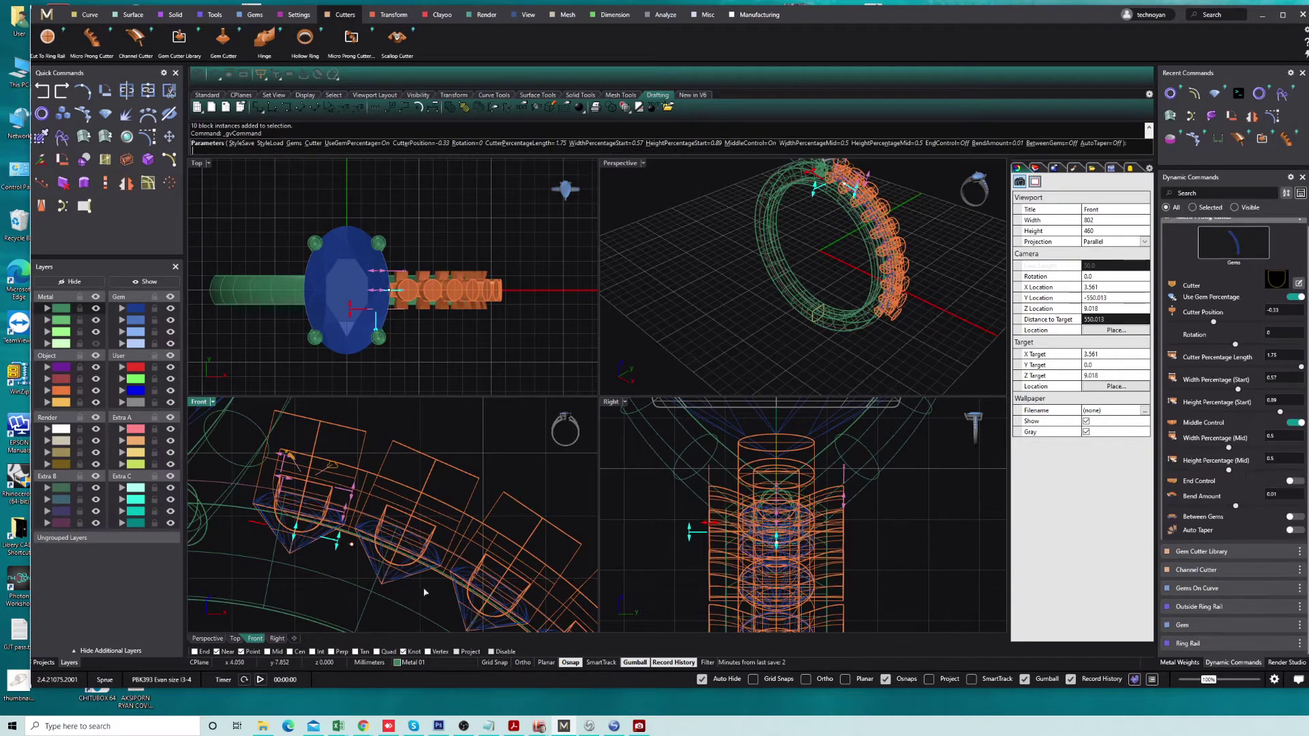
pyautogui.moveTo(346, 508); pyautogui.dragTo(349, 490)
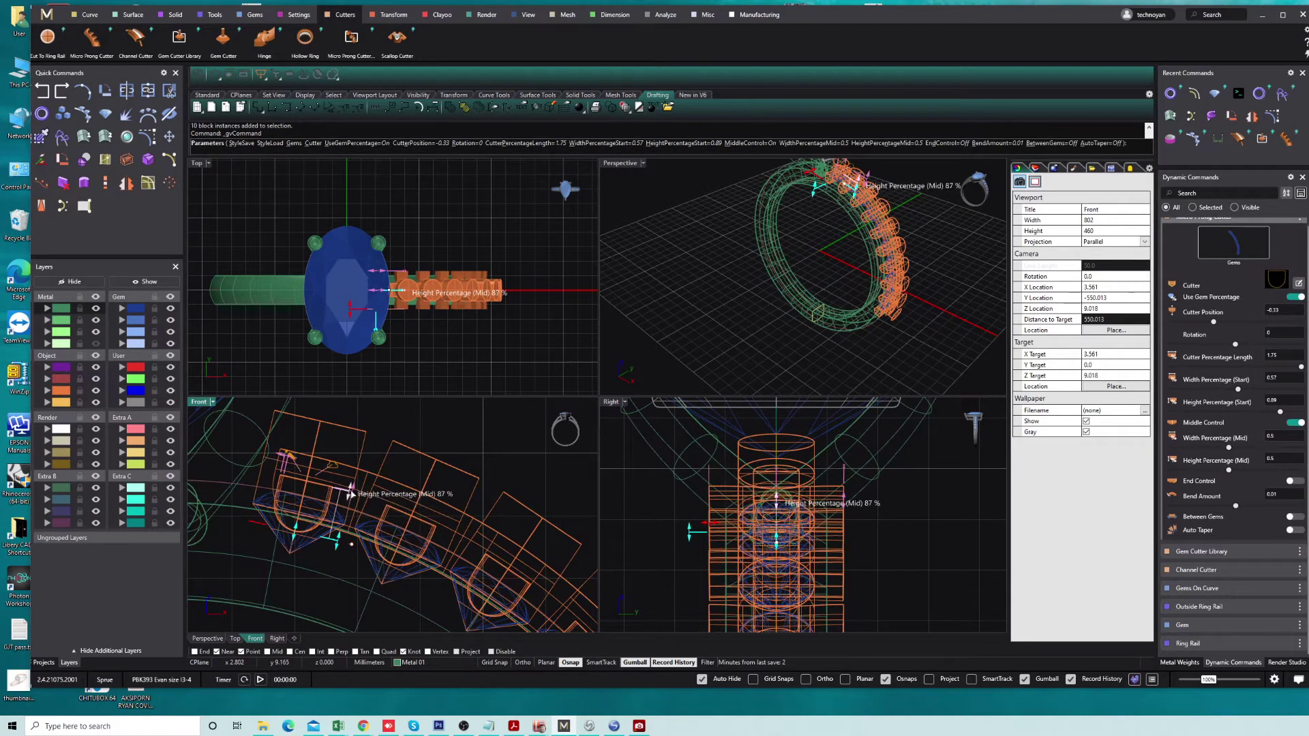
pyautogui.scroll(3, 810, 249)
pyautogui.scroll(2, 818, 225)
pyautogui.moveTo(831, 192); pyautogui.dragTo(830, 170)
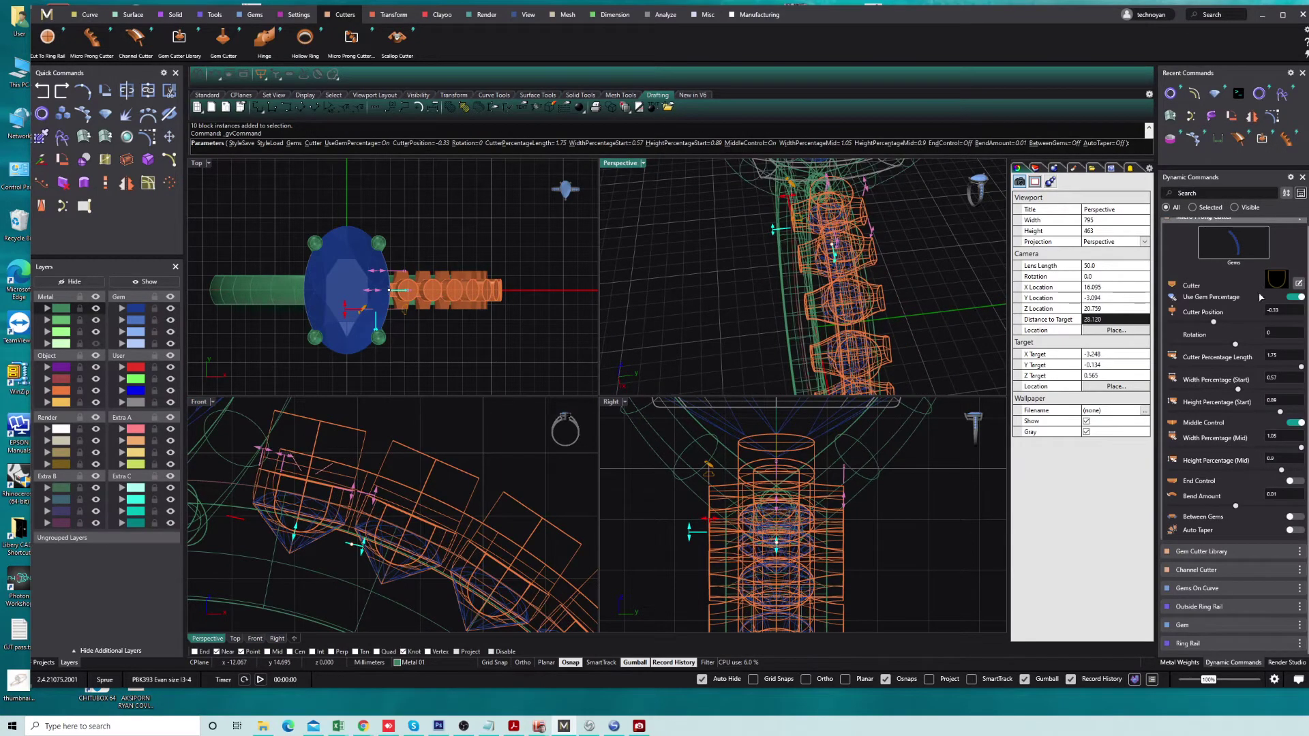
pyautogui.doubleClick(1285, 438)
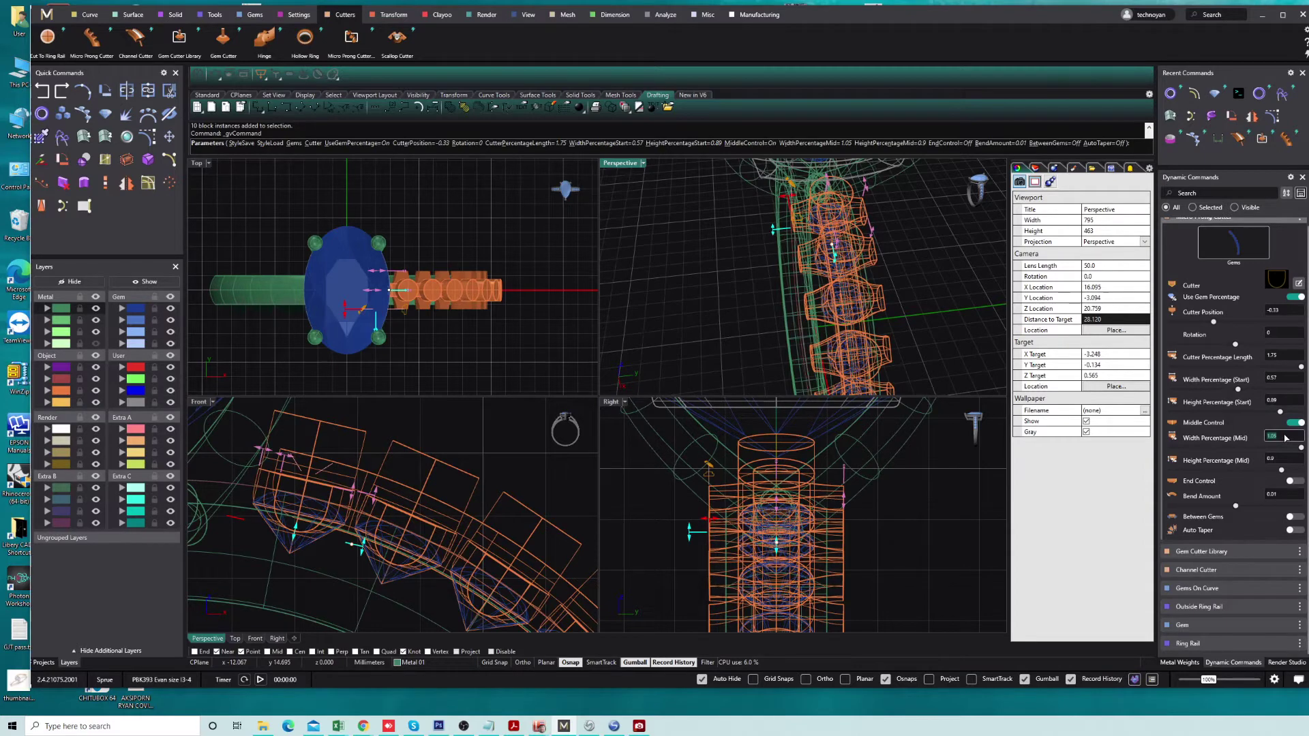
pyautogui.press('Return')
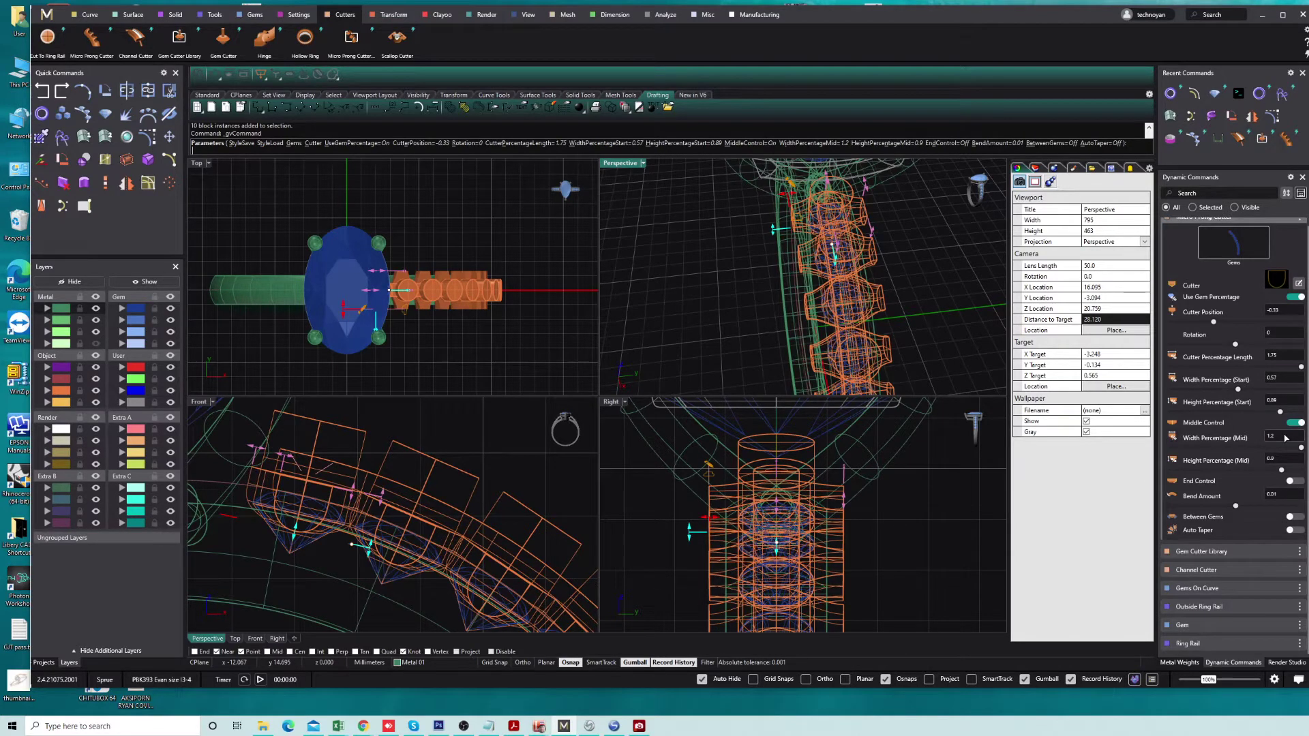
pyautogui.rightClick(330, 546)
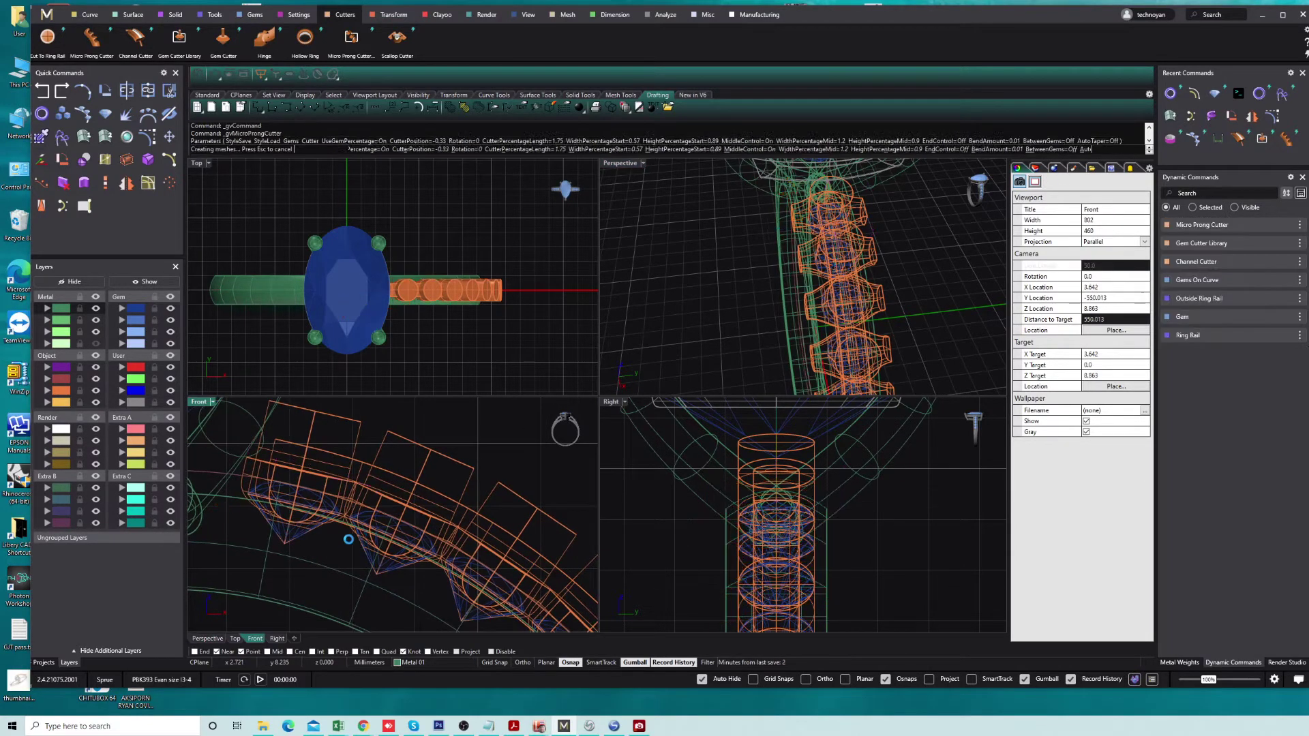
pyautogui.click(201, 403)
# Switch the Front and Perspective views to Shaded display and orbit around the ring.
pyautogui.click(244, 289)
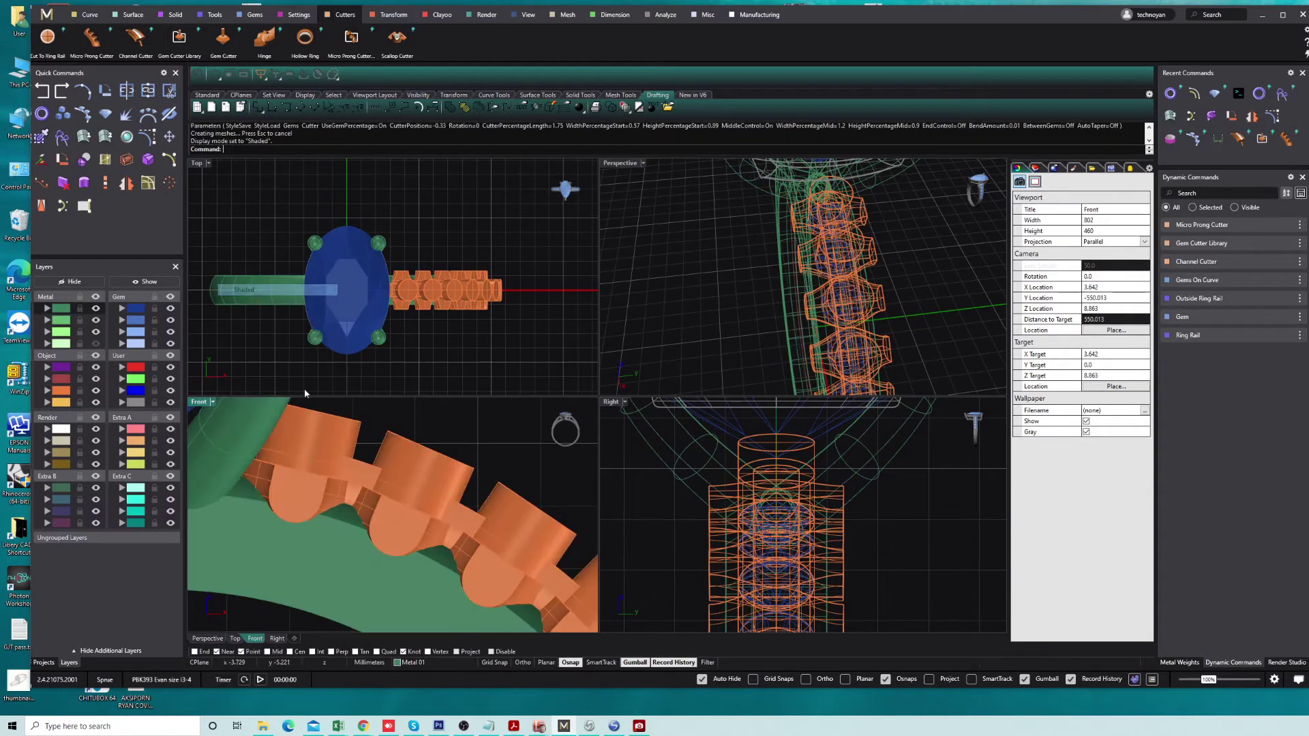
pyautogui.scroll(-3, 398, 460)
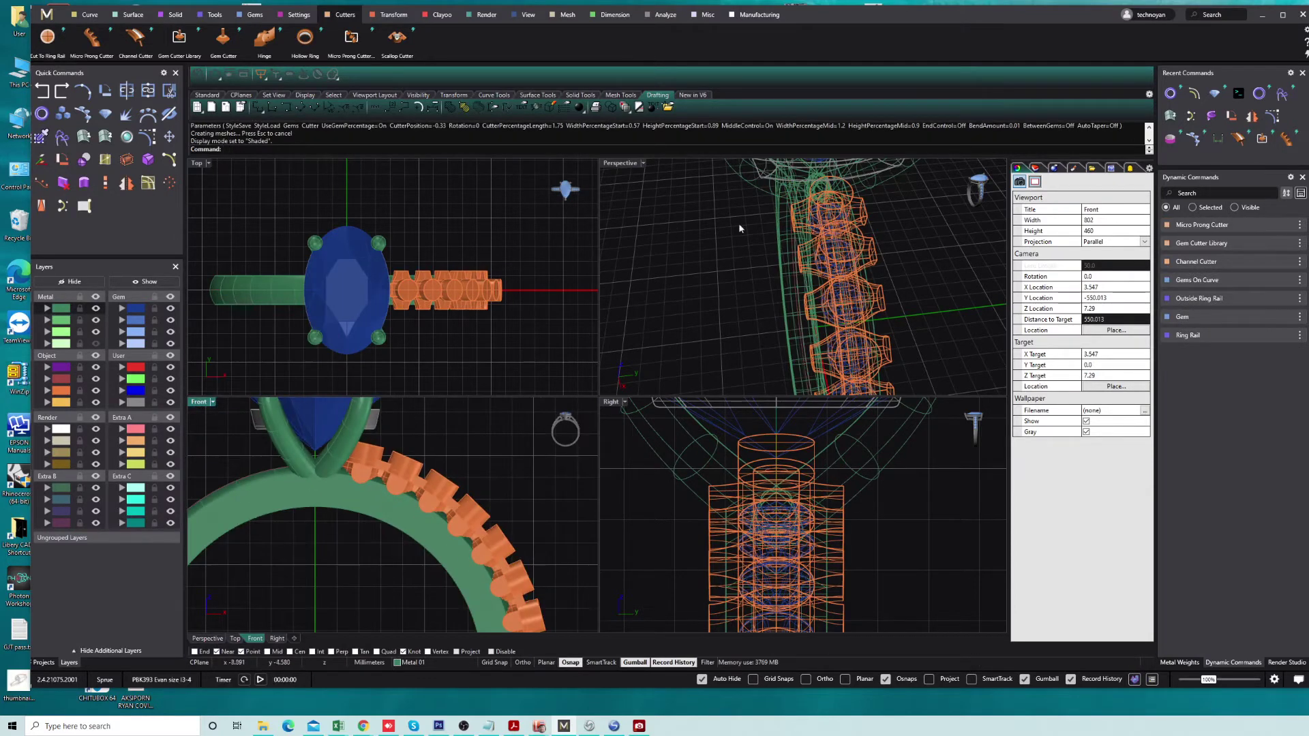
pyautogui.moveTo(693, 241); pyautogui.dragTo(794, 257, button='right')
pyautogui.hotkey('ctrl', 'alt', 's')
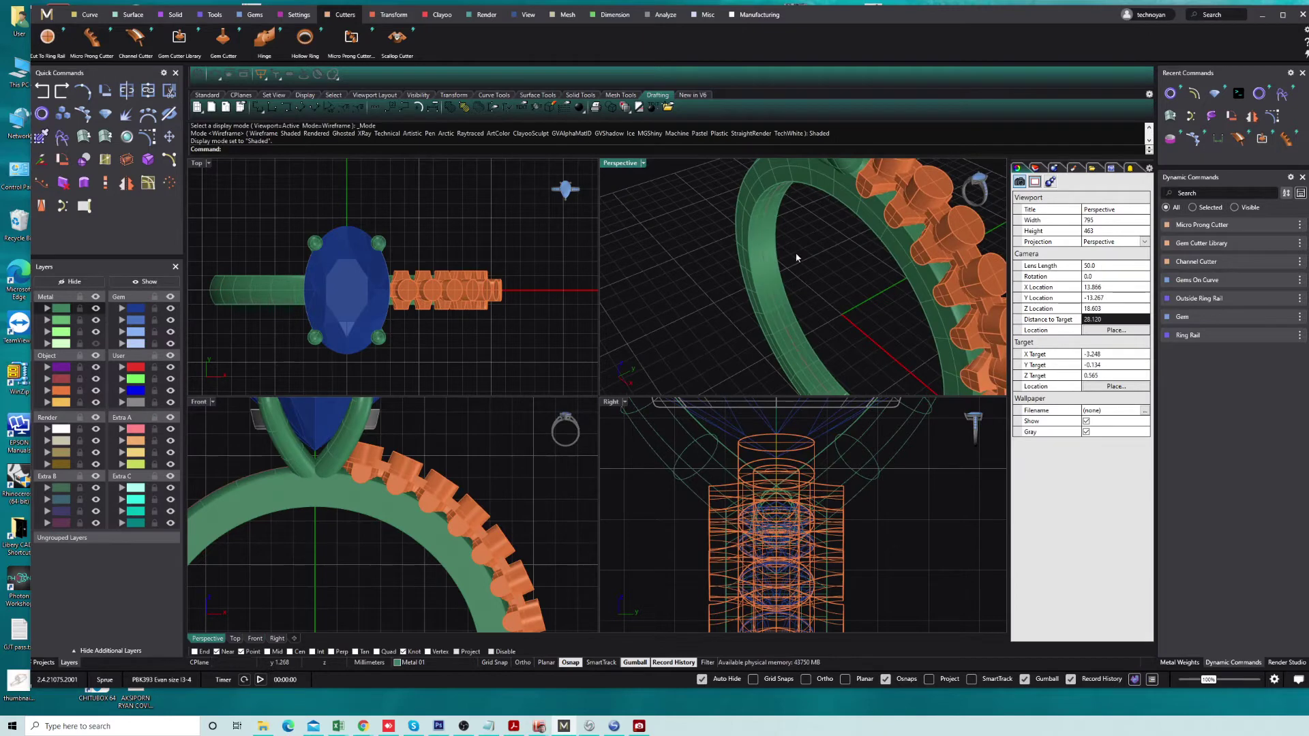
pyautogui.moveTo(794, 257); pyautogui.dragTo(767, 254, button='right')
pyautogui.scroll(-3, 370, 475)
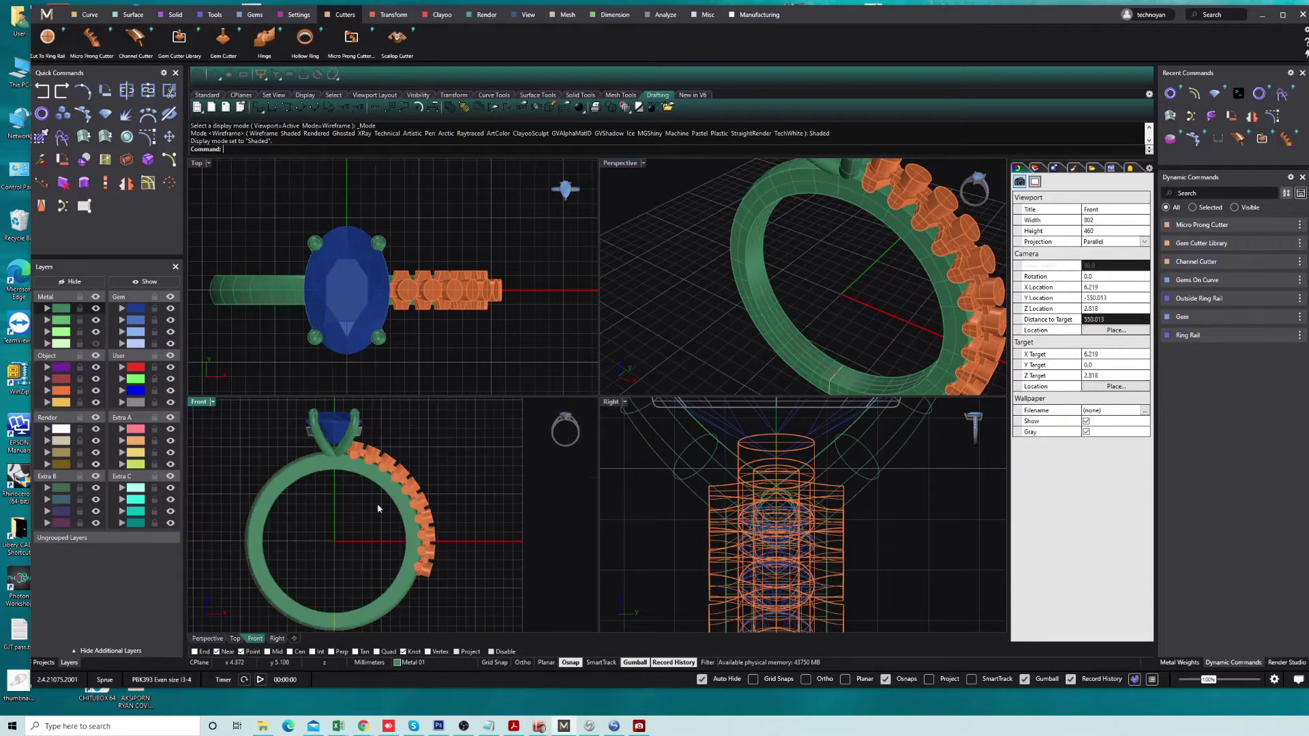
# Try rotating the small gems about the origin, then undo the rotation.
pyautogui.click(133, 313)
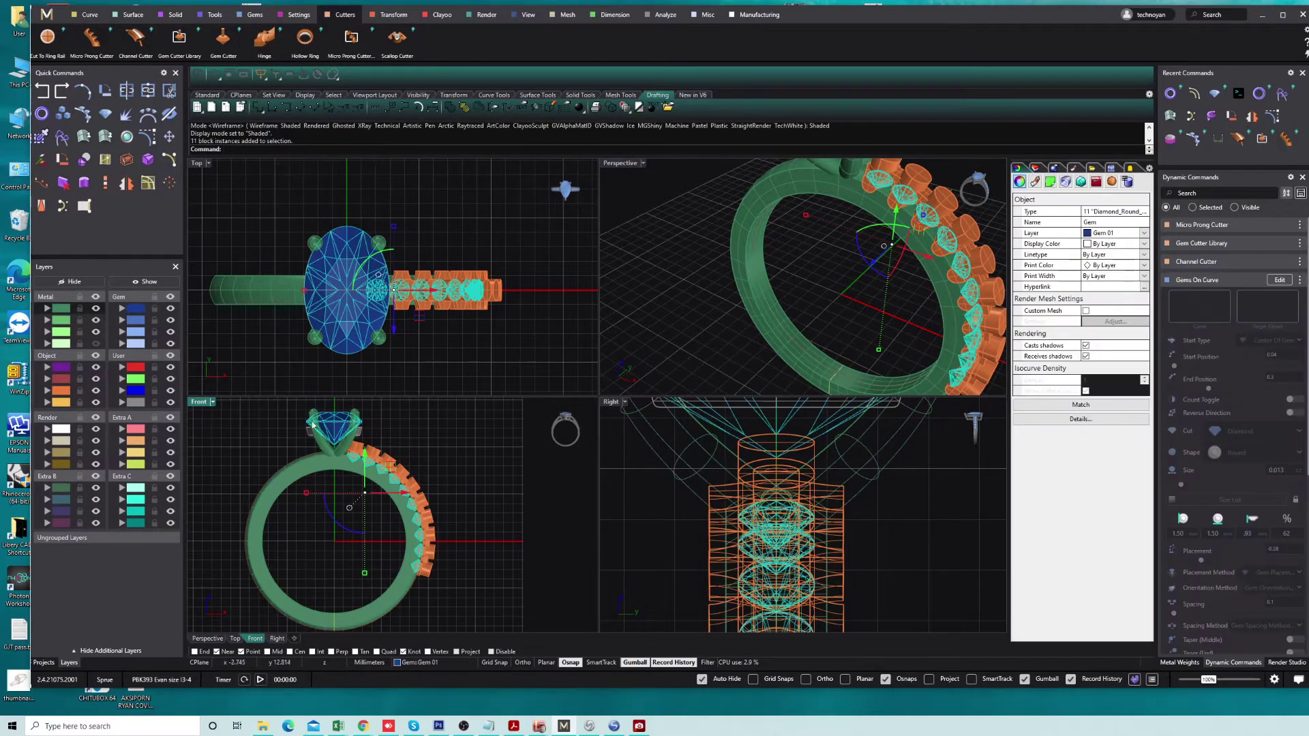
pyautogui.keyDown('ctrl'); pyautogui.click(333, 425); pyautogui.keyUp('ctrl')
pyautogui.click(119, 105)
pyautogui.write('0')
pyautogui.press('Return')
pyautogui.scroll(5, 388, 431)
pyautogui.click(388, 431)
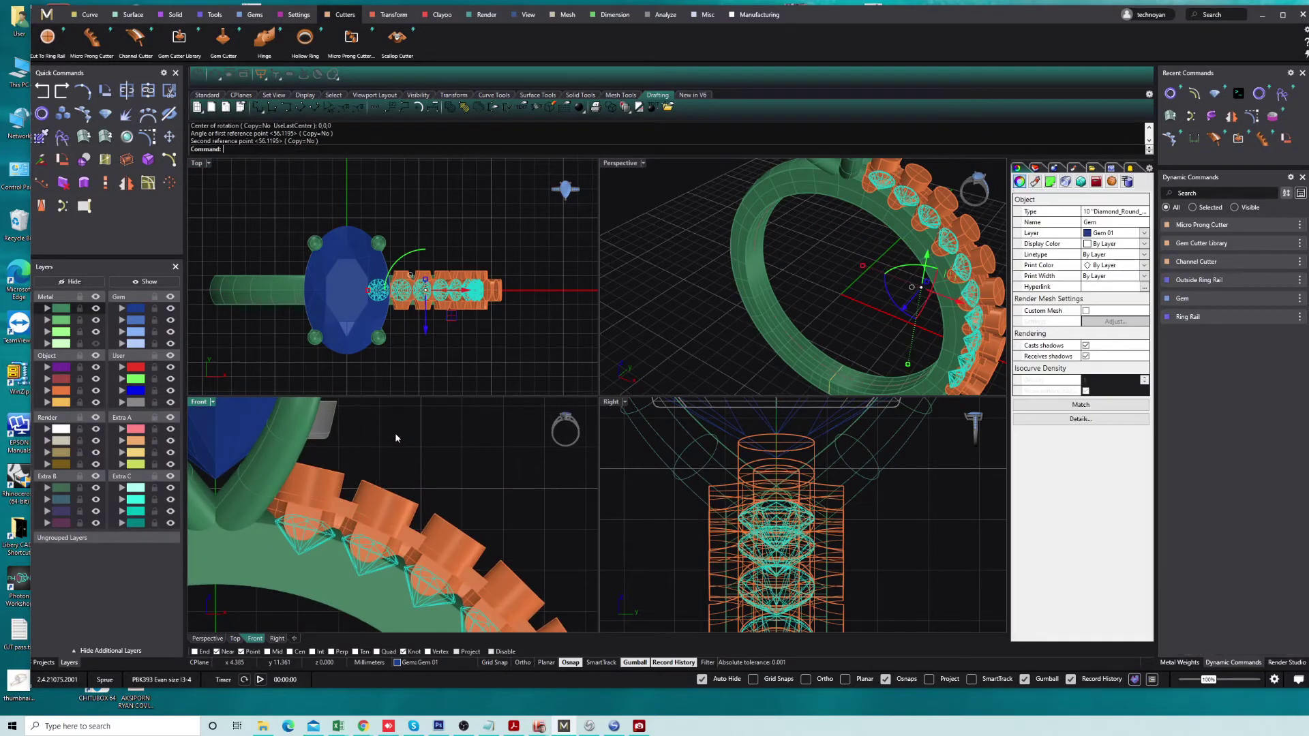
pyautogui.scroll(-5, 401, 448)
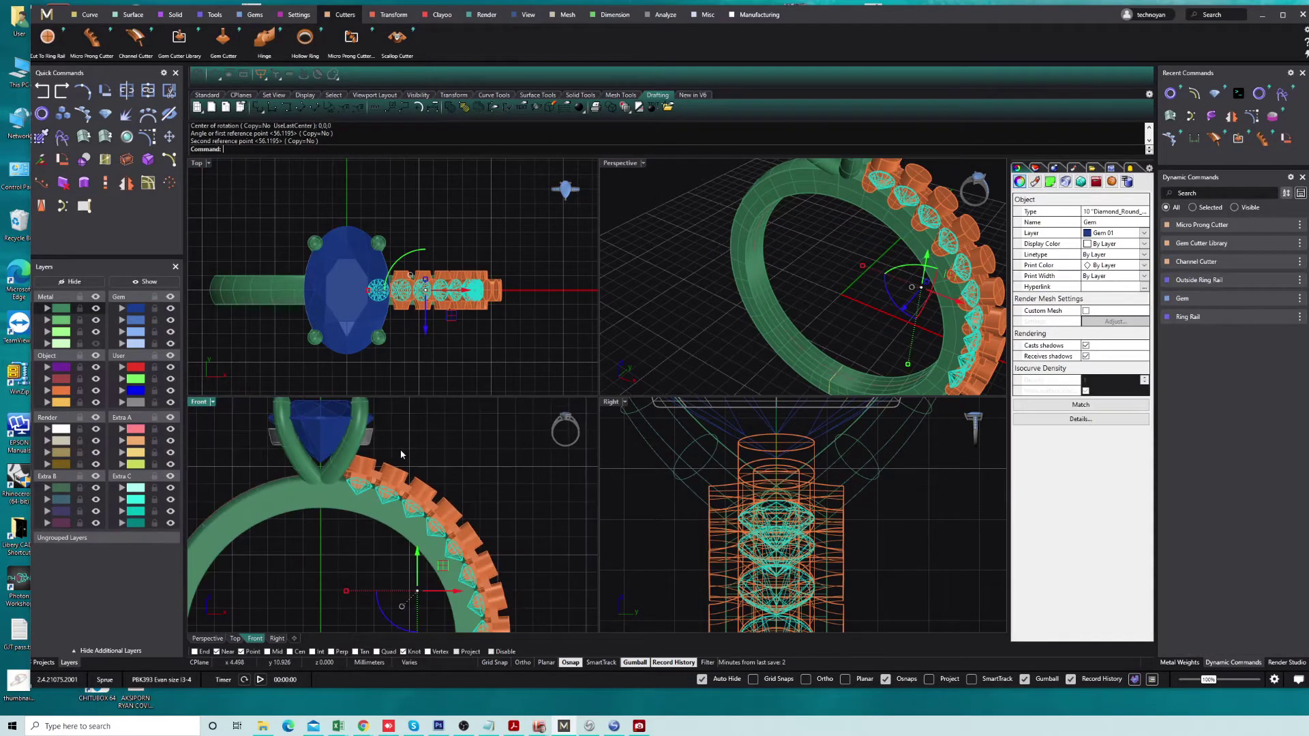
pyautogui.press('Escape')
pyautogui.hotkey('ctrl', 'z')
# Window-select the cutters along the shank and rotate them about 0,0,0.
pyautogui.scroll(-3, 354, 518)
pyautogui.moveTo(317, 601)
pyautogui.mouseDown()
pyautogui.moveTo(465, 472)
pyautogui.moveTo(465, 451)
pyautogui.mouseUp()
pyautogui.scroll(5, 368, 447)
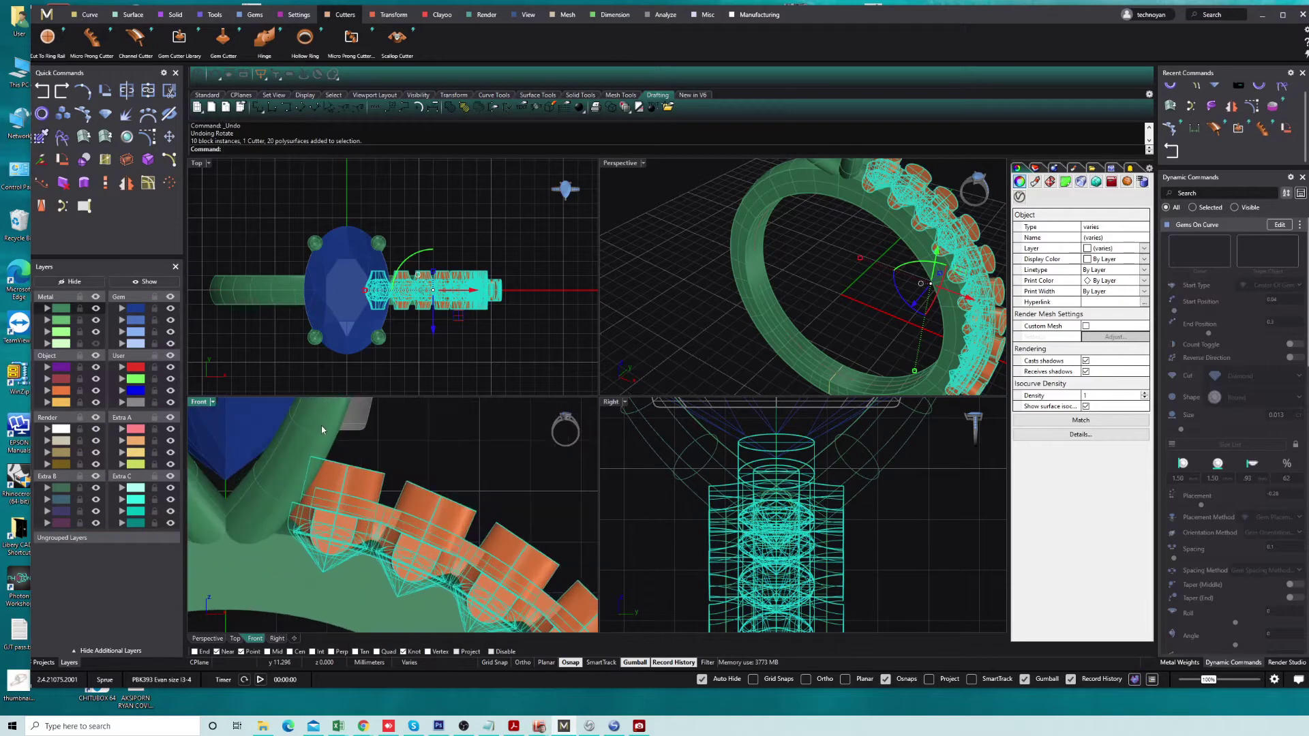
pyautogui.click(104, 89)
pyautogui.write('0,0,0')
pyautogui.press('Return')
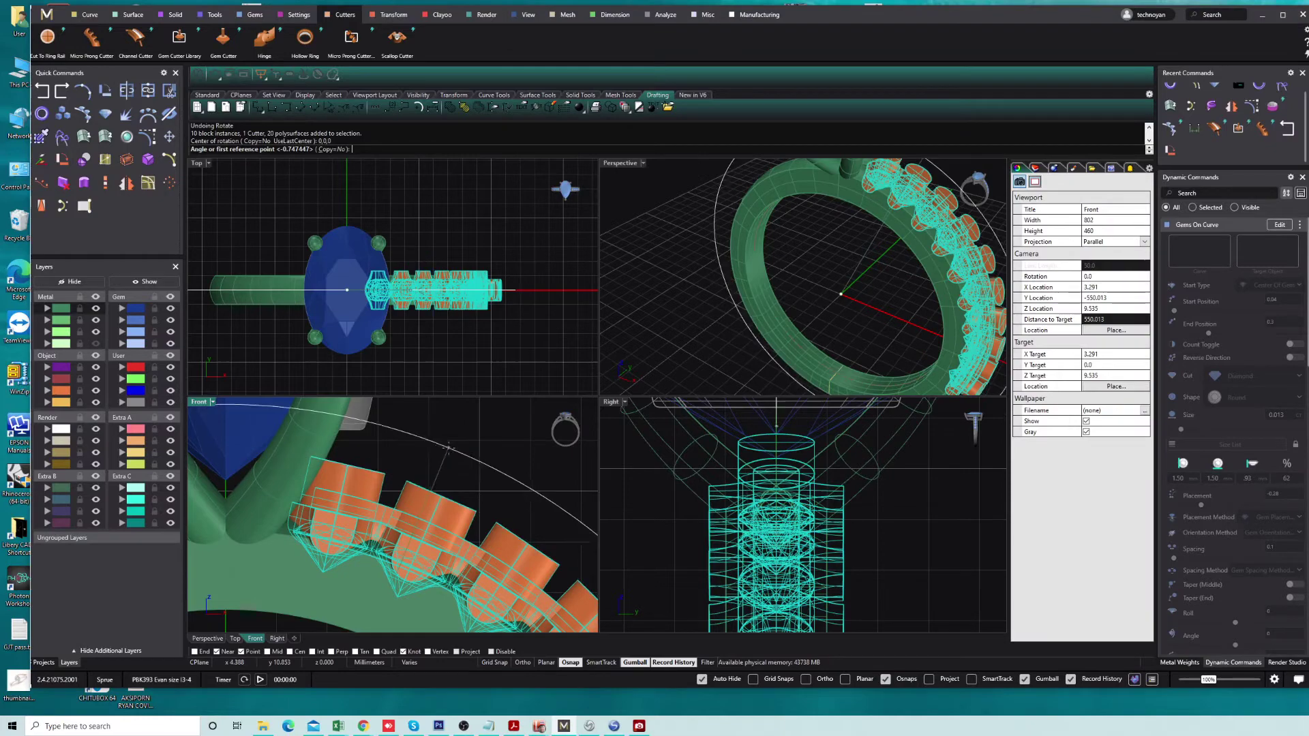
pyautogui.click(449, 445)
pyautogui.click(458, 455)
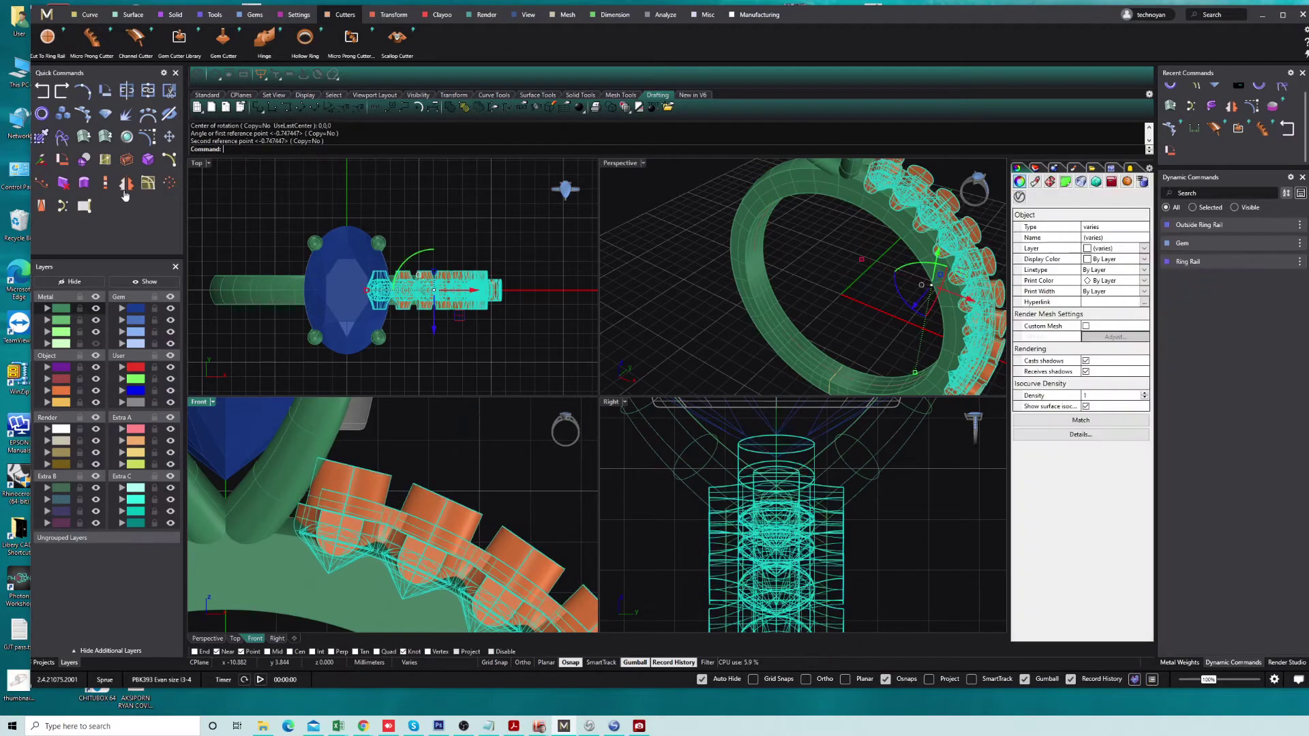
# Mirror the cutters across the origin onto the opposite shoulder, then select the band.
pyautogui.click(132, 190)
pyautogui.write('0,0,0')
pyautogui.press('Return')
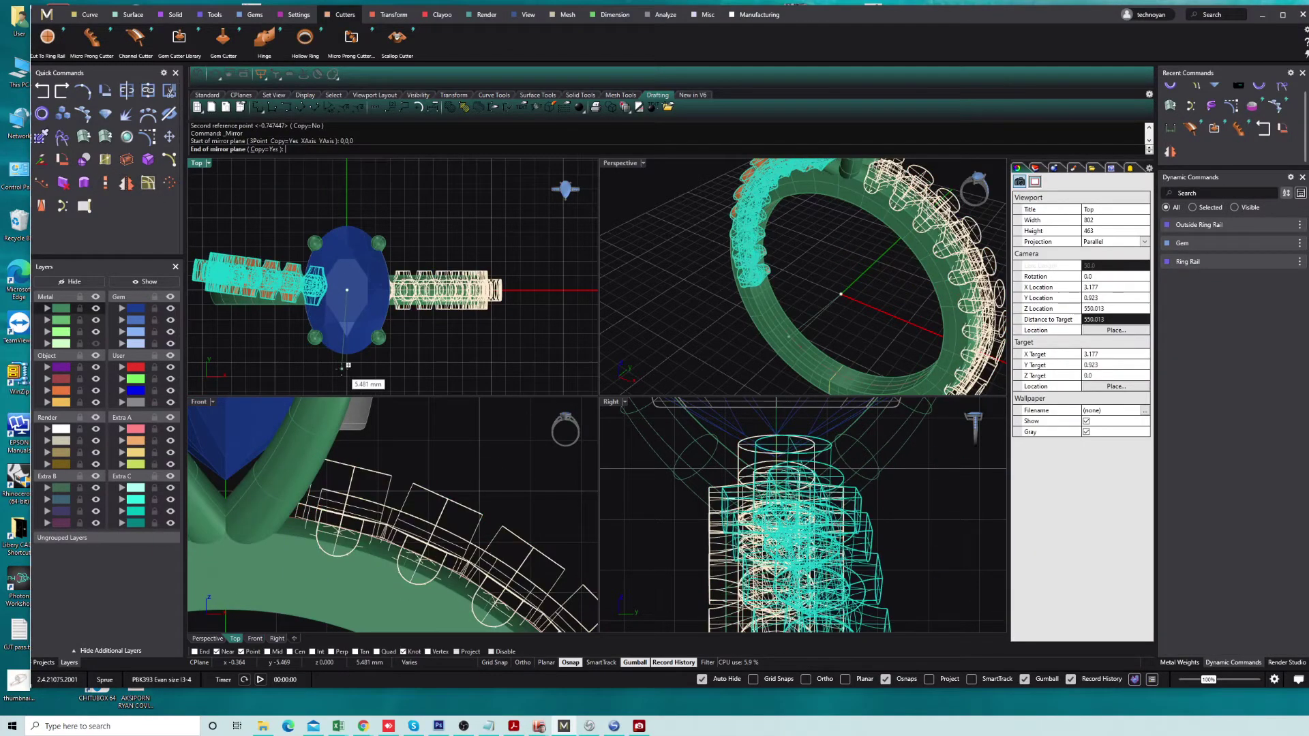
pyautogui.click(347, 368)
pyautogui.scroll(-5, 394, 477)
pyautogui.click(394, 441)
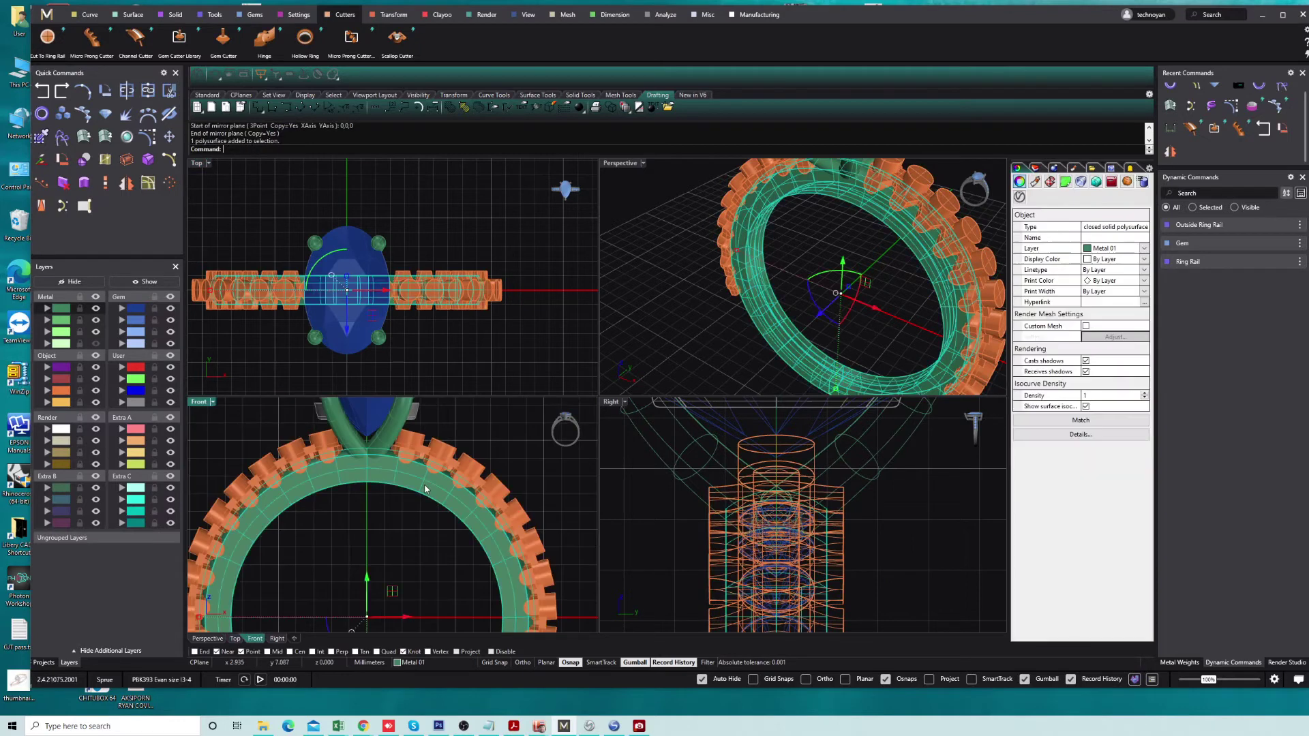
# Cut the band to the ring rail with Comfort Fit, thickness 2 and offset -0.9.
pyautogui.click(48, 37)
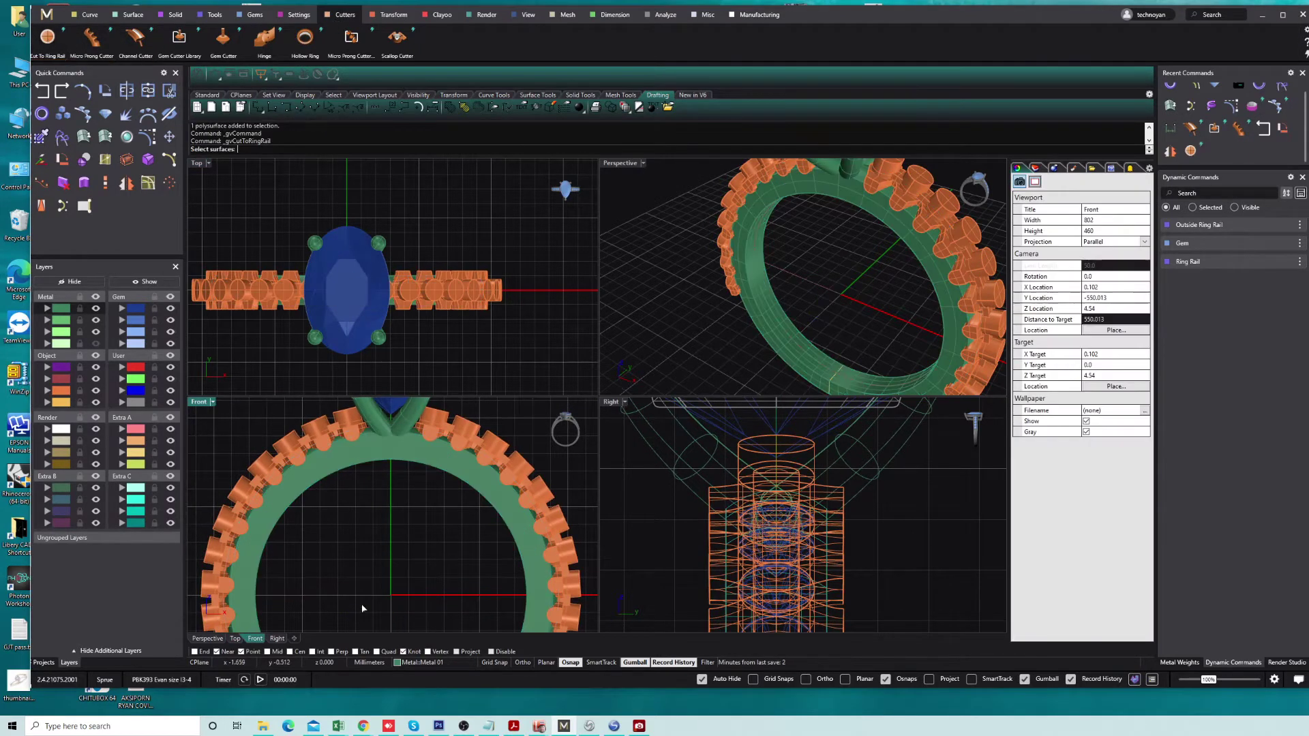
pyautogui.click(413, 450)
pyautogui.press('Return')
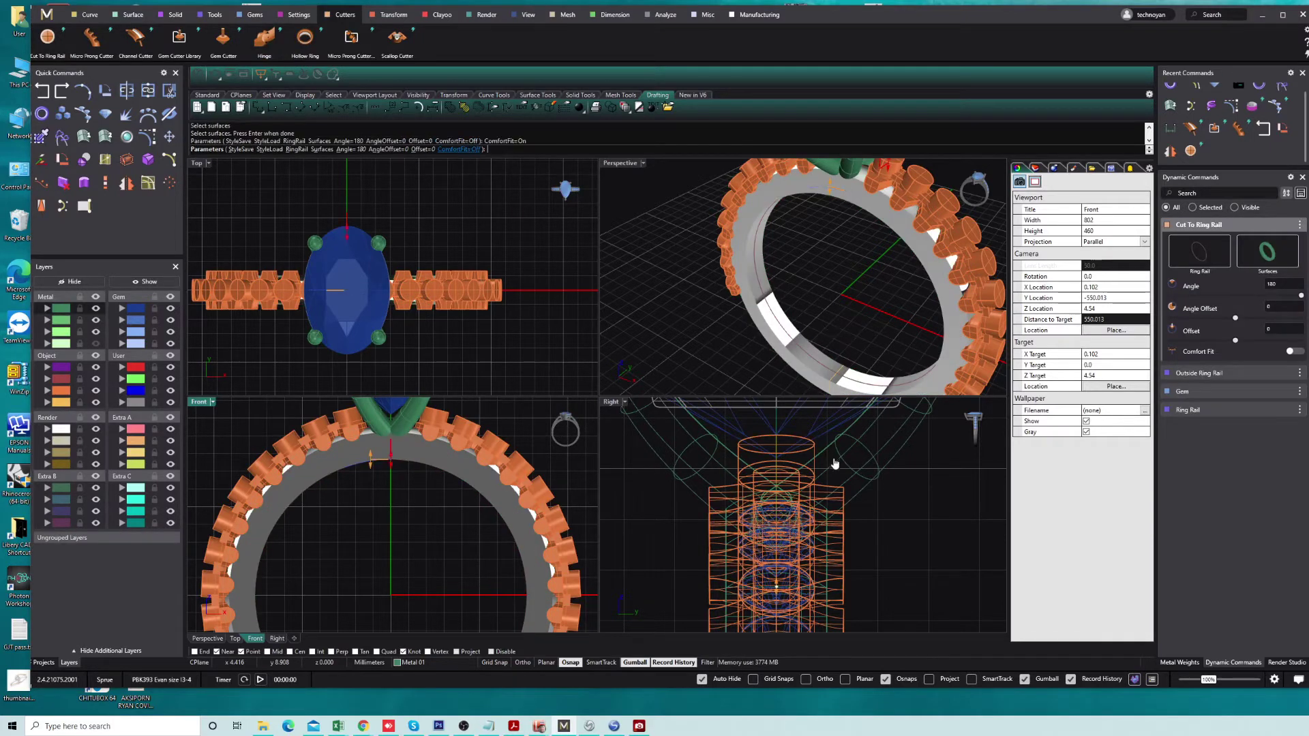
pyautogui.moveTo(984, 572); pyautogui.dragTo(960, 541, button='right')
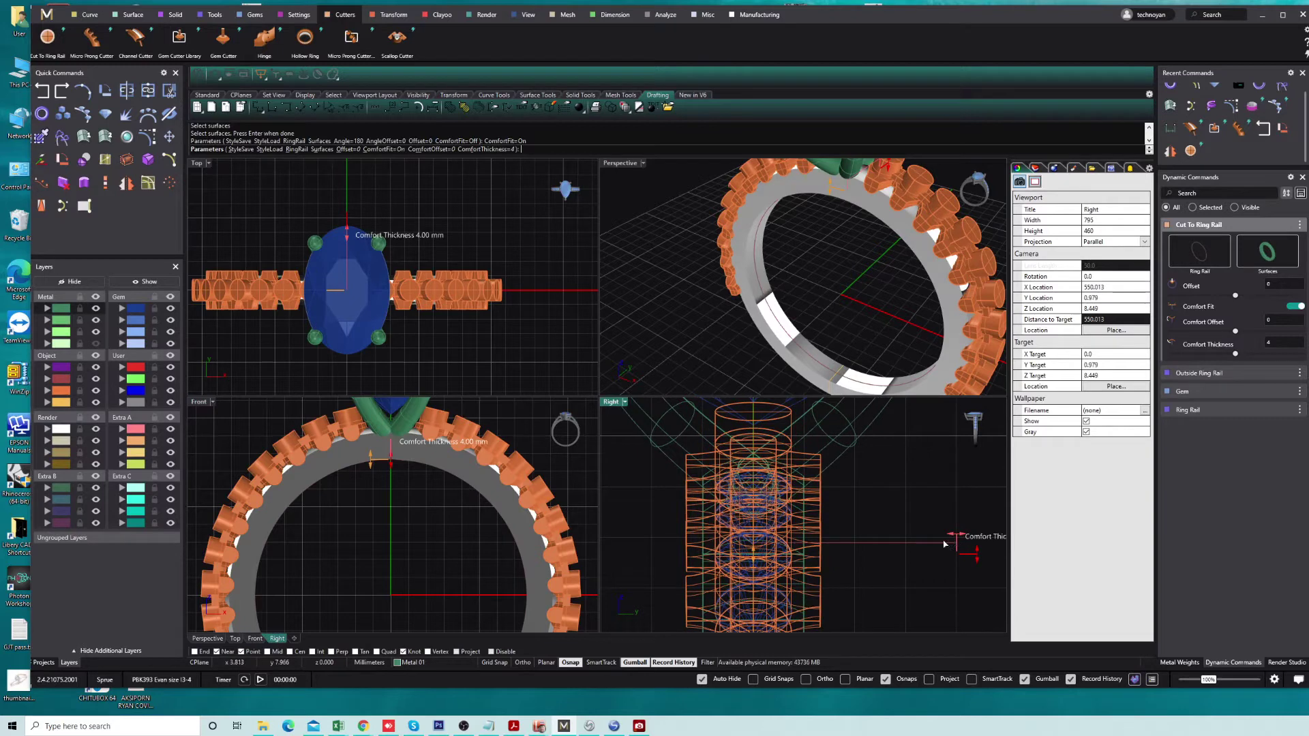
pyautogui.moveTo(915, 545)
pyautogui.mouseDown()
pyautogui.moveTo(957, 539)
pyautogui.moveTo(912, 536)
pyautogui.mouseUp()
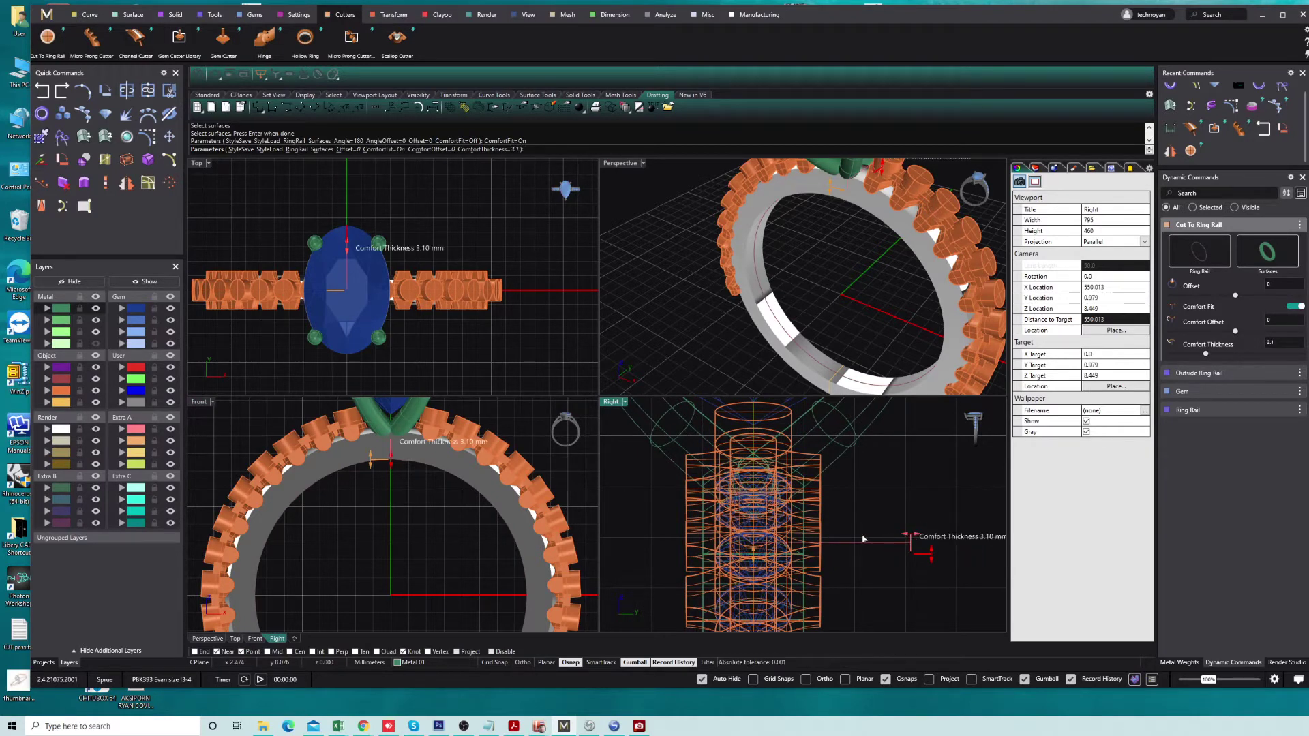
pyautogui.moveTo(911, 536)
pyautogui.mouseDown()
pyautogui.moveTo(856, 535)
pyautogui.moveTo(879, 510)
pyautogui.mouseUp()
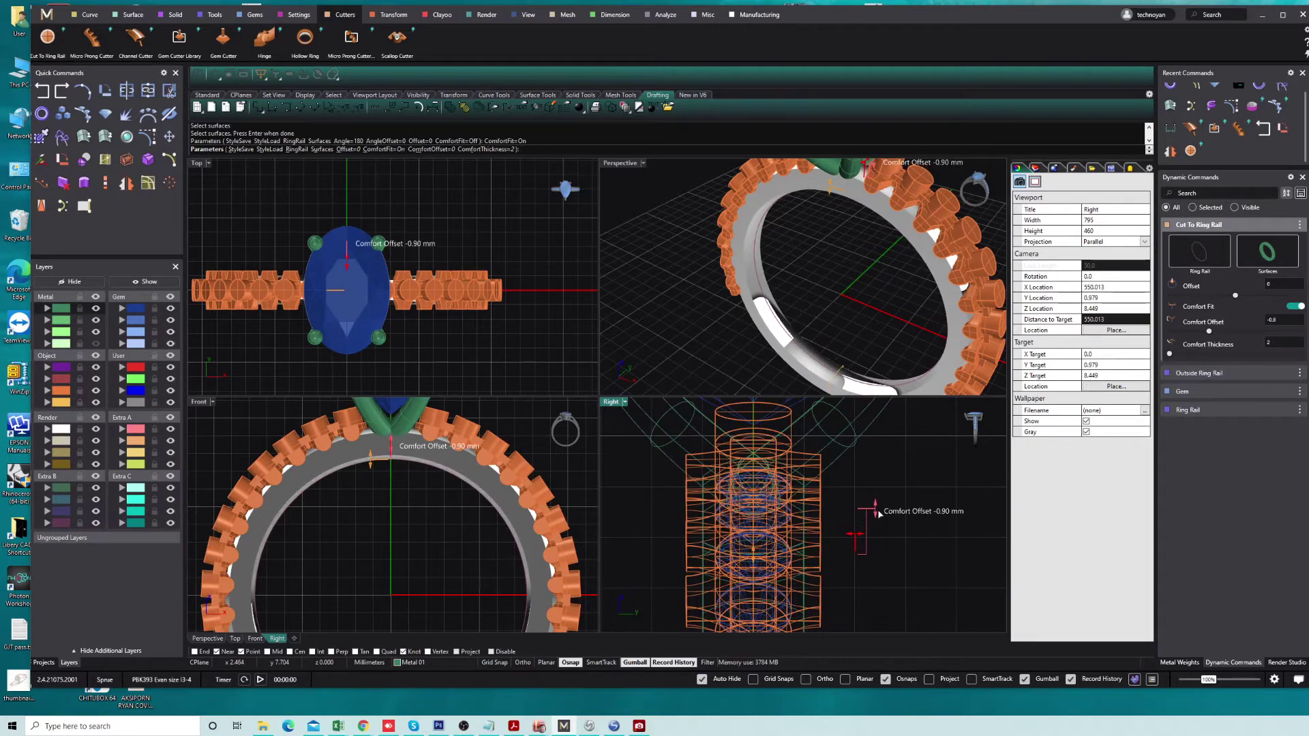
pyautogui.press('Return')
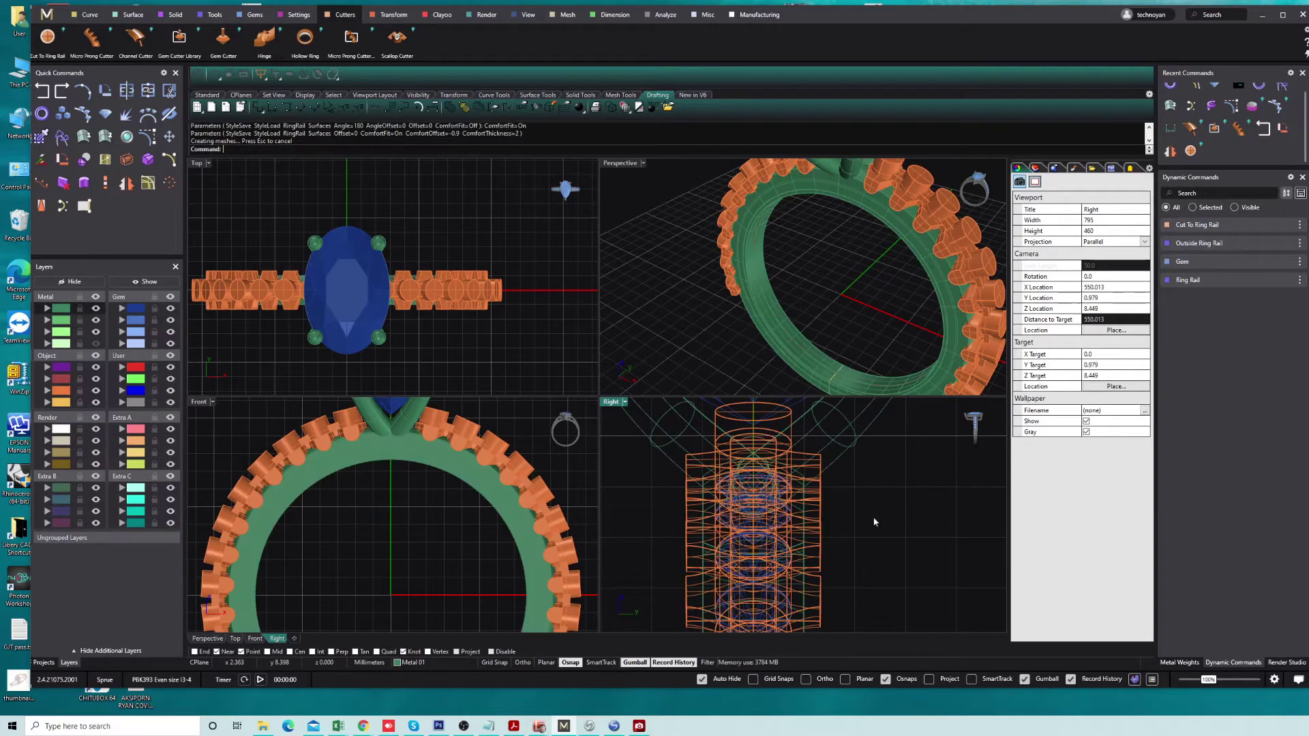
# Move the ring polysurface onto the Metal 04 layer.
pyautogui.click(433, 476)
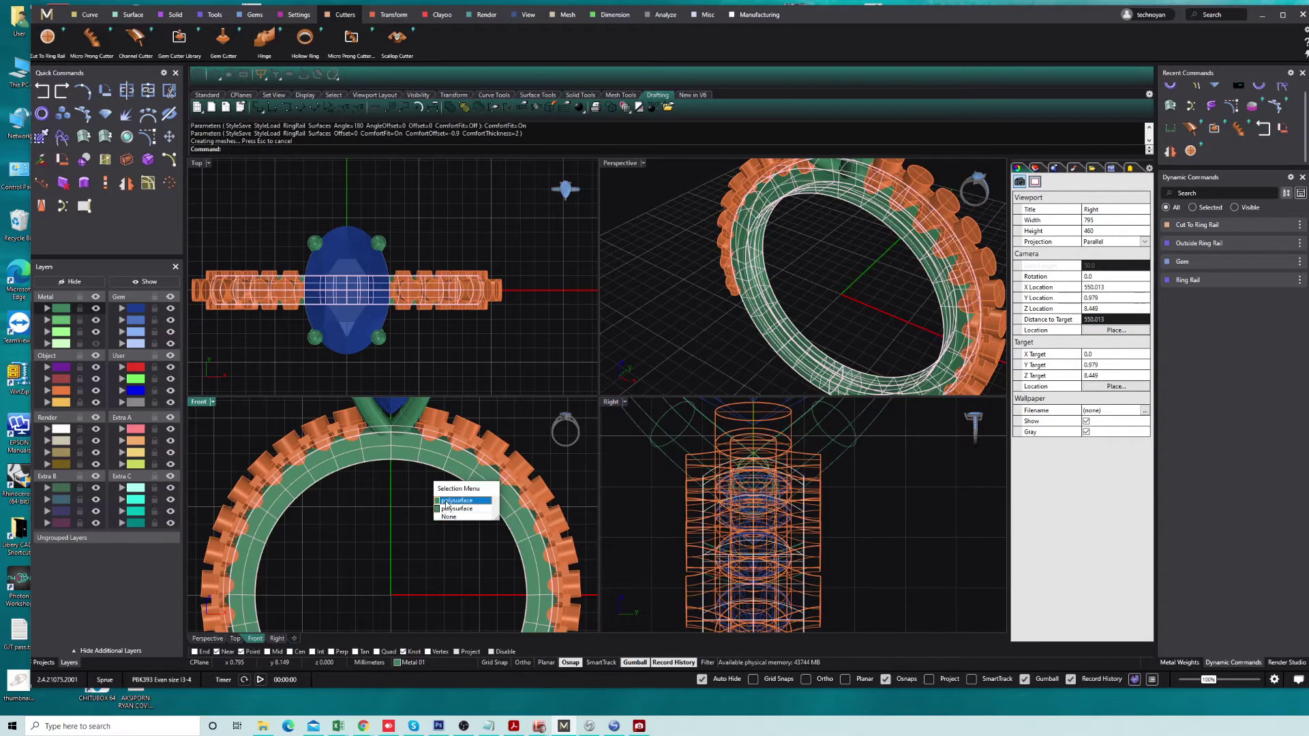
pyautogui.click(446, 504)
pyautogui.click(46, 342)
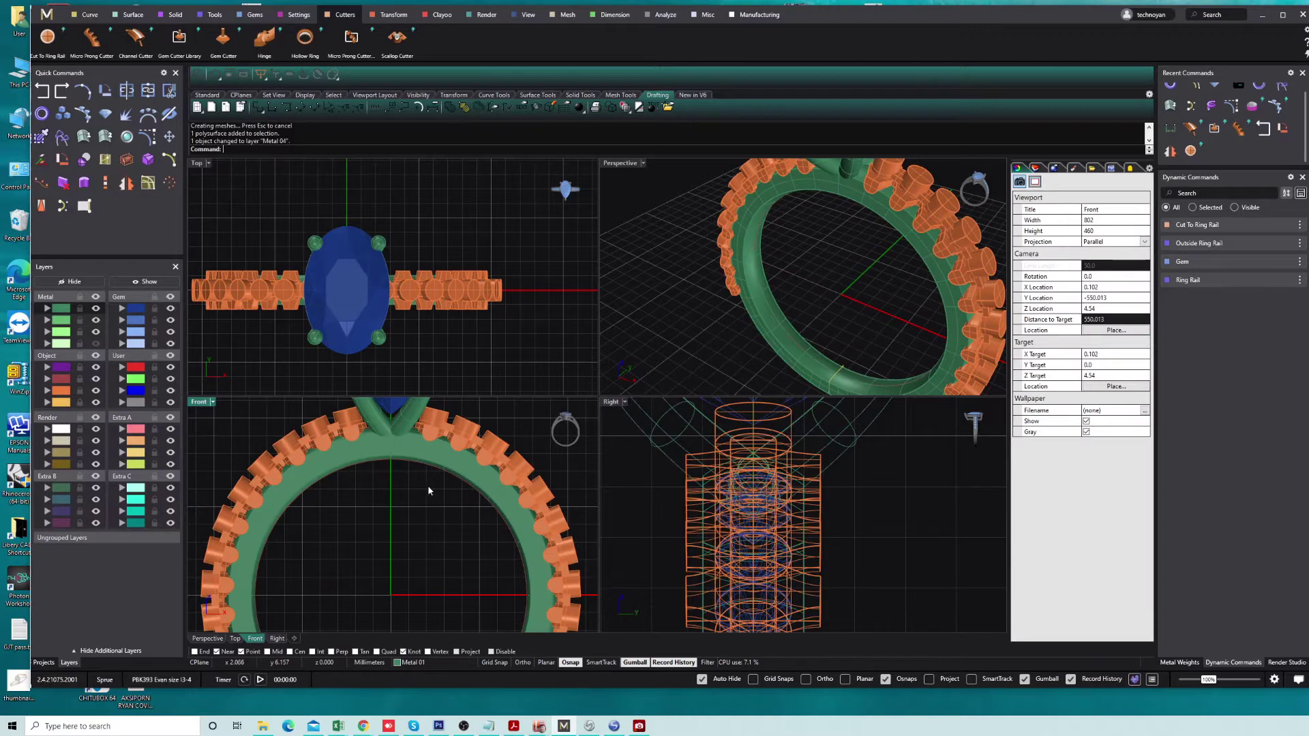
# Subtract the orange cutters from the ring band with BooleanDifference.
pyautogui.click(415, 448)
pyautogui.moveTo(409, 453); pyautogui.dragTo(406, 477, button='right')
pyautogui.write('BooleanDifference')
pyautogui.press('Return')
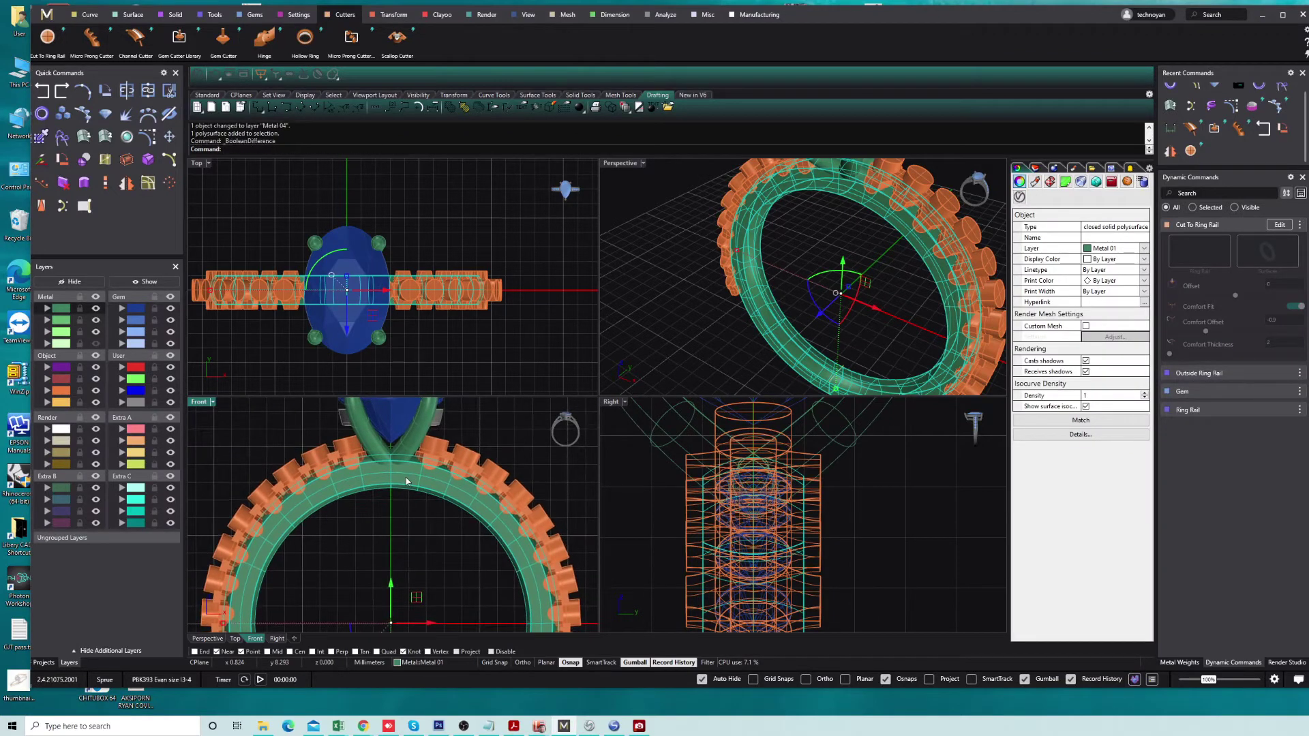
pyautogui.click(60, 394)
pyautogui.press('Return')
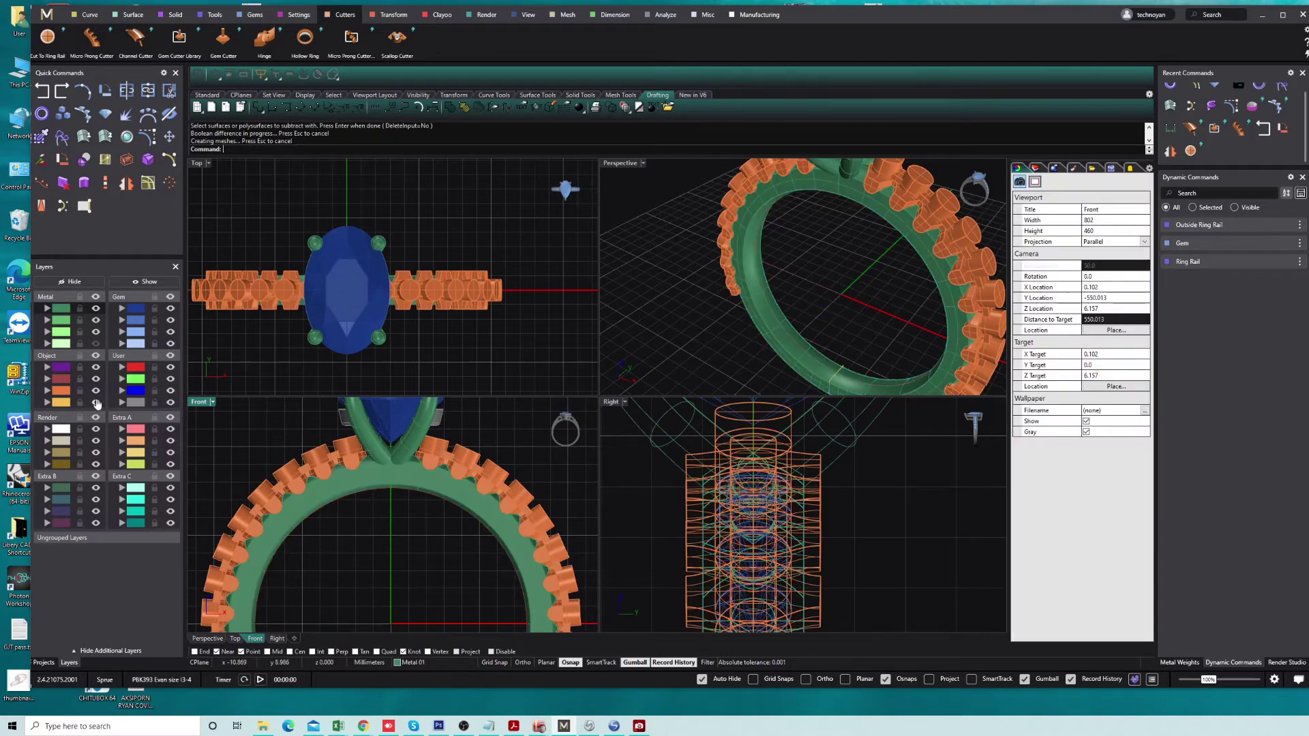
# Hide the Cutters layer, select the small band stones and bring up the Settings tools.
pyautogui.click(96, 403)
pyautogui.moveTo(409, 460); pyautogui.dragTo(404, 466, button='right')
pyautogui.scroll(2, 409, 510)
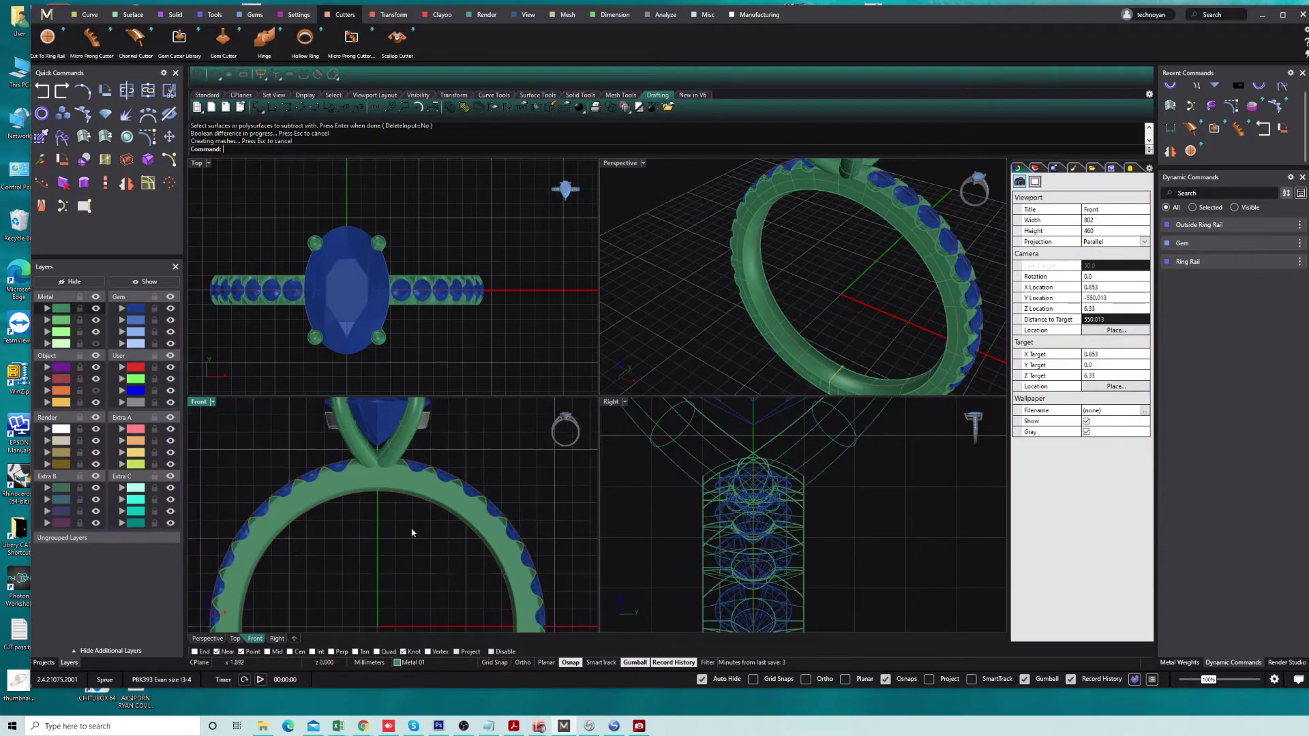
pyautogui.scroll(2, 409, 529)
pyautogui.click(414, 477)
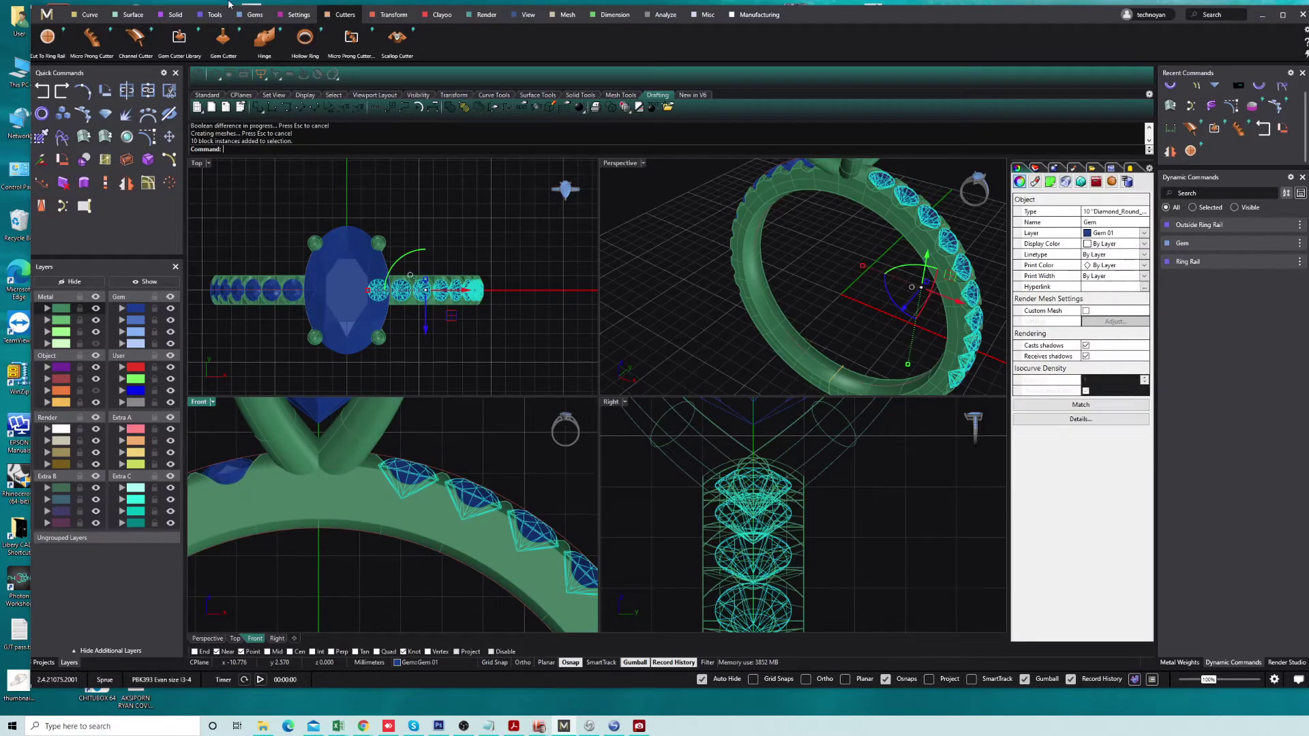
pyautogui.click(300, 16)
pyautogui.click(299, 37)
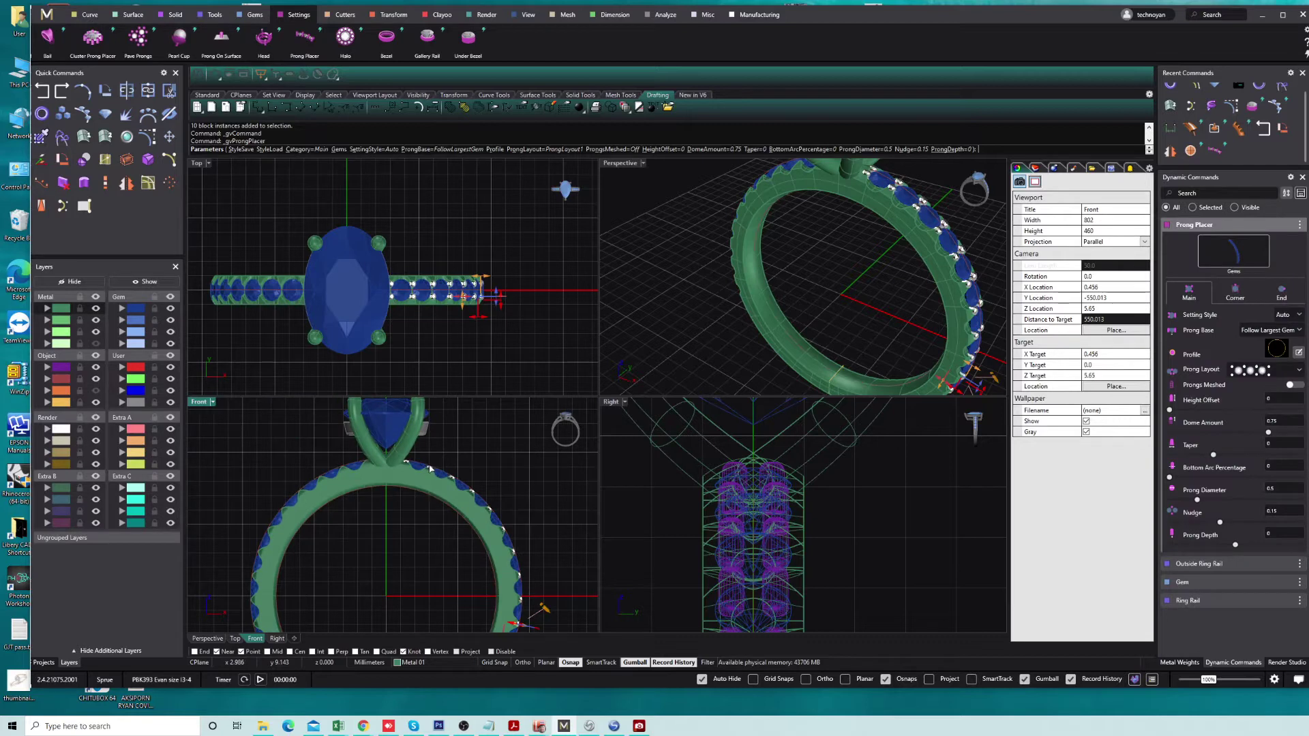
# Raise the prong dome amount to 100% and switch to the doubled ProngLayout4.
pyautogui.scroll(5, 436, 491)
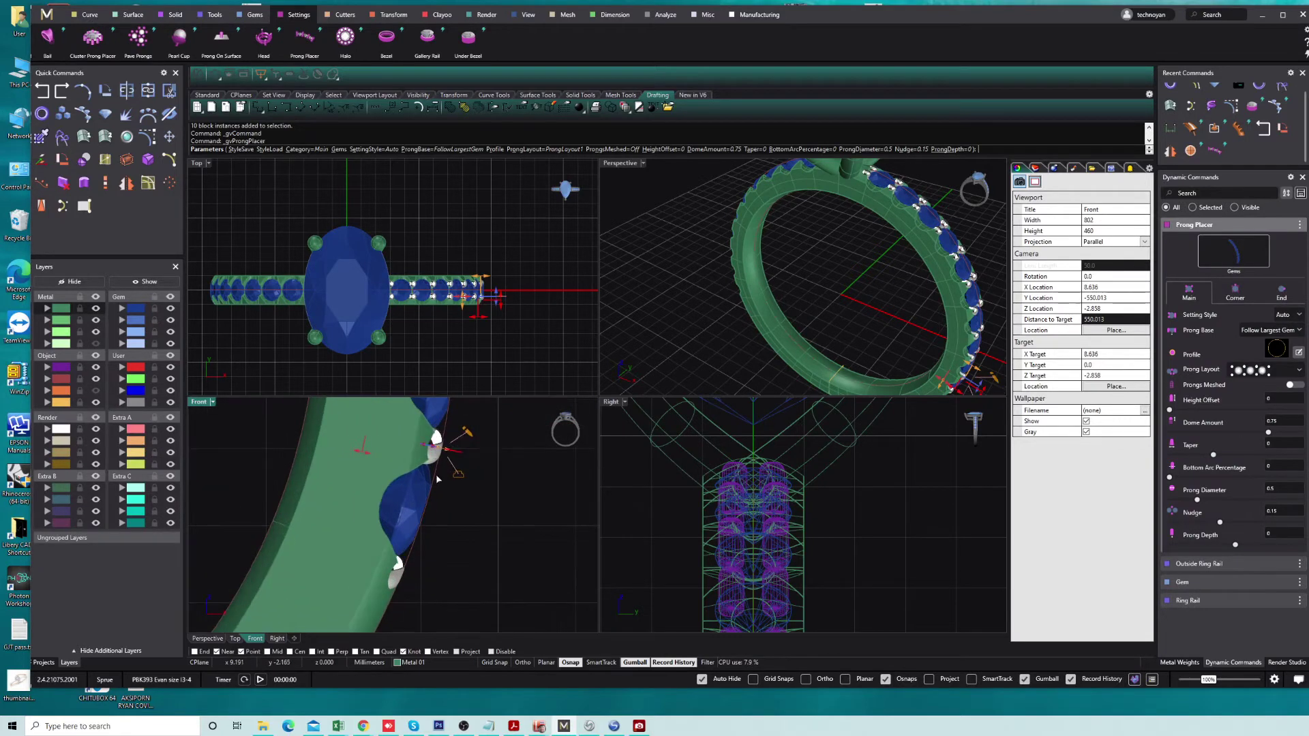
pyautogui.moveTo(429, 474); pyautogui.dragTo(421, 517, button='right')
pyautogui.scroll(2, 421, 517)
pyautogui.moveTo(424, 485)
pyautogui.mouseDown()
pyautogui.moveTo(399, 489)
pyautogui.moveTo(479, 502)
pyautogui.mouseUp()
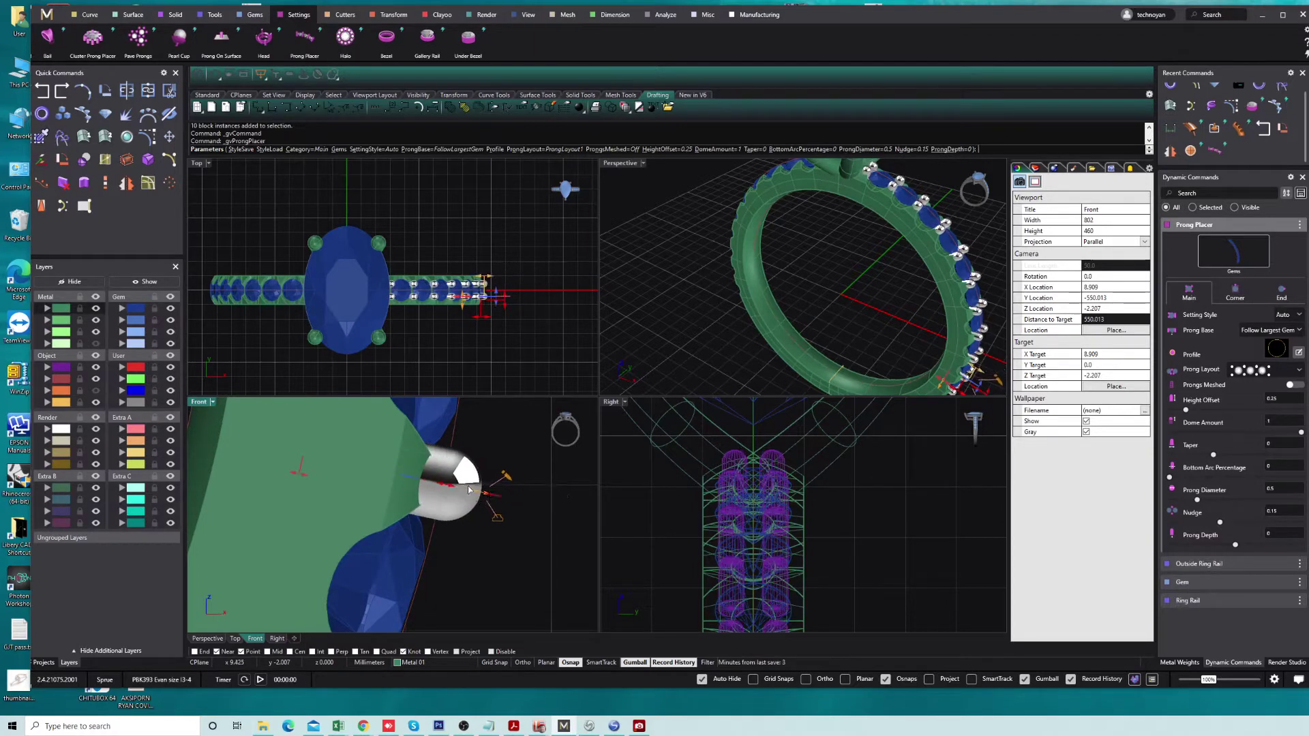
pyautogui.click(1280, 370)
pyautogui.click(1258, 427)
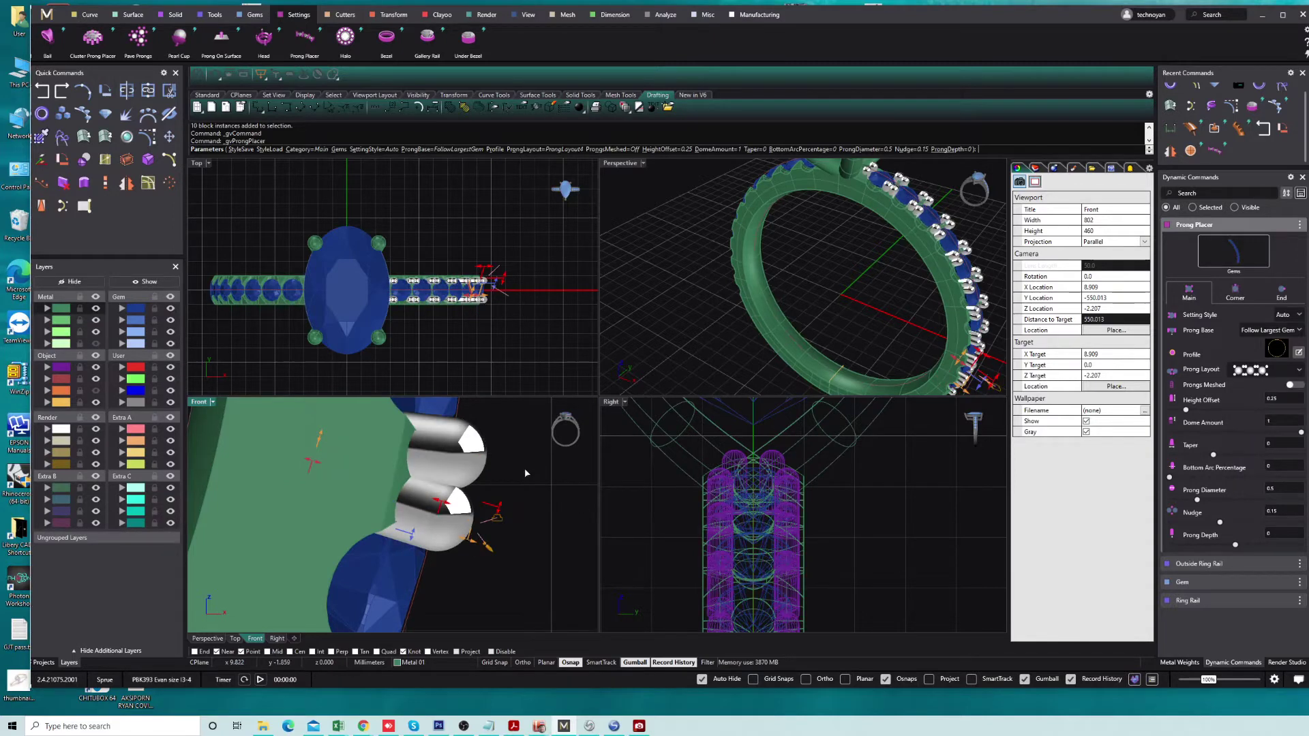
# Set prong height offset 0.2 mm, nudge 0.14 and diameter 0.44 mm.
pyautogui.scroll(-5, 435, 522)
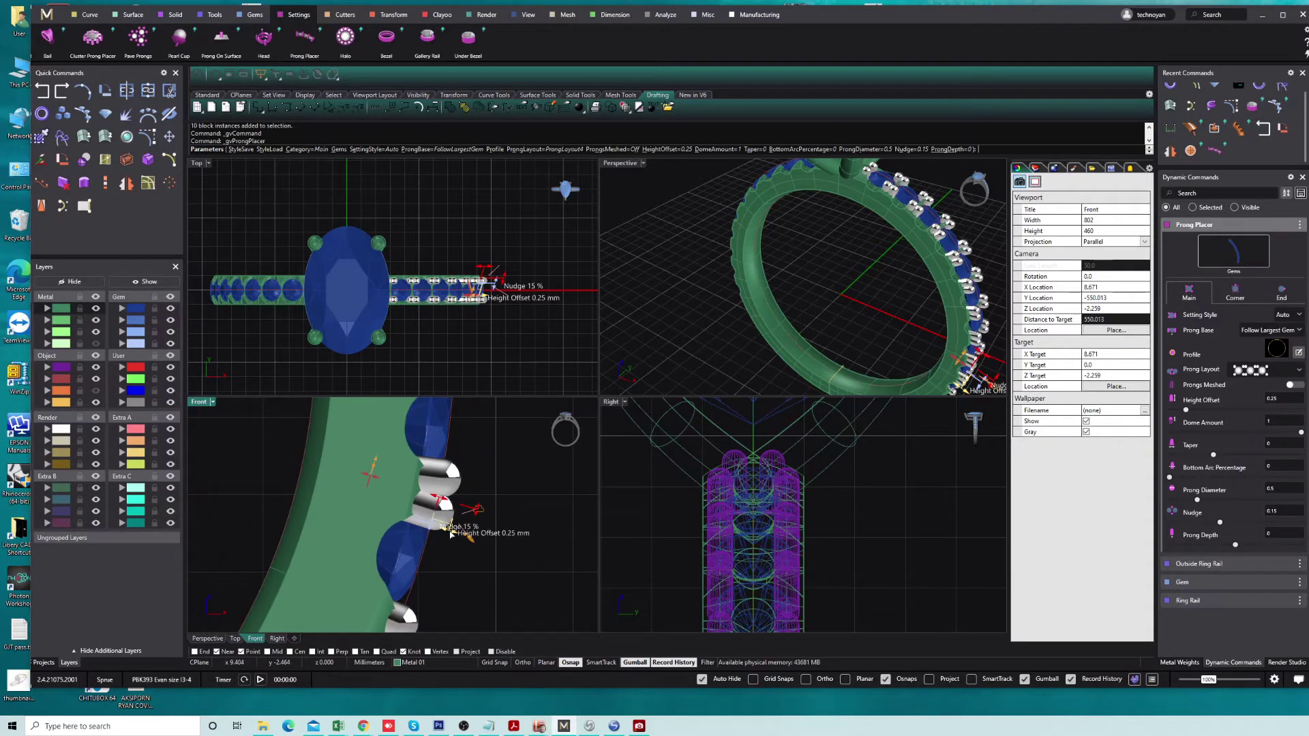
pyautogui.moveTo(447, 536); pyautogui.dragTo(445, 531)
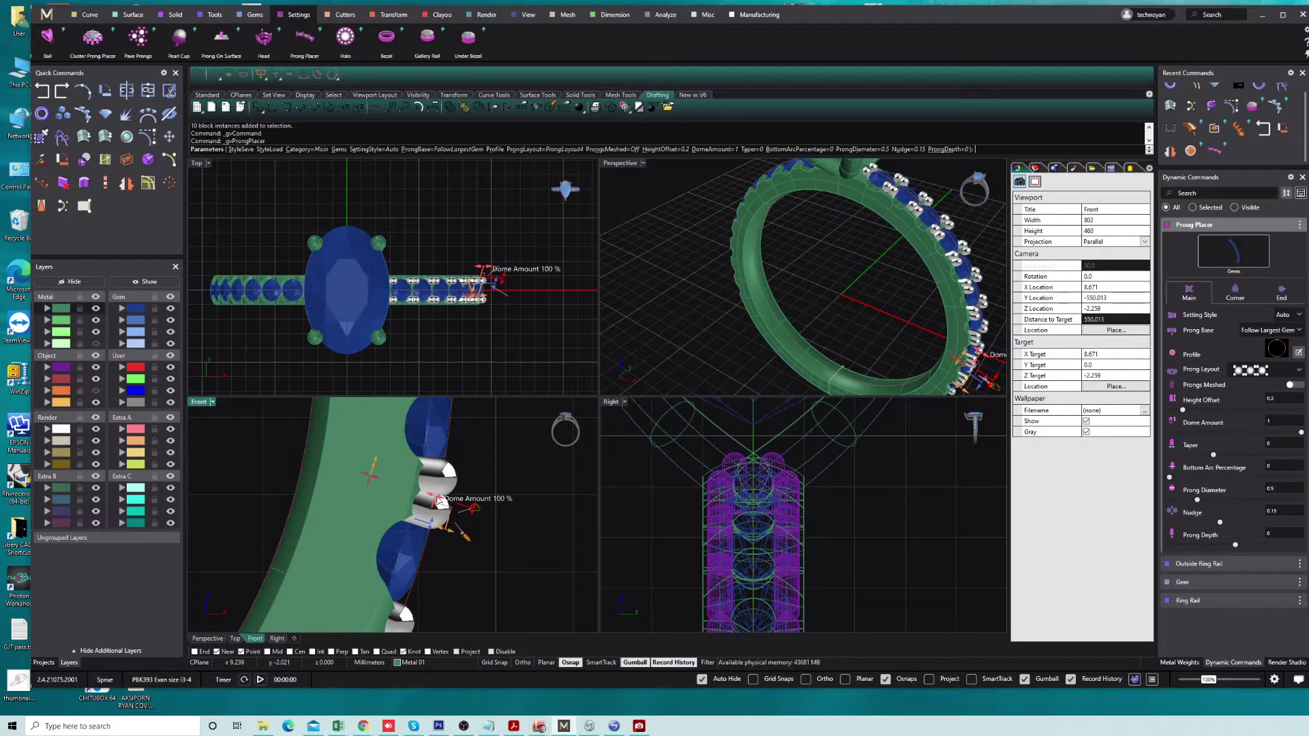
pyautogui.scroll(-2, 779, 495)
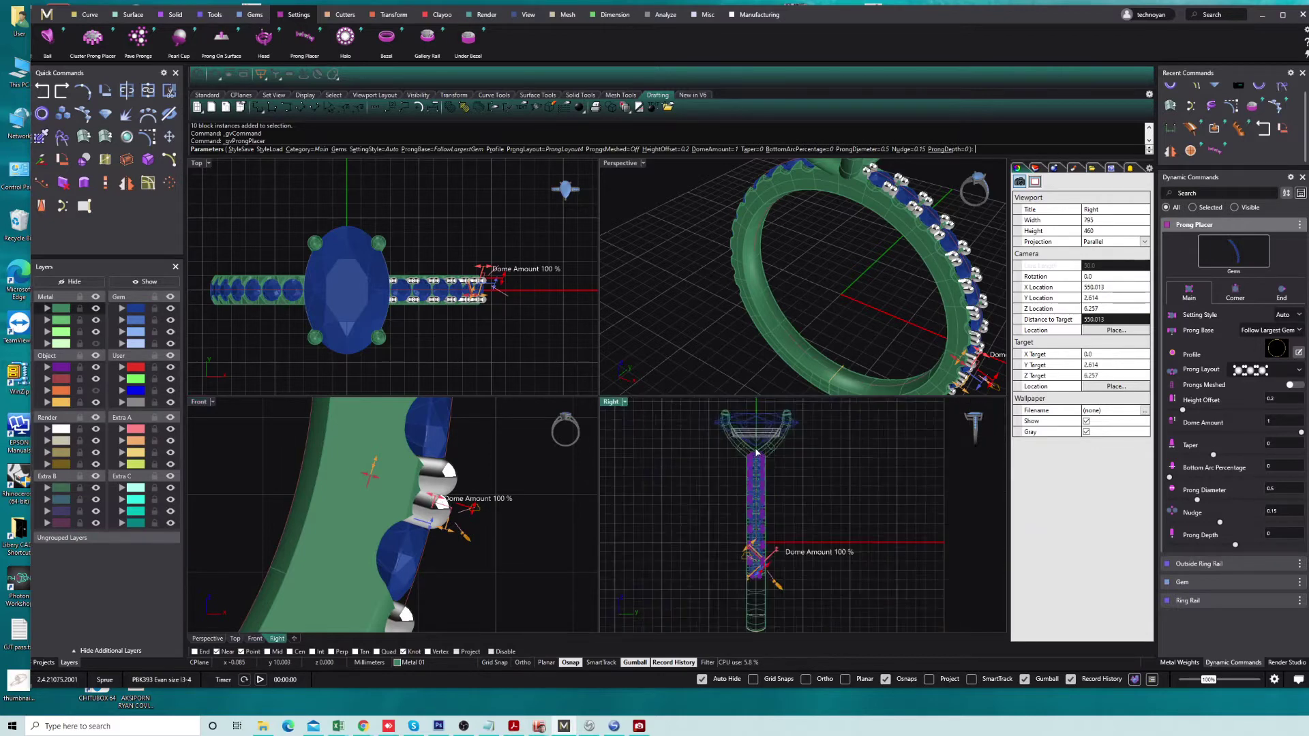
pyautogui.scroll(5, 743, 549)
pyautogui.scroll(2, 743, 549)
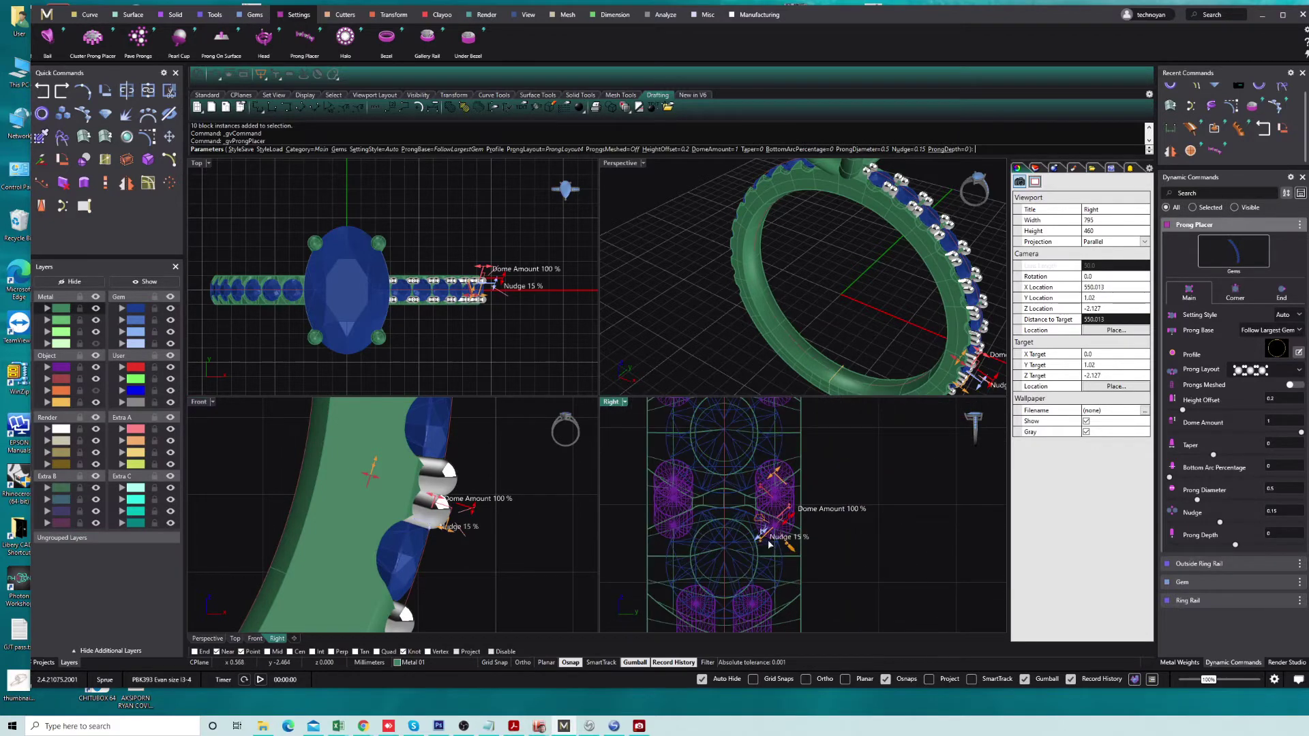
pyautogui.scroll(2, 767, 535)
pyautogui.moveTo(758, 527); pyautogui.dragTo(802, 503)
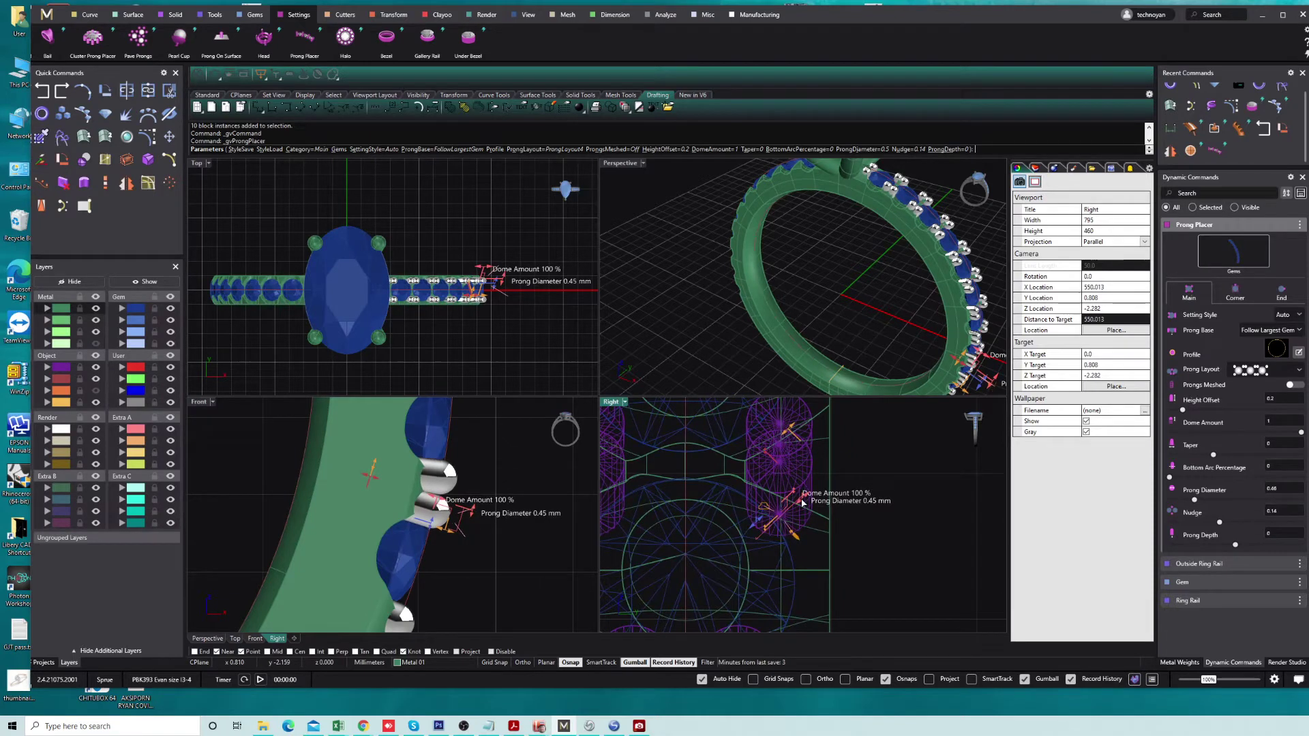
pyautogui.moveTo(852, 293); pyautogui.dragTo(790, 302, button='right')
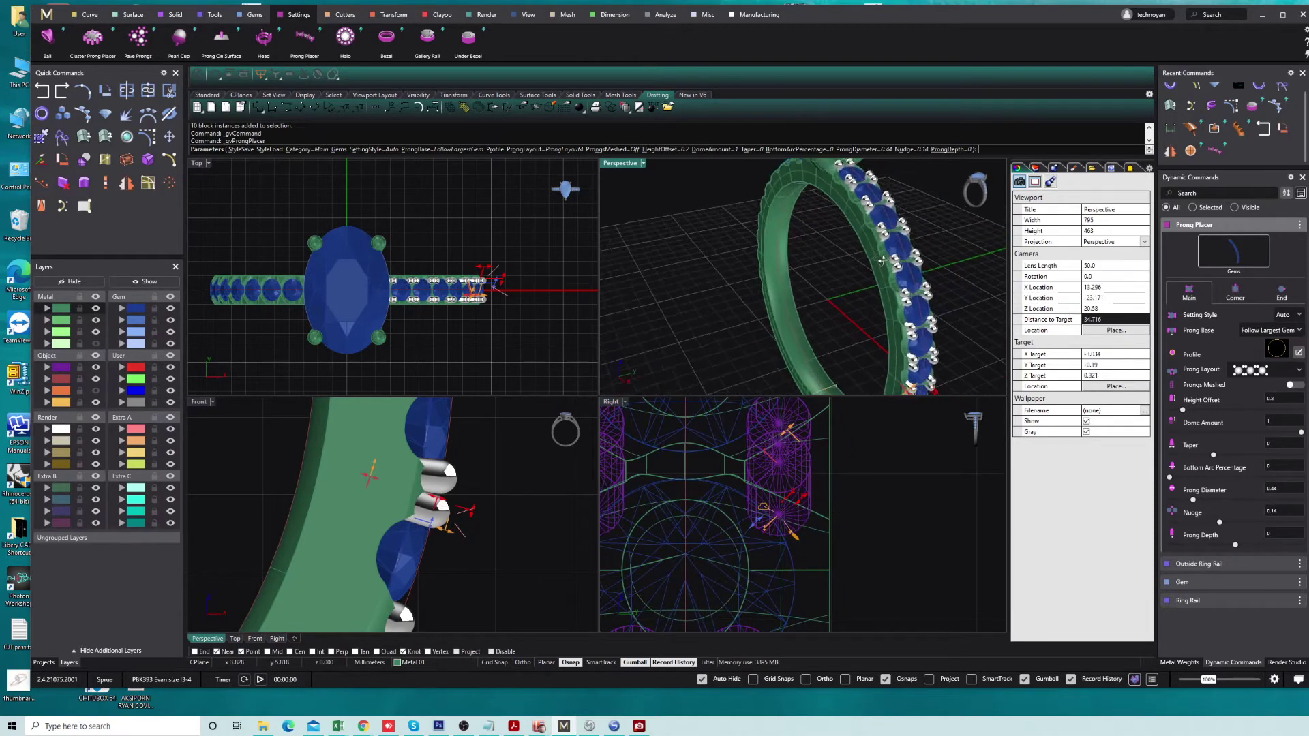
pyautogui.moveTo(446, 530); pyautogui.dragTo(442, 535)
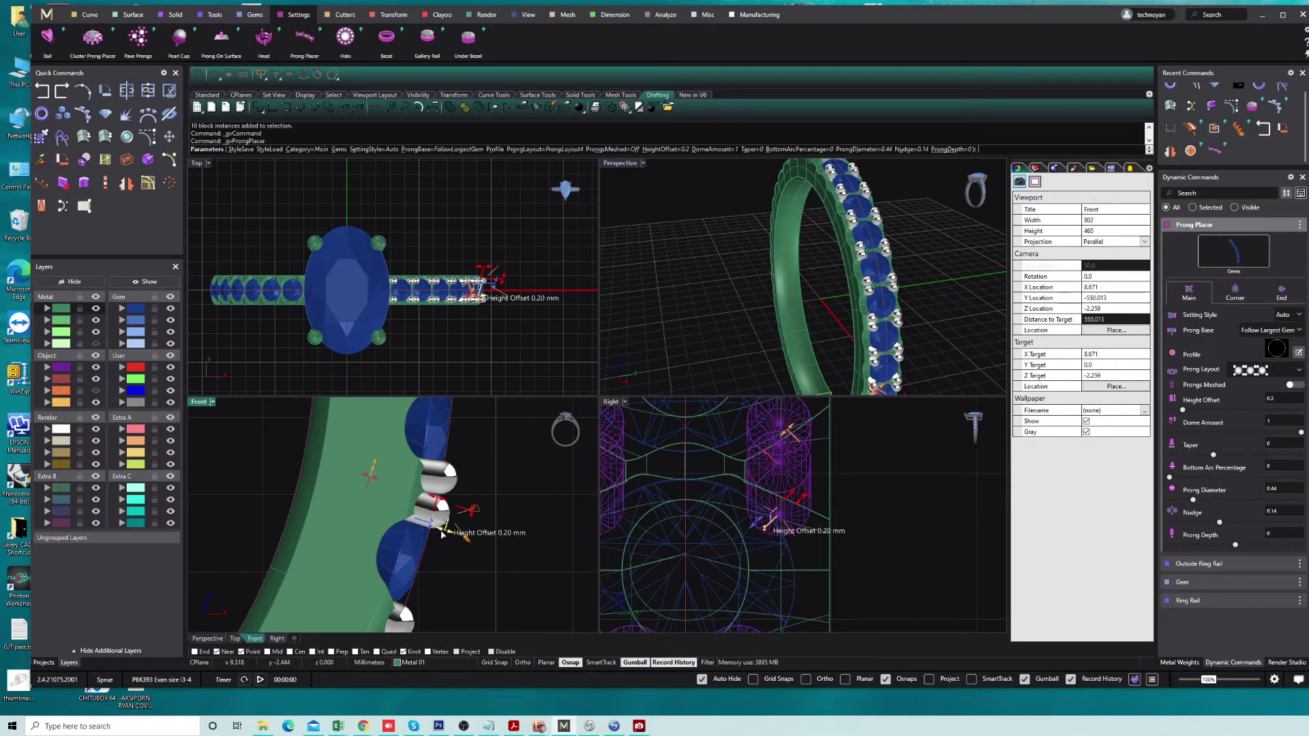
# Create the prongs, ungroup them and delete one unwanted prong pair.
pyautogui.press('Return')
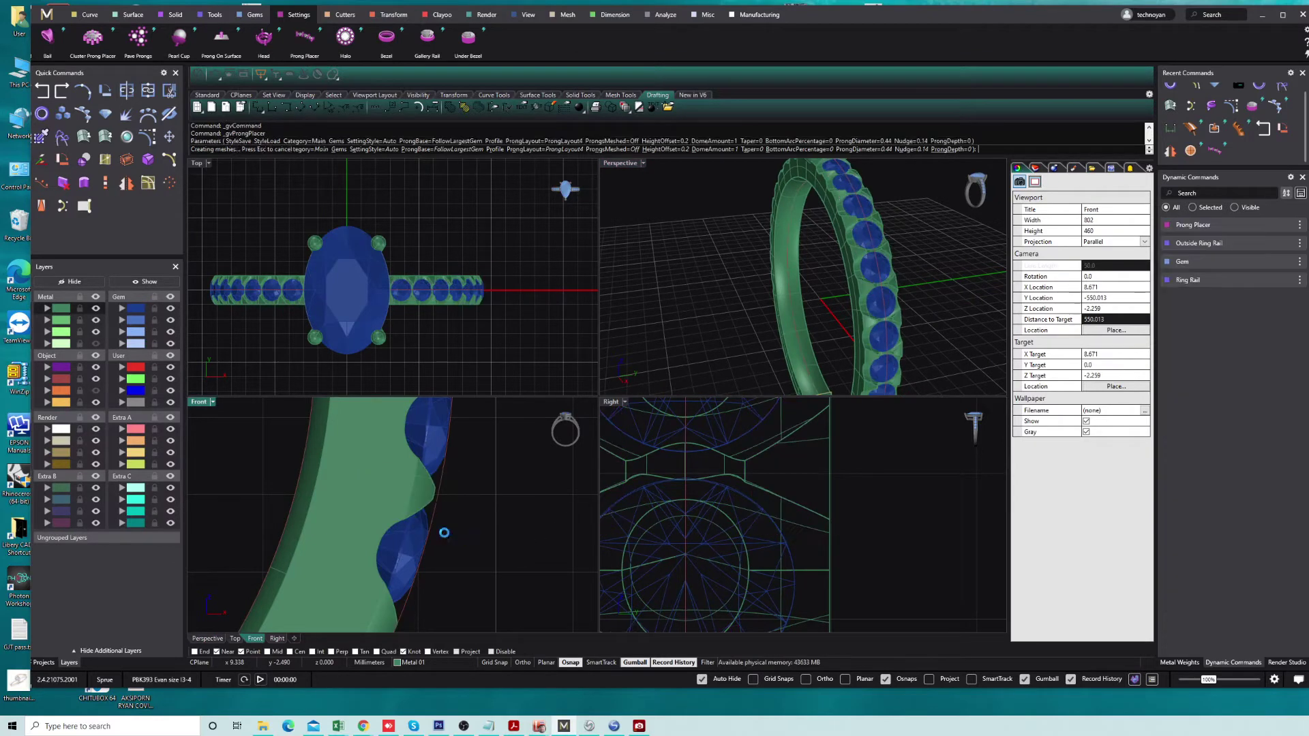
pyautogui.scroll(-2, 452, 519)
pyautogui.click(451, 519)
pyautogui.hotkey('ctrl', 'shift', 'g')
pyautogui.click(428, 574)
pyautogui.press('Delete')
# Mirror a neighbouring prong pair to fill the gap left by the deleted one.
pyautogui.click(444, 522)
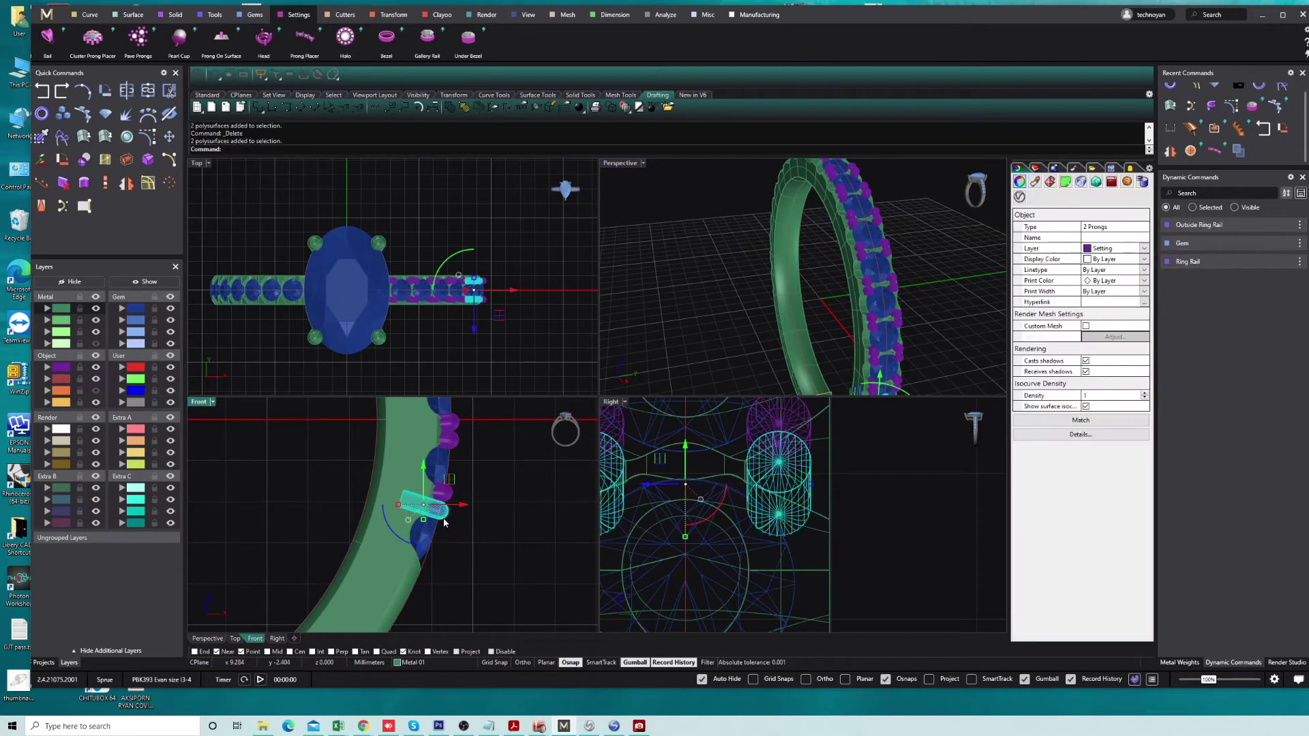
pyautogui.click(125, 184)
pyautogui.scroll(5, 422, 525)
pyautogui.click(335, 518)
pyautogui.click(476, 578)
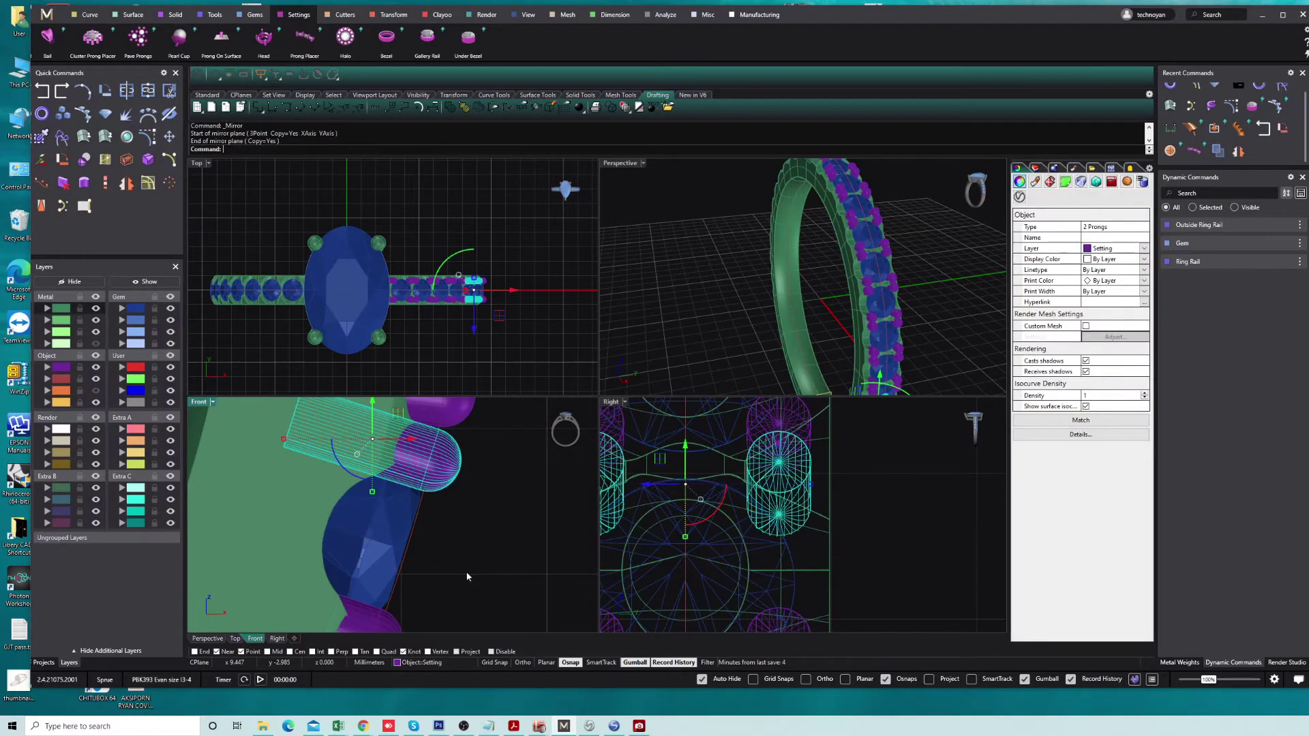
pyautogui.scroll(-5, 469, 574)
pyautogui.scroll(2, 469, 575)
pyautogui.scroll(3, 368, 450)
pyautogui.scroll(3, 337, 440)
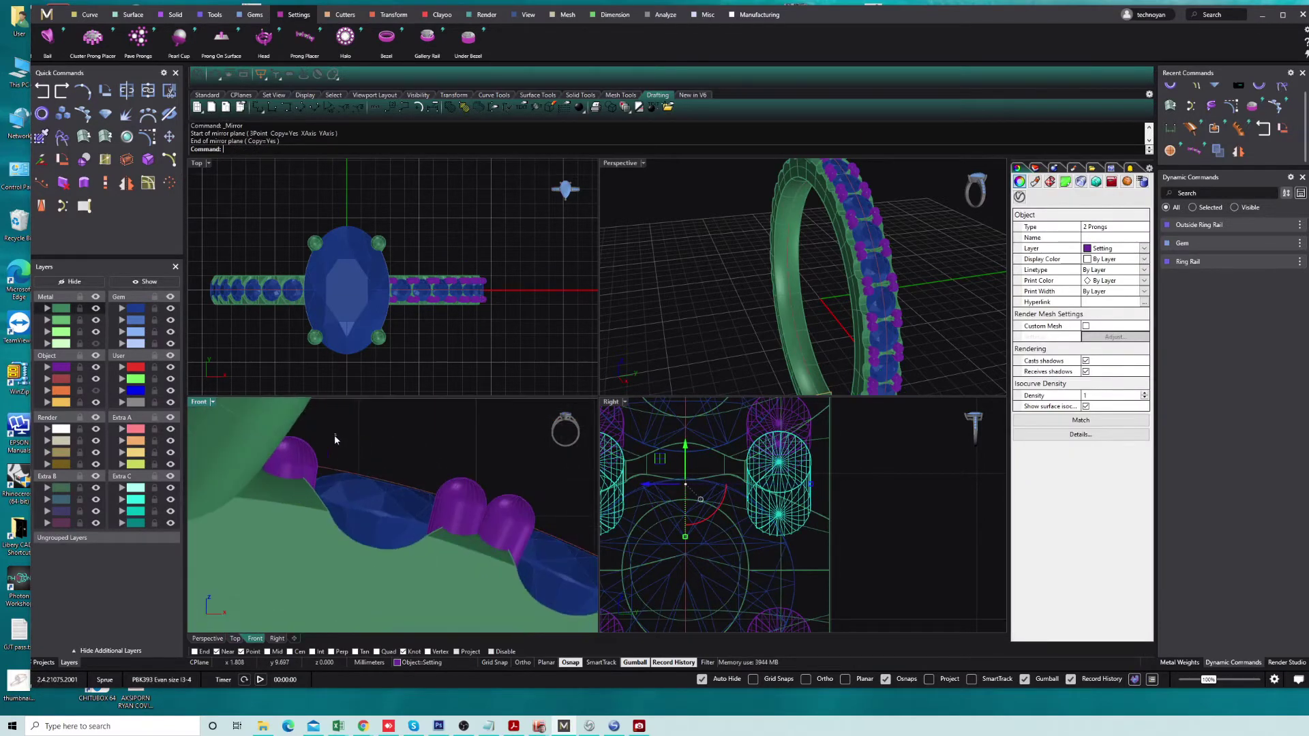
# Delete another unwanted prong pair and mirror a copy into its place.
pyautogui.click(307, 461)
pyautogui.press('Delete')
pyautogui.click(444, 485)
pyautogui.rightClick(355, 511)
pyautogui.click(338, 552)
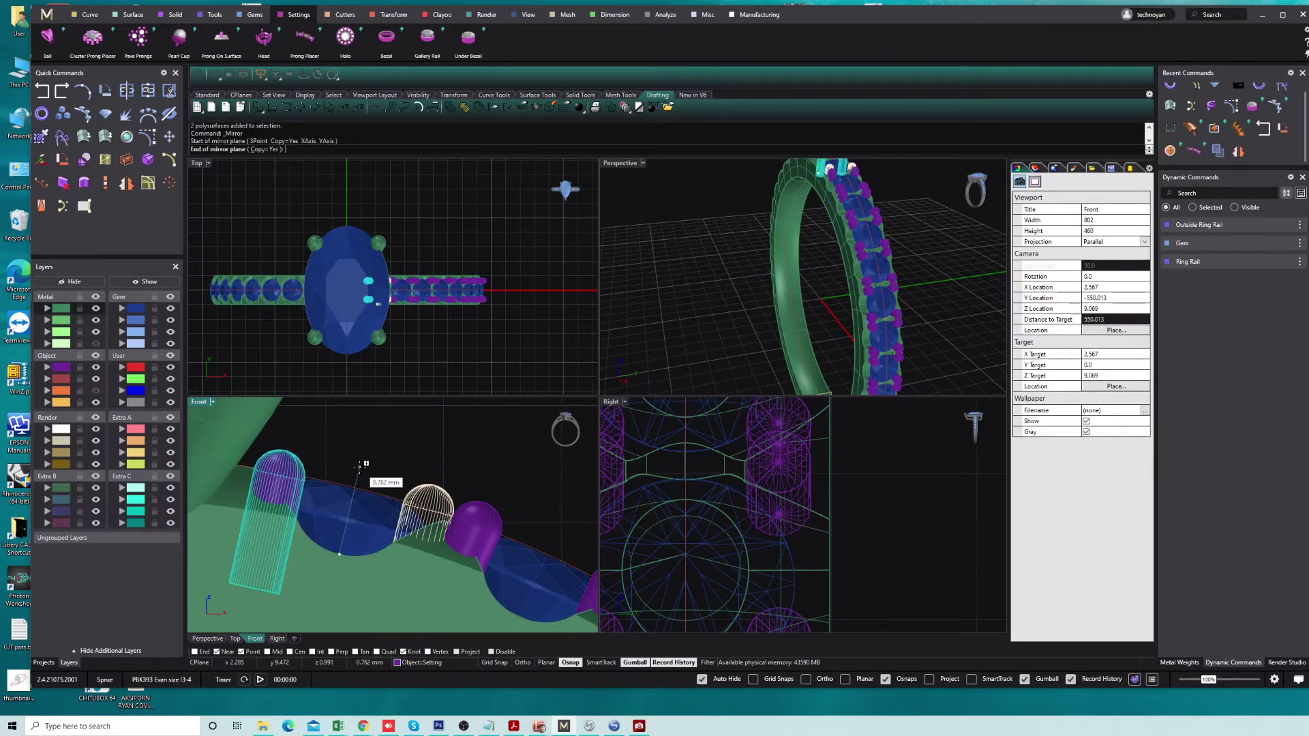
pyautogui.click(366, 469)
pyautogui.scroll(-4, 375, 467)
# Group all 40 prongs and mirror the group onto the band's left side.
pyautogui.press('Escape')
pyautogui.click(61, 367)
pyautogui.moveTo(309, 475); pyautogui.dragTo(336, 445, button='right')
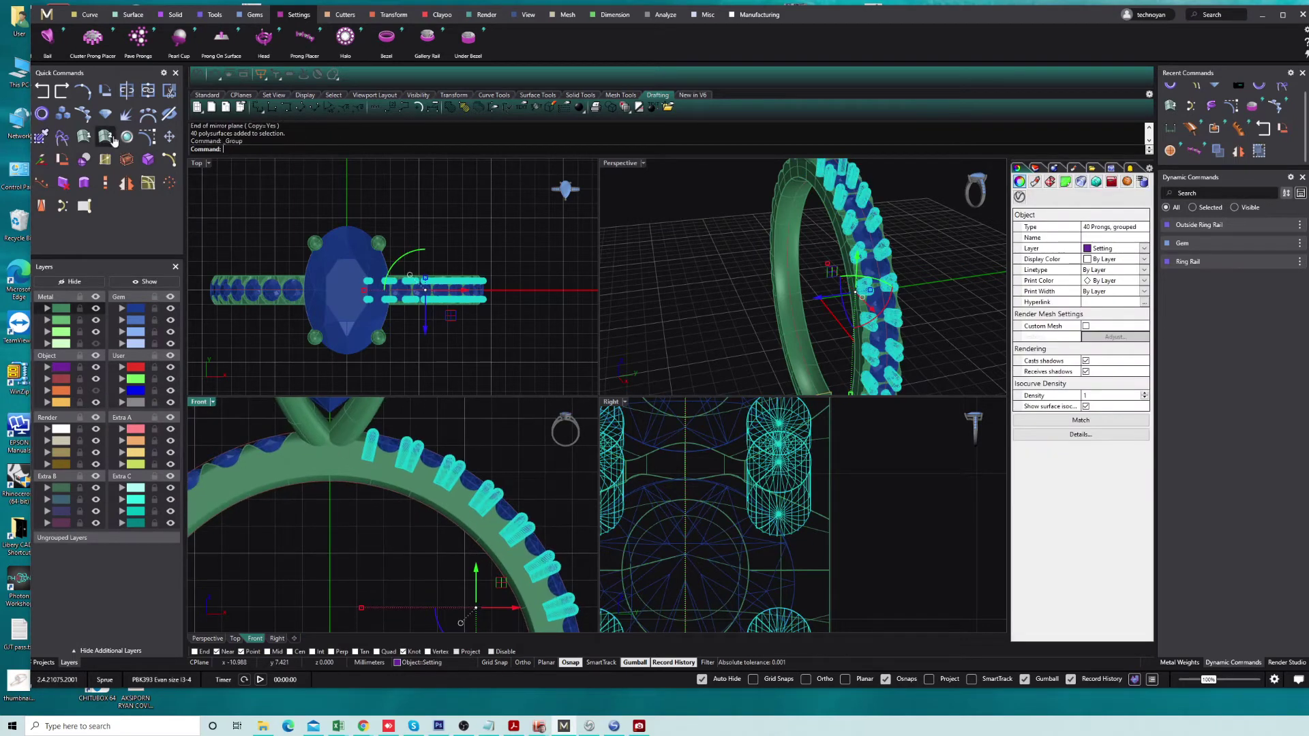
pyautogui.click(127, 183)
pyautogui.click(335, 532)
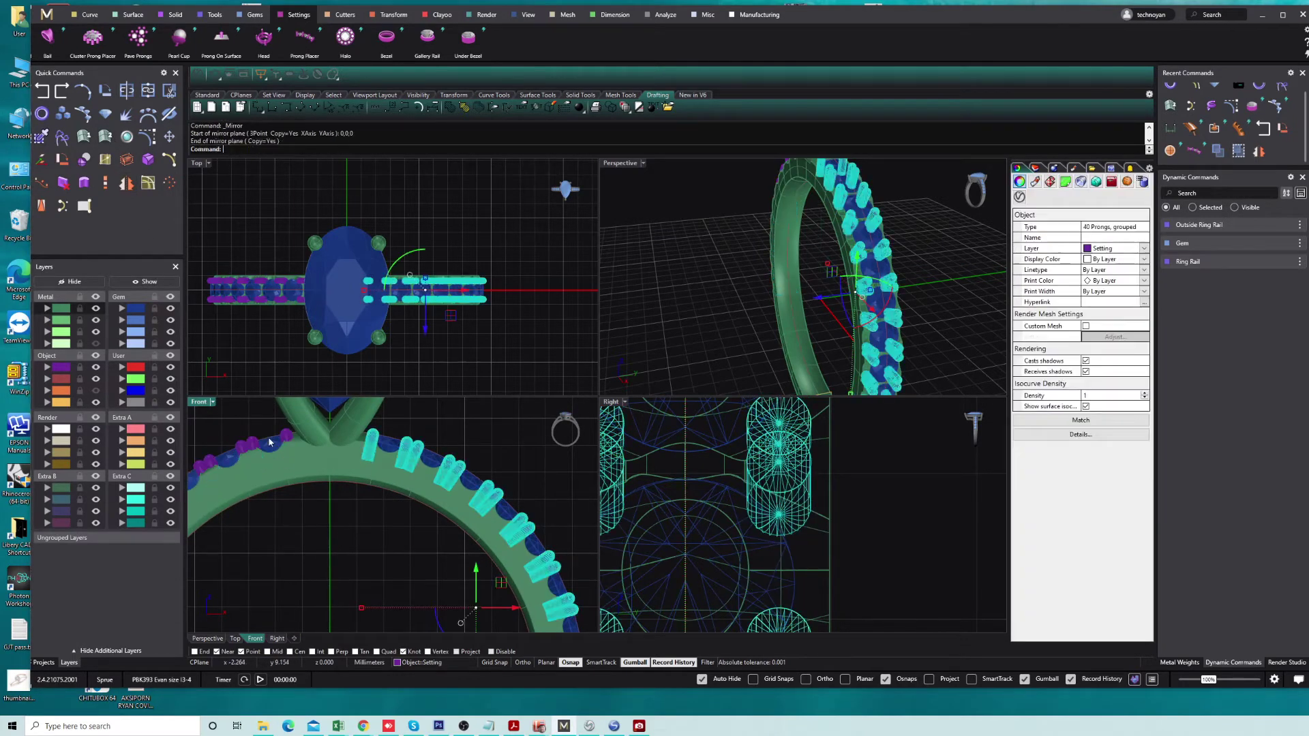
pyautogui.keyDown('shift'); pyautogui.click(283, 433); pyautogui.keyUp('shift')
pyautogui.keyDown('shift'); pyautogui.click(321, 477); pyautogui.keyUp('shift')
pyautogui.click(336, 535)
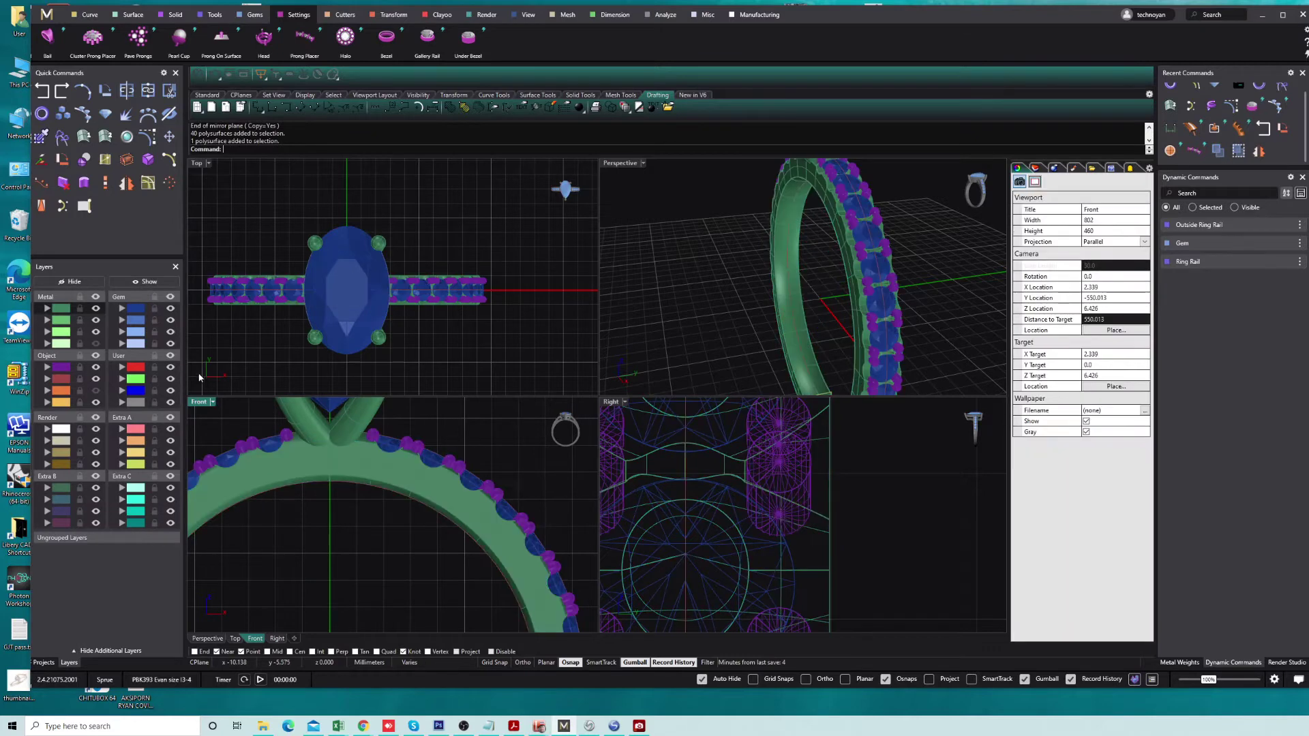
pyautogui.click(198, 402)
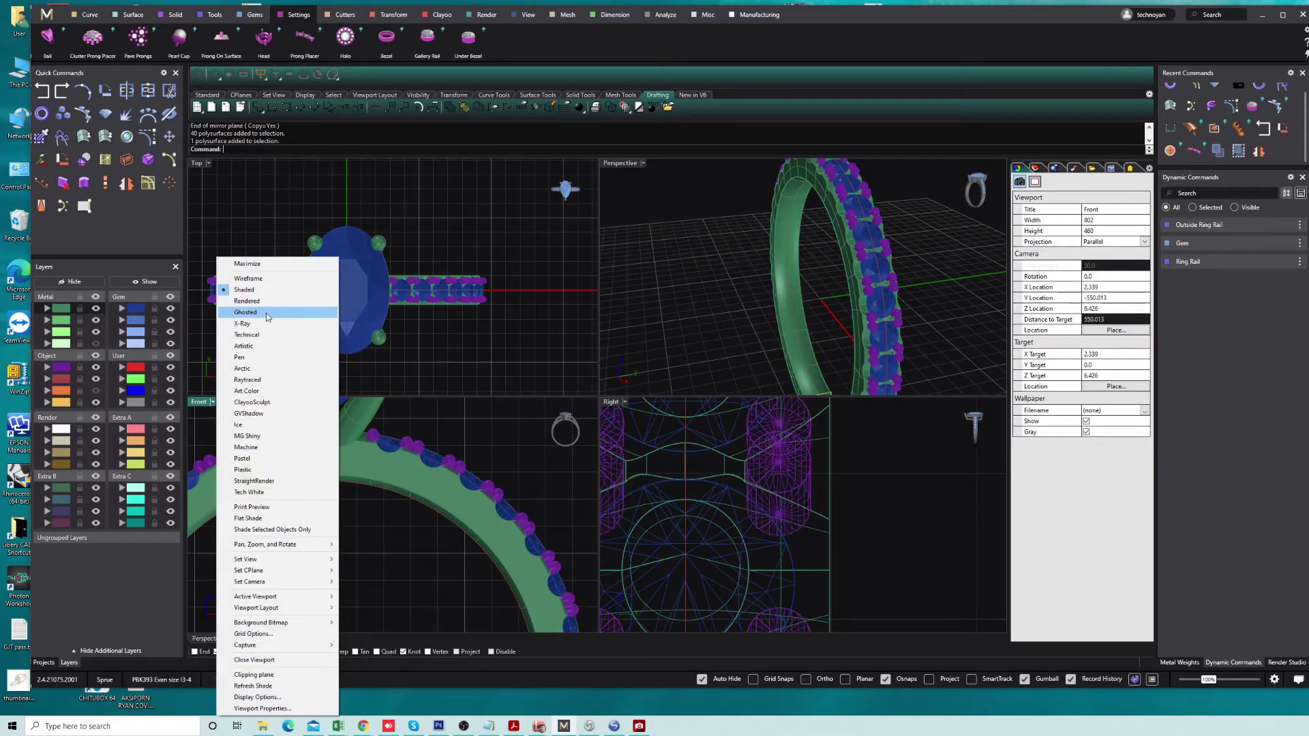
# Switch the Front view to wireframe and zoom in on the curves under the gem.
pyautogui.click(248, 278)
pyautogui.moveTo(360, 443); pyautogui.dragTo(363, 494, button='right')
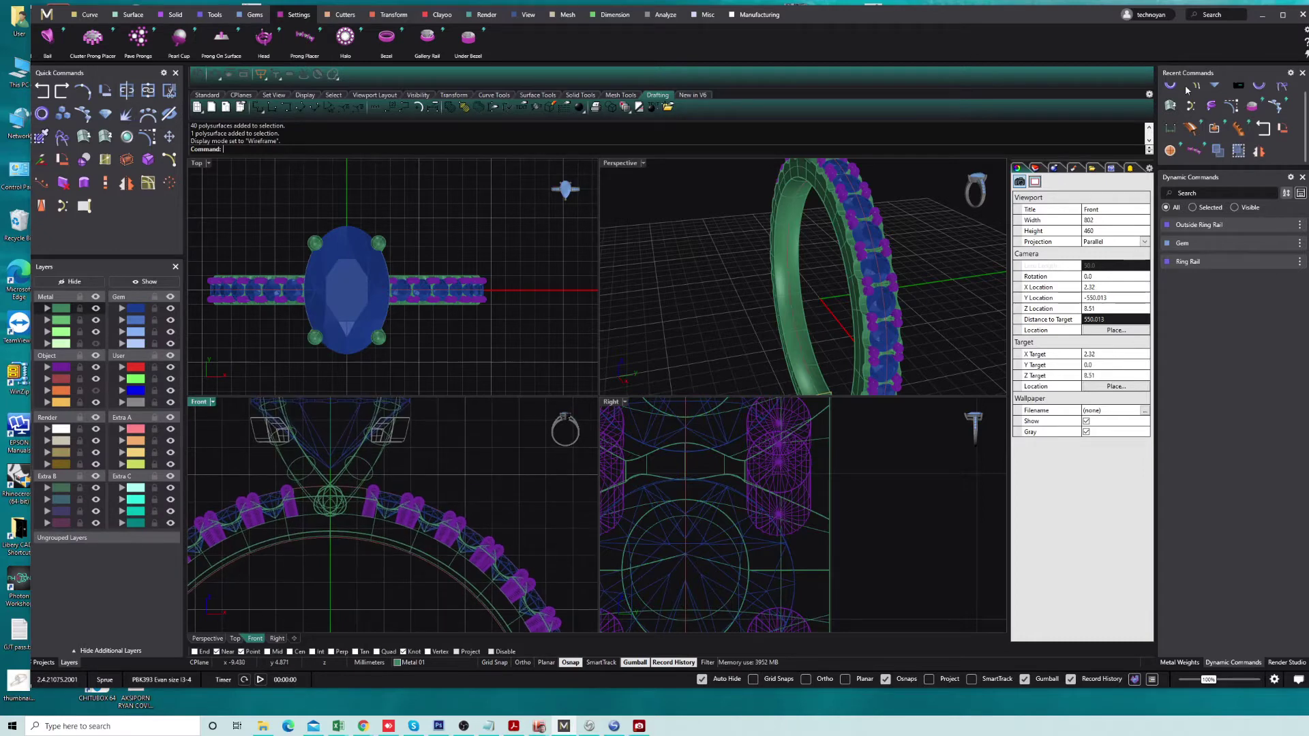
pyautogui.scroll(1, 1186, 90)
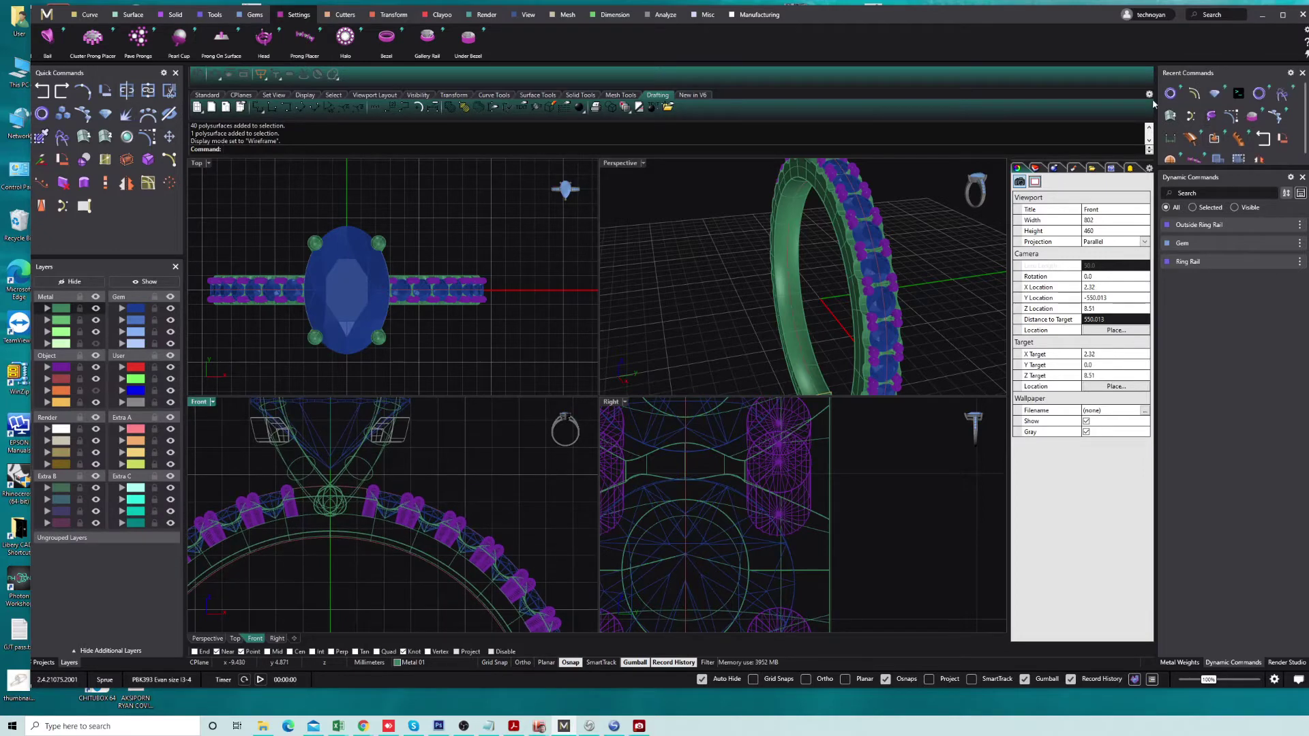
pyautogui.click(90, 14)
pyautogui.click(585, 47)
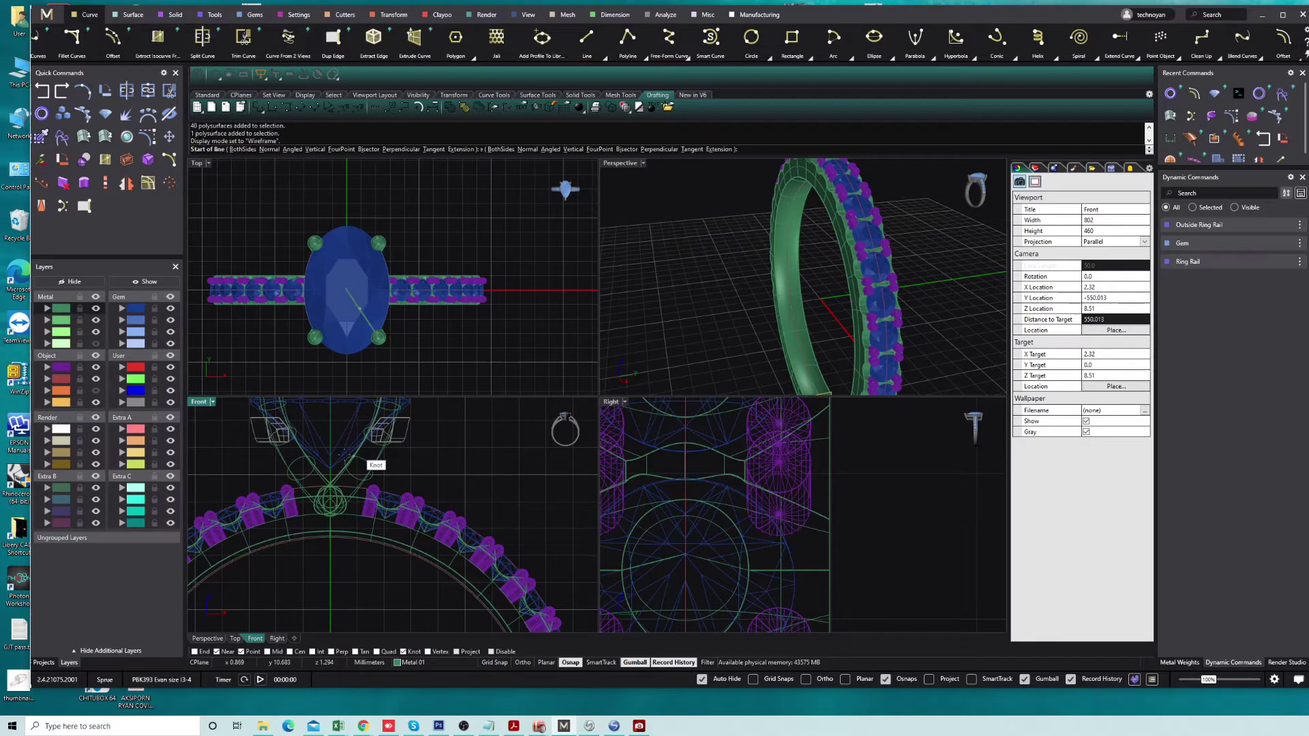
pyautogui.scroll(2, 375, 463)
pyautogui.scroll(2, 375, 462)
pyautogui.click(377, 459)
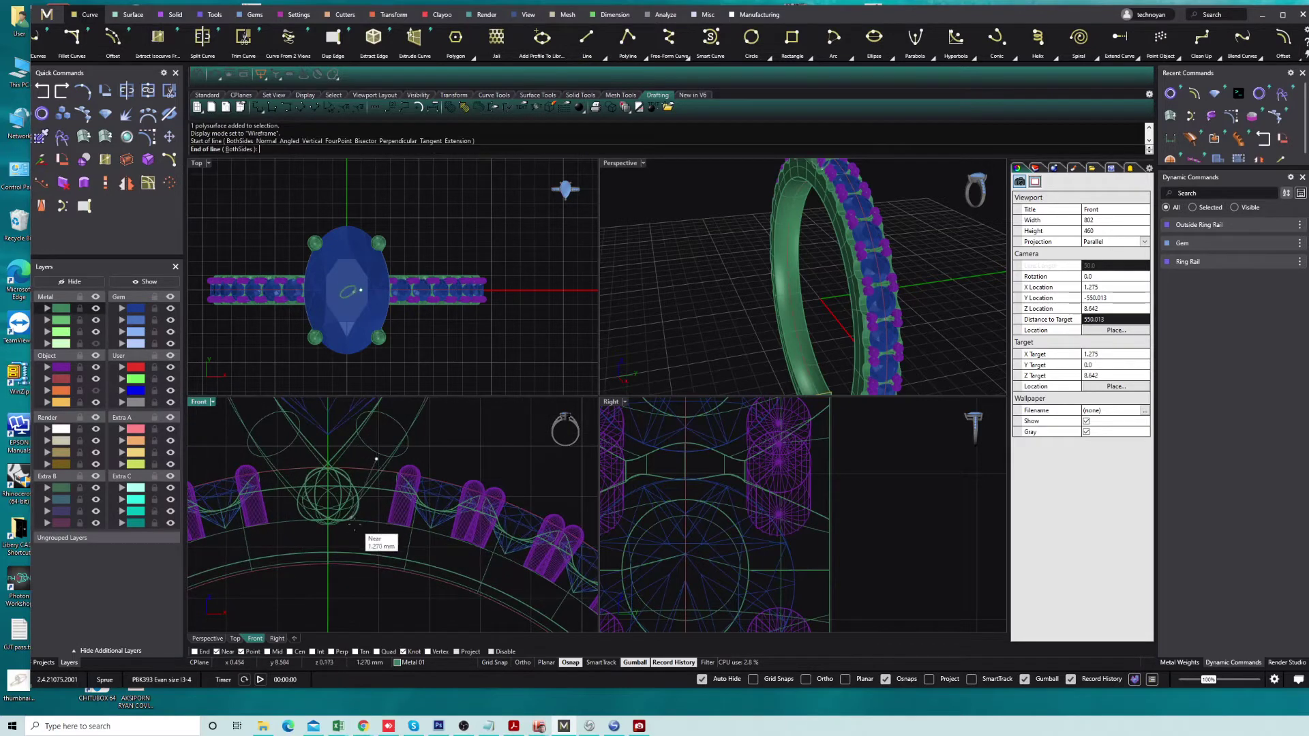
pyautogui.press('Escape')
pyautogui.click(362, 521)
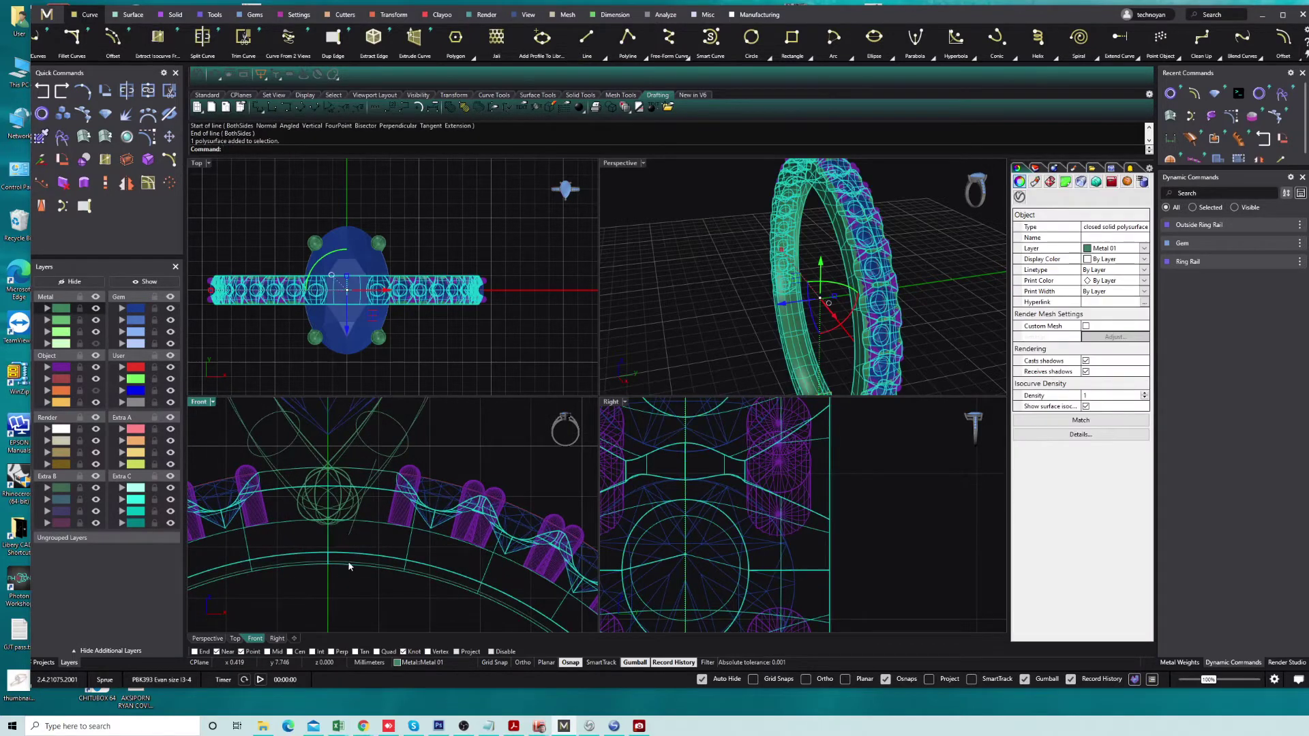
pyautogui.press('Escape')
# Resize the closed profile curve and shift the open curve near the ring top.
pyautogui.click(348, 562)
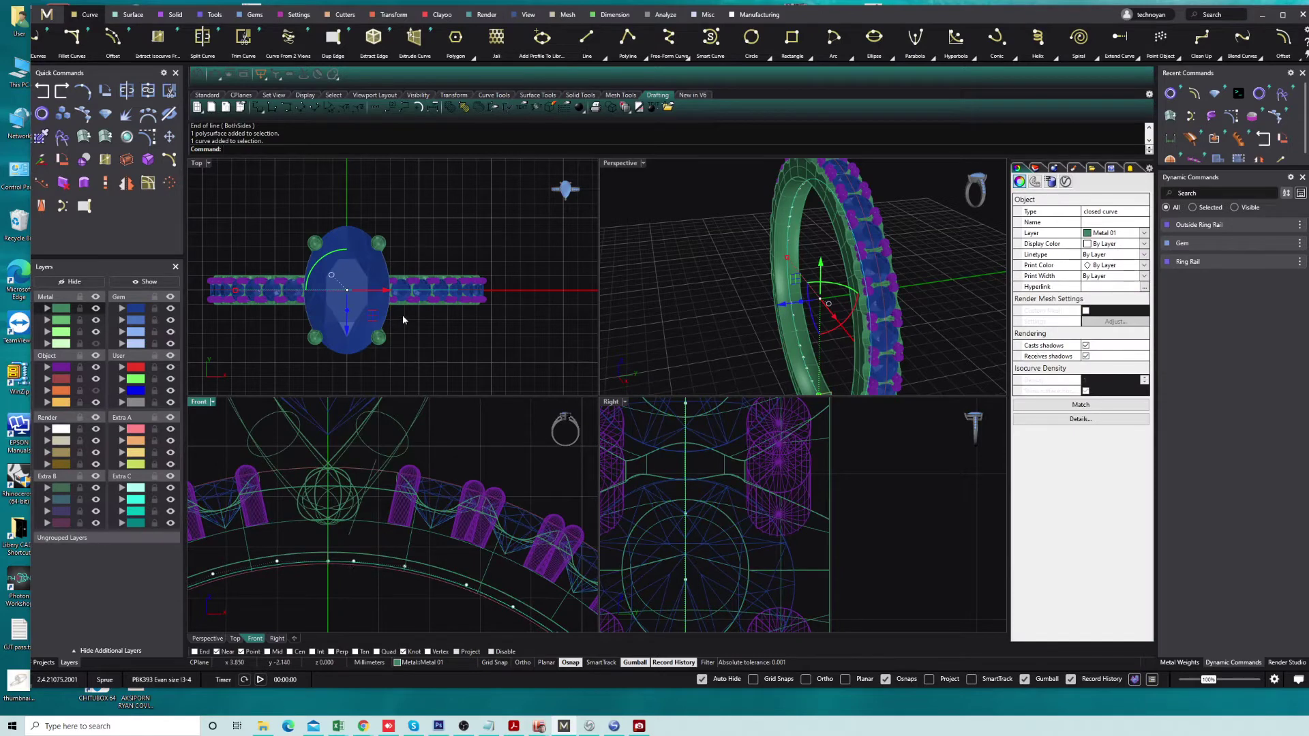
pyautogui.scroll(-3, 405, 516)
pyautogui.scroll(-2, 405, 516)
pyautogui.moveTo(401, 559)
pyautogui.mouseDown()
pyautogui.moveTo(282, 580)
pyautogui.moveTo(386, 524)
pyautogui.mouseUp()
pyautogui.click(884, 400)
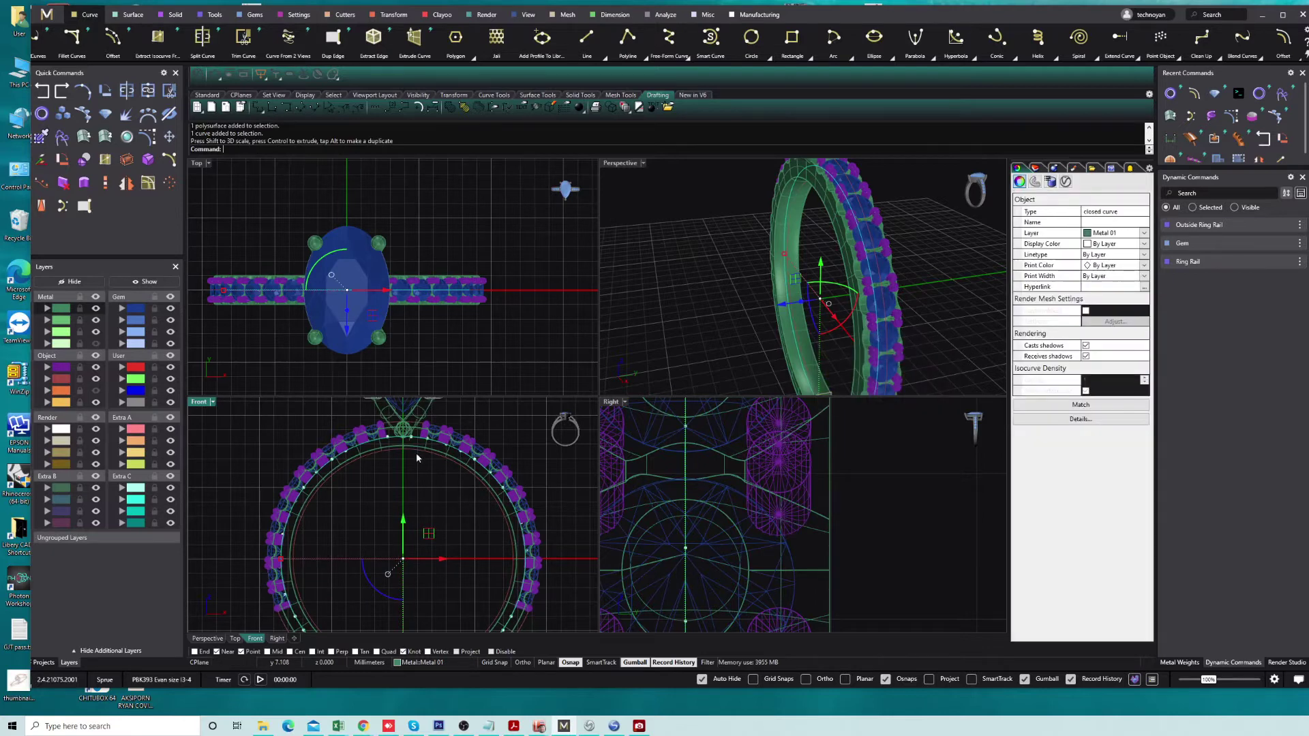
pyautogui.scroll(4, 420, 463)
pyautogui.click(418, 488)
pyautogui.moveTo(396, 523); pyautogui.dragTo(386, 527)
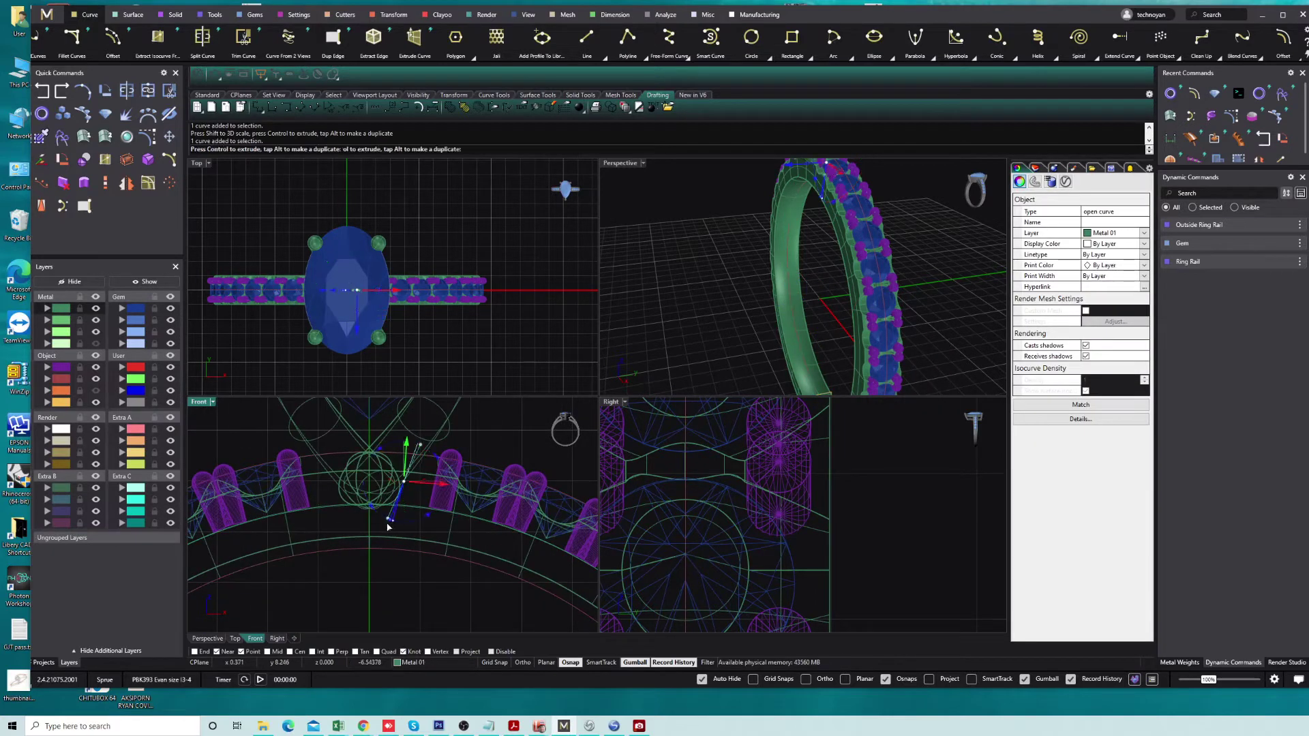
# Mirror the open curve, move all three curves to layer User 01 and hide the Metal layer.
pyautogui.click(126, 183)
pyautogui.click(372, 576)
pyautogui.click(354, 554)
pyautogui.click(352, 521)
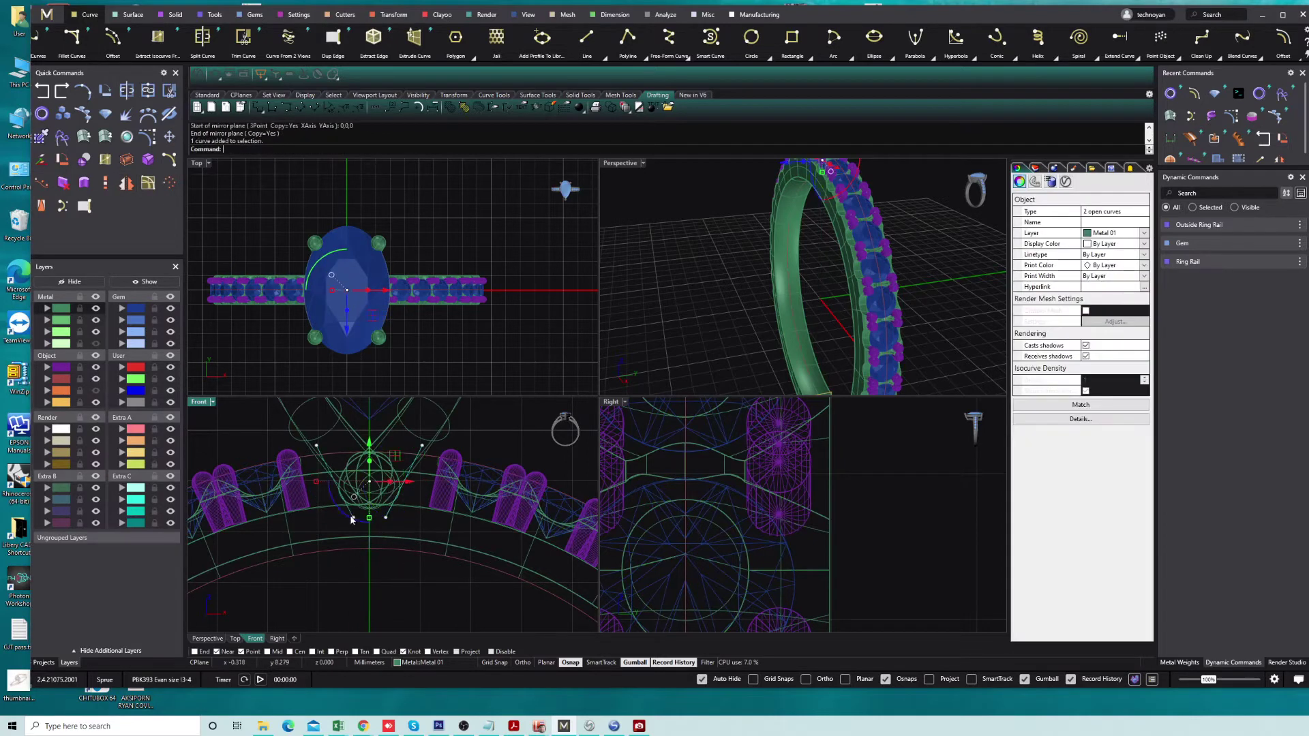
pyautogui.keyDown('shift'); pyautogui.click(336, 513); pyautogui.keyUp('shift')
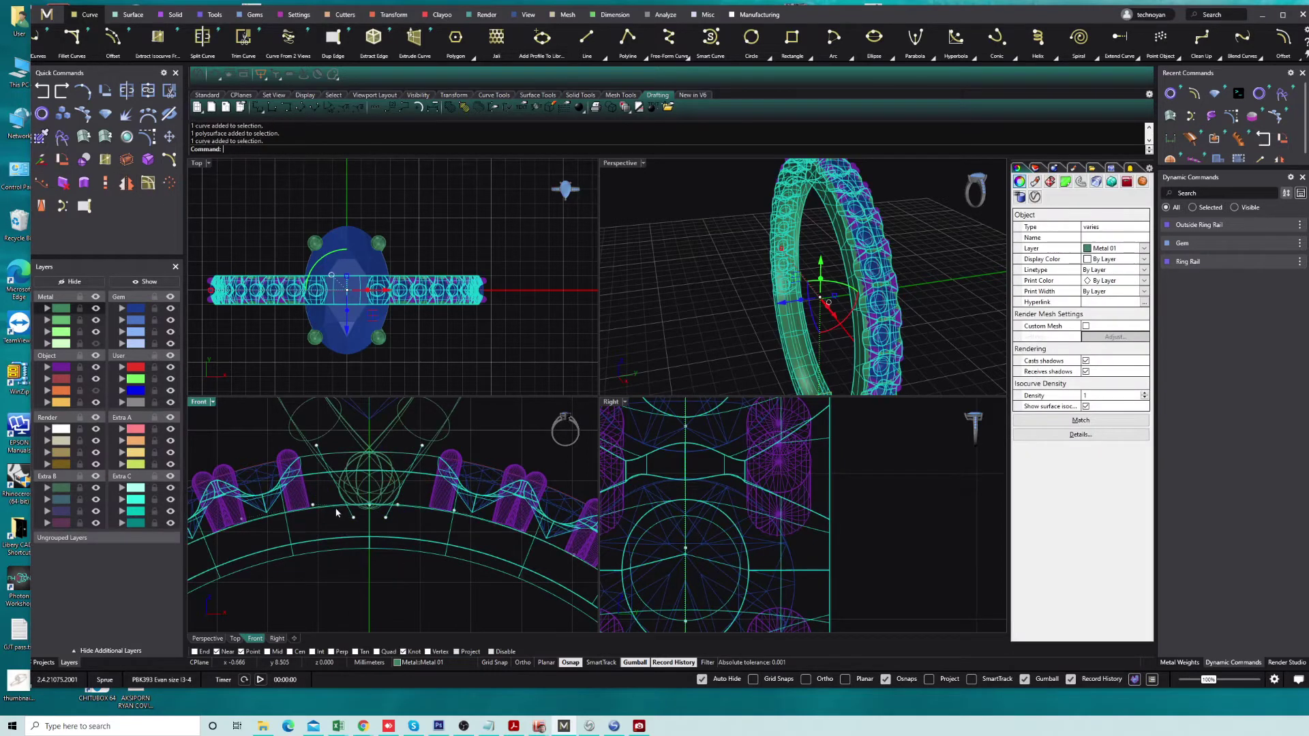
pyautogui.keyDown('ctrl'); pyautogui.click(348, 545); pyautogui.keyUp('ctrl')
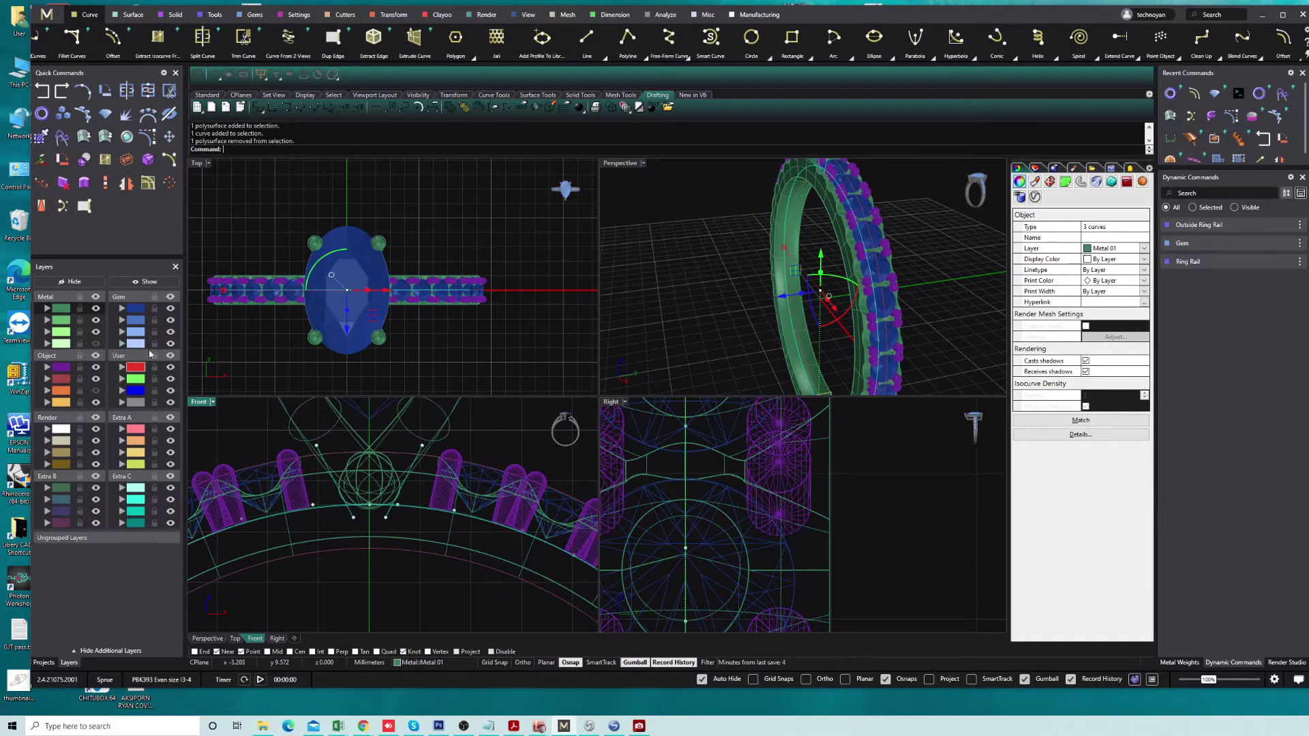
pyautogui.click(127, 368)
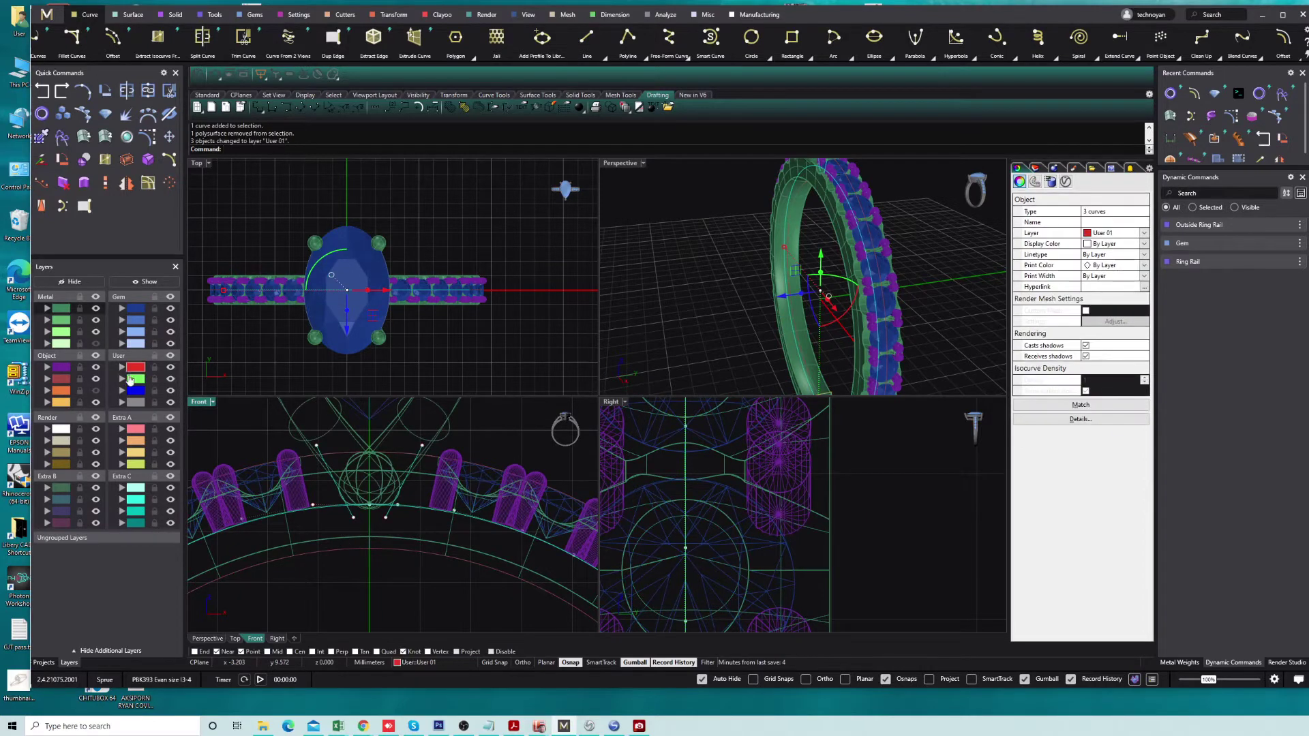
pyautogui.click(97, 308)
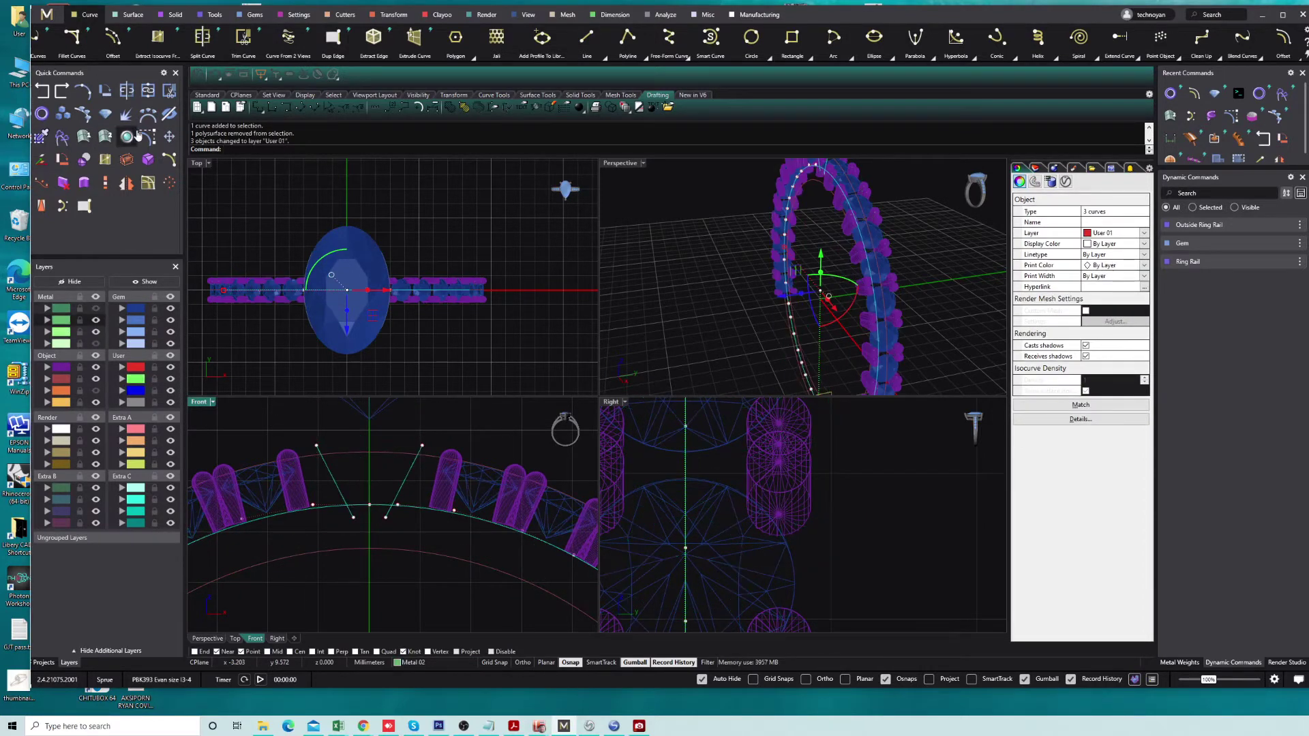
# Trim the V line extensions and outer rail arc, then join the three curves.
pyautogui.click(350, 513)
pyautogui.click(334, 509)
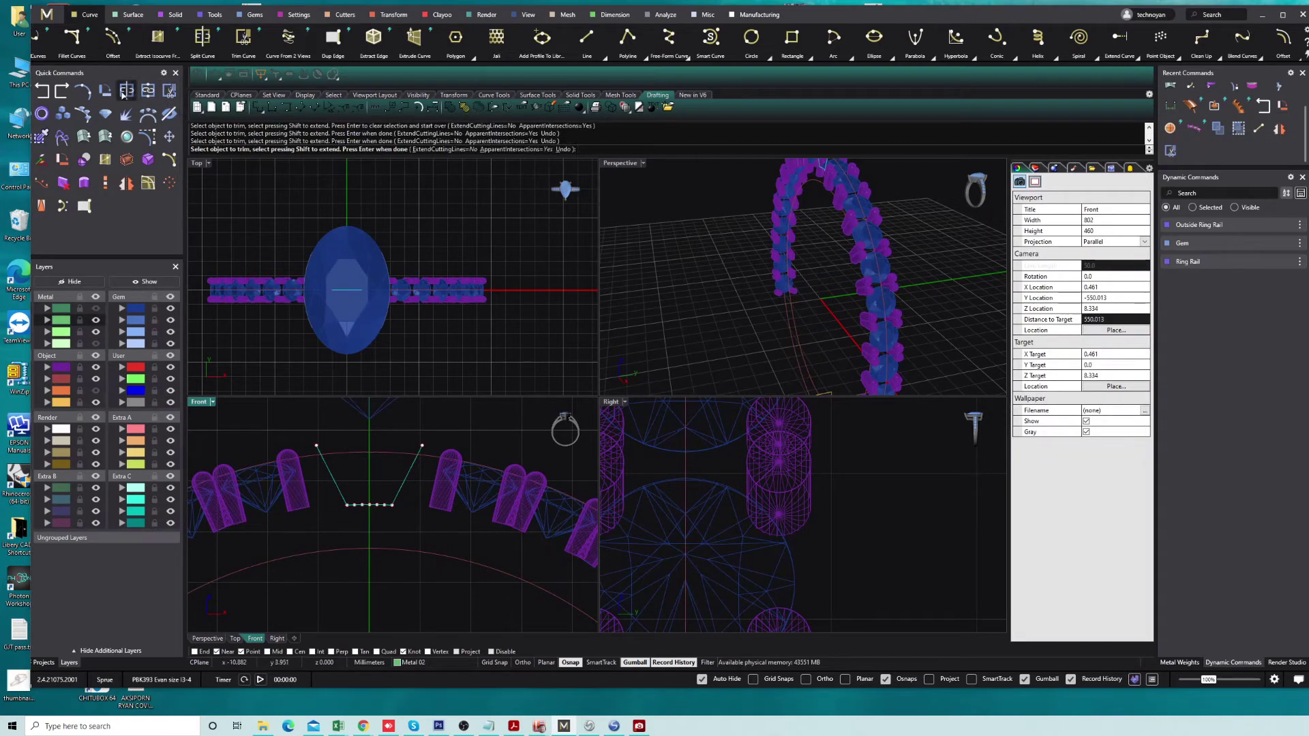
pyautogui.click(147, 92)
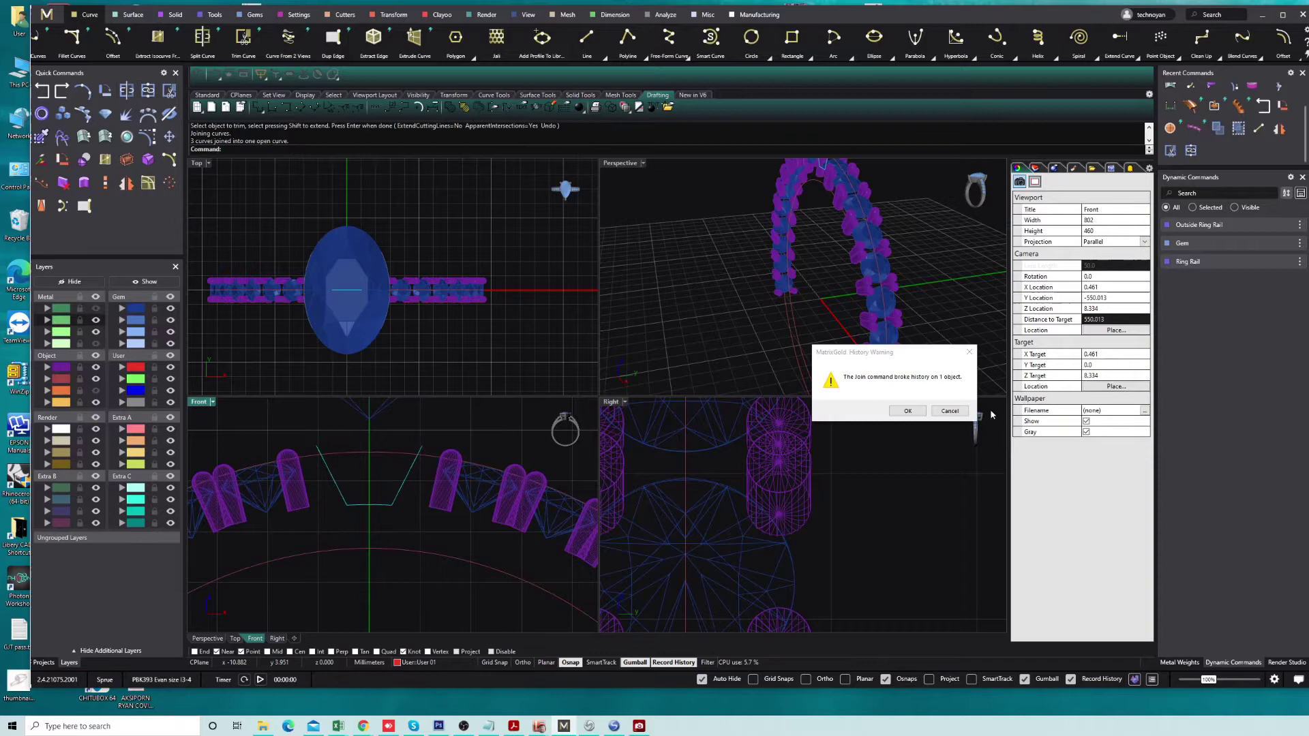
pyautogui.click(919, 412)
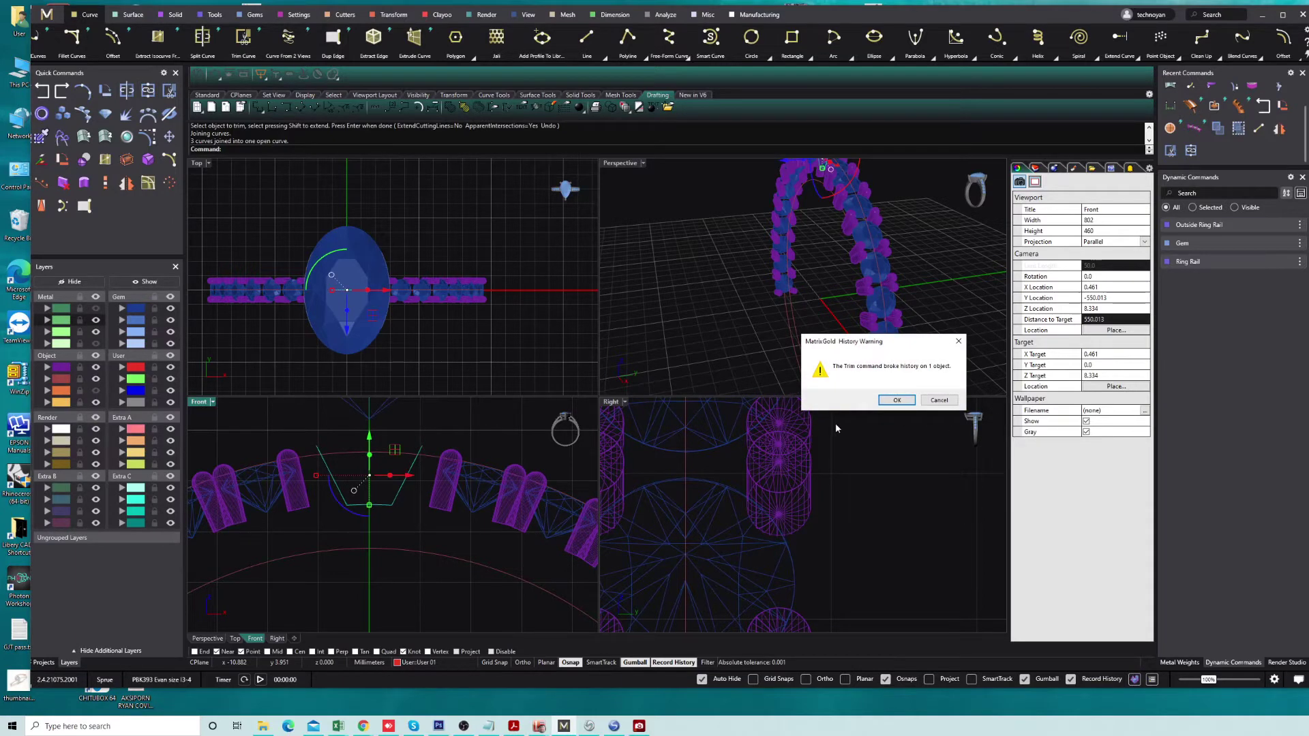
pyautogui.click(897, 400)
pyautogui.click(869, 469)
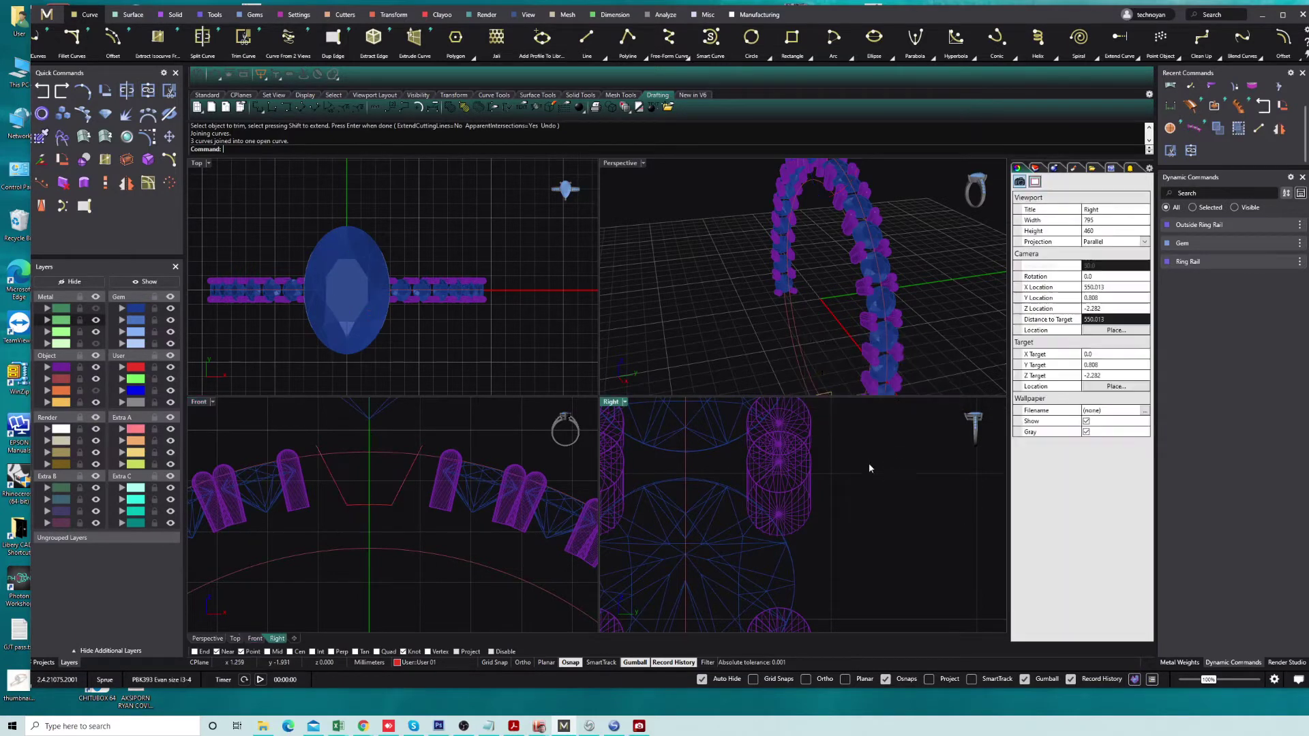
# Close the V profile with a line across its top endpoints, joining it into a trapezoid.
pyautogui.click(405, 478)
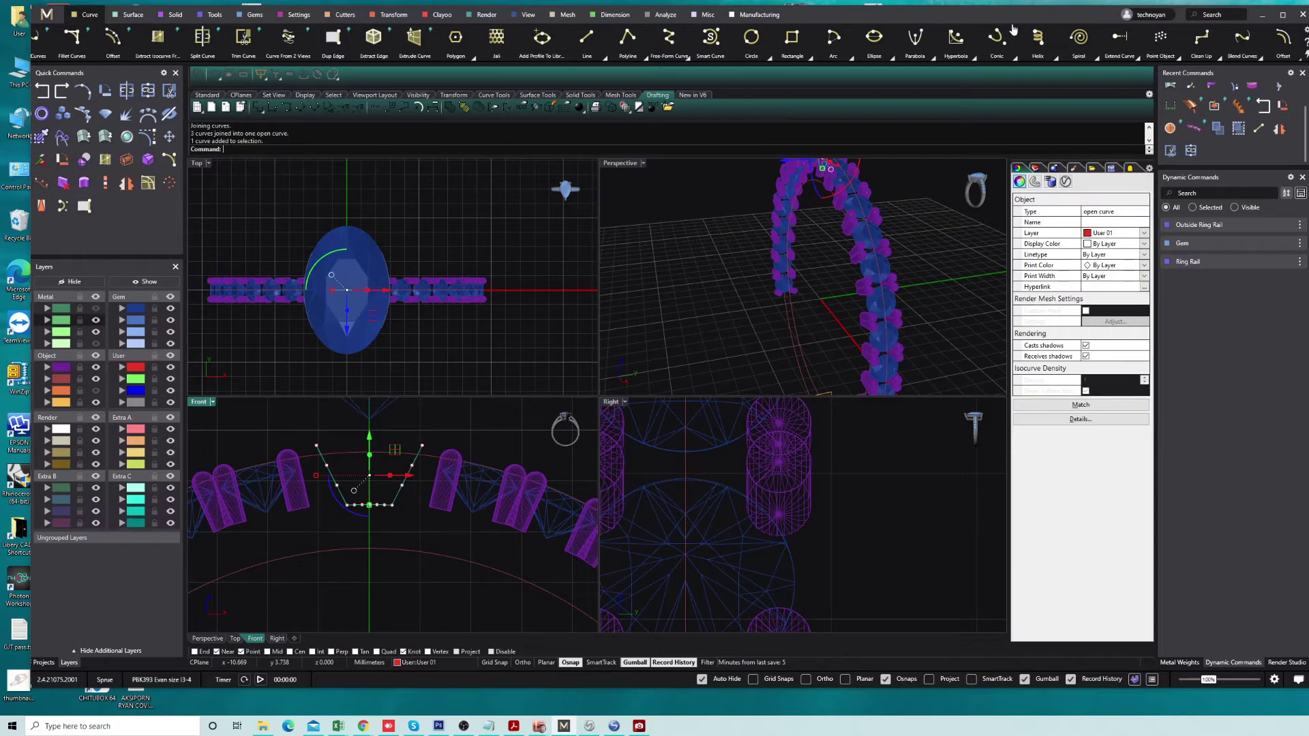
pyautogui.click(586, 38)
pyautogui.click(316, 446)
pyautogui.click(422, 446)
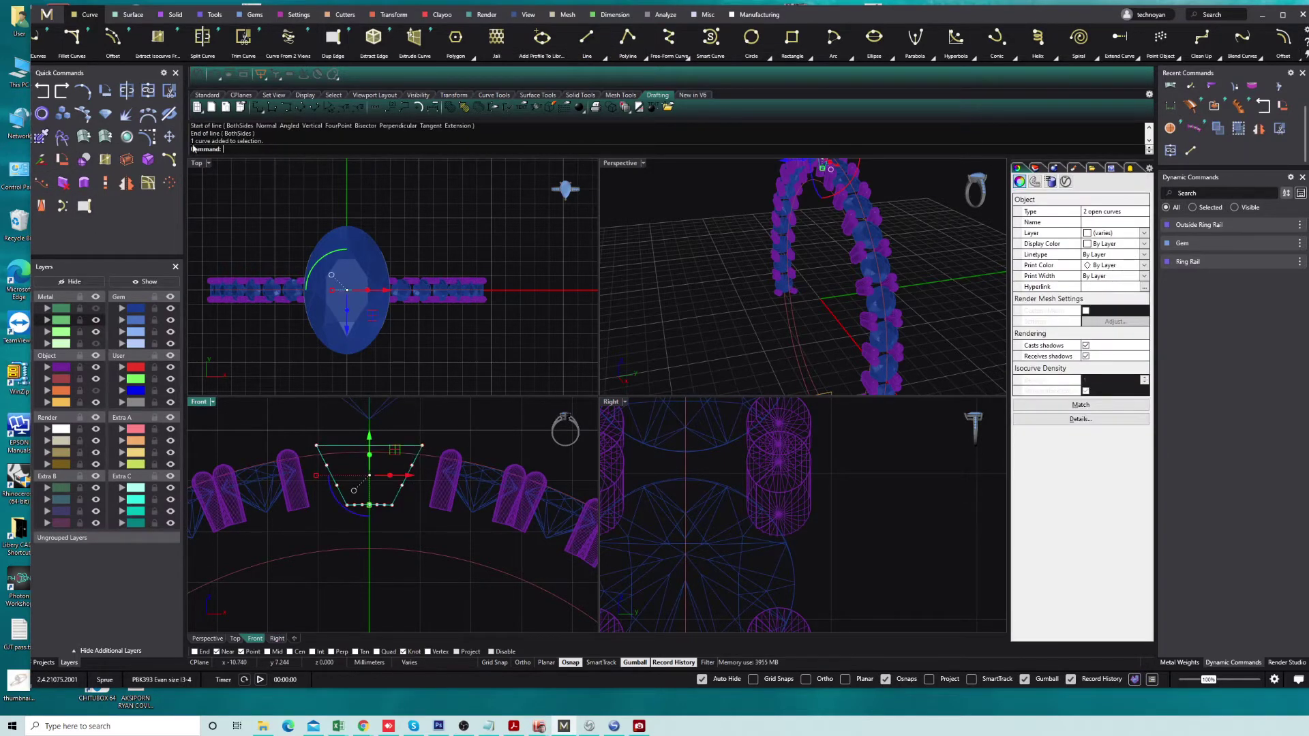
pyautogui.click(156, 94)
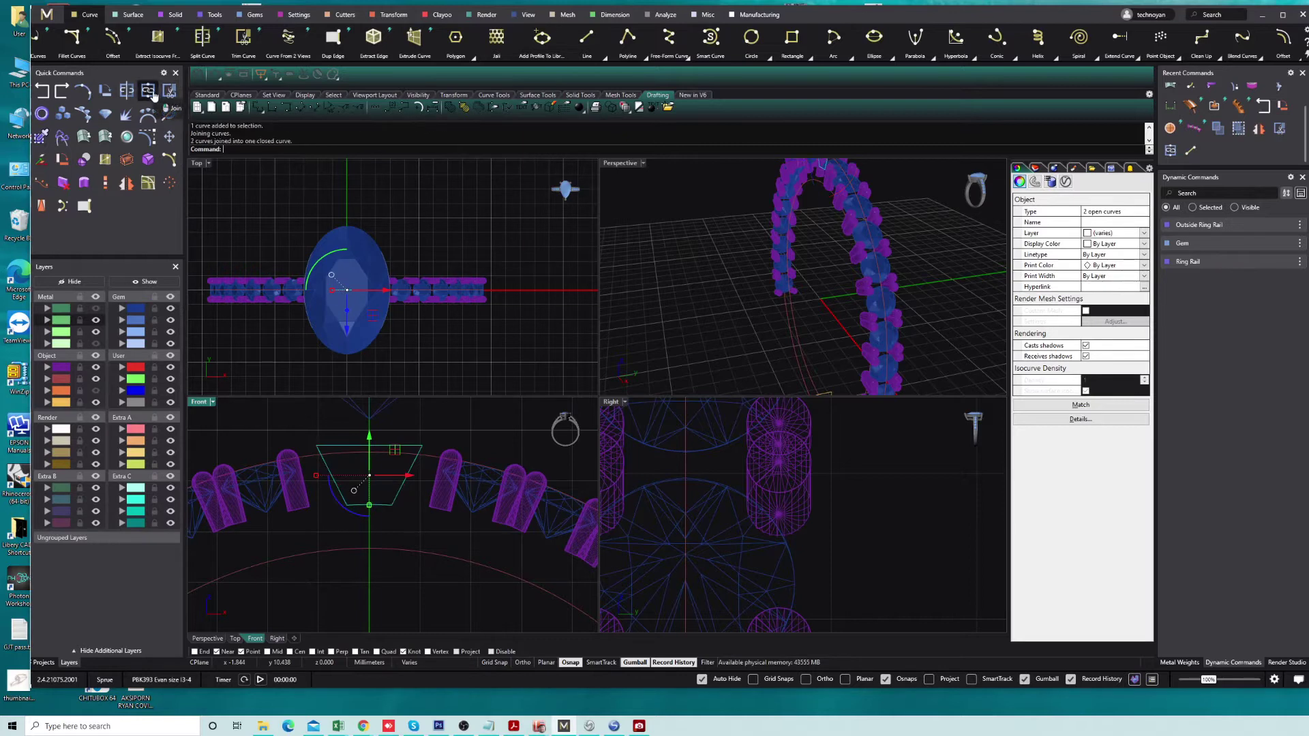
pyautogui.click(84, 183)
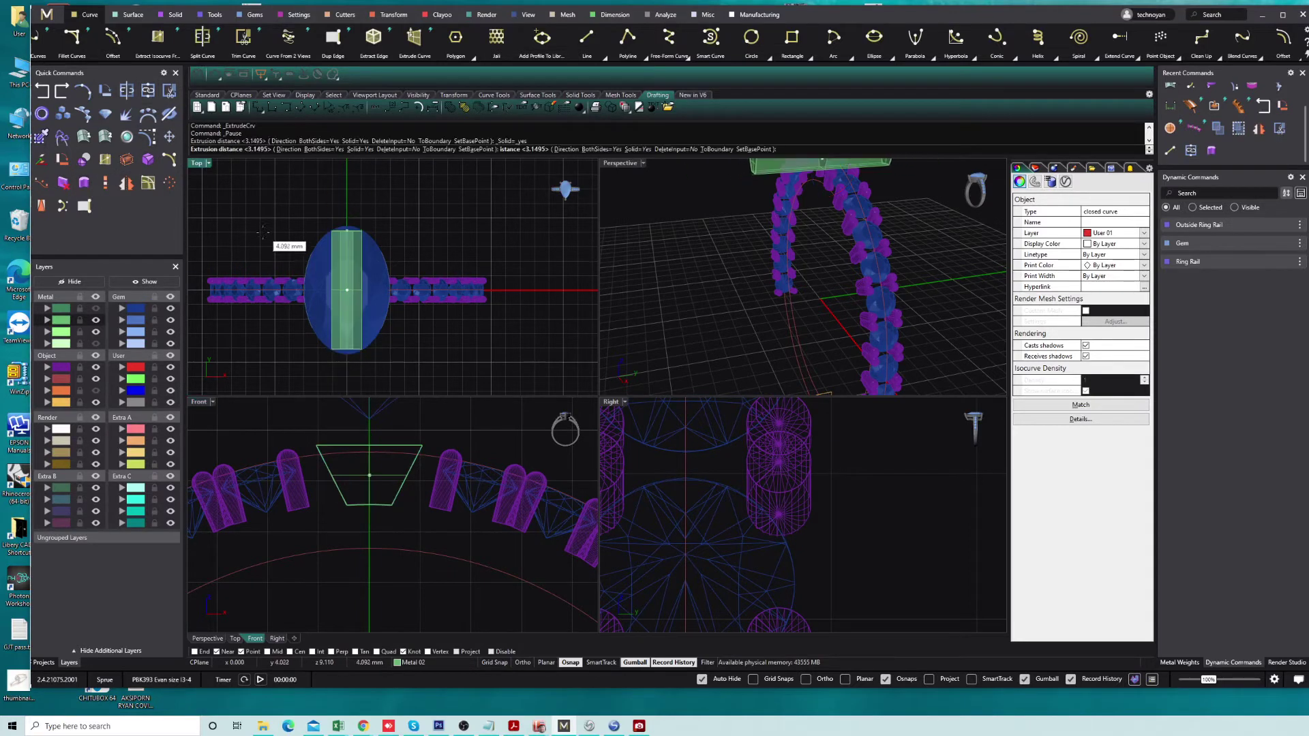
# Finish the trapezoid extrusion and show the hidden Metal layer again.
pyautogui.click(427, 213)
pyautogui.click(147, 282)
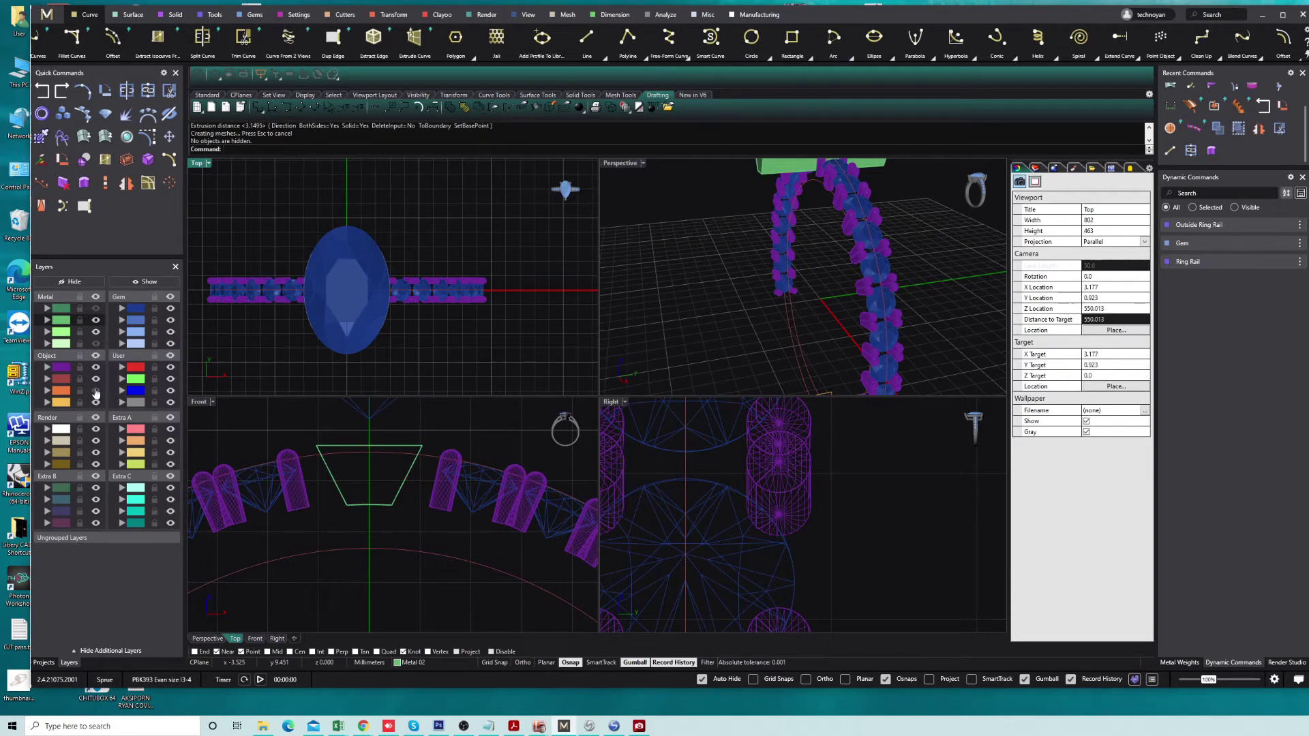
pyautogui.click(95, 311)
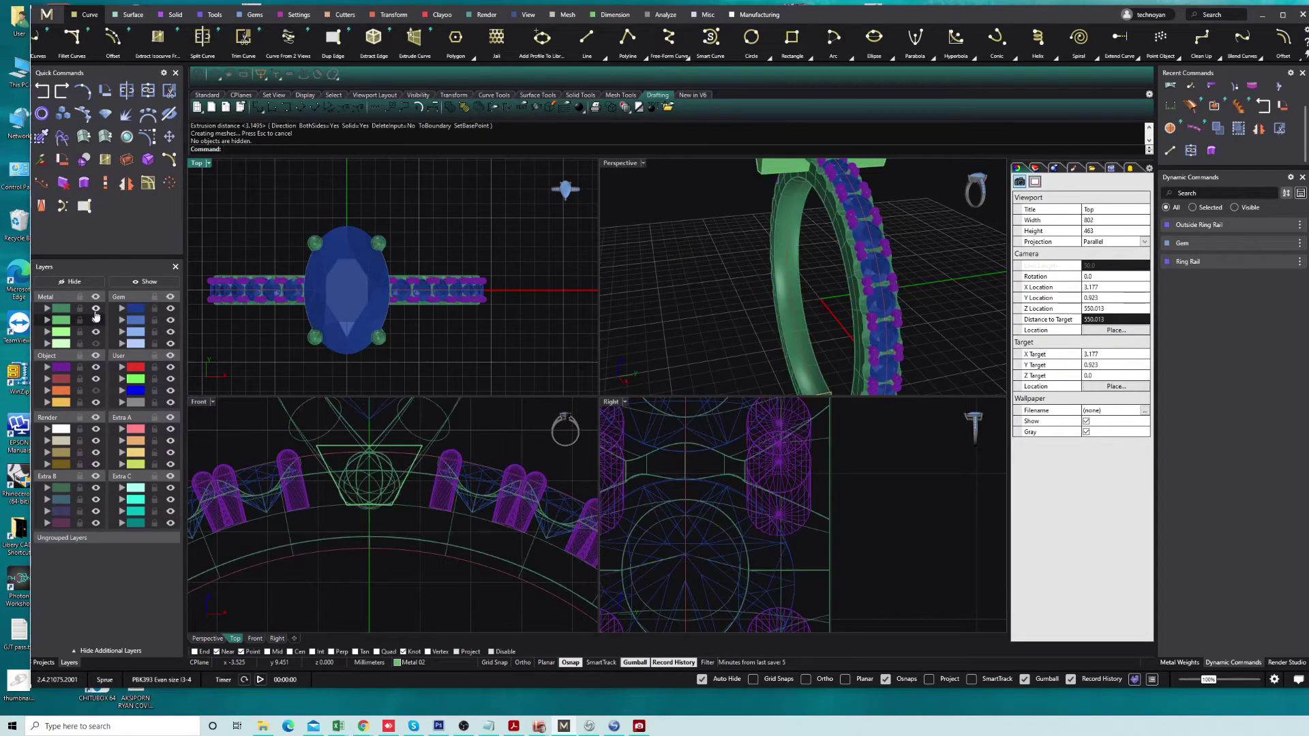
pyautogui.scroll(-3, 831, 263)
pyautogui.moveTo(831, 263); pyautogui.dragTo(811, 259, button='right')
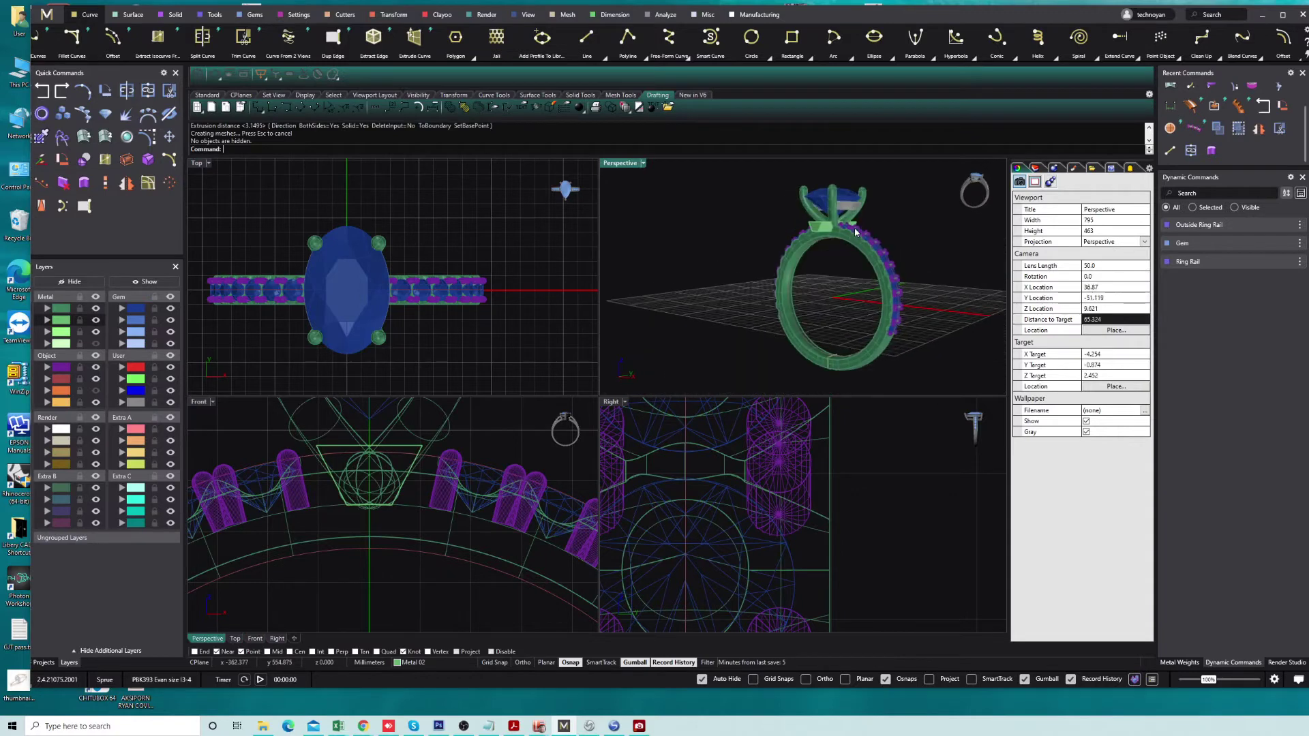
pyautogui.scroll(5, 812, 257)
# Subtract the trapezoid block from the shank and move the profile and block to Metal 04.
pyautogui.click(811, 256)
pyautogui.hotkey('ctrl', 'shift', 'd')
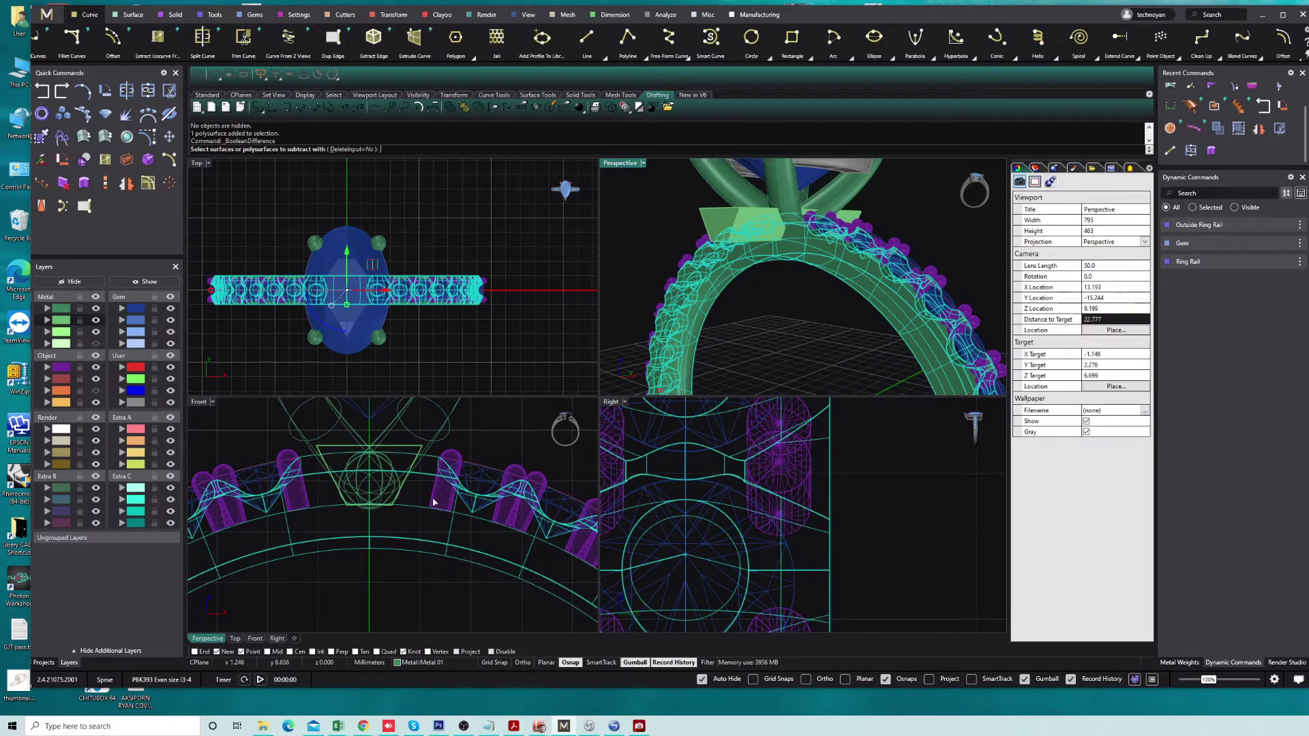
pyautogui.click(409, 440)
pyautogui.press('Return')
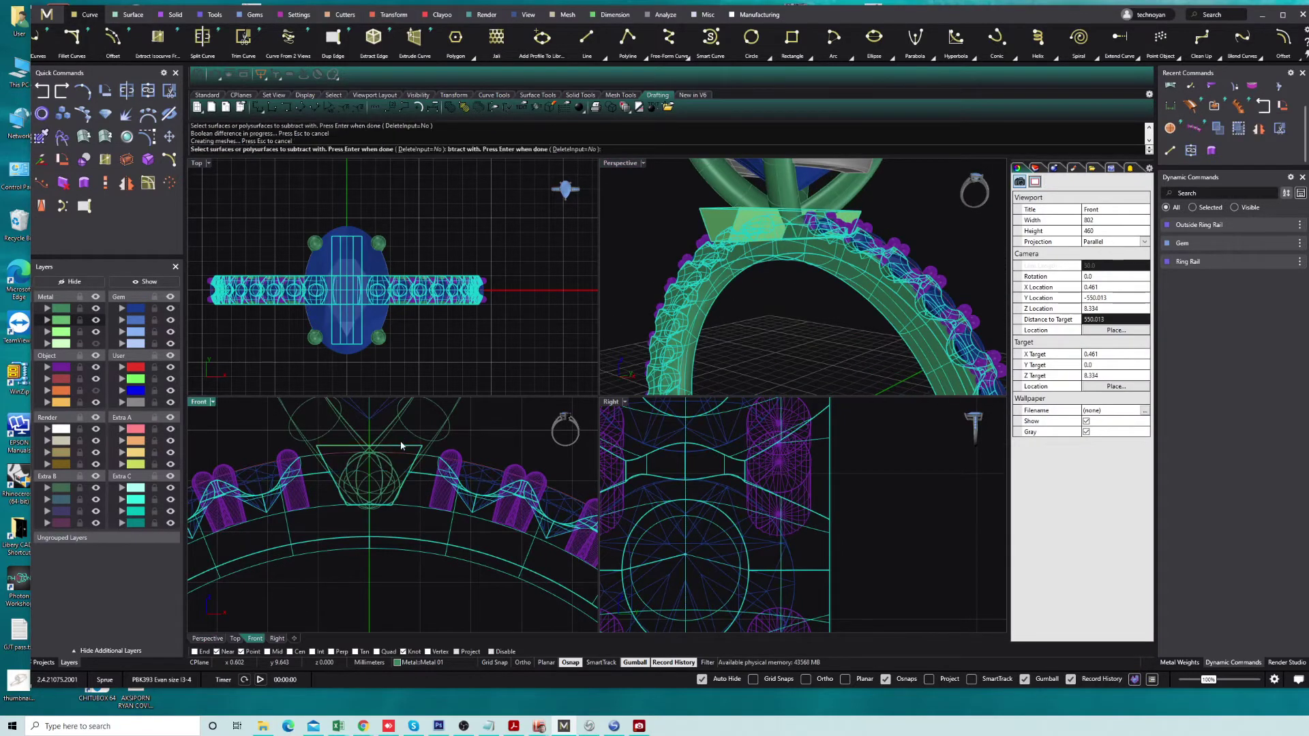
pyautogui.click(54, 344)
# Set the Front viewport to Plastic shading.
pyautogui.moveTo(746, 261); pyautogui.dragTo(831, 247, button='right')
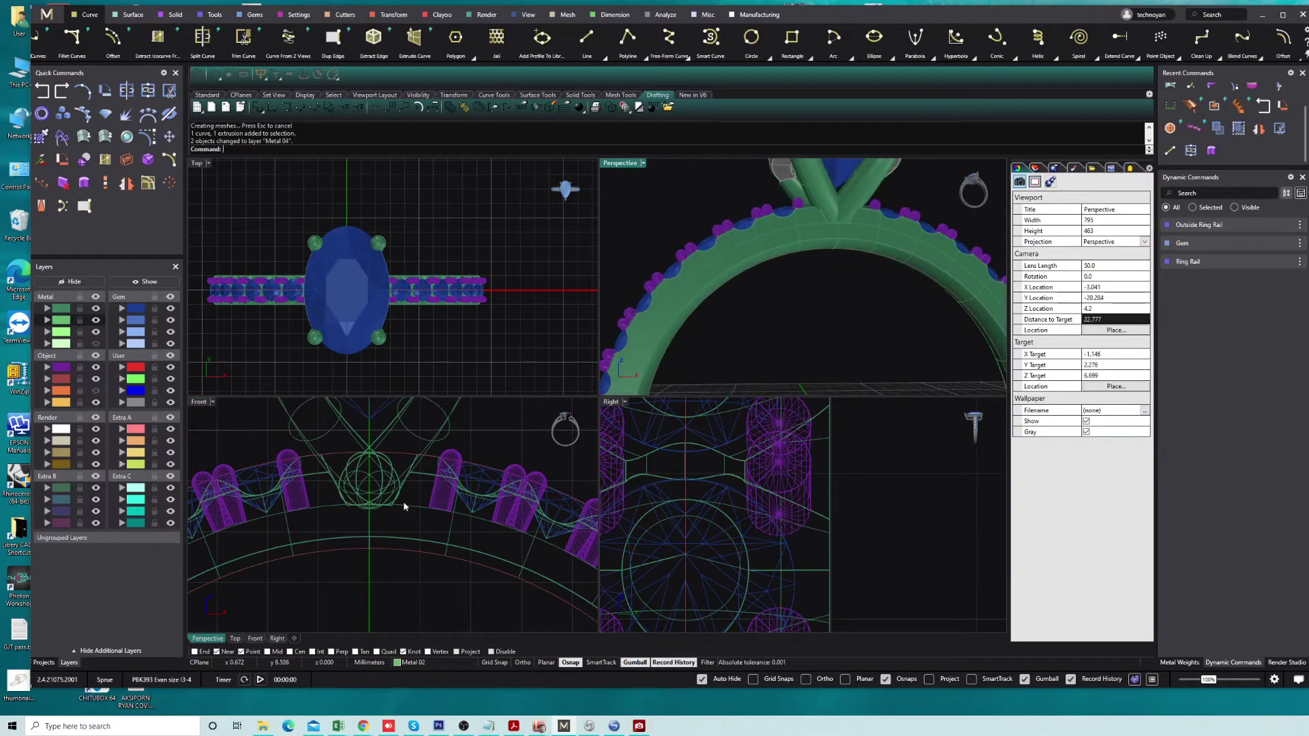
pyautogui.scroll(-3, 409, 510)
pyautogui.scroll(-3, 436, 521)
pyautogui.click(212, 402)
pyautogui.click(245, 470)
pyautogui.scroll(-2, 388, 484)
pyautogui.scroll(5, 379, 485)
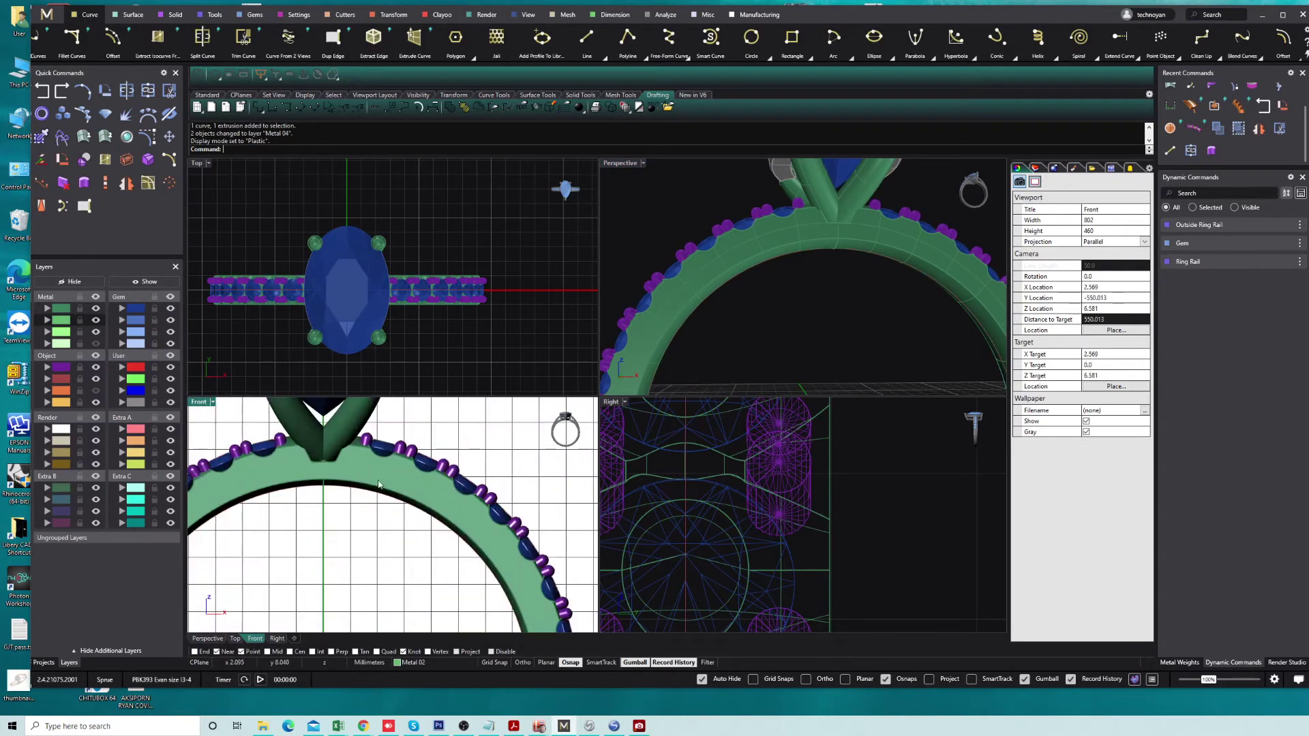
# Move the shank, cutter group and stone beads to layer User 04 and group them.
pyautogui.click(379, 484)
pyautogui.click(386, 442)
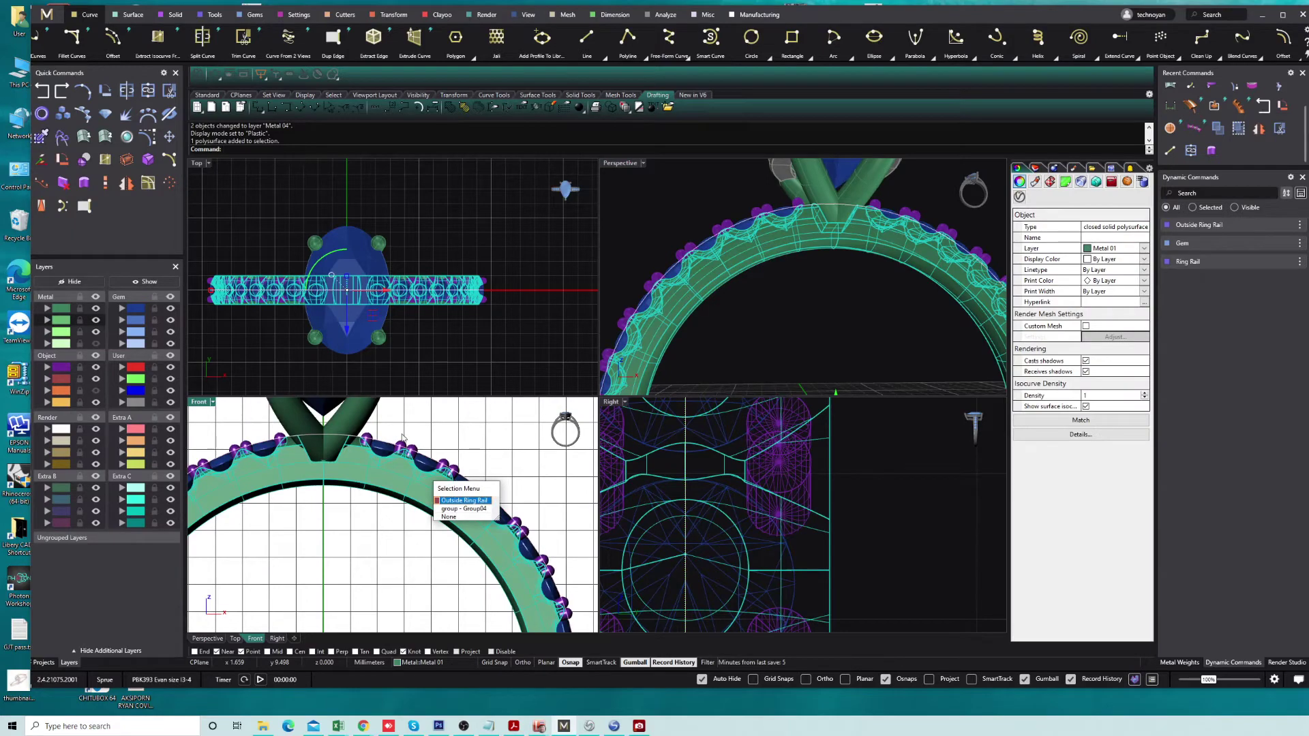
pyautogui.keyDown('shift'); pyautogui.click(404, 442); pyautogui.keyUp('shift')
pyautogui.keyDown('shift'); pyautogui.click(276, 437); pyautogui.keyUp('shift')
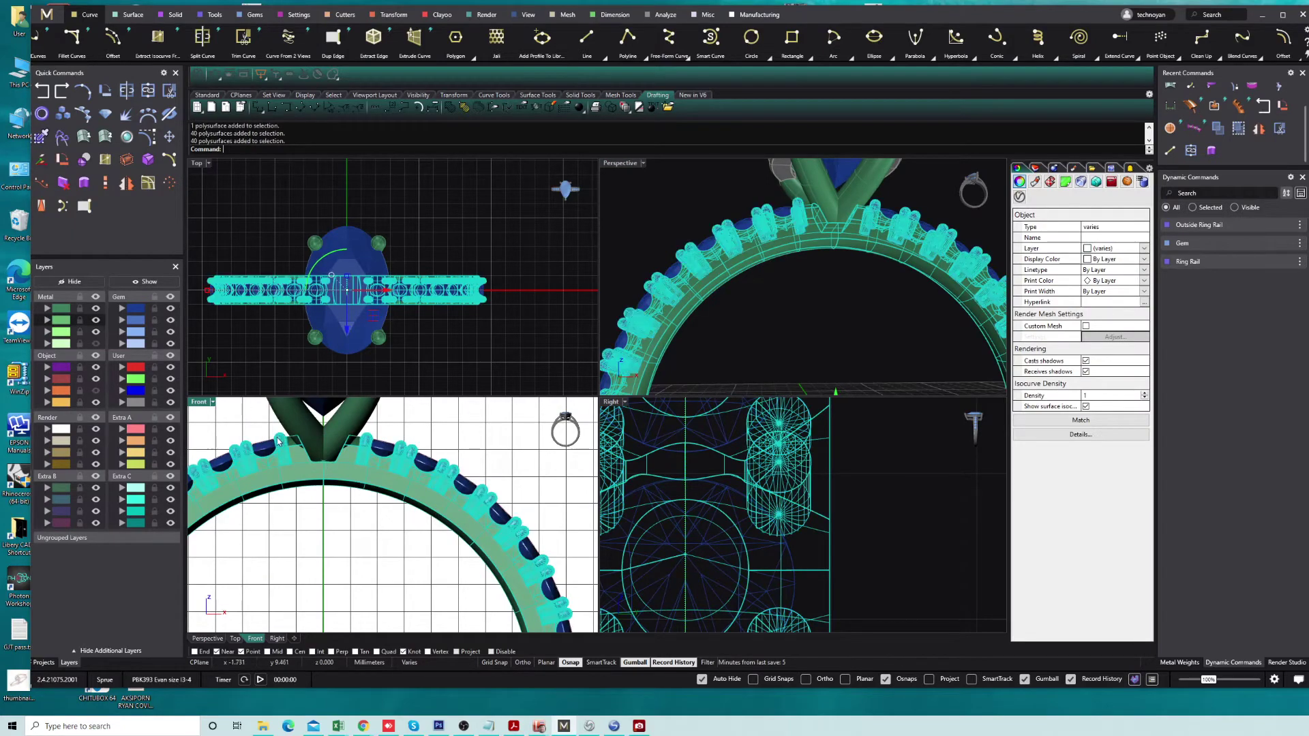
pyautogui.click(121, 405)
pyautogui.scroll(-5, 382, 532)
pyautogui.hotkey('ctrl', 'g')
pyautogui.click(403, 534)
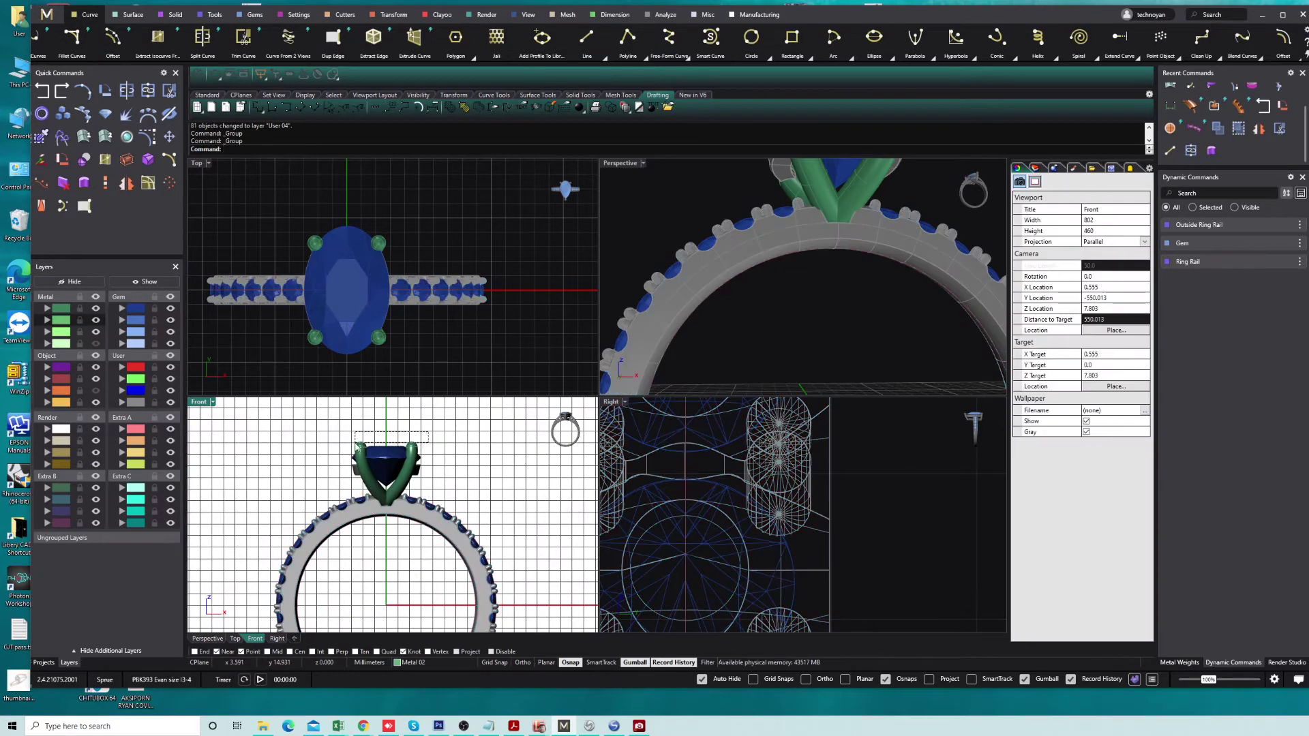
# Move the prongs, centre gem and other head parts to User 04, then save the file.
pyautogui.moveTo(428, 432); pyautogui.dragTo(355, 443)
pyautogui.keyDown('shift'); pyautogui.click(386, 455); pyautogui.keyUp('shift')
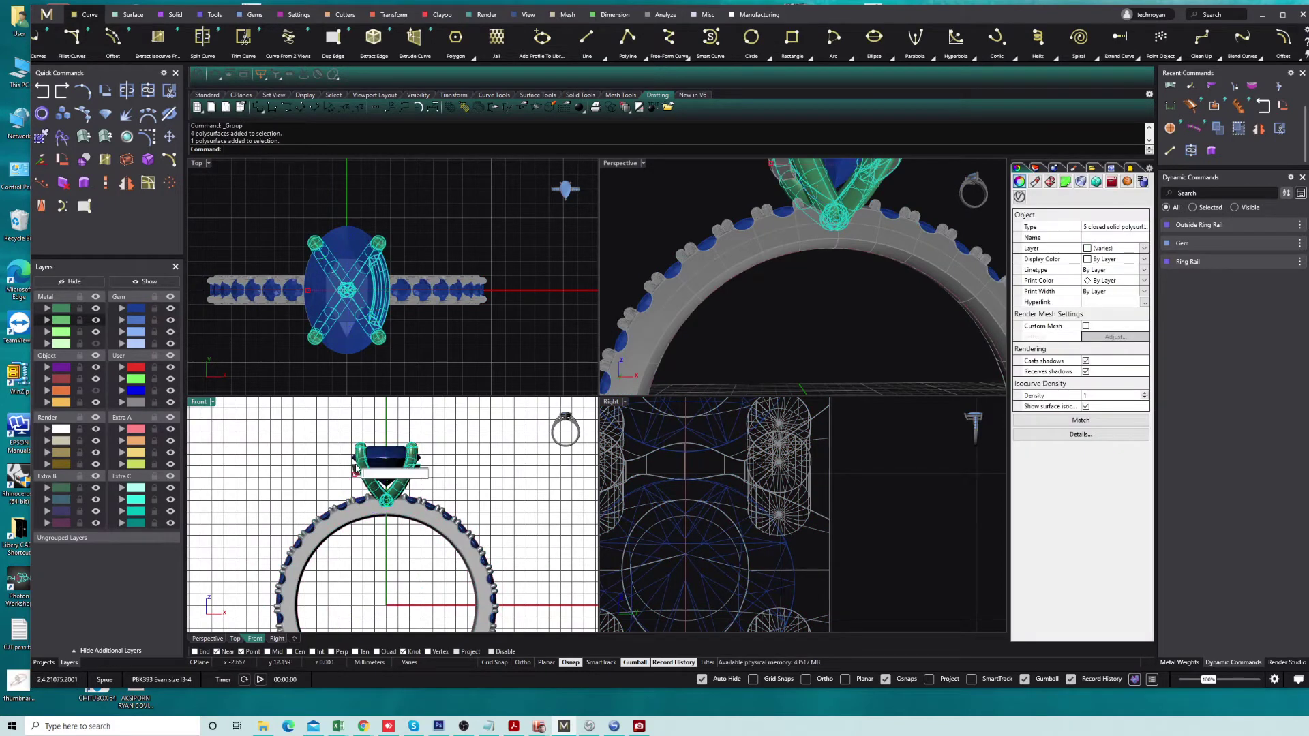
pyautogui.keyDown('shift'); pyautogui.click(354, 472); pyautogui.keyUp('shift')
pyautogui.click(120, 407)
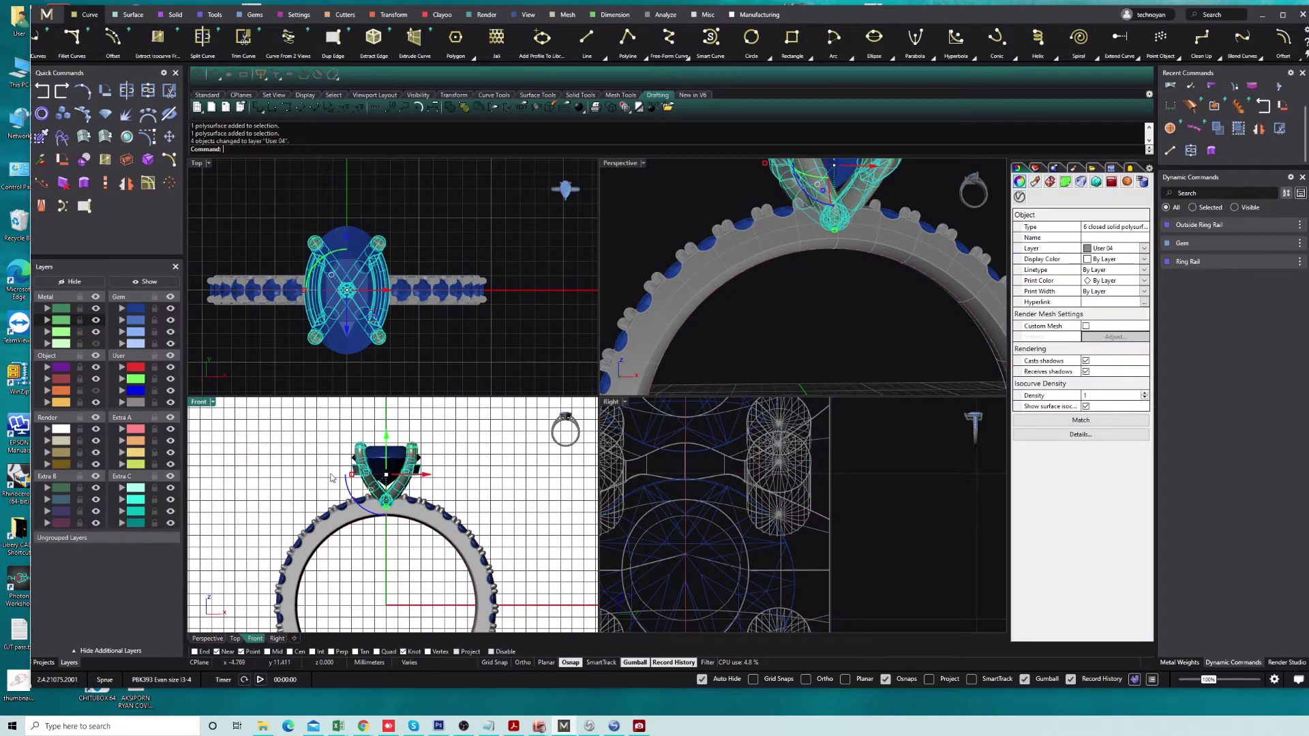
pyautogui.click(354, 514)
pyautogui.scroll(-3, 353, 514)
pyautogui.scroll(1, 440, 510)
pyautogui.scroll(1, 440, 511)
pyautogui.scroll(1, 436, 513)
pyautogui.hotkey('ctrl', 's')
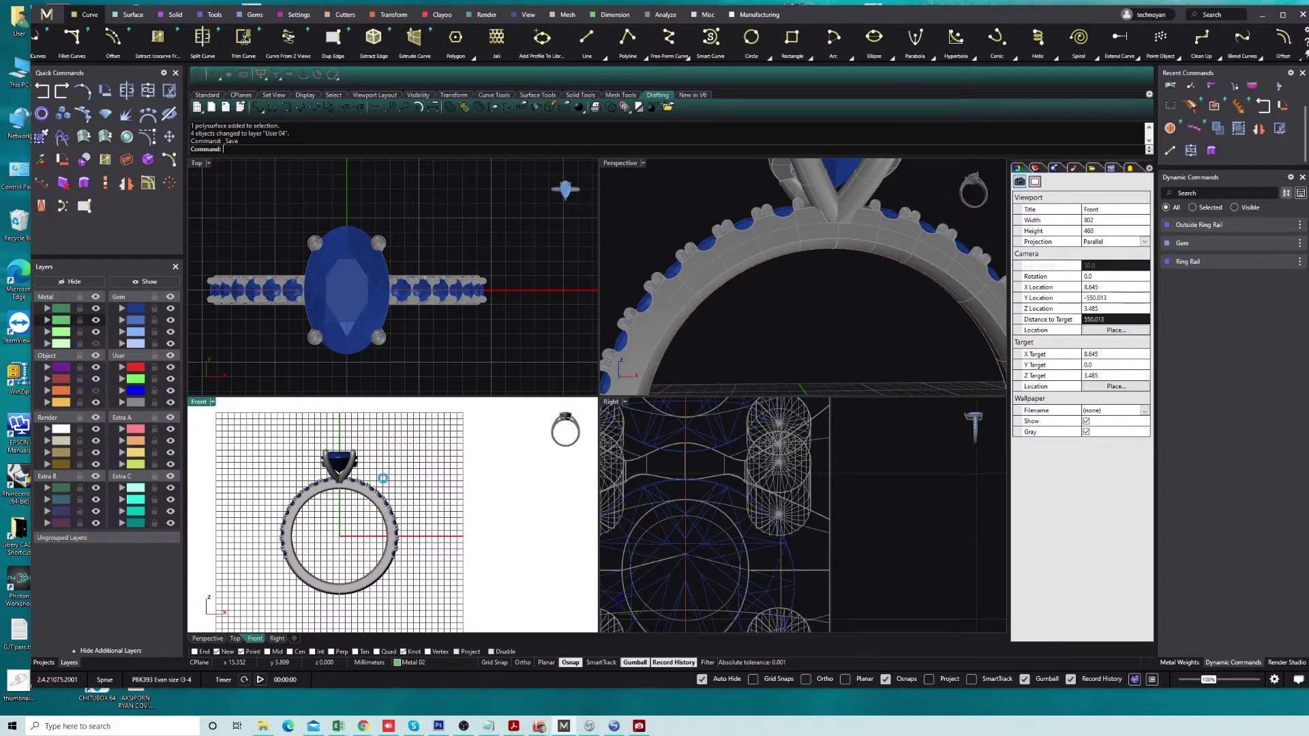
# Recentre the front and right views and set the Top view to Plastic shading.
pyautogui.click(200, 408)
pyautogui.click(424, 486)
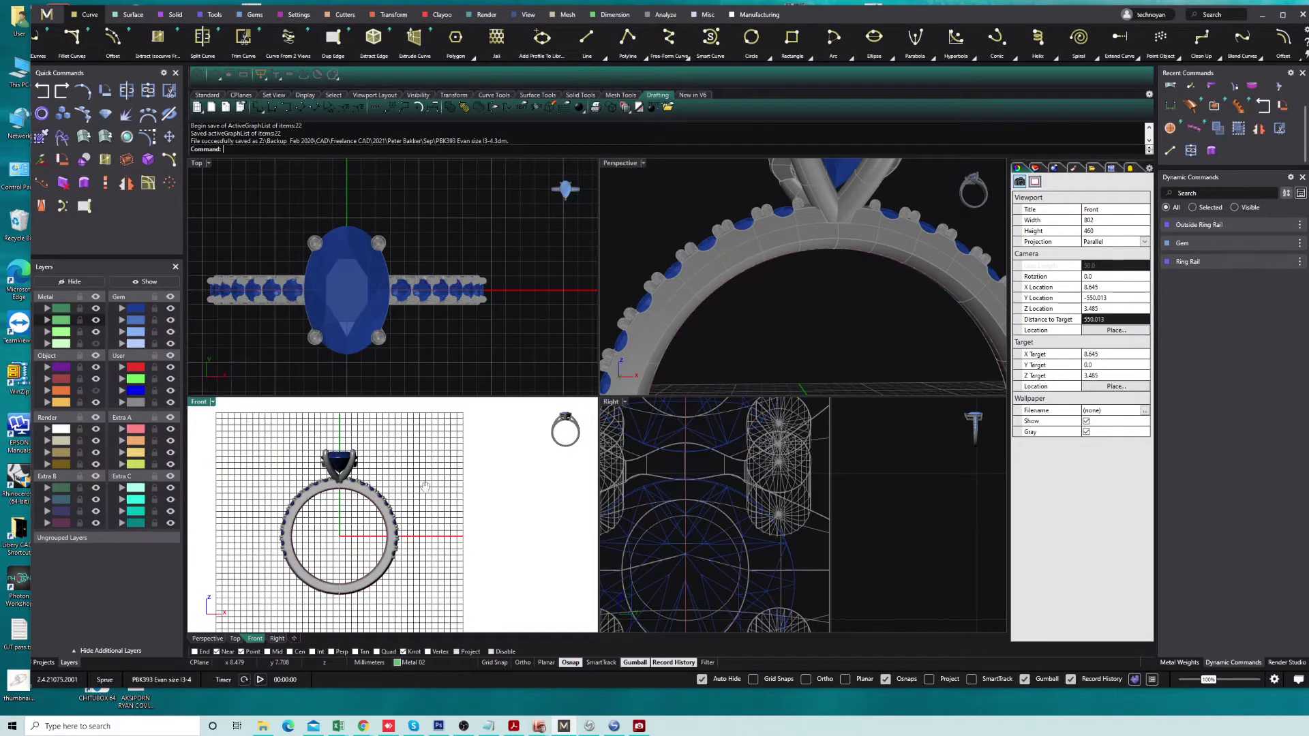
pyautogui.moveTo(424, 486); pyautogui.dragTo(427, 473, button='right')
pyautogui.click(443, 341)
pyautogui.click(886, 524)
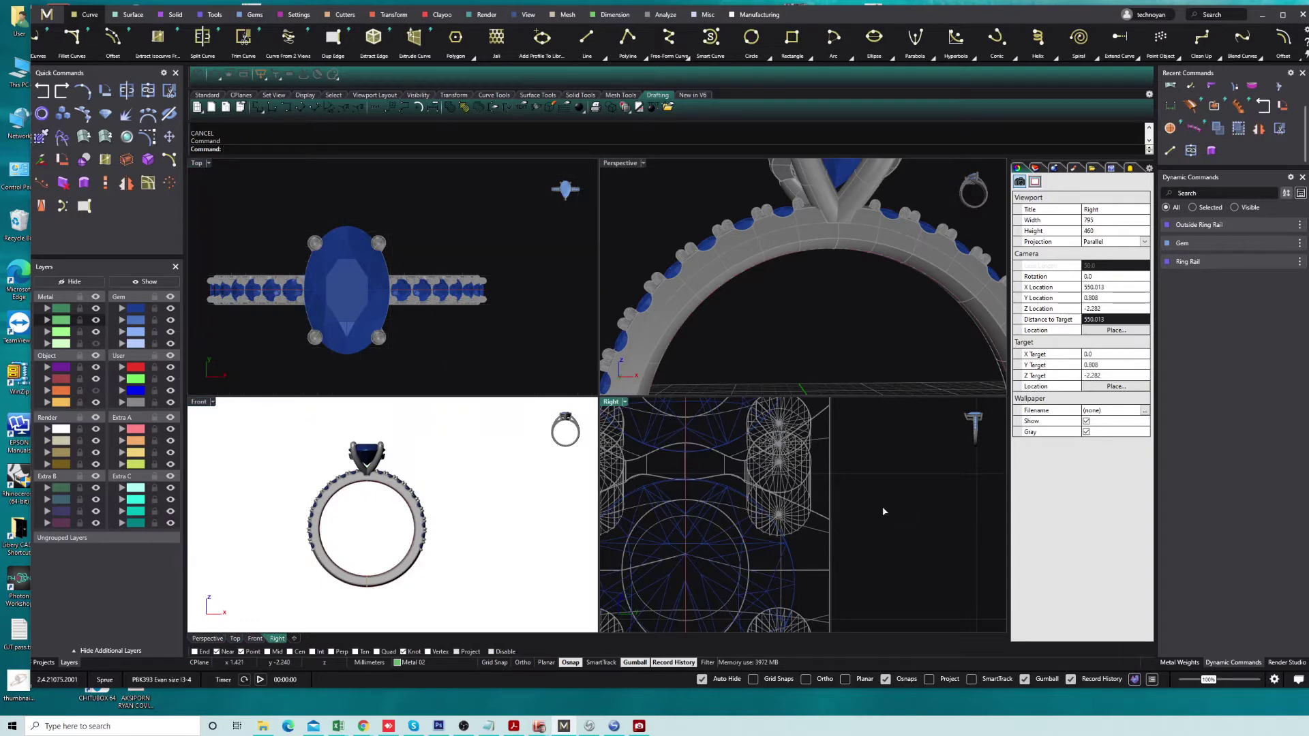
pyautogui.scroll(-5, 879, 522)
pyautogui.moveTo(865, 521); pyautogui.dragTo(763, 546, button='right')
pyautogui.click(783, 318)
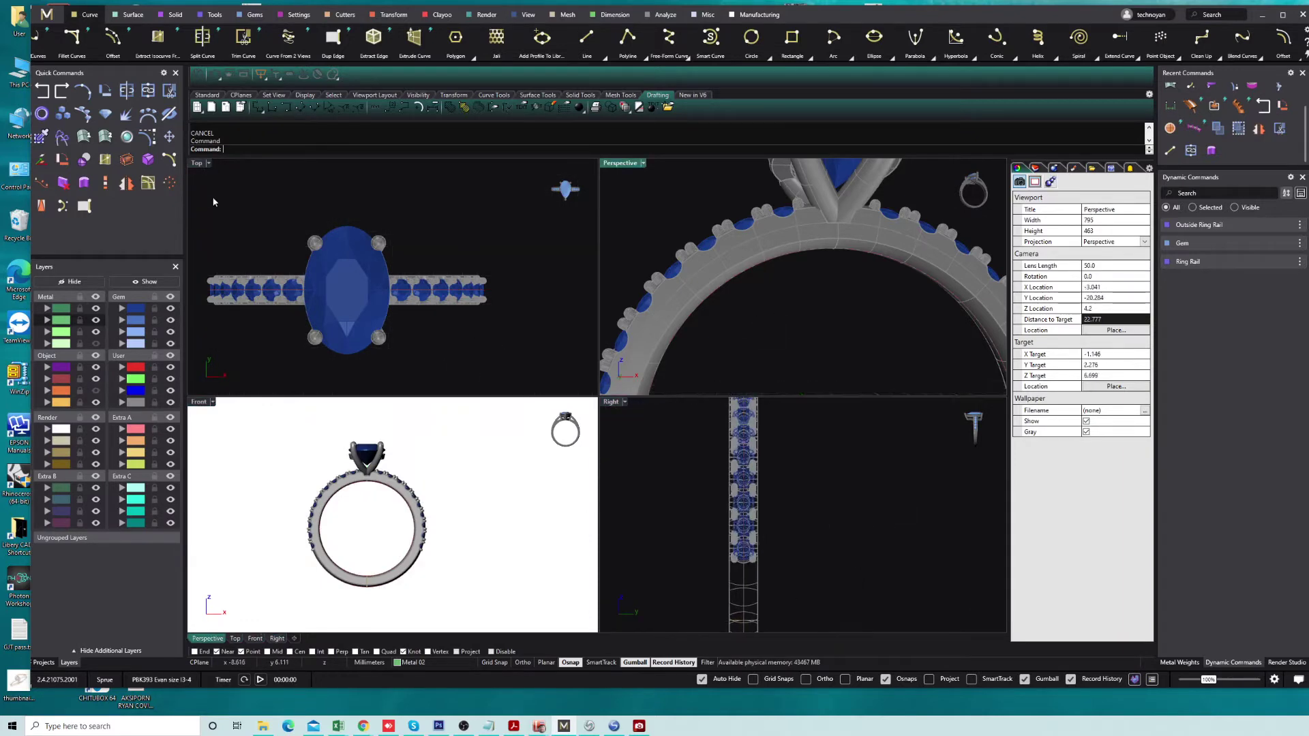
pyautogui.click(201, 164)
pyautogui.click(225, 377)
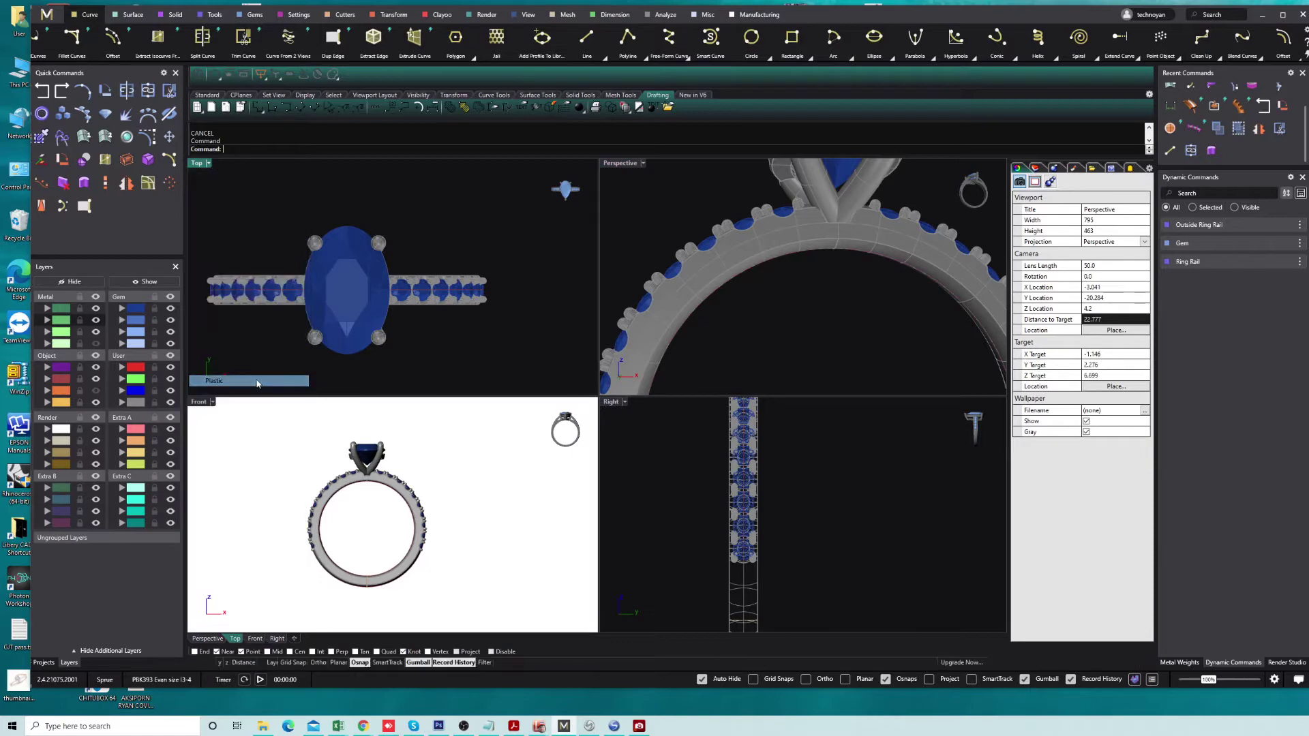
# Set the Right and angled Perspective views to Plastic shading, recentring the ring in each.
pyautogui.scroll(-2, 341, 351)
pyautogui.scroll(-2, 351, 361)
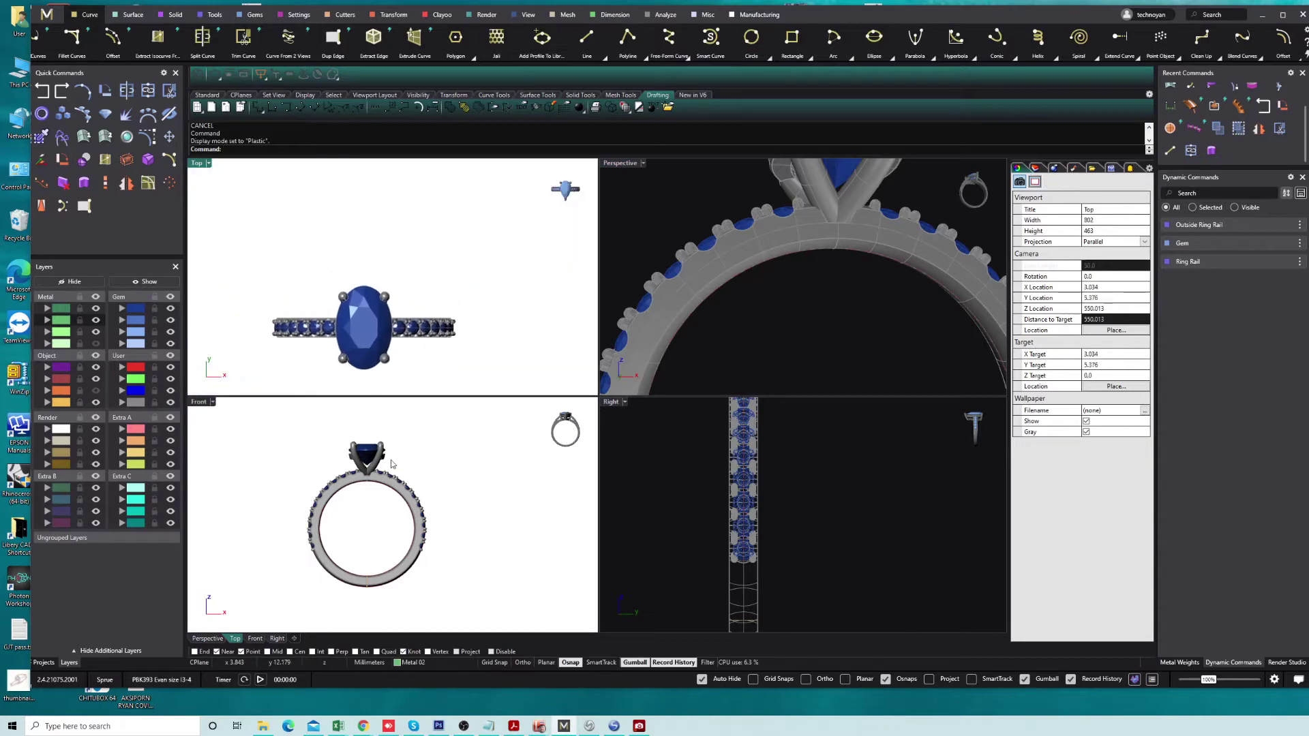
pyautogui.moveTo(402, 482); pyautogui.dragTo(414, 481, button='right')
pyautogui.scroll(2, 413, 480)
pyautogui.scroll(2, 413, 480)
pyautogui.click(696, 481)
pyautogui.scroll(-3, 709, 501)
pyautogui.moveTo(724, 521)
pyautogui.mouseDown(button='right')
pyautogui.moveTo(692, 543)
pyautogui.moveTo(728, 512)
pyautogui.mouseUp(button='right')
pyautogui.hotkey('ctrl', 'alt', 'p')
pyautogui.moveTo(409, 512); pyautogui.dragTo(410, 517, button='right')
pyautogui.moveTo(369, 321); pyautogui.dragTo(386, 322, button='right')
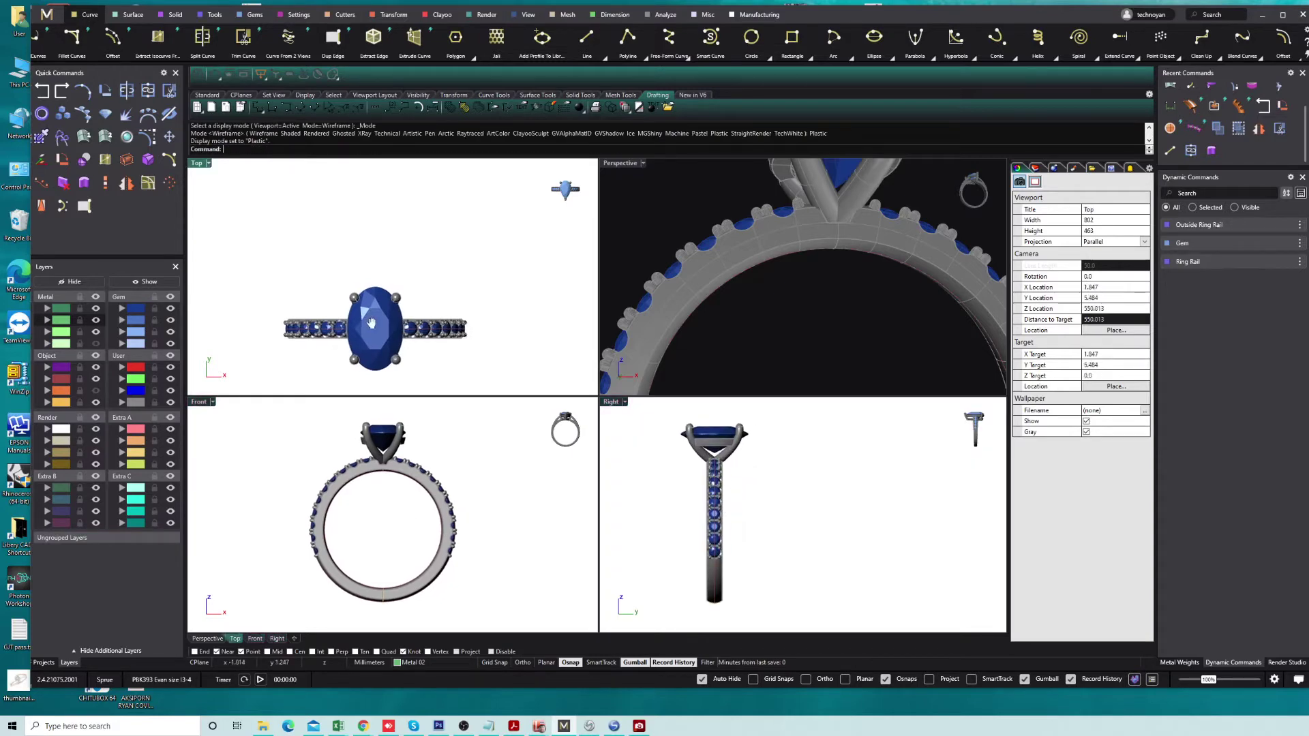
pyautogui.scroll(-5, 649, 265)
pyautogui.moveTo(739, 316); pyautogui.dragTo(656, 387, button='right')
pyautogui.hotkey('ctrl', 'alt', 'p')
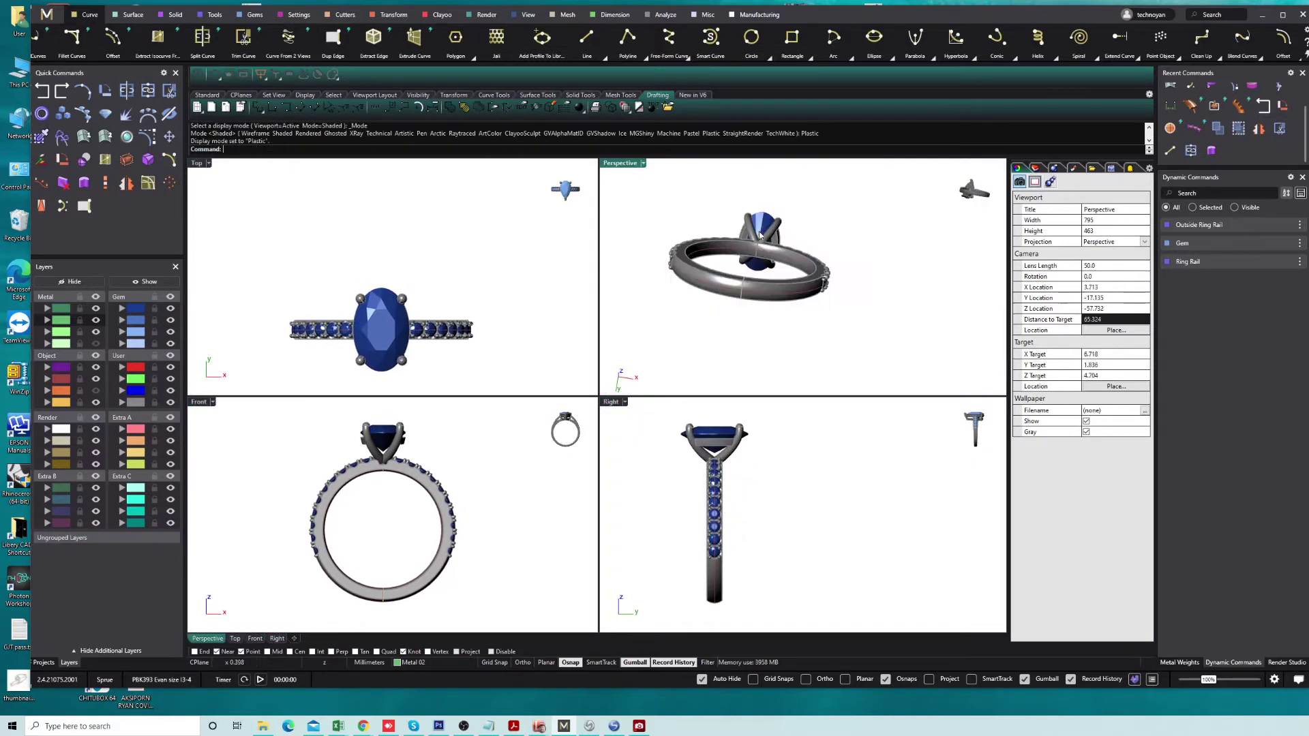
pyautogui.moveTo(767, 464); pyautogui.dragTo(764, 465, button='right')
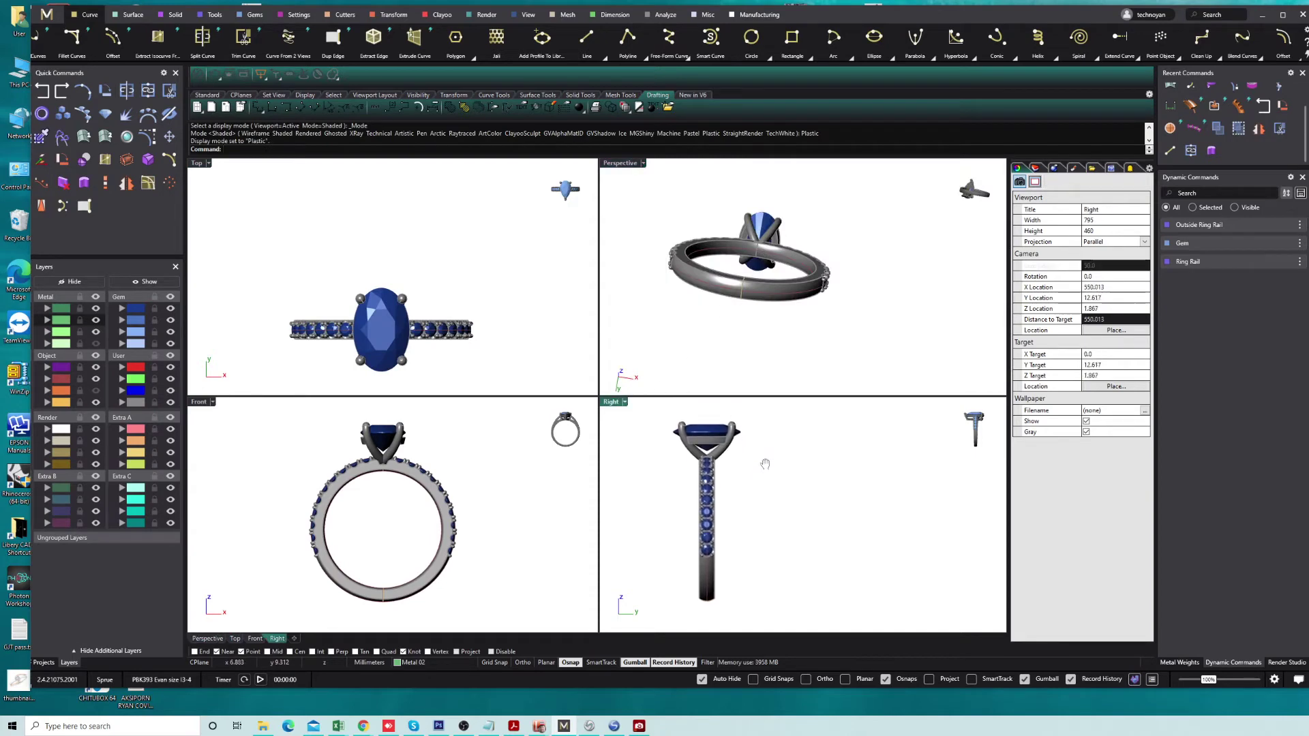
pyautogui.click(258, 109)
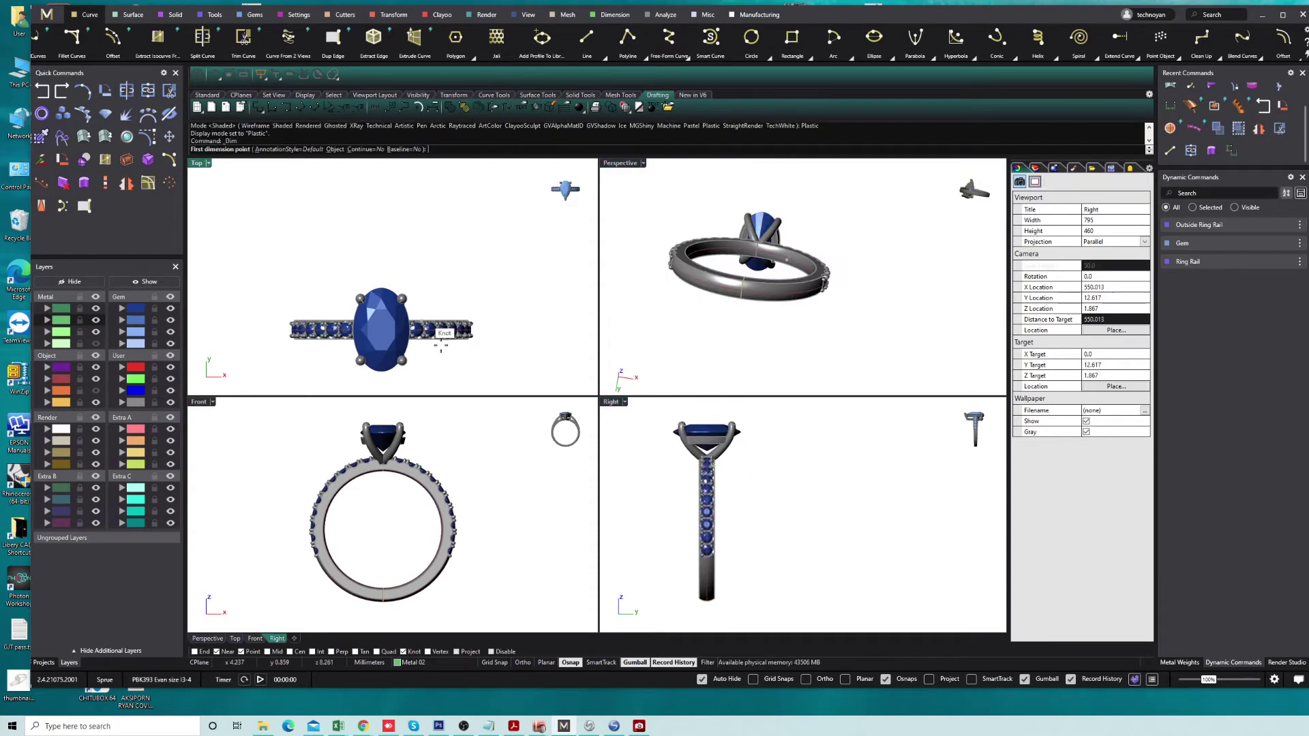
# Add a 1.80 band-width dimension in the Top view on layer User 03.
pyautogui.click(433, 345)
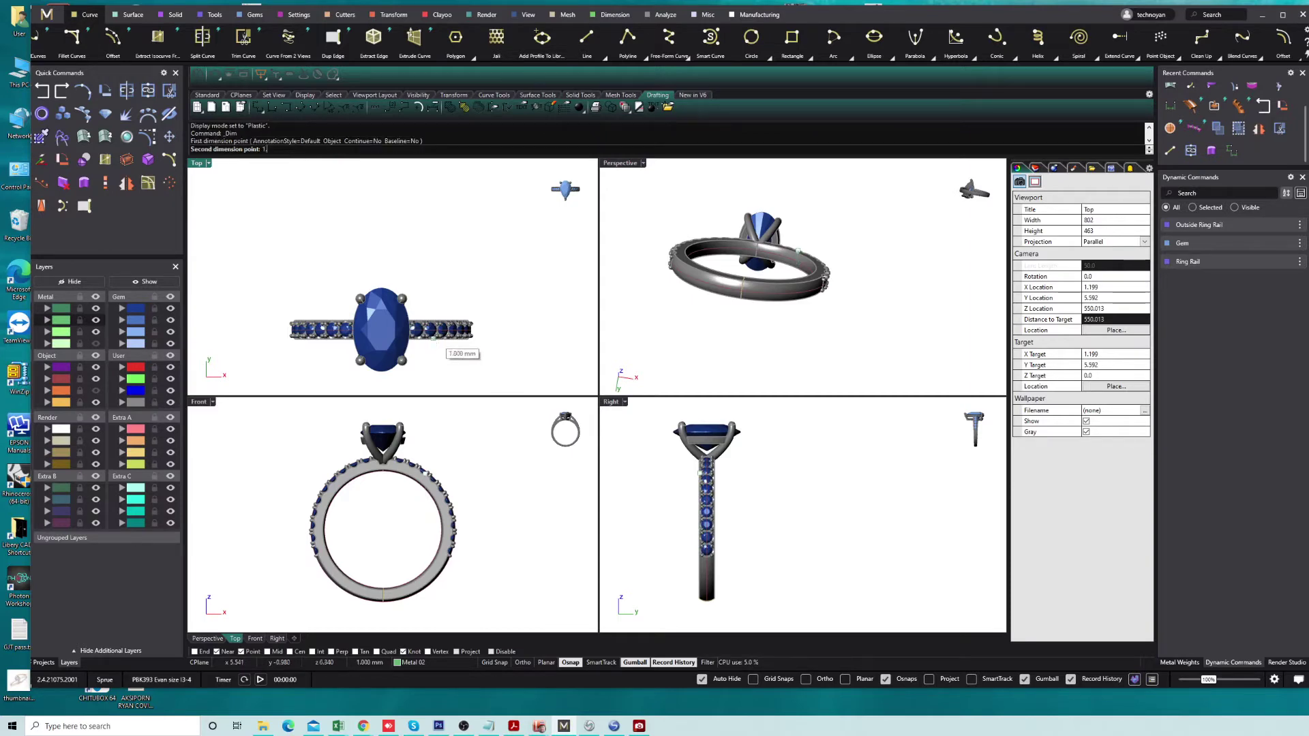
pyautogui.write('.8')
pyautogui.press('Return')
pyautogui.click(446, 280)
pyautogui.click(497, 317)
pyautogui.click(128, 391)
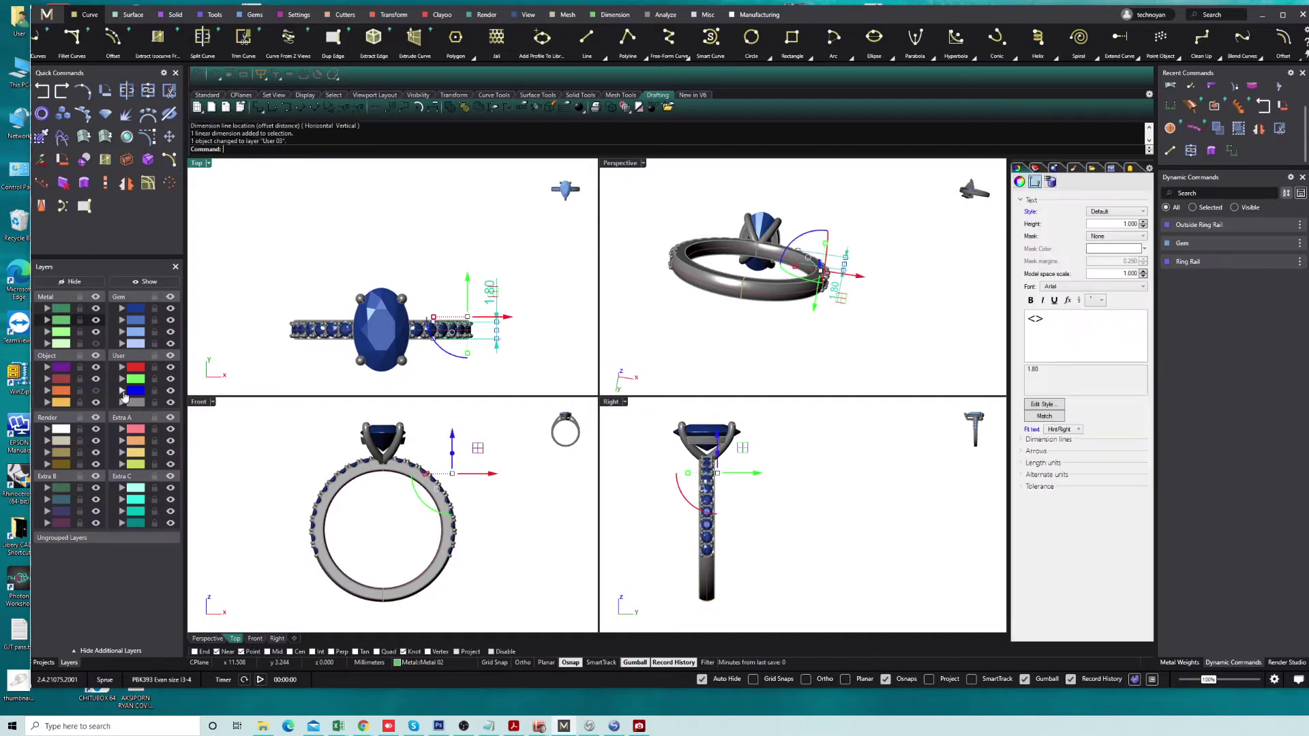
# Add a 1.00 dimension beside the gem above it in the Top view.
pyautogui.press('Return')
pyautogui.click(352, 298)
pyautogui.write('1')
pyautogui.press('Return')
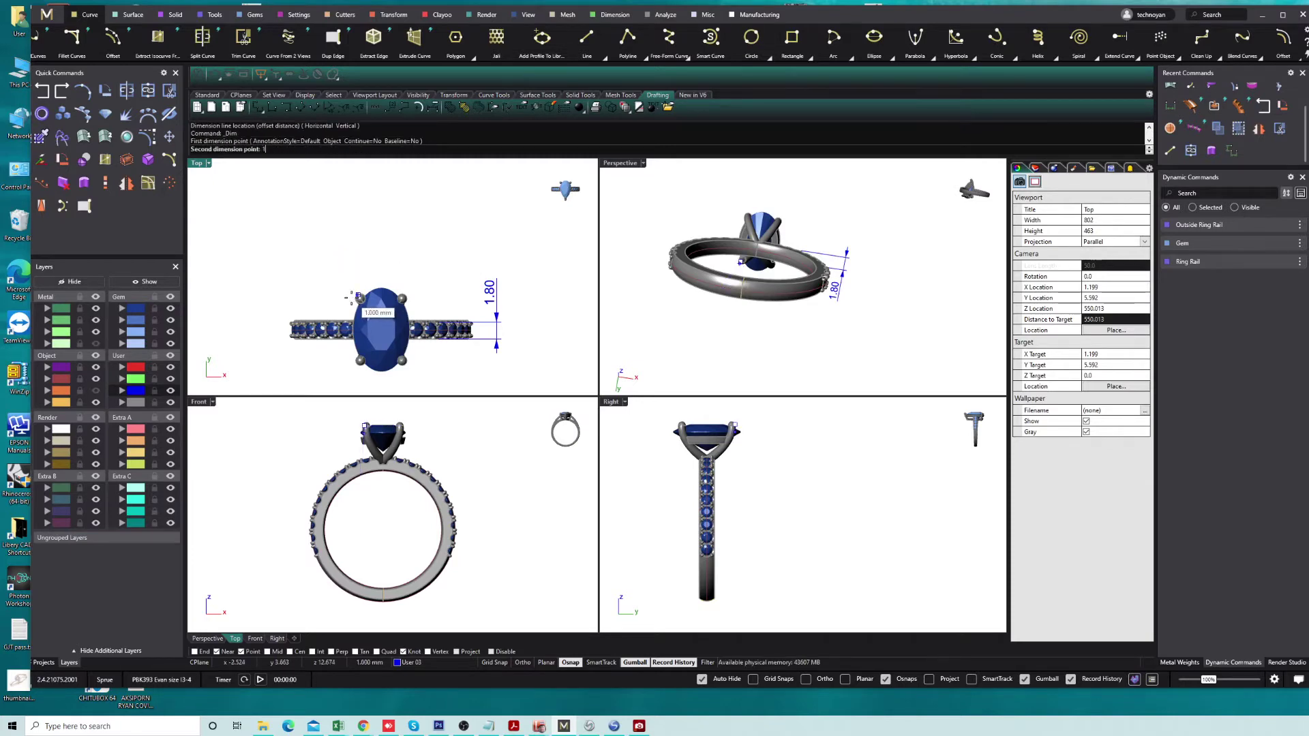
pyautogui.press('Return')
pyautogui.click(508, 280)
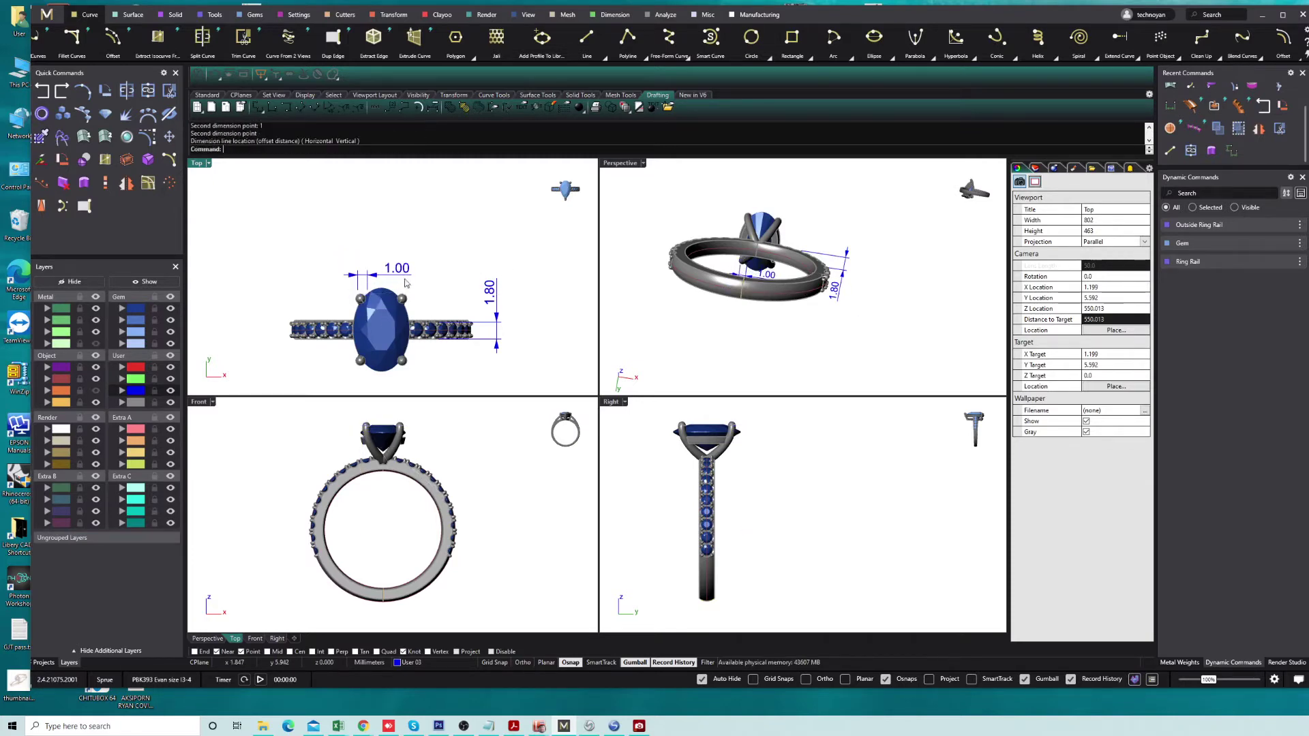
# Add a 6.08 setting-height dimension left of the setting in the Front view.
pyautogui.rightClick(392, 492)
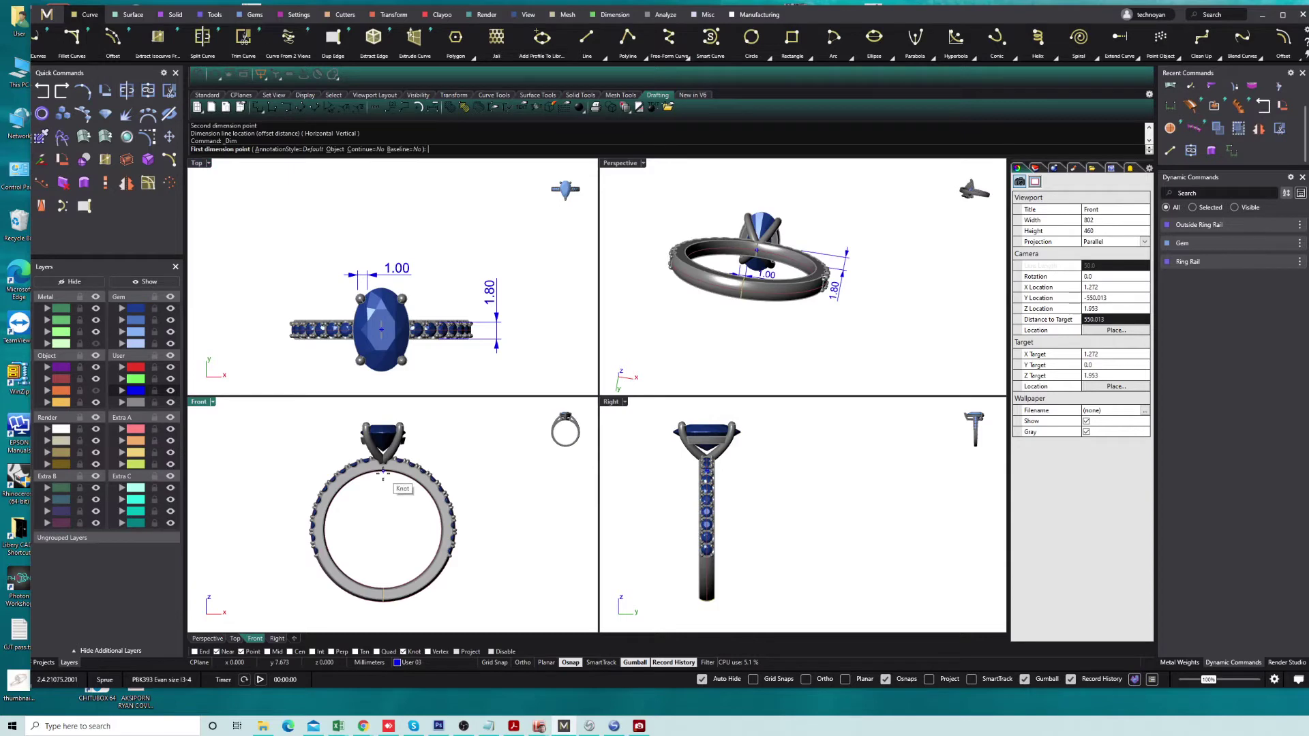
pyautogui.click(383, 473)
pyautogui.scroll(5, 379, 428)
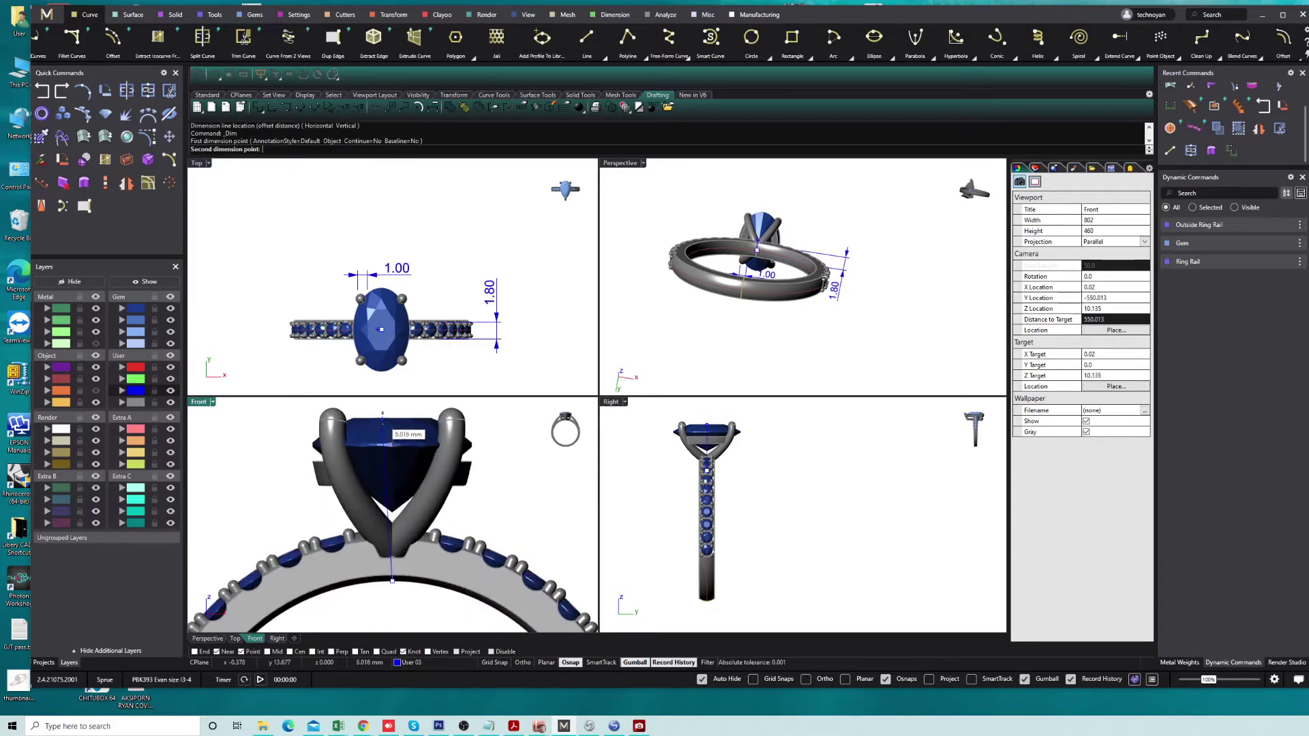
pyautogui.click(380, 418)
pyautogui.scroll(-3, 381, 419)
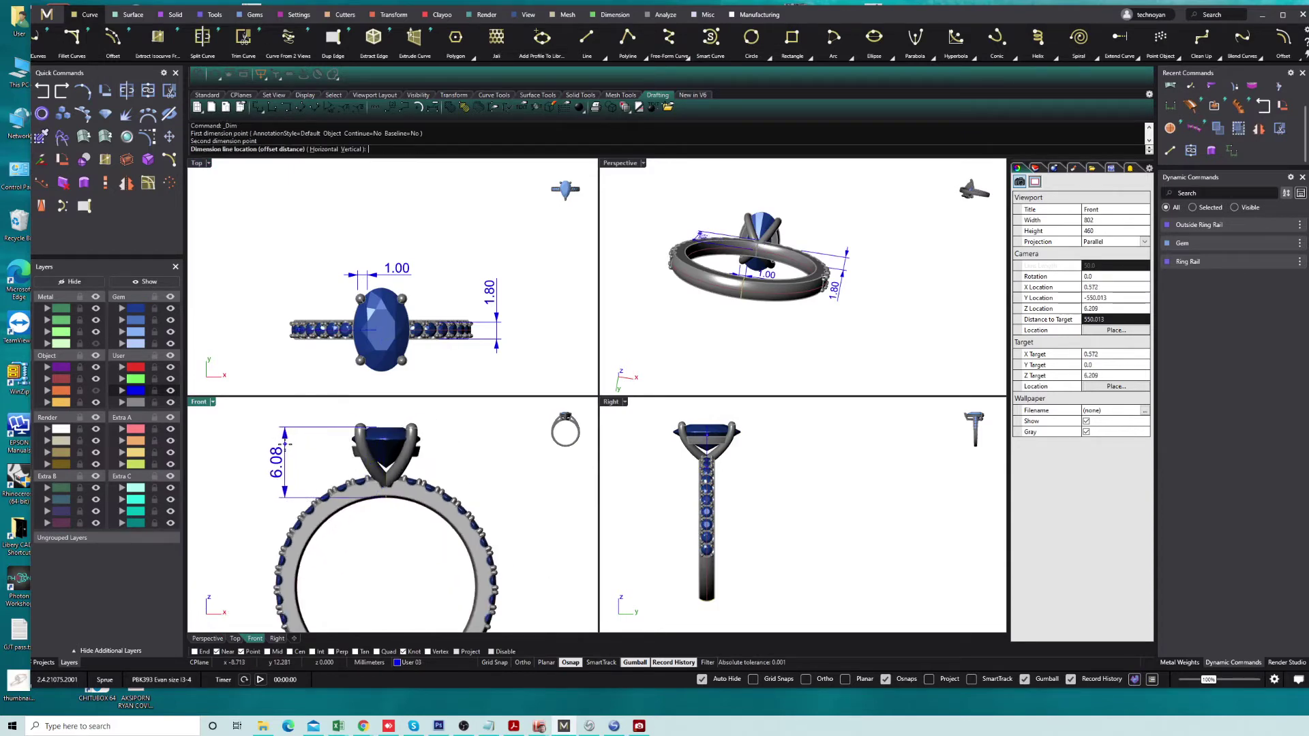
pyautogui.click(271, 451)
pyautogui.moveTo(715, 280); pyautogui.dragTo(723, 328, button='right')
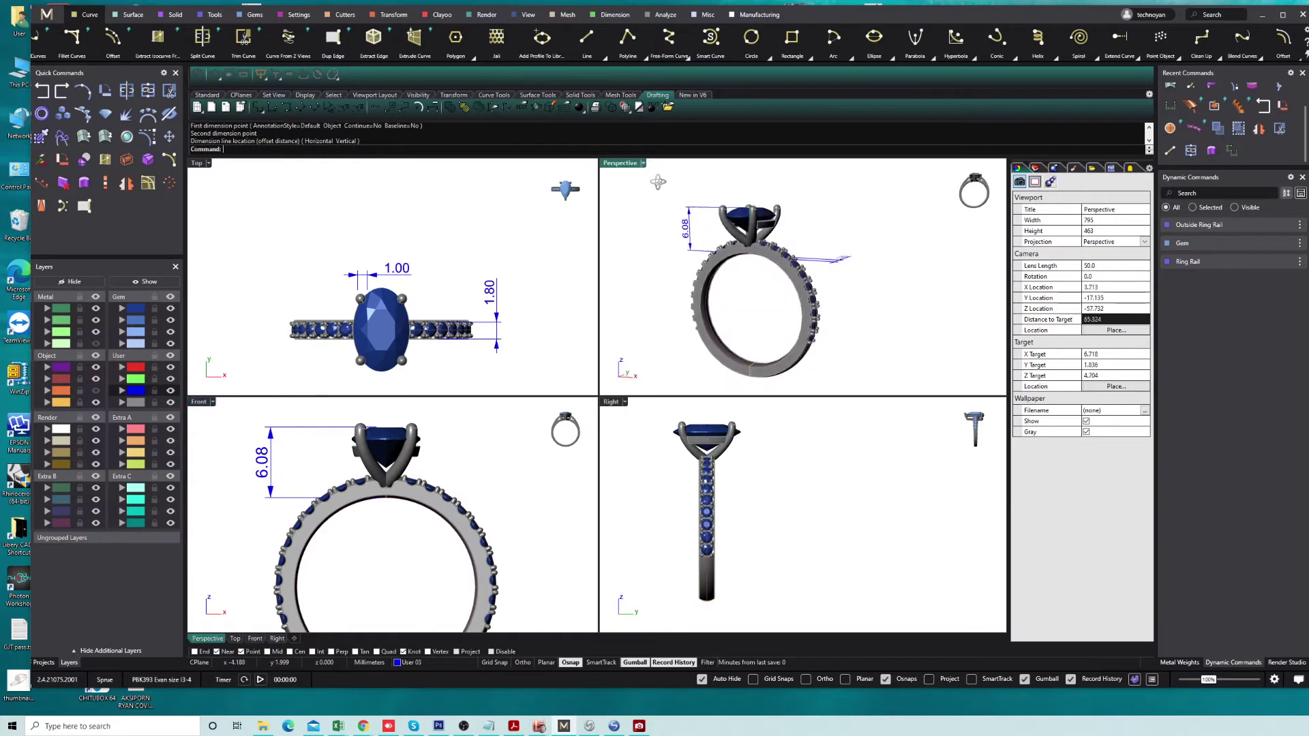
pyautogui.click(81, 141)
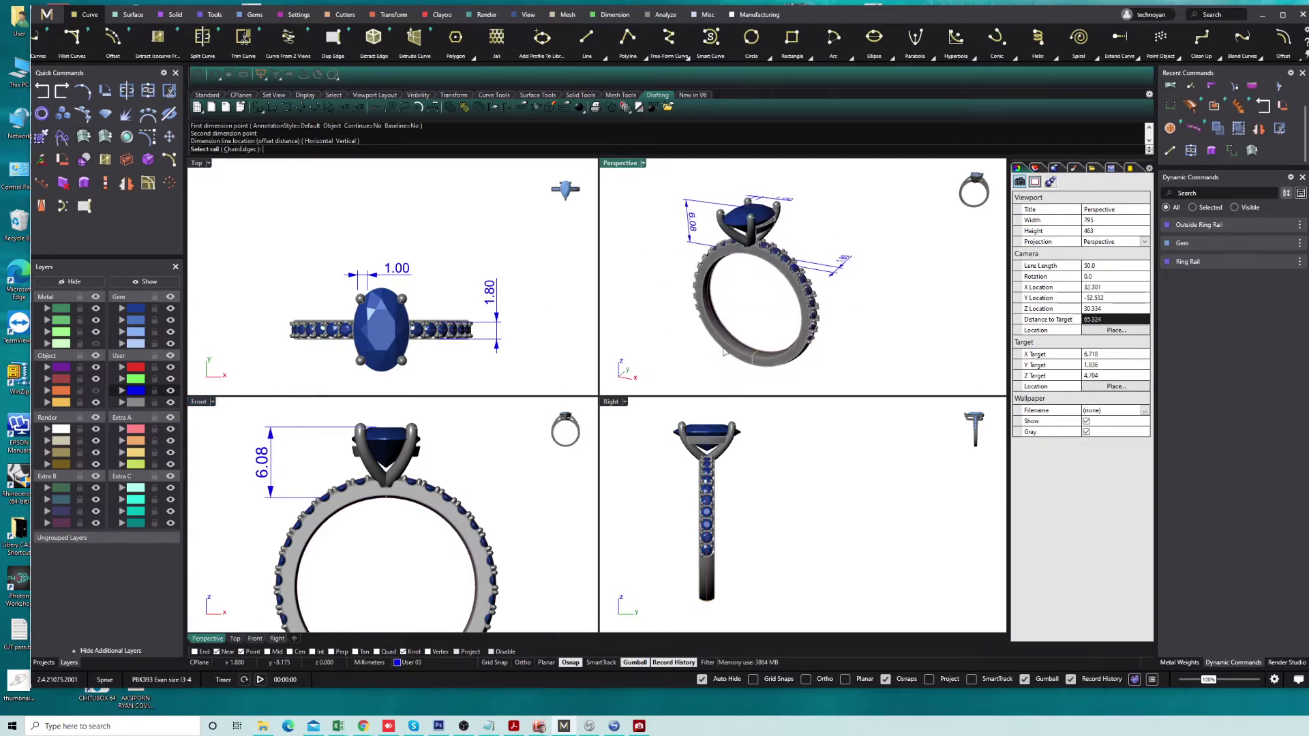
pyautogui.scroll(5, 788, 332)
pyautogui.click(795, 336)
pyautogui.click(794, 336)
pyautogui.press('Return')
pyautogui.press('Return')
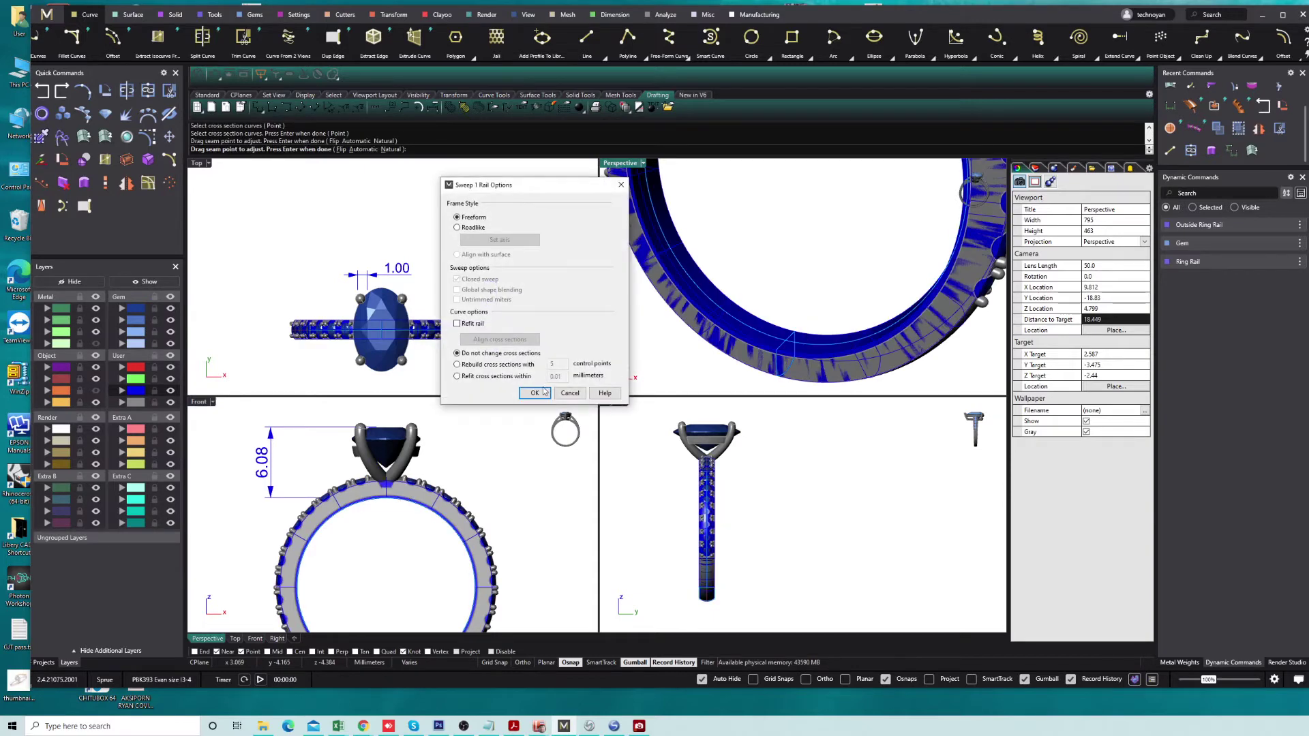
pyautogui.click(546, 388)
pyautogui.moveTo(746, 529); pyautogui.dragTo(732, 531)
pyautogui.click(885, 401)
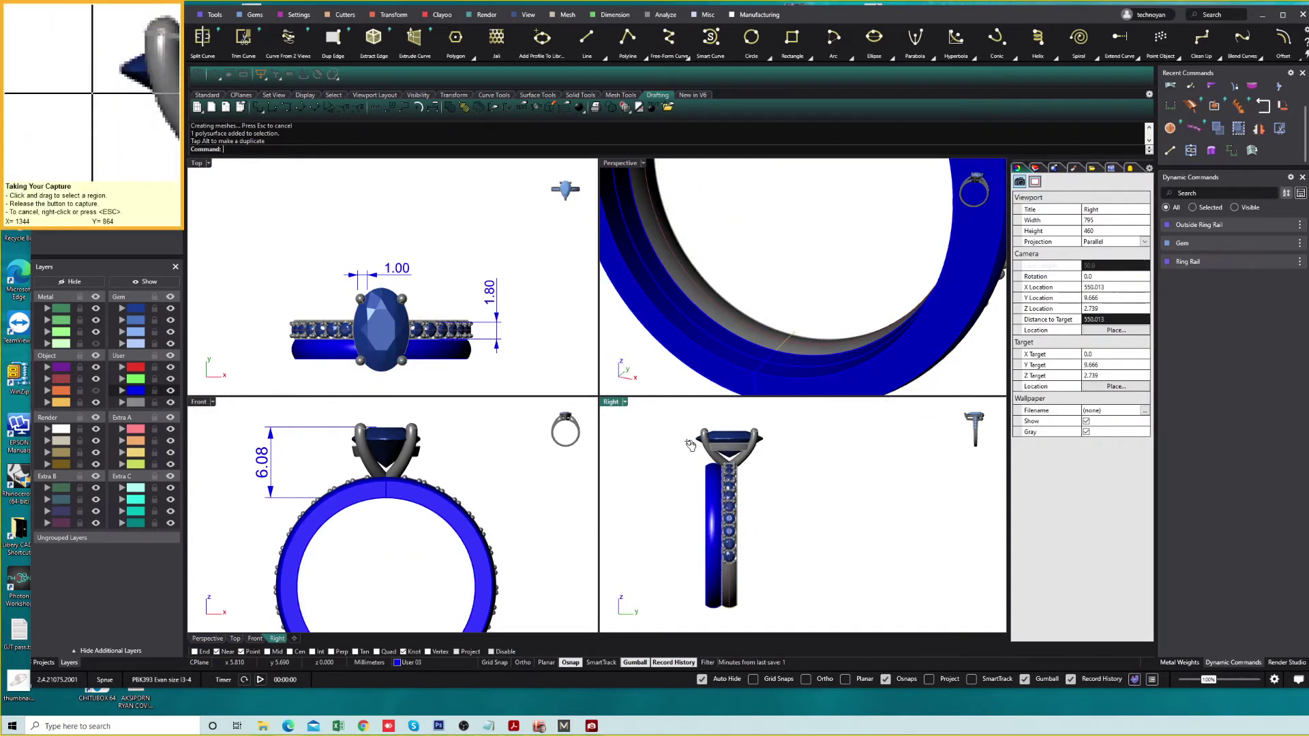
pyautogui.click(716, 602)
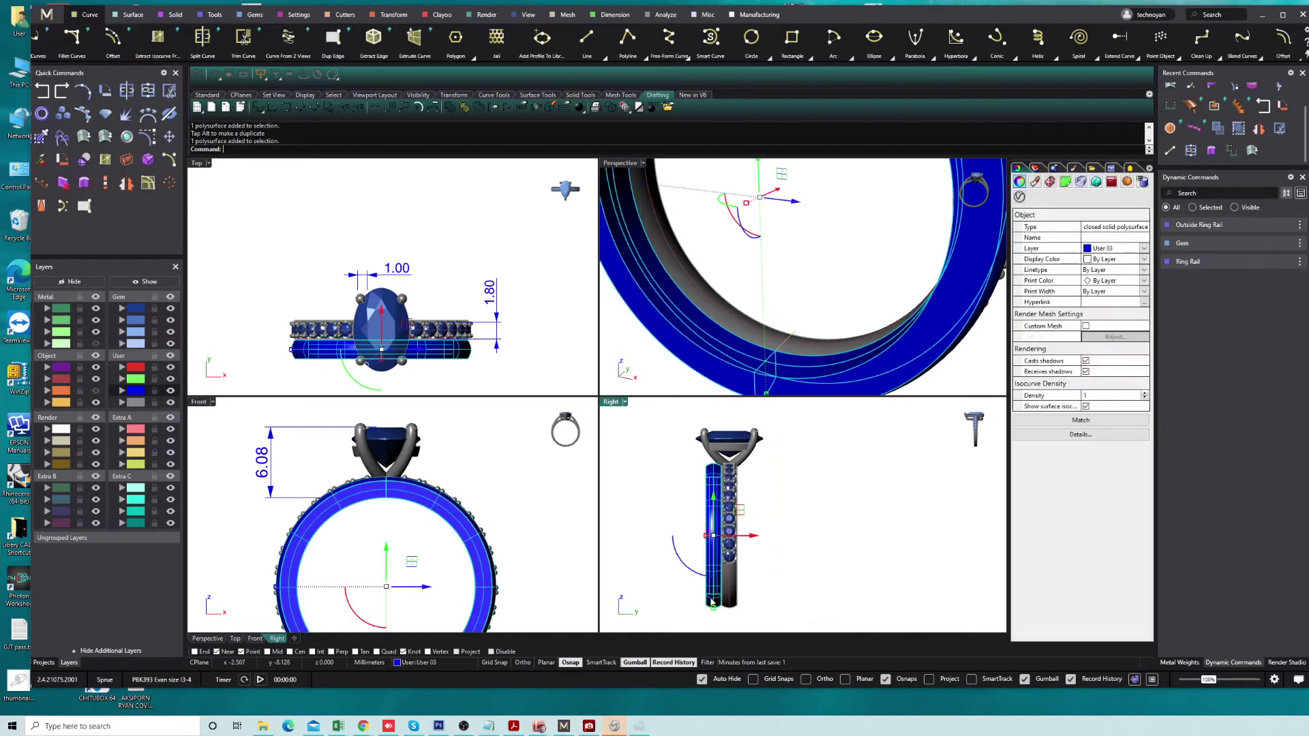
pyautogui.press('Delete')
pyautogui.moveTo(369, 532); pyautogui.dragTo(377, 511, button='right')
pyautogui.scroll(-1, 377, 512)
pyautogui.scroll(-1, 379, 498)
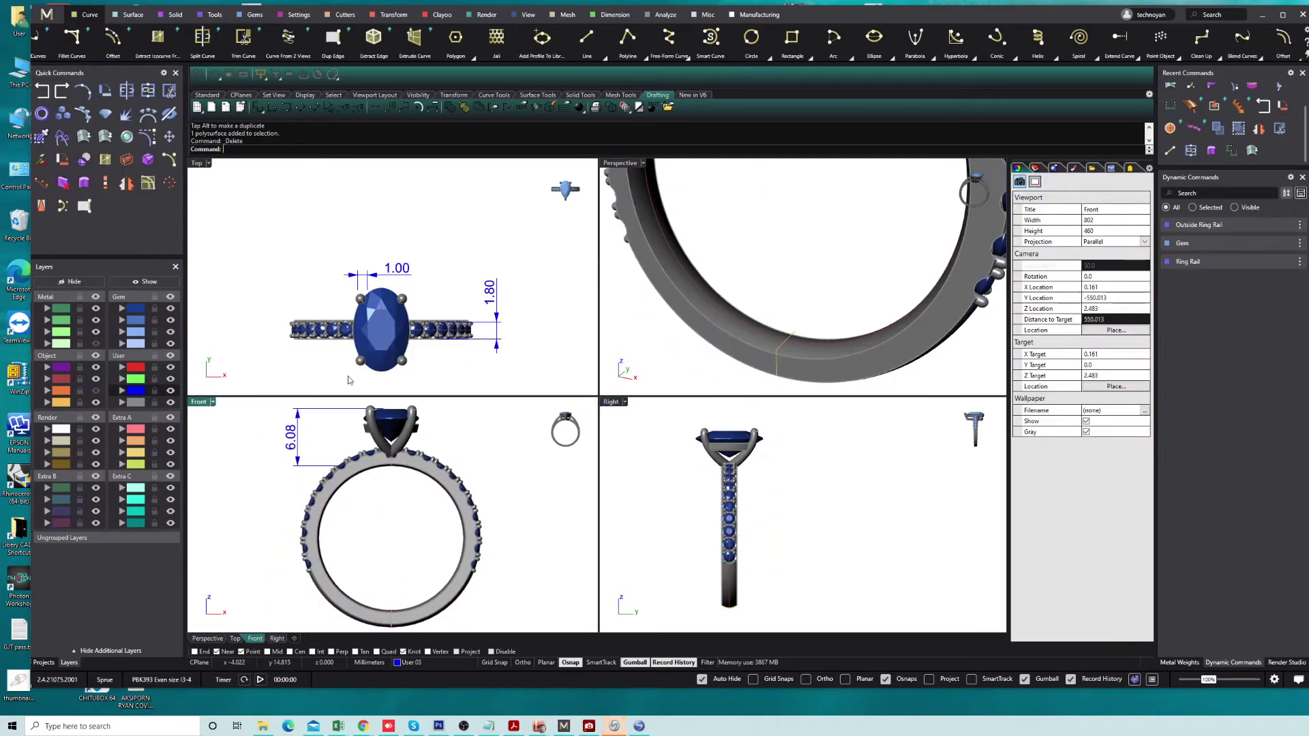
# Place a 'size i3/4' text label inside the ring's opening in the Front view.
pyautogui.click(343, 107)
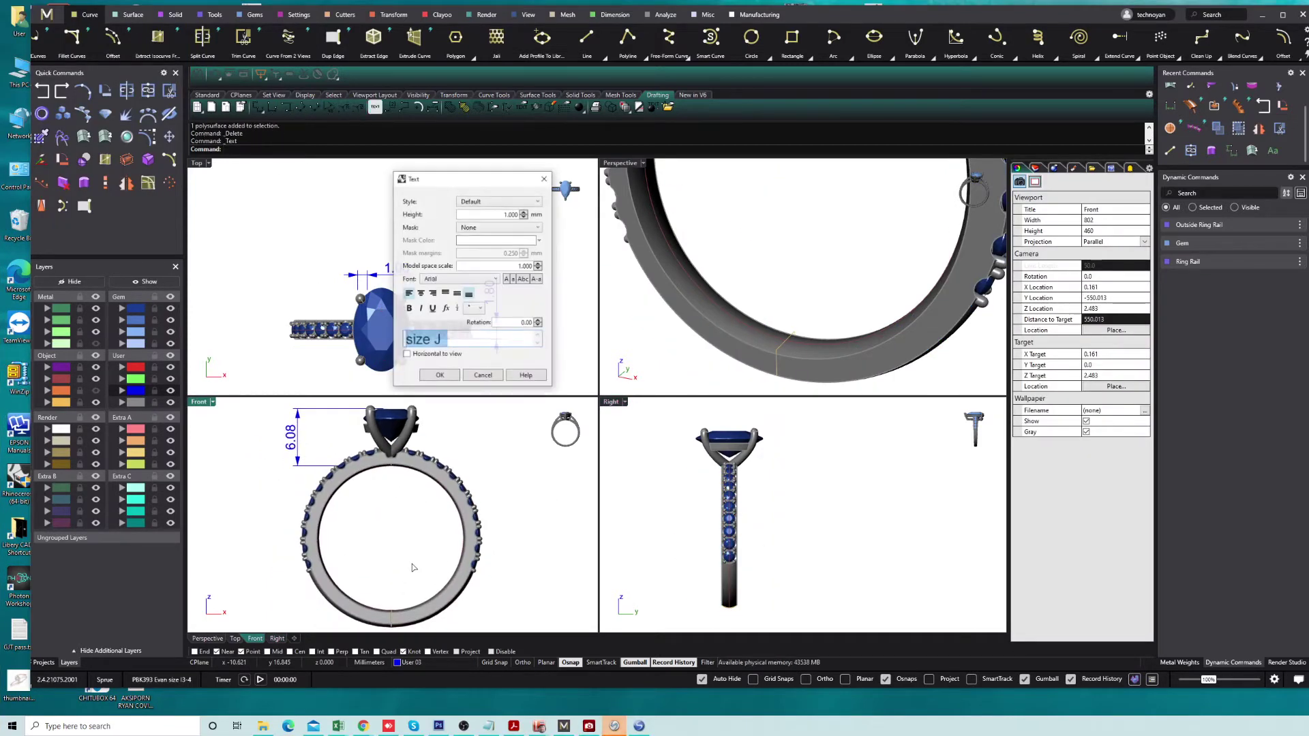
pyautogui.press('BackSpace')
pyautogui.write('I')
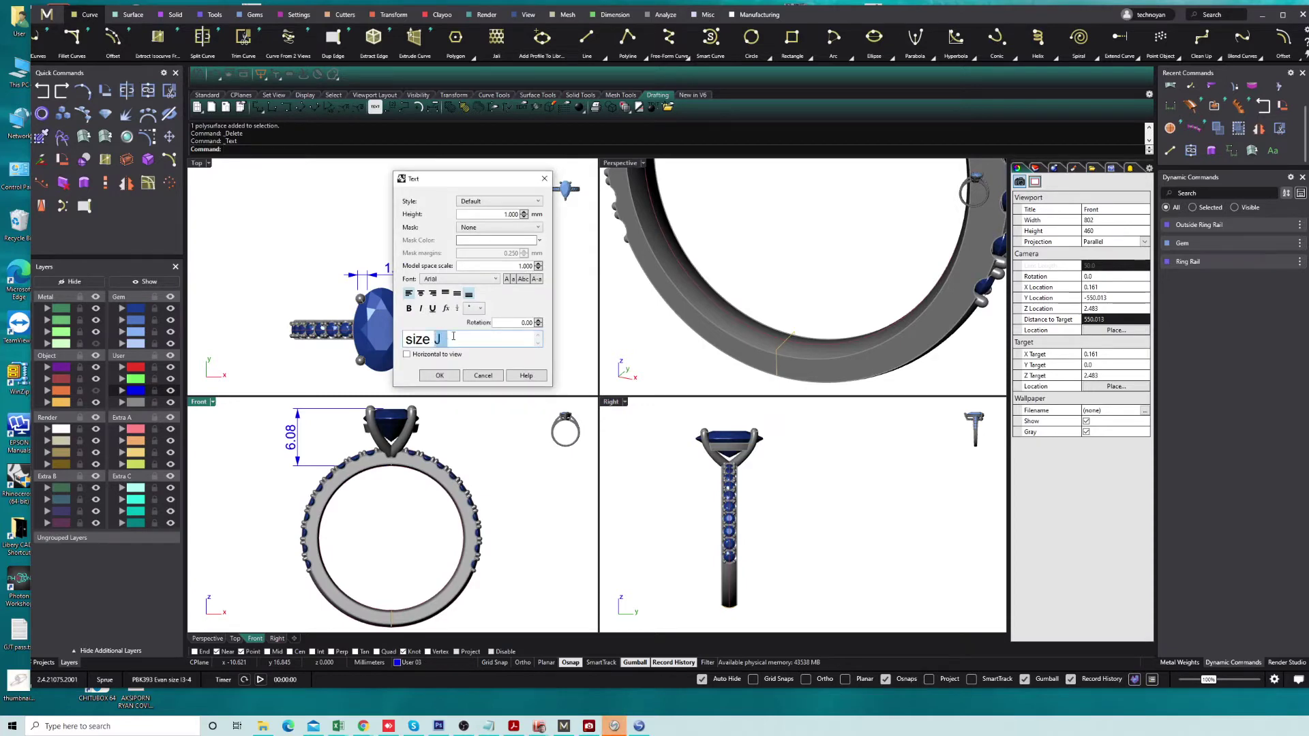
pyautogui.press('BackSpace')
pyautogui.write('ize 13/4')
pyautogui.click(440, 376)
pyautogui.click(380, 525)
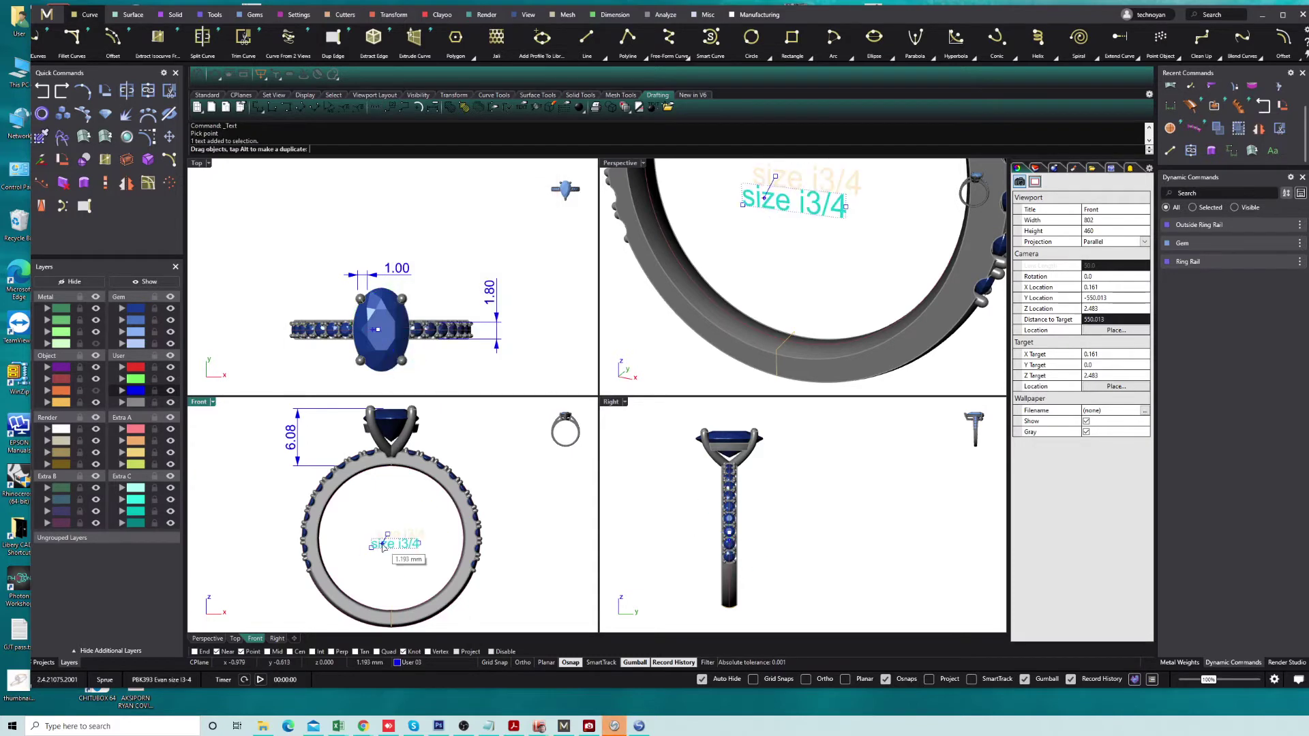
pyautogui.click(345, 259)
pyautogui.click(259, 107)
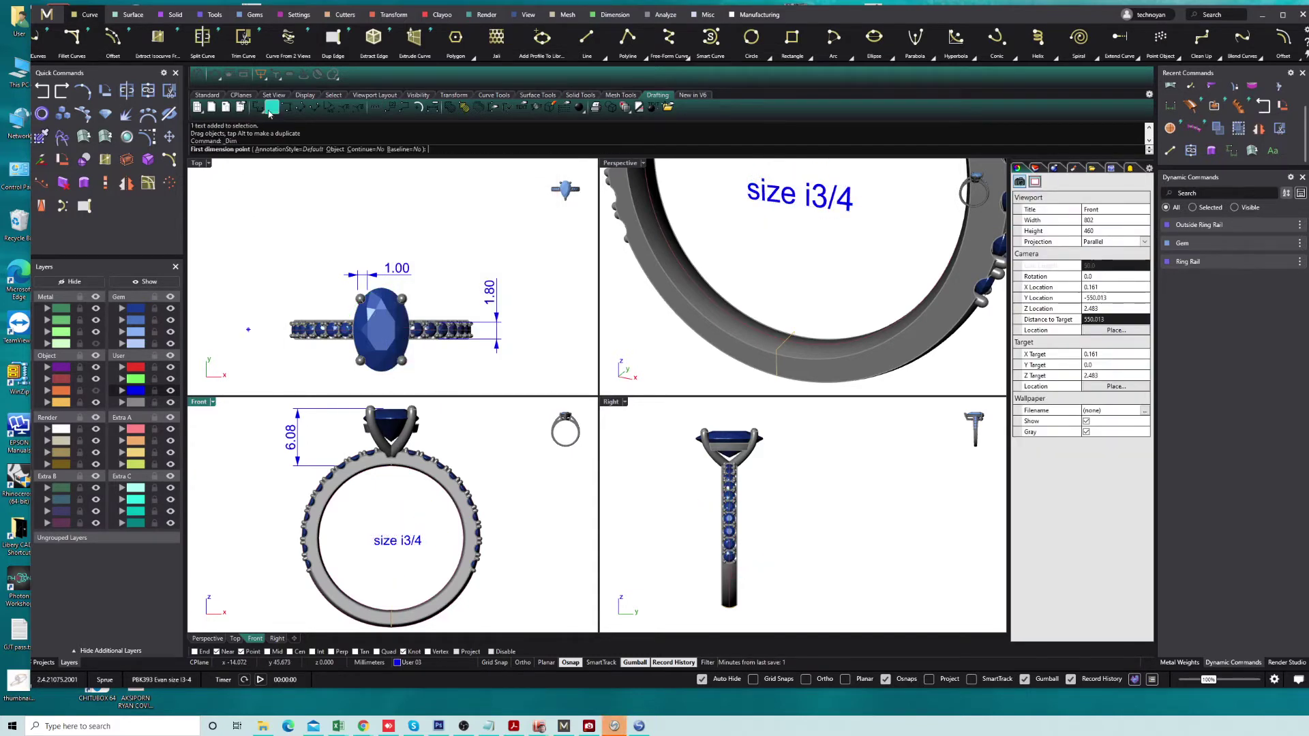
# Add a 1.70 shank-thickness dimension at the ring's bottom in the Front view.
pyautogui.press('Escape')
pyautogui.moveTo(409, 593); pyautogui.dragTo(415, 550, button='right')
pyautogui.press('Return')
pyautogui.click(397, 567)
pyautogui.write('.7')
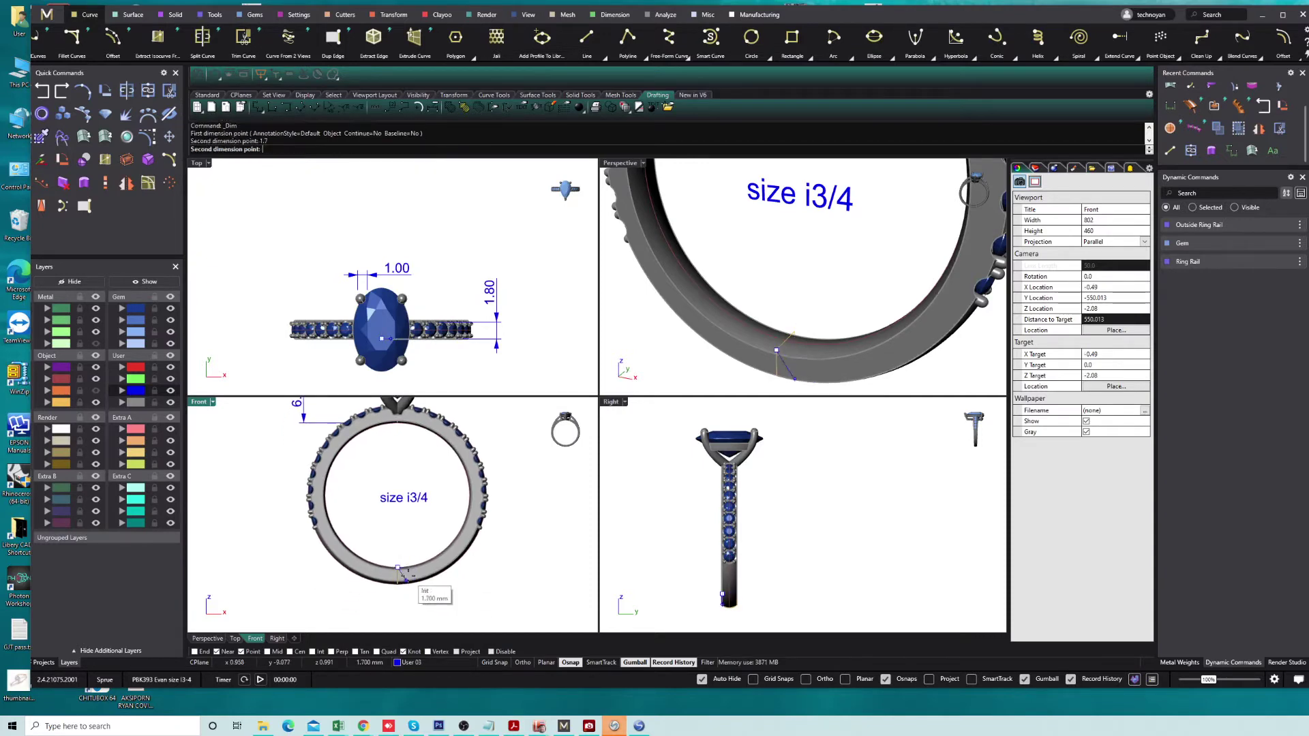
pyautogui.press('Return')
pyautogui.click(397, 592)
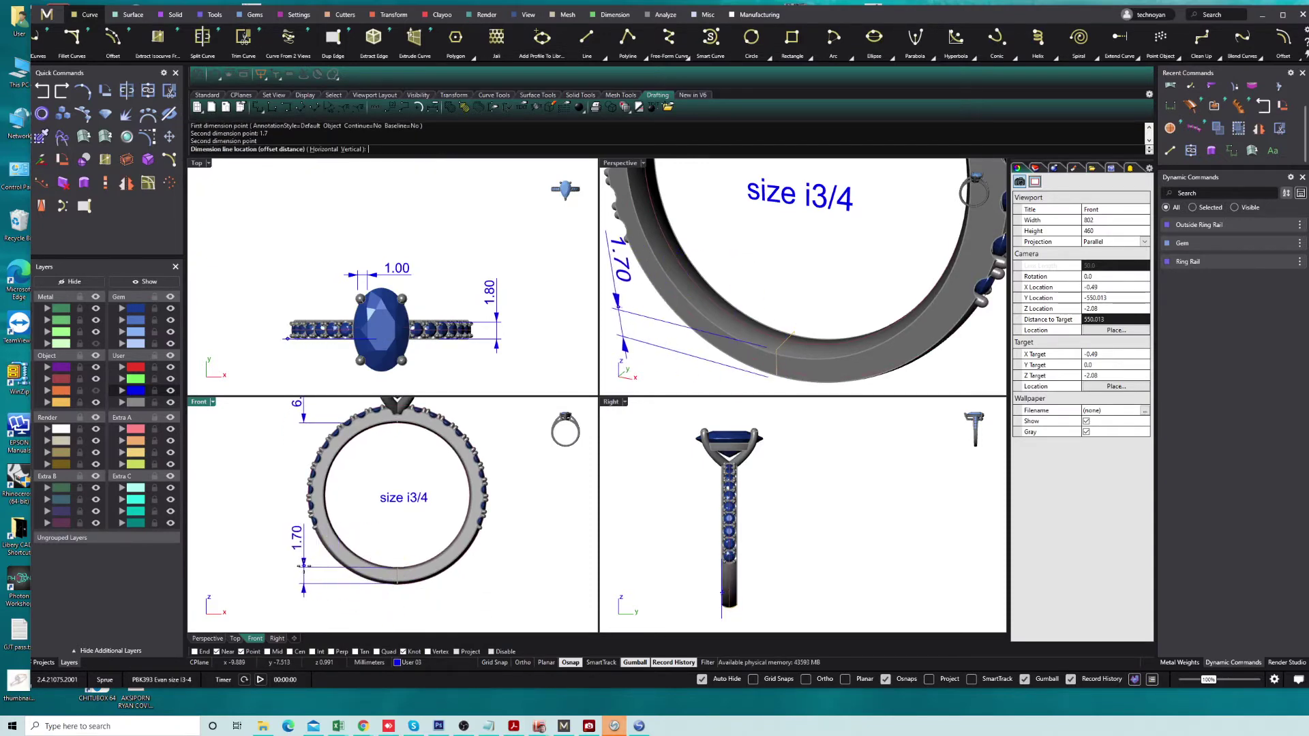
pyautogui.click(299, 566)
# Replace the 6.08 setting-height dimension with a 6.10 dimension from the ring top.
pyautogui.moveTo(304, 412); pyautogui.dragTo(290, 461, button='right')
pyautogui.click(288, 457)
pyautogui.press('Delete')
pyautogui.press('Return')
pyautogui.click(382, 473)
pyautogui.write('6.10')
pyautogui.press('Return')
pyautogui.scroll(-2, 381, 476)
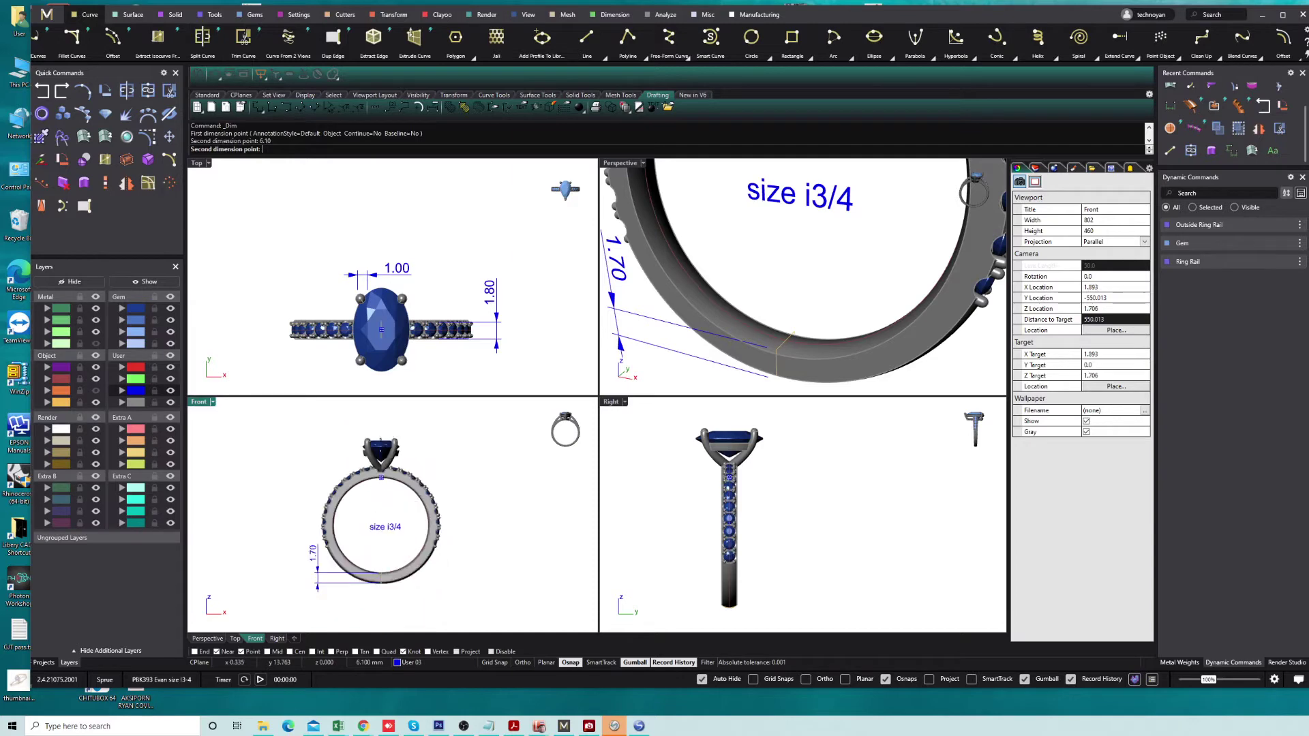
pyautogui.click(380, 439)
pyautogui.click(321, 466)
# Zoom and orbit the perspective view to look down on the ring.
pyautogui.scroll(1, 355, 491)
pyautogui.scroll(1, 403, 525)
pyautogui.scroll(-1, 403, 525)
pyautogui.scroll(-1, 409, 348)
pyautogui.scroll(-1, 413, 351)
pyautogui.scroll(-1, 412, 354)
pyautogui.scroll(-2, 757, 491)
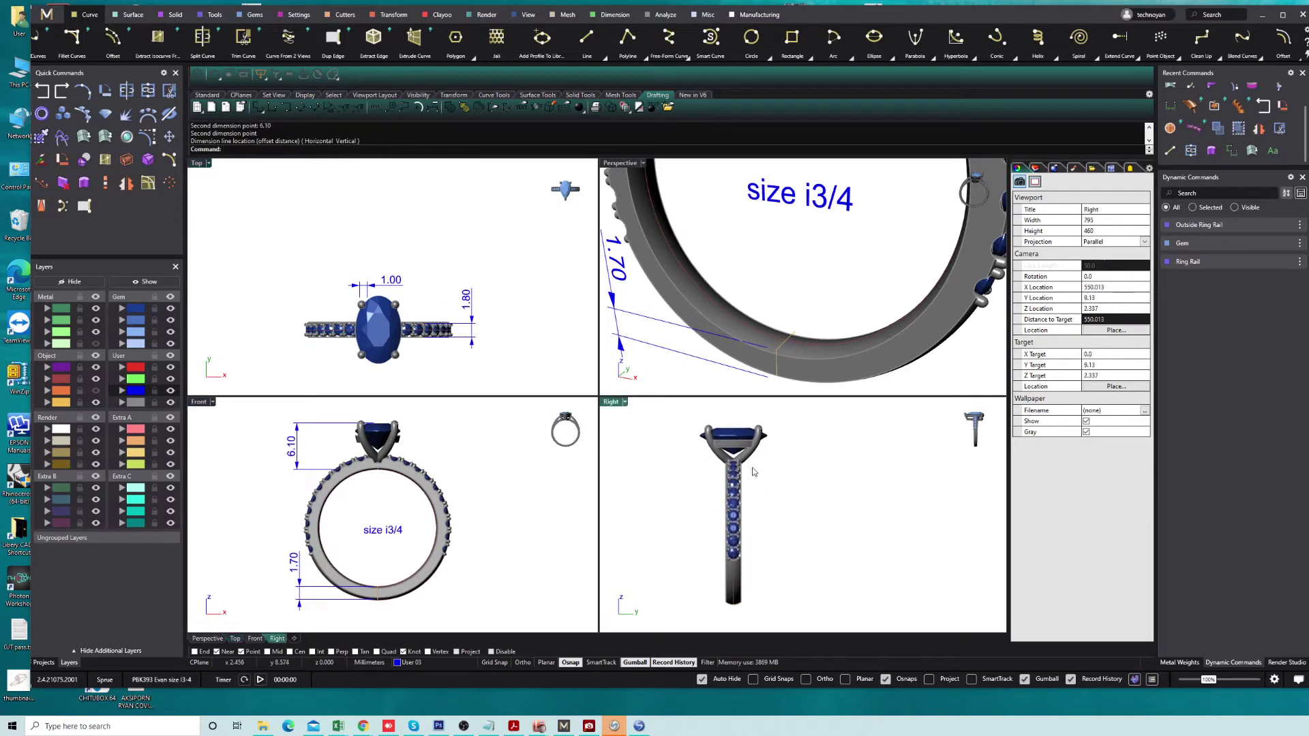
pyautogui.scroll(-2, 789, 287)
pyautogui.moveTo(789, 286); pyautogui.dragTo(678, 171, button='right')
pyautogui.press('Return')
pyautogui.click(628, 165)
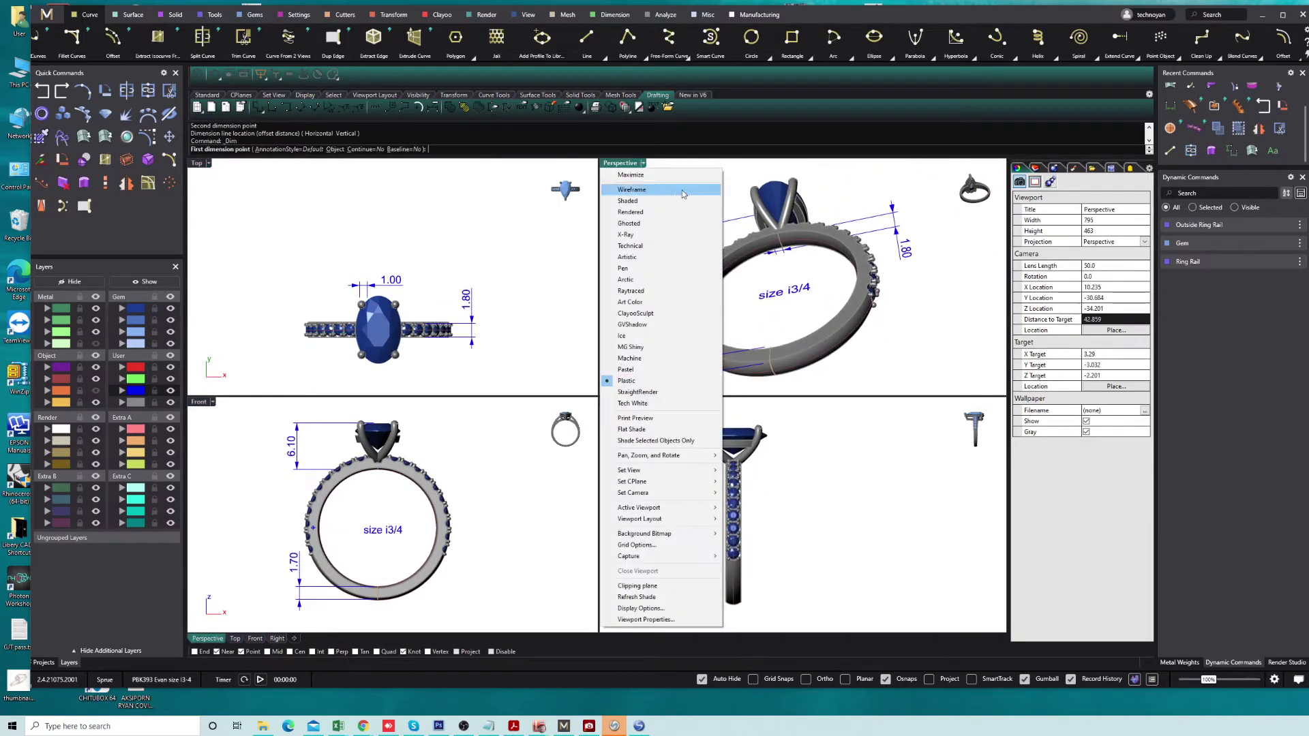
# Switch the perspective view to Machine display and orbit to a side view.
pyautogui.click(658, 355)
pyautogui.scroll(-2, 693, 300)
pyautogui.moveTo(693, 300); pyautogui.dragTo(723, 287, button='right')
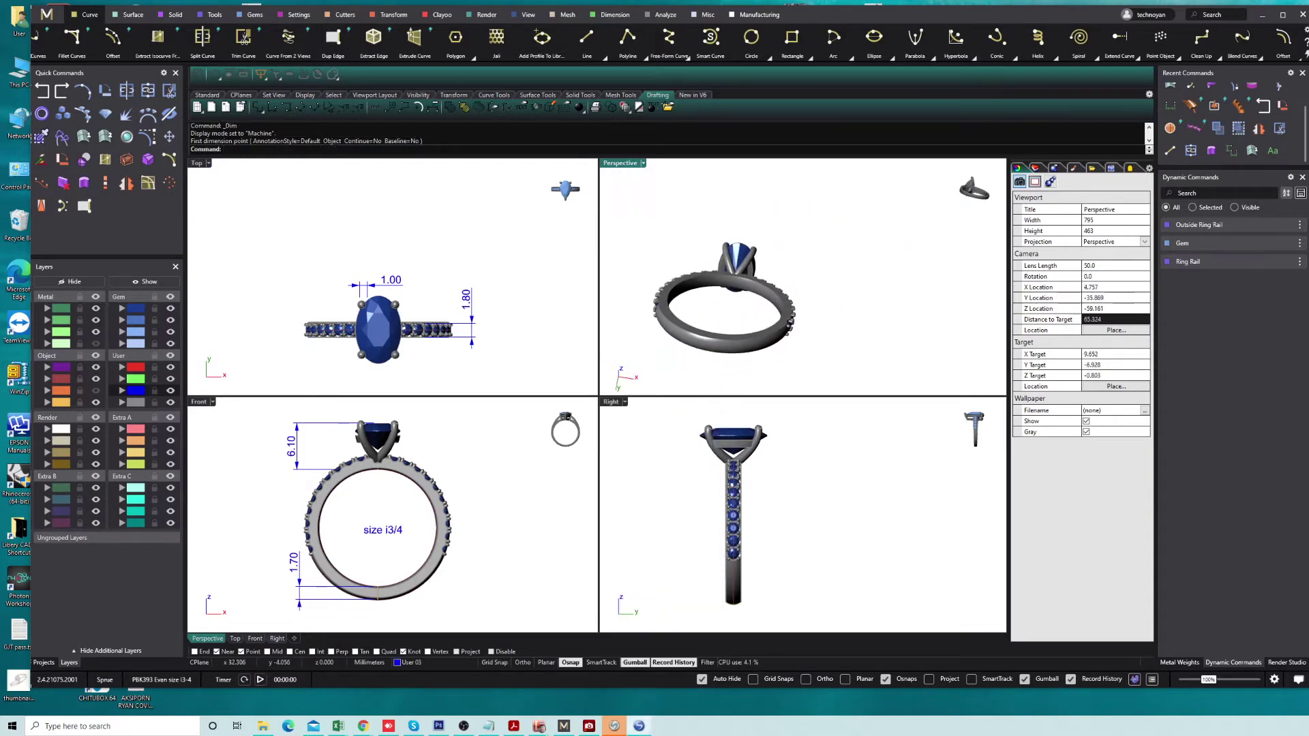
# Screen-capture the ring views region and bring up the Gems tools.
pyautogui.click(614, 726)
pyautogui.moveTo(231, 193)
pyautogui.mouseDown()
pyautogui.moveTo(660, 606)
pyautogui.moveTo(848, 627)
pyautogui.mouseUp()
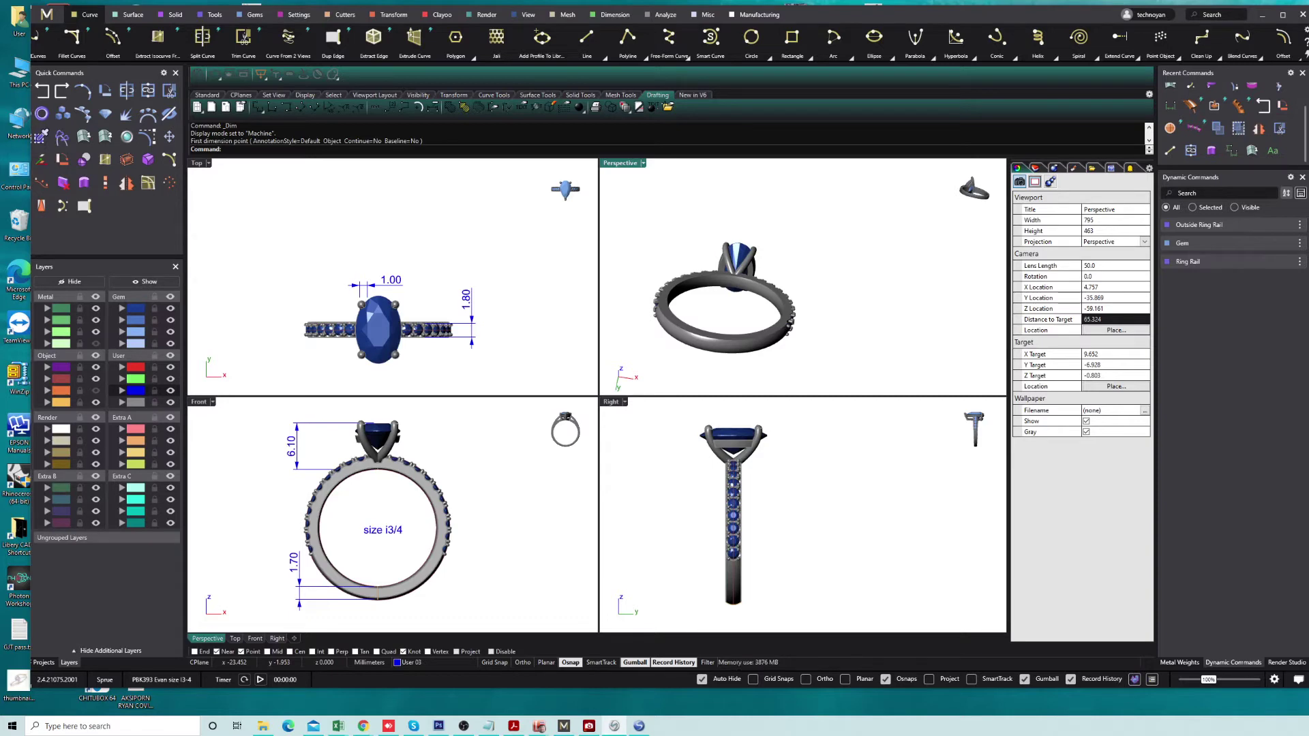
pyautogui.click(273, 198)
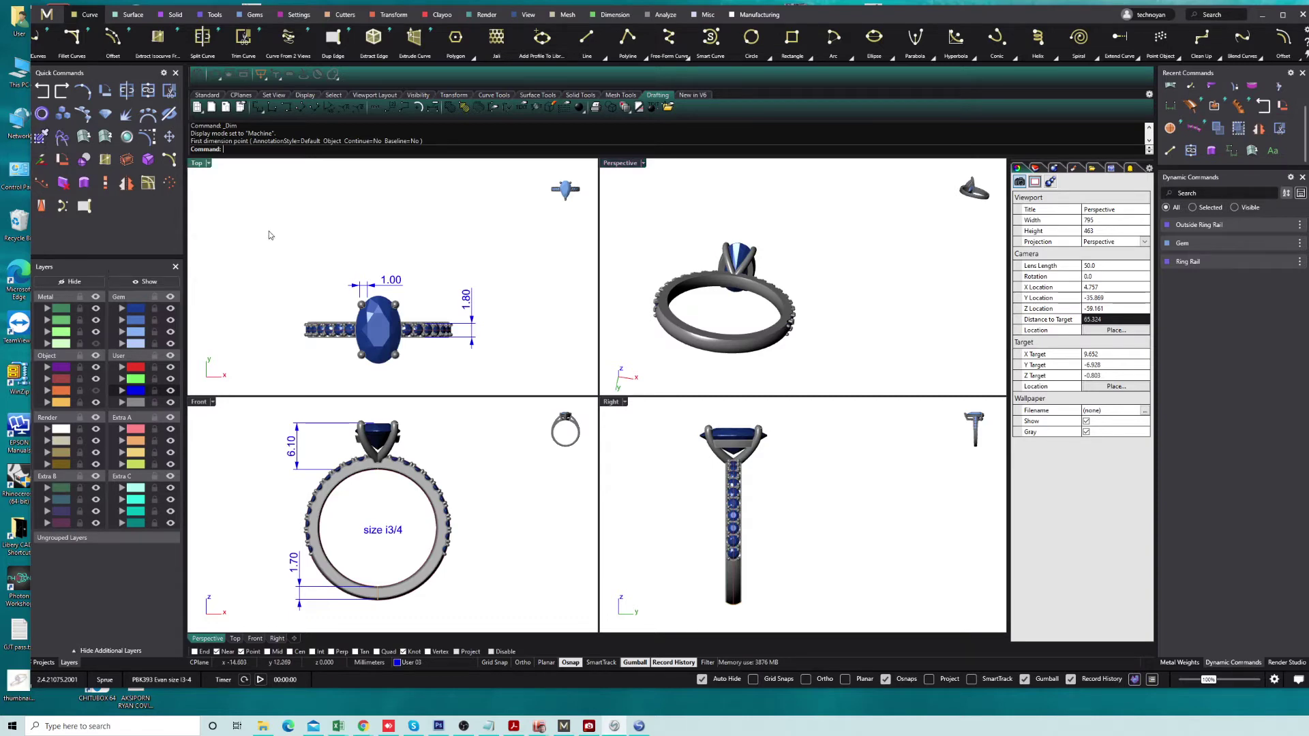
pyautogui.click(254, 14)
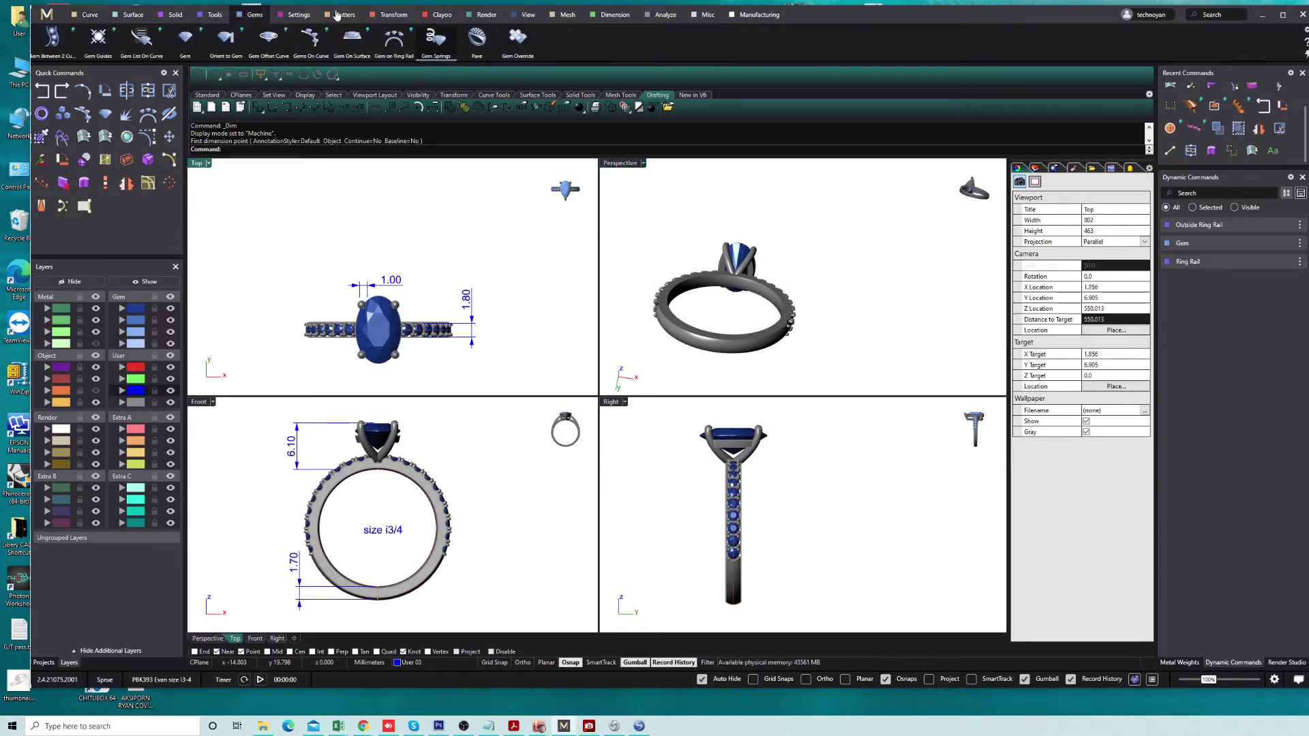
# Capture the Tech Report's stone table (20 round 1.5x1.5, one 5.9x8.85), then close it.
pyautogui.click(214, 14)
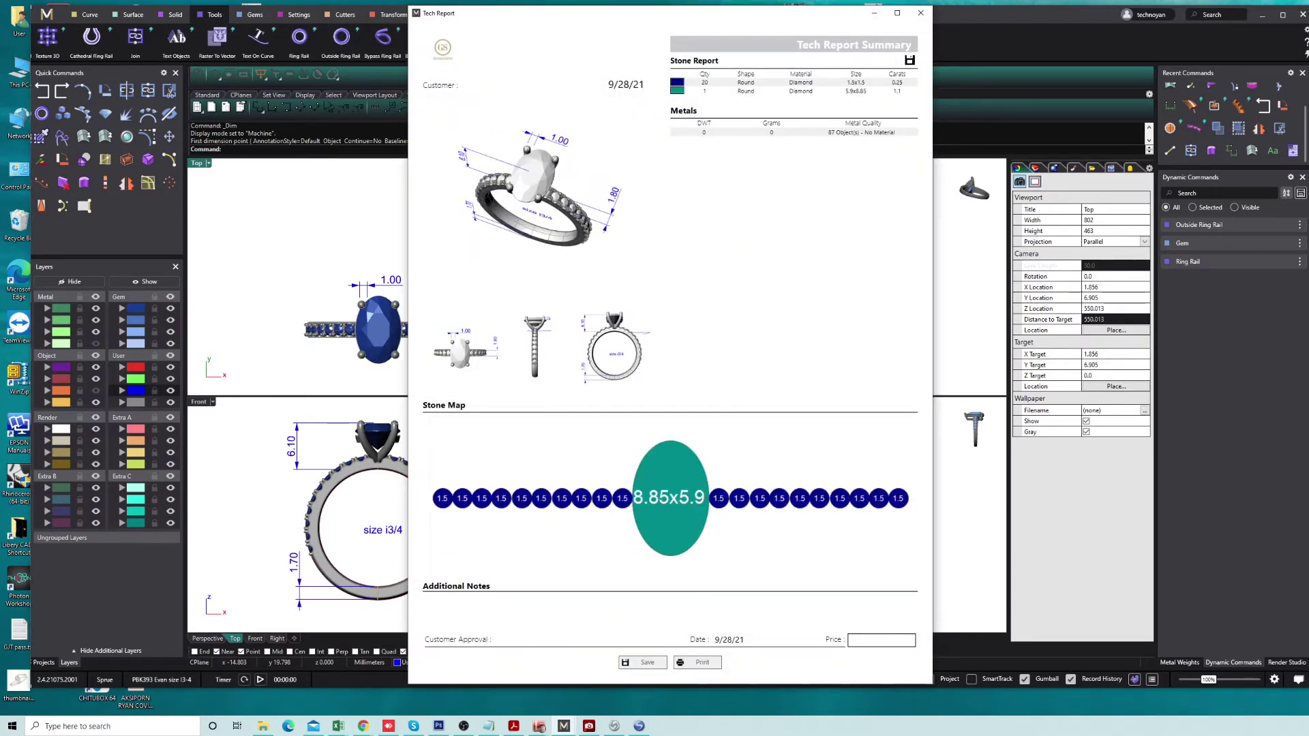
pyautogui.press('Print')
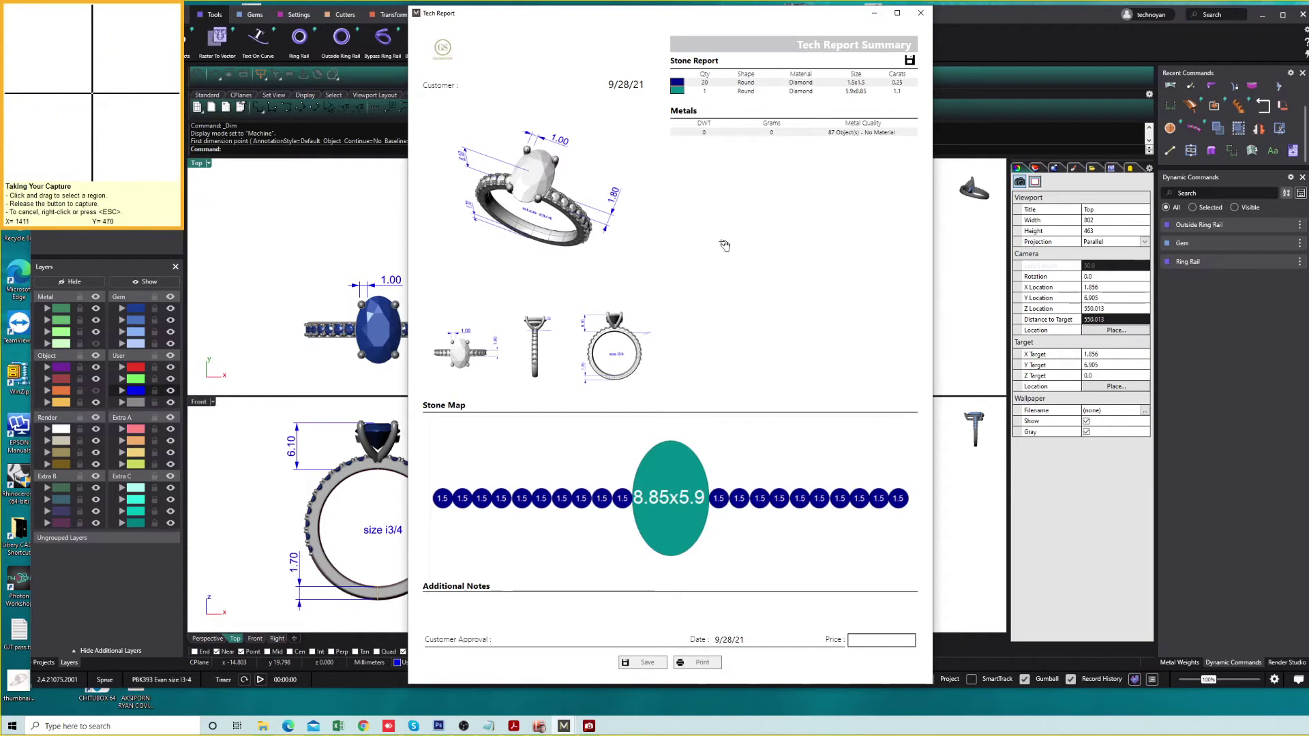
pyautogui.click(724, 246)
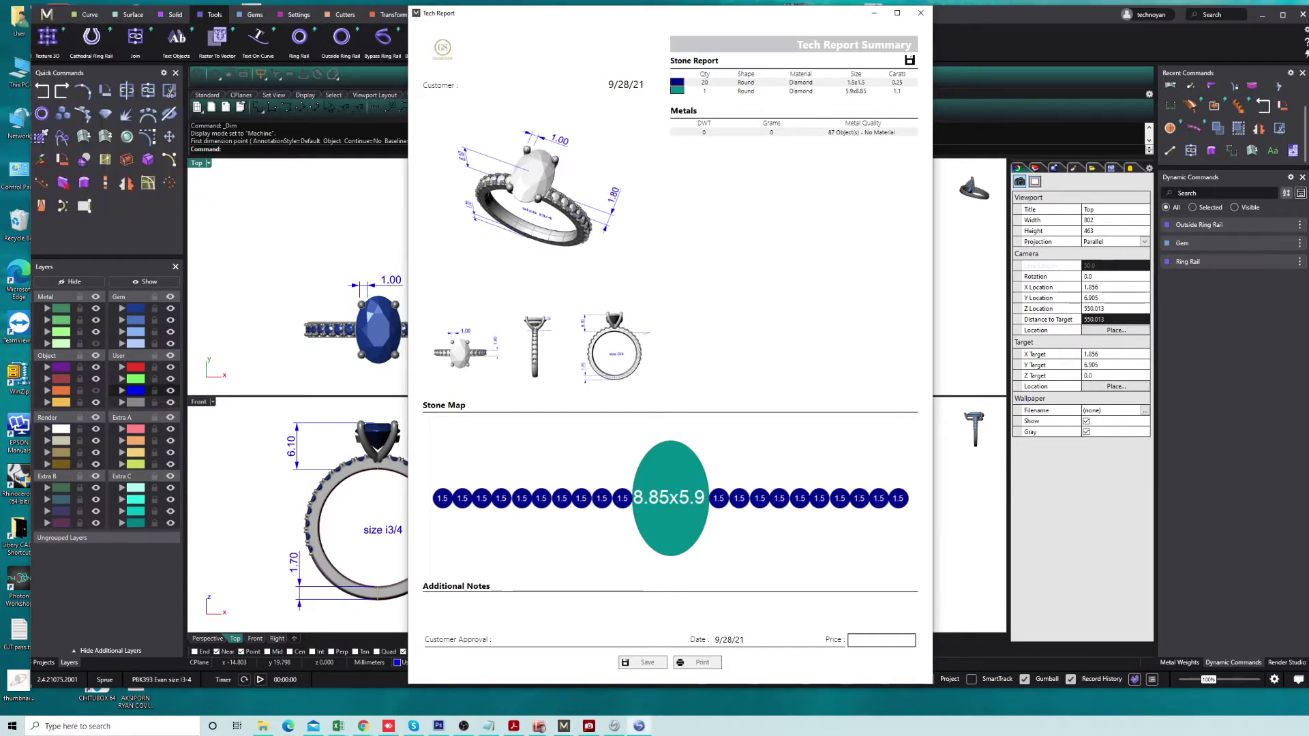
pyautogui.press('Print')
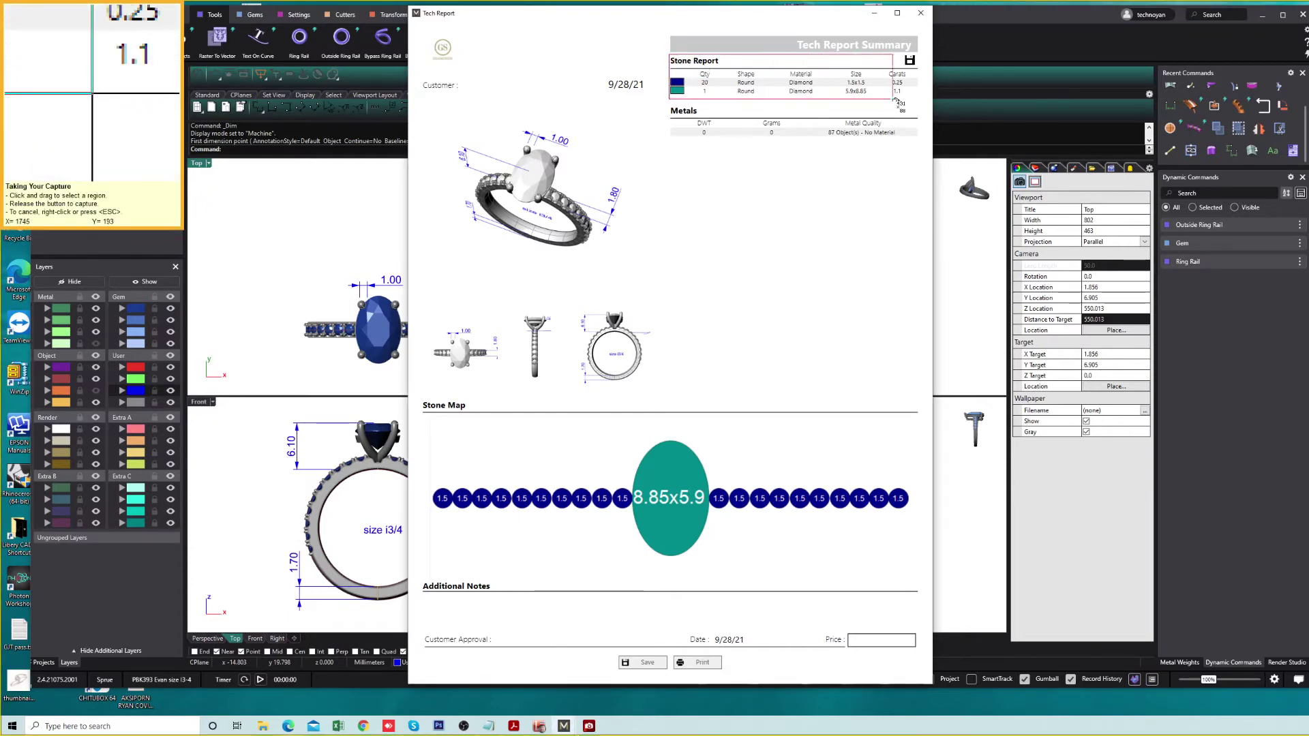
pyautogui.moveTo(731, 84); pyautogui.dragTo(918, 111)
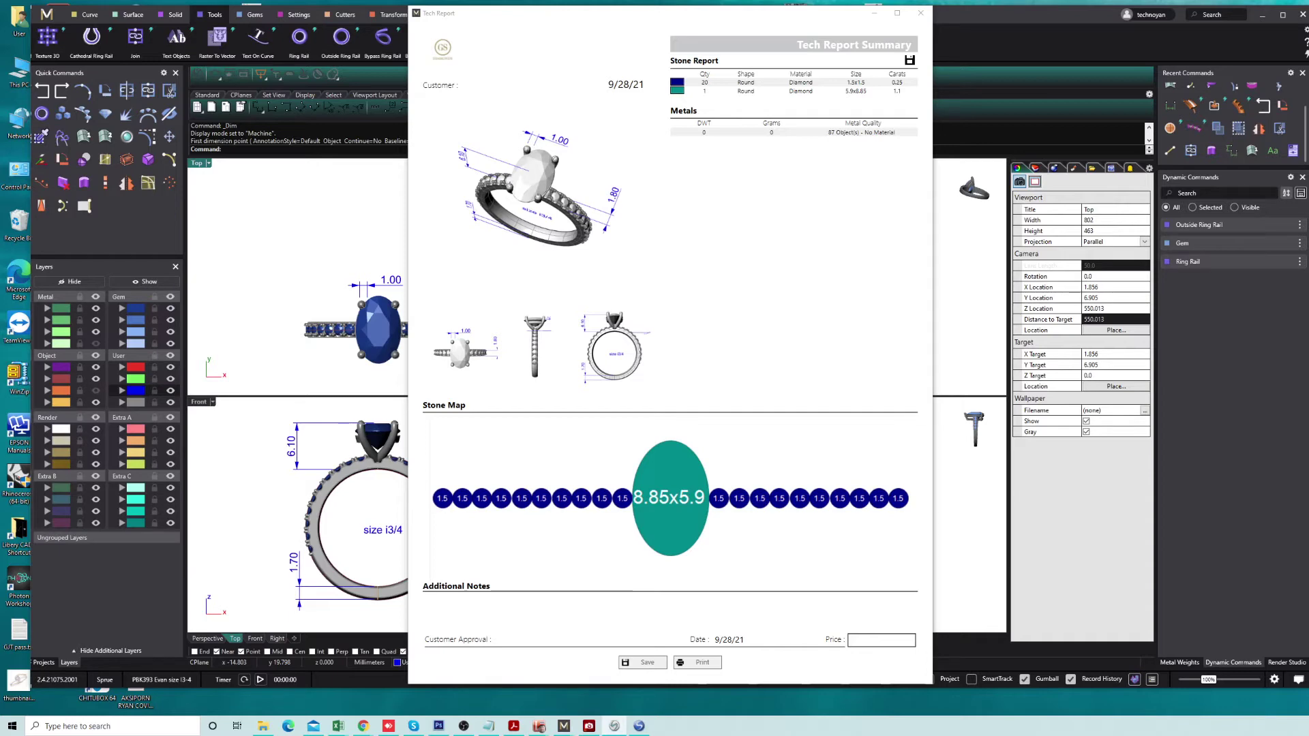
pyautogui.click(920, 13)
pyautogui.click(449, 496)
# Window-select the prongs in the Front view and group them, accepting the history warning.
pyautogui.click(171, 320)
pyautogui.moveTo(354, 423); pyautogui.dragTo(354, 449, button='right')
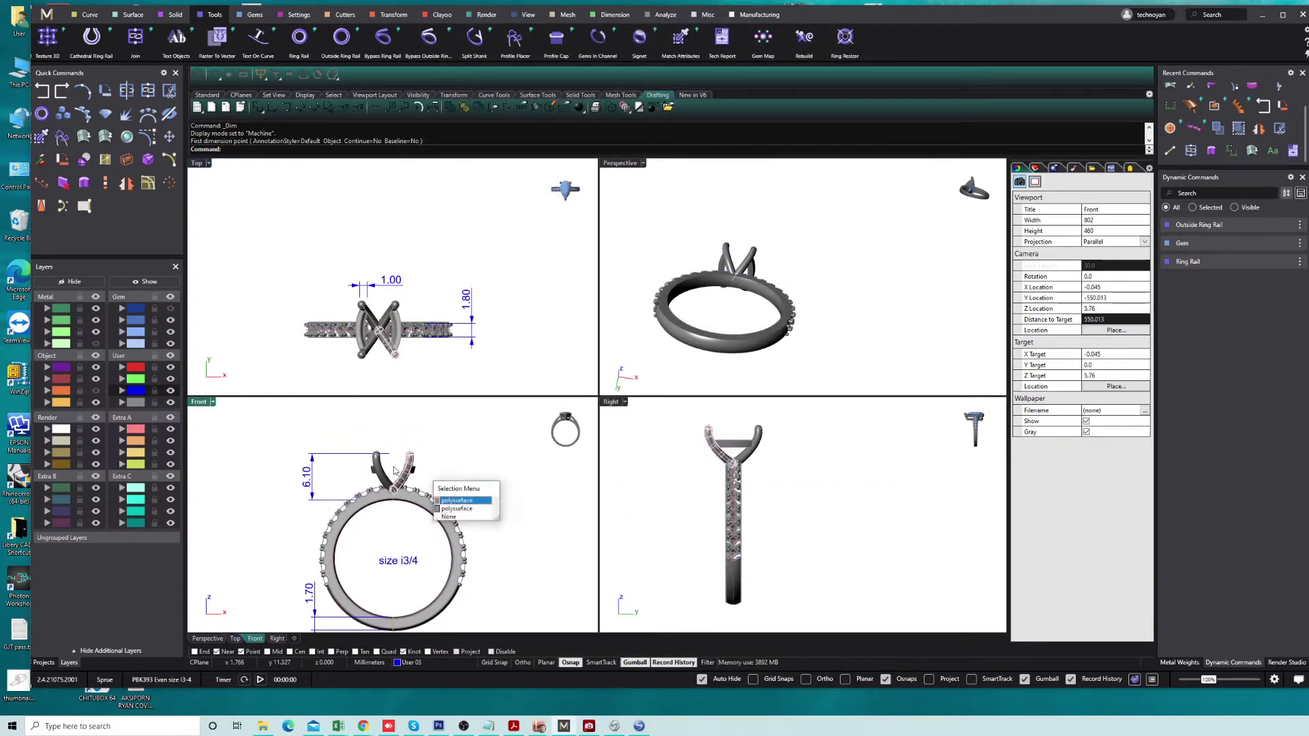
pyautogui.moveTo(444, 461); pyautogui.dragTo(353, 473)
pyautogui.hotkey('ctrl', 'g')
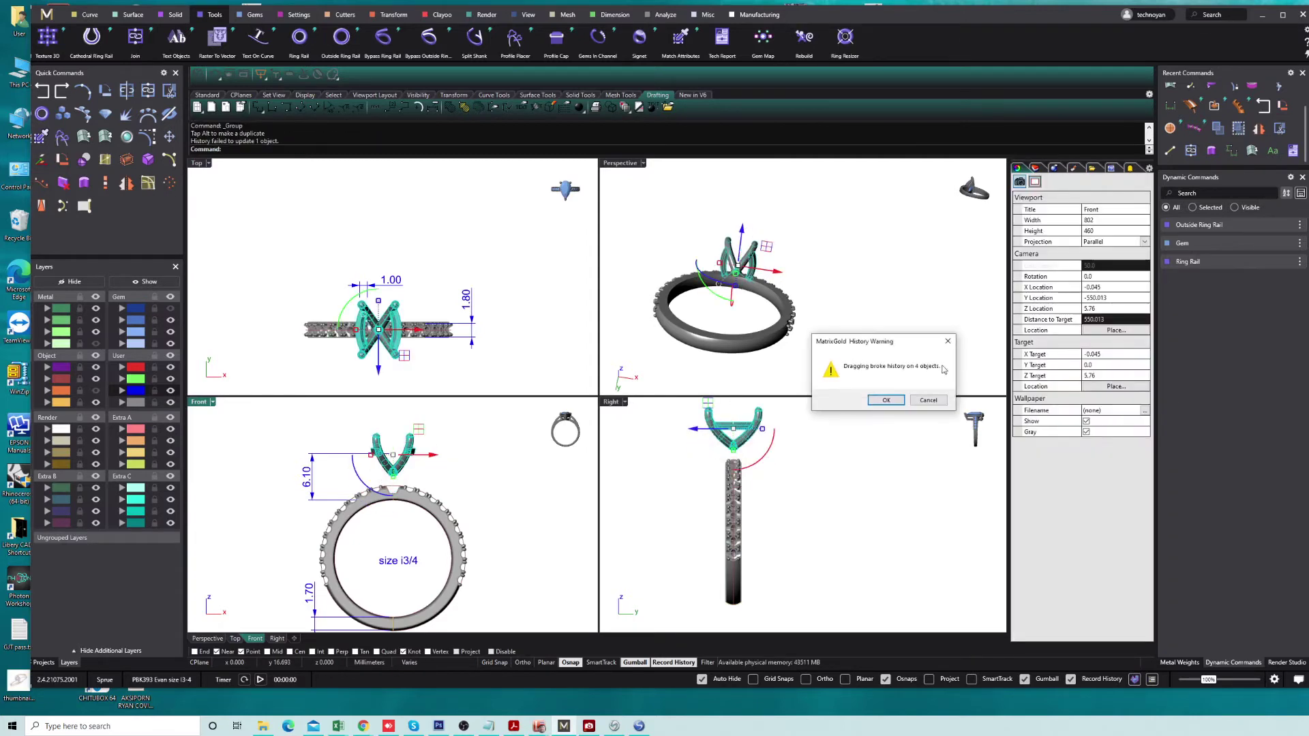
pyautogui.press('Return')
pyautogui.click(808, 231)
pyautogui.moveTo(809, 231); pyautogui.dragTo(811, 293, button='right')
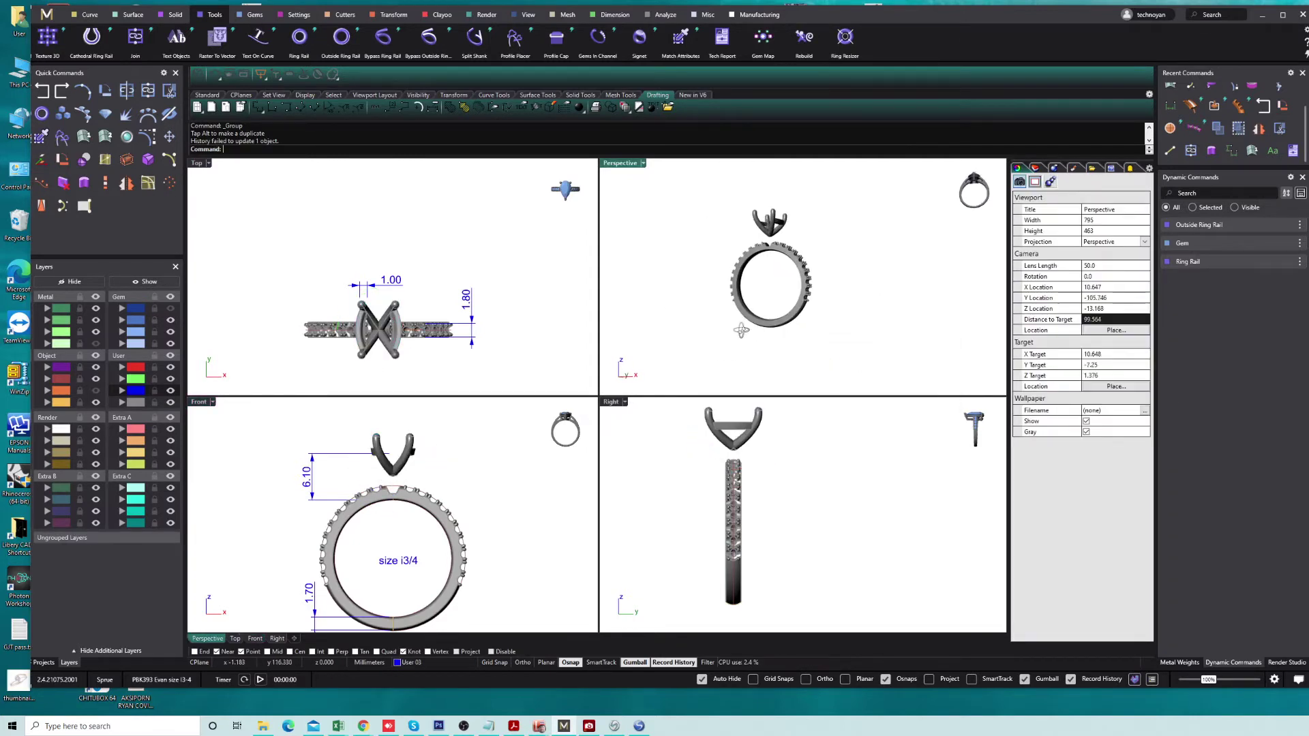
# Capture the ring view and undo the accidental move of the prongs.
pyautogui.moveTo(704, 184); pyautogui.dragTo(906, 387)
pyautogui.moveTo(436, 520); pyautogui.dragTo(450, 525, button='right')
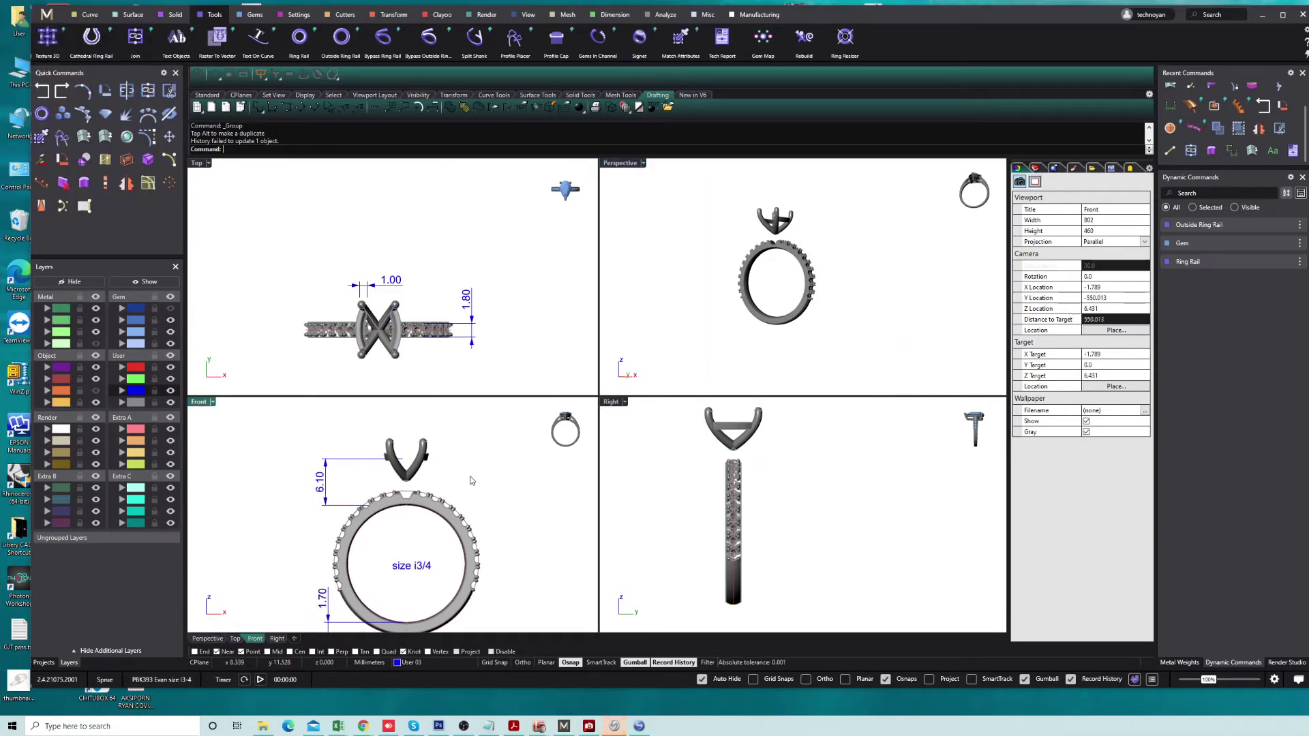
pyautogui.click(409, 470)
pyautogui.hotkey('ctrl', 'z')
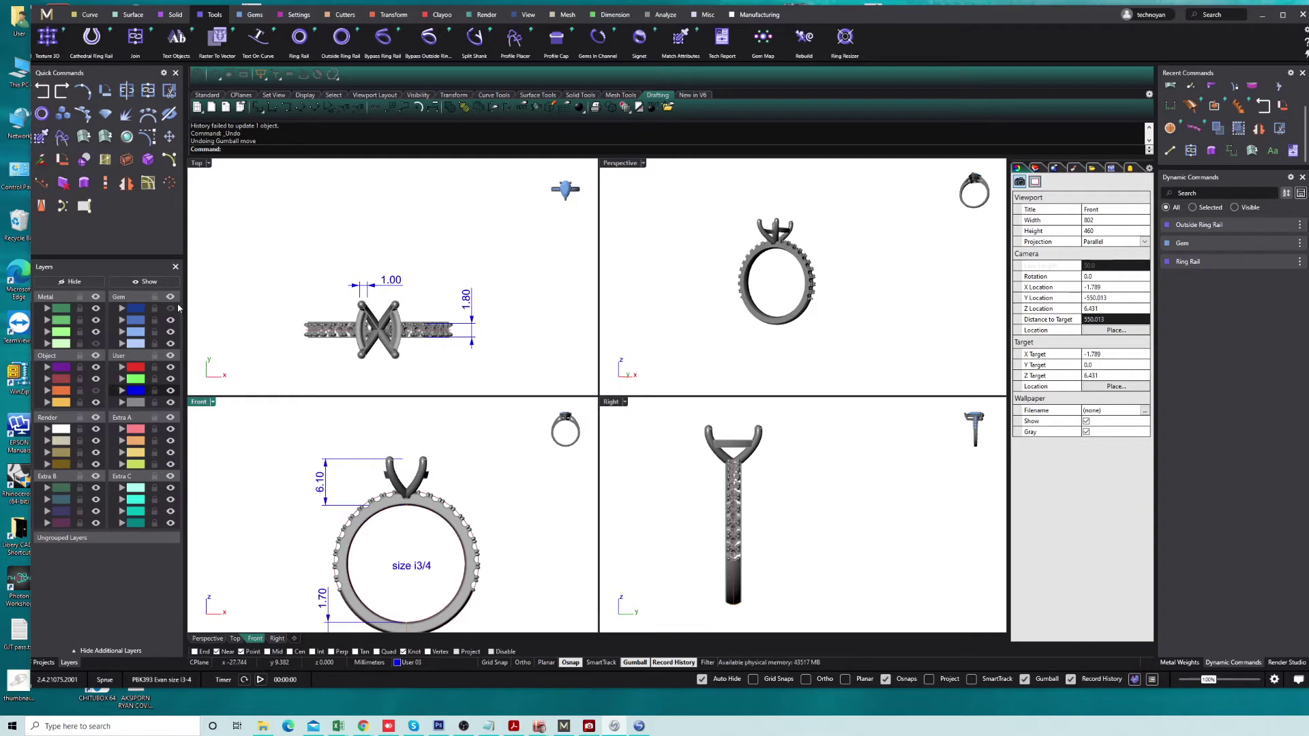
pyautogui.moveTo(725, 252); pyautogui.dragTo(800, 335, button='right')
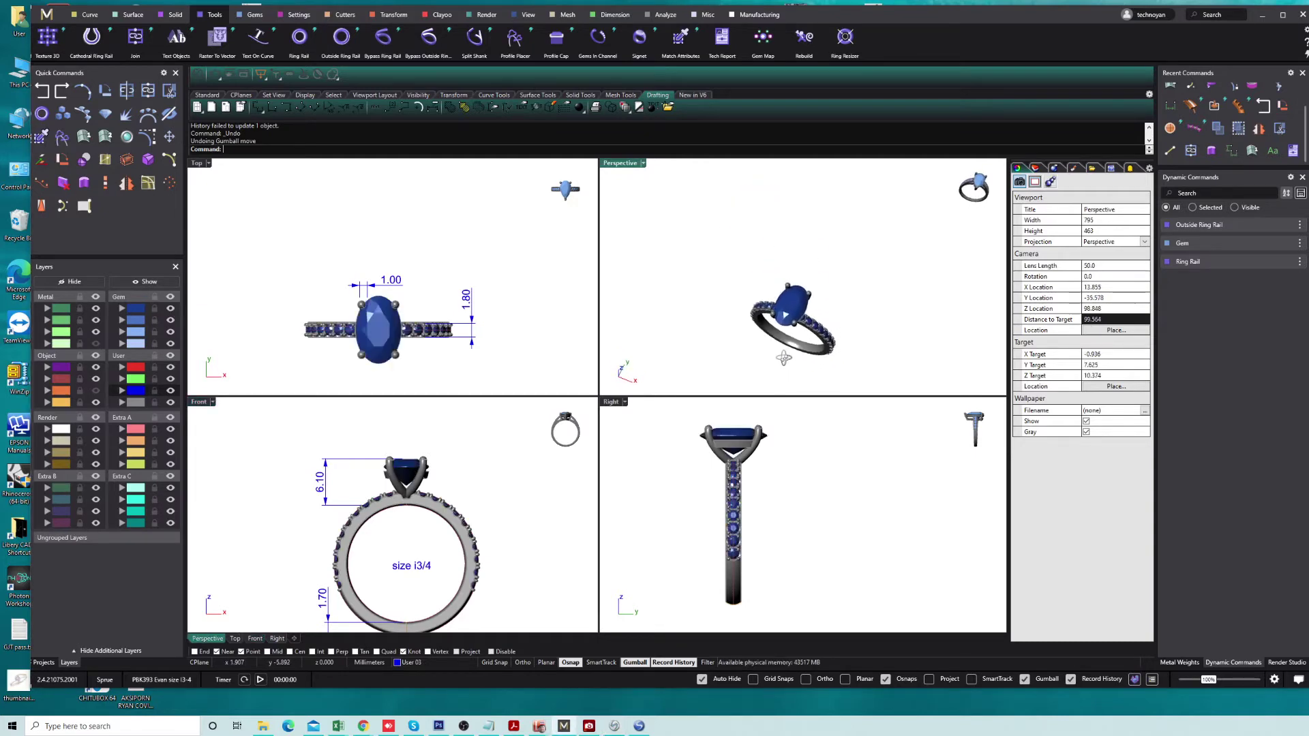
# Apply a metal material to the whole ring and a dark blue gem material to the stones.
pyautogui.hotkey('ctrl', 'a')
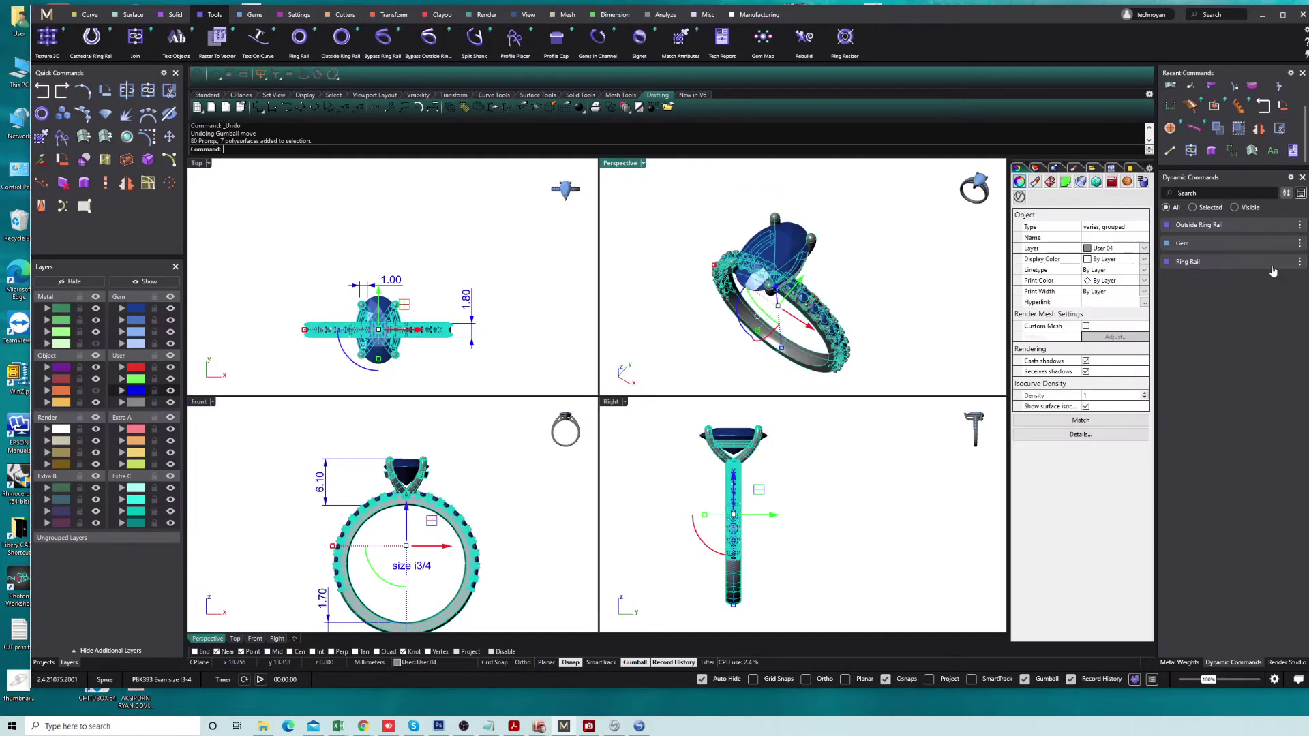
pyautogui.click(1284, 662)
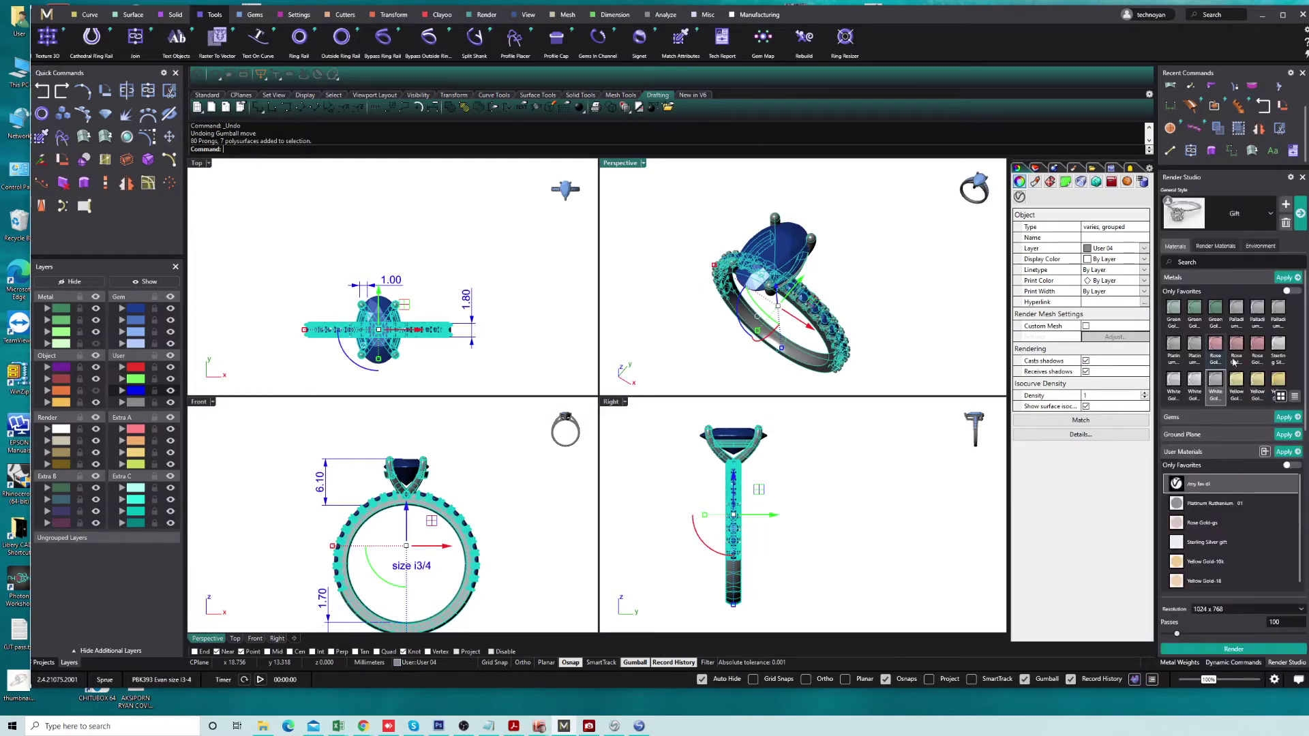
pyautogui.click(1284, 280)
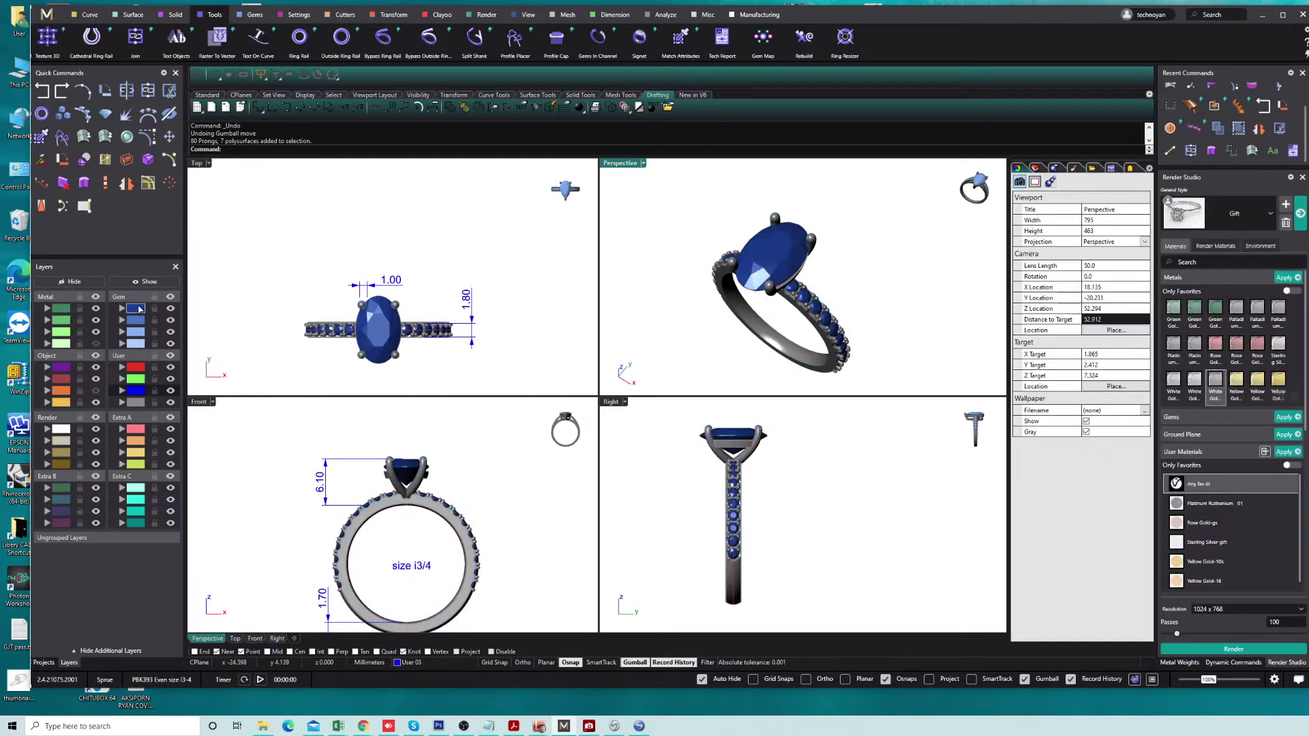
pyautogui.click(1285, 451)
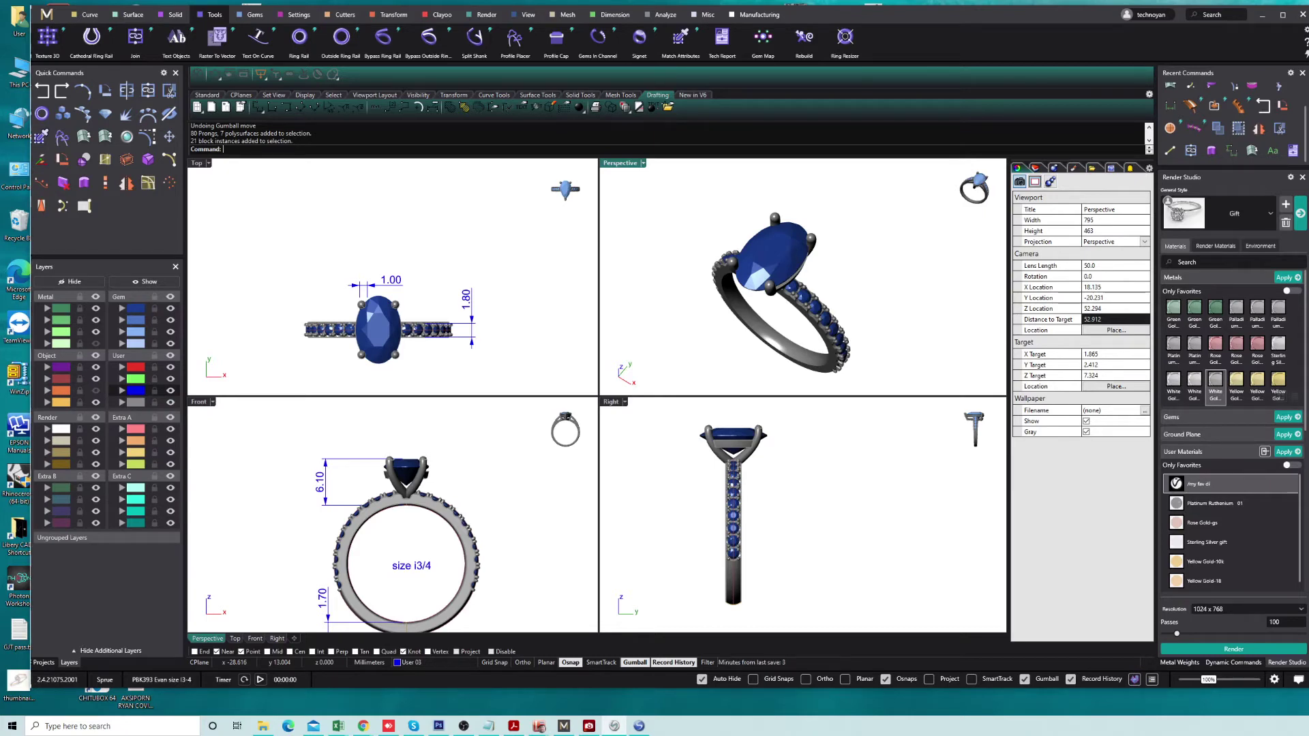
# Pick the Ring Rail from the overlapping objects at the band.
pyautogui.click(464, 508)
pyautogui.click(462, 505)
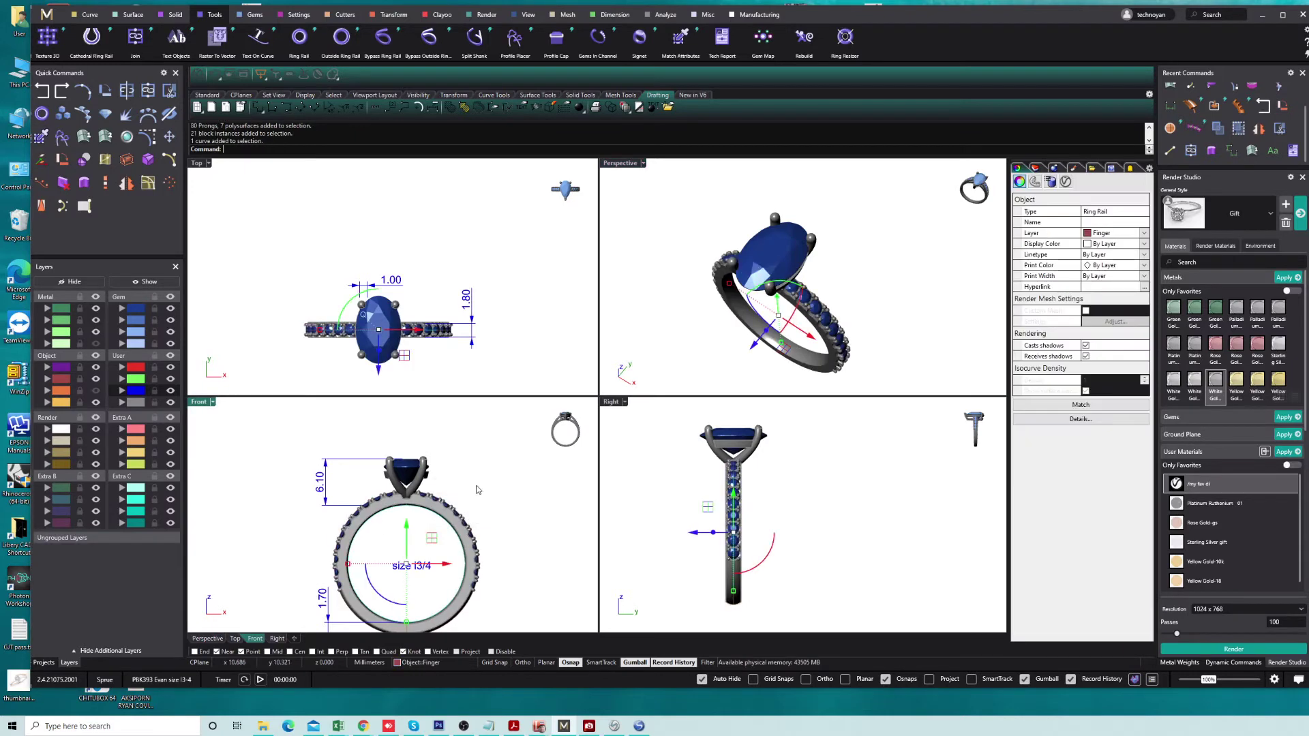
pyautogui.scroll(3, 409, 491)
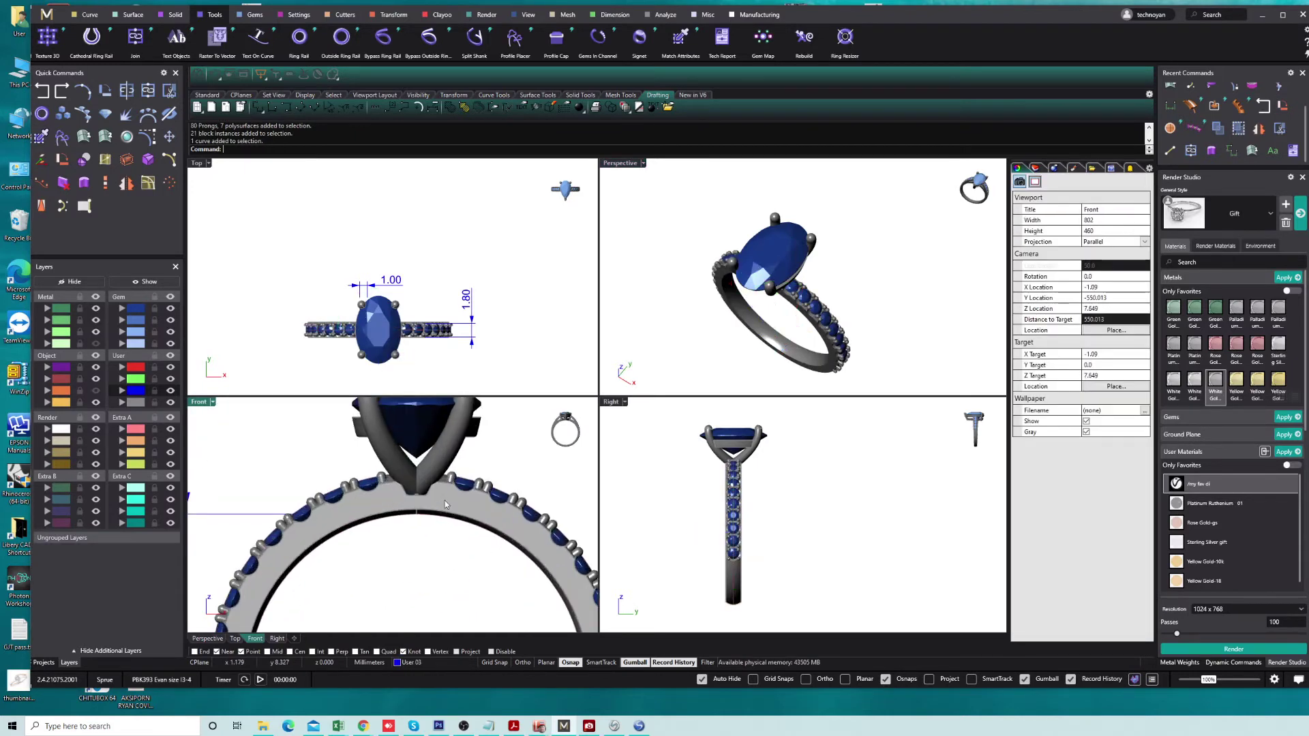
# Move the ring metal onto the Creation layer and apply Yellow Gold-10k.
pyautogui.click(49, 403)
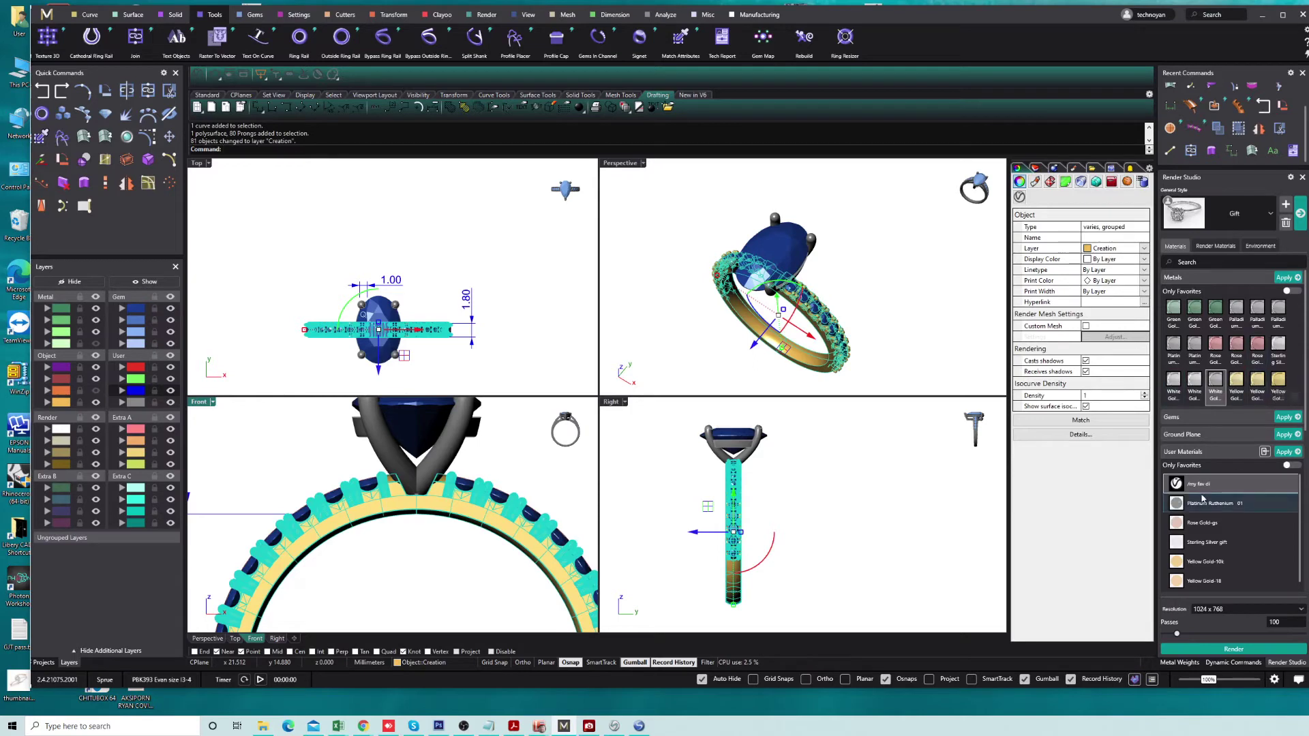
pyautogui.click(1210, 567)
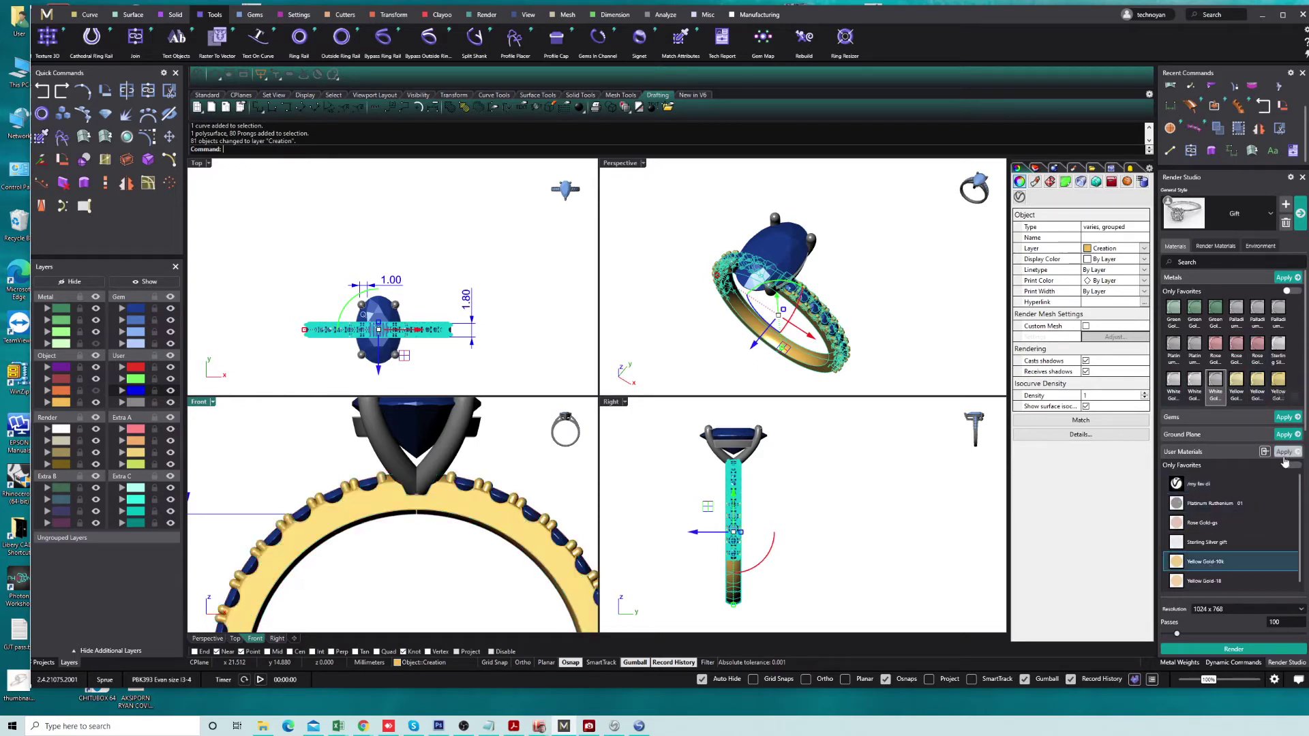
pyautogui.press('Escape')
# Render the perspective view at 800 x 600 resolution.
pyautogui.scroll(-1, 652, 327)
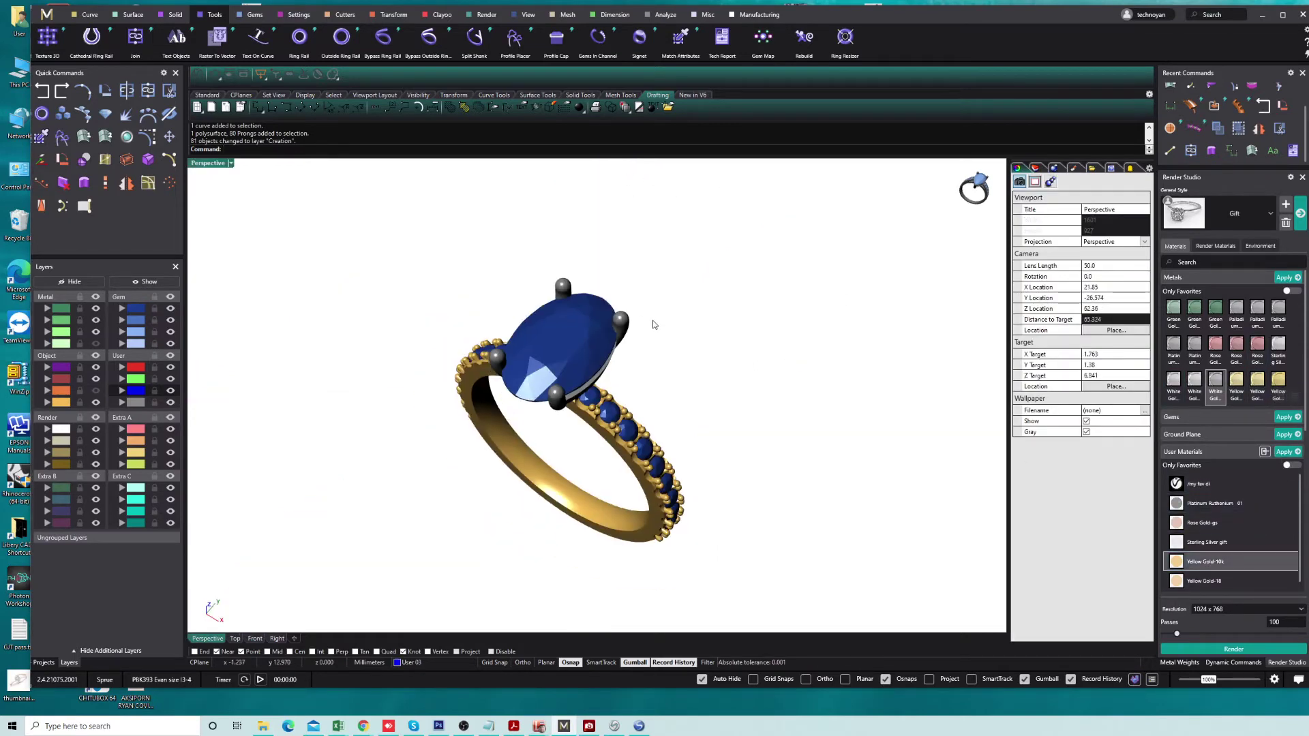
pyautogui.scroll(-1, 675, 409)
pyautogui.scroll(-1, 693, 395)
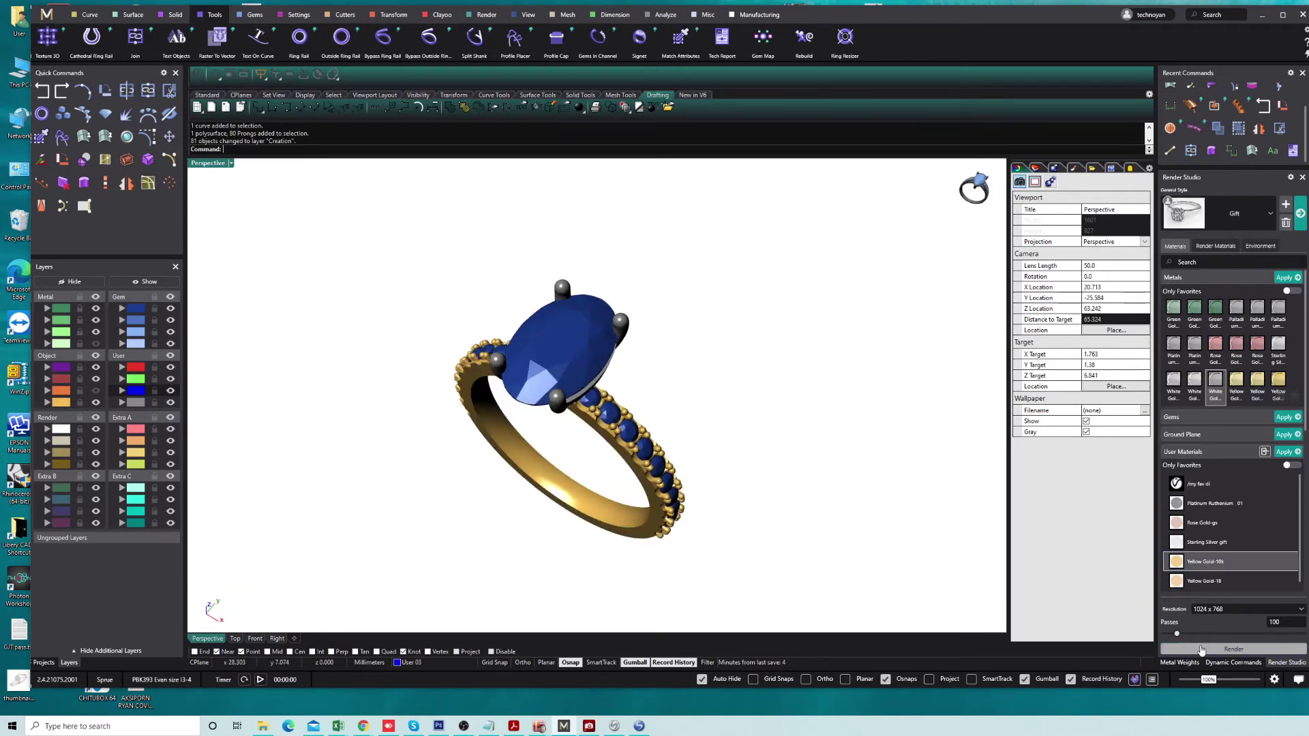
pyautogui.click(1251, 609)
pyautogui.click(1207, 536)
pyautogui.click(1234, 649)
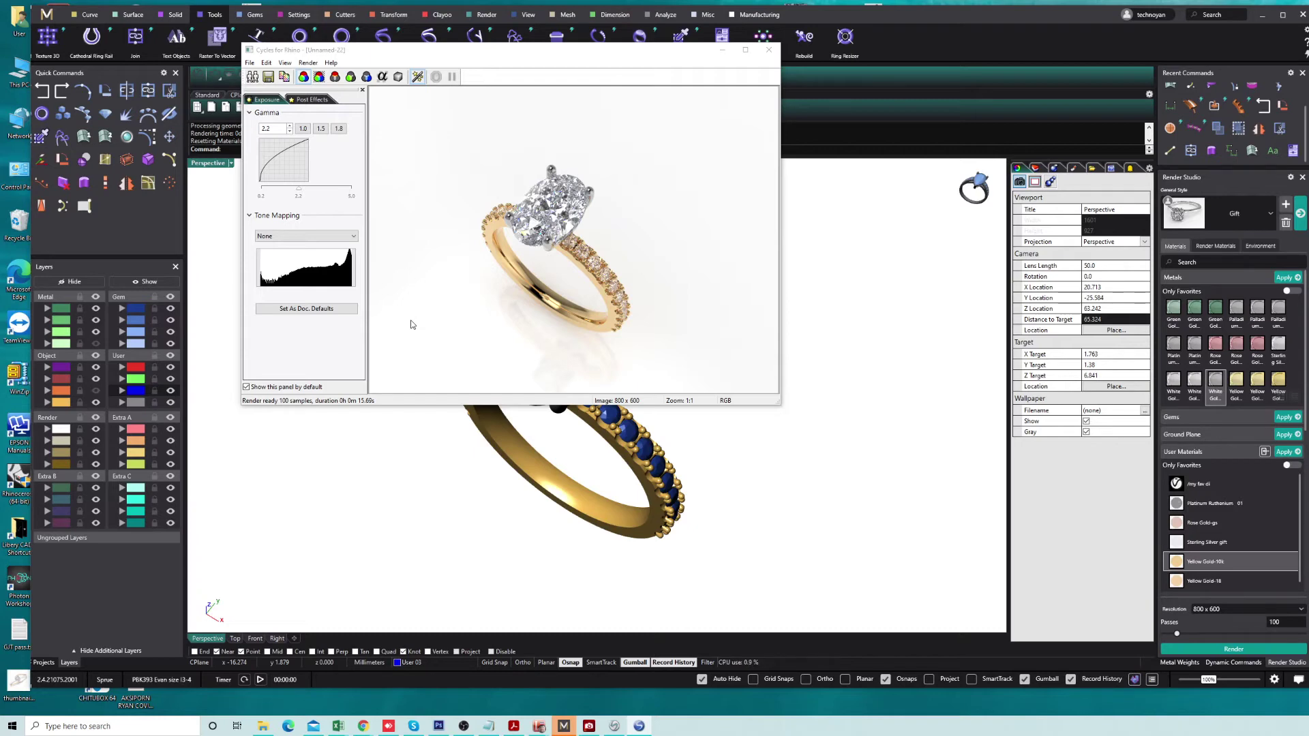
# Tone-map with Black / White point and a raised black point, capture, and close the render.
pyautogui.click(305, 236)
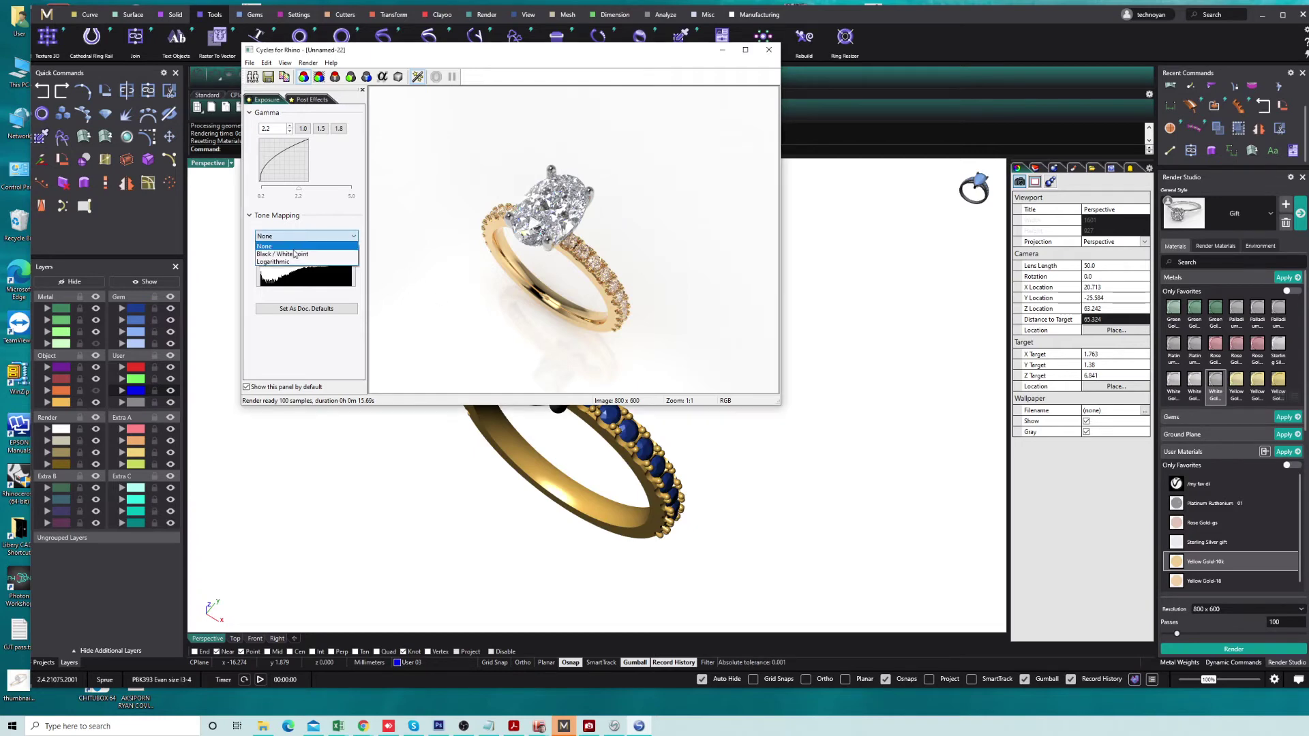
pyautogui.moveTo(263, 313); pyautogui.dragTo(289, 312)
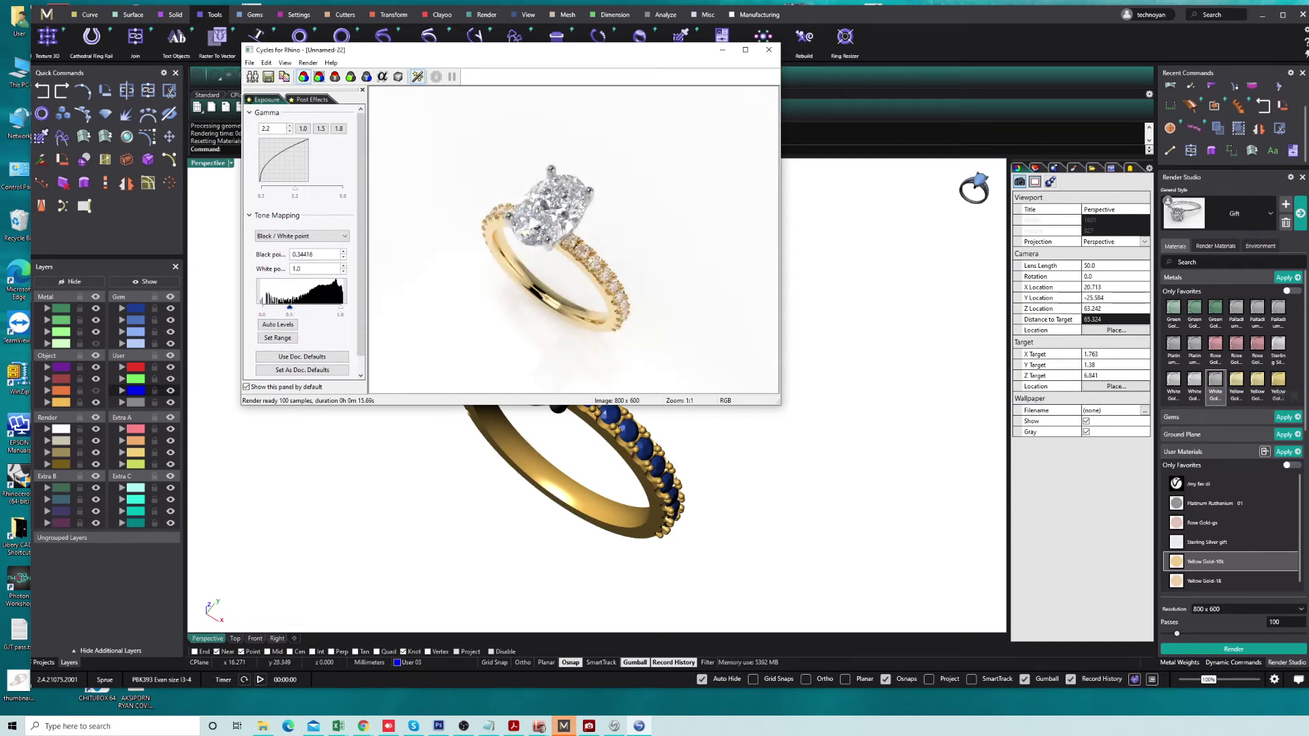
pyautogui.press('Print')
pyautogui.moveTo(438, 124); pyautogui.dragTo(690, 371)
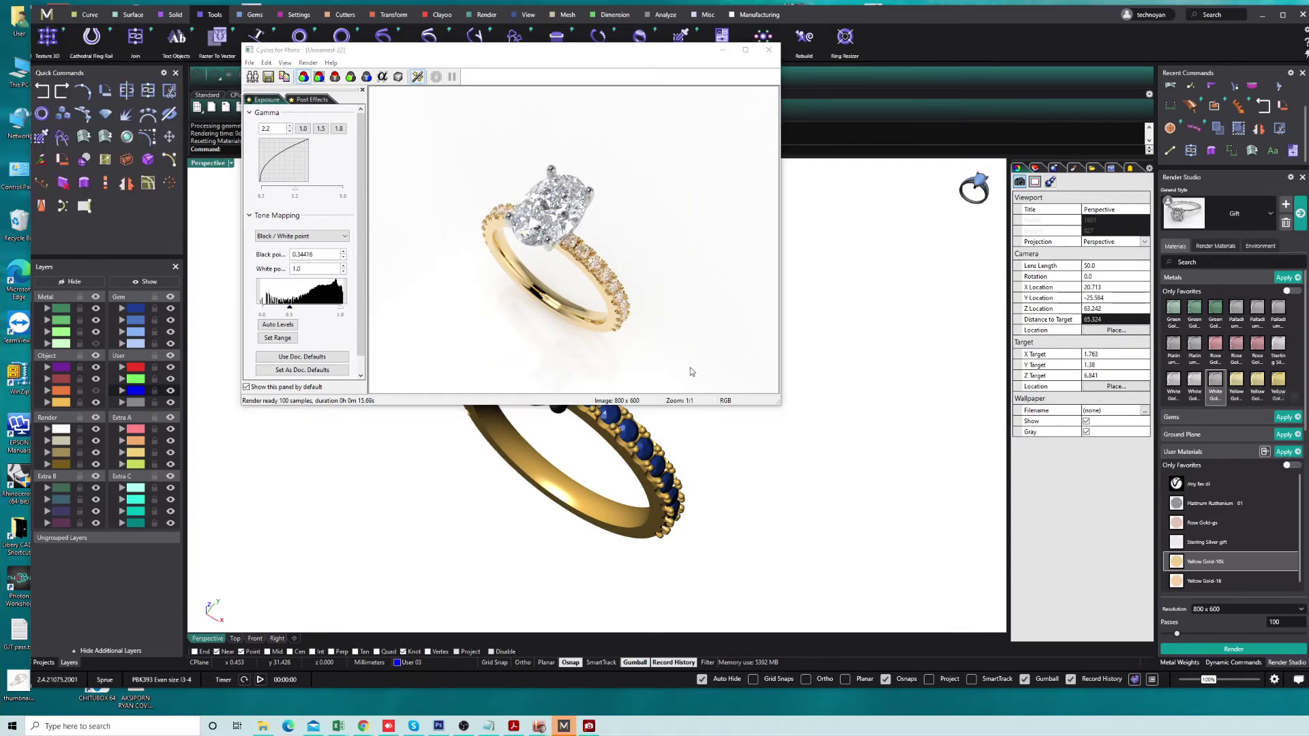
pyautogui.click(769, 50)
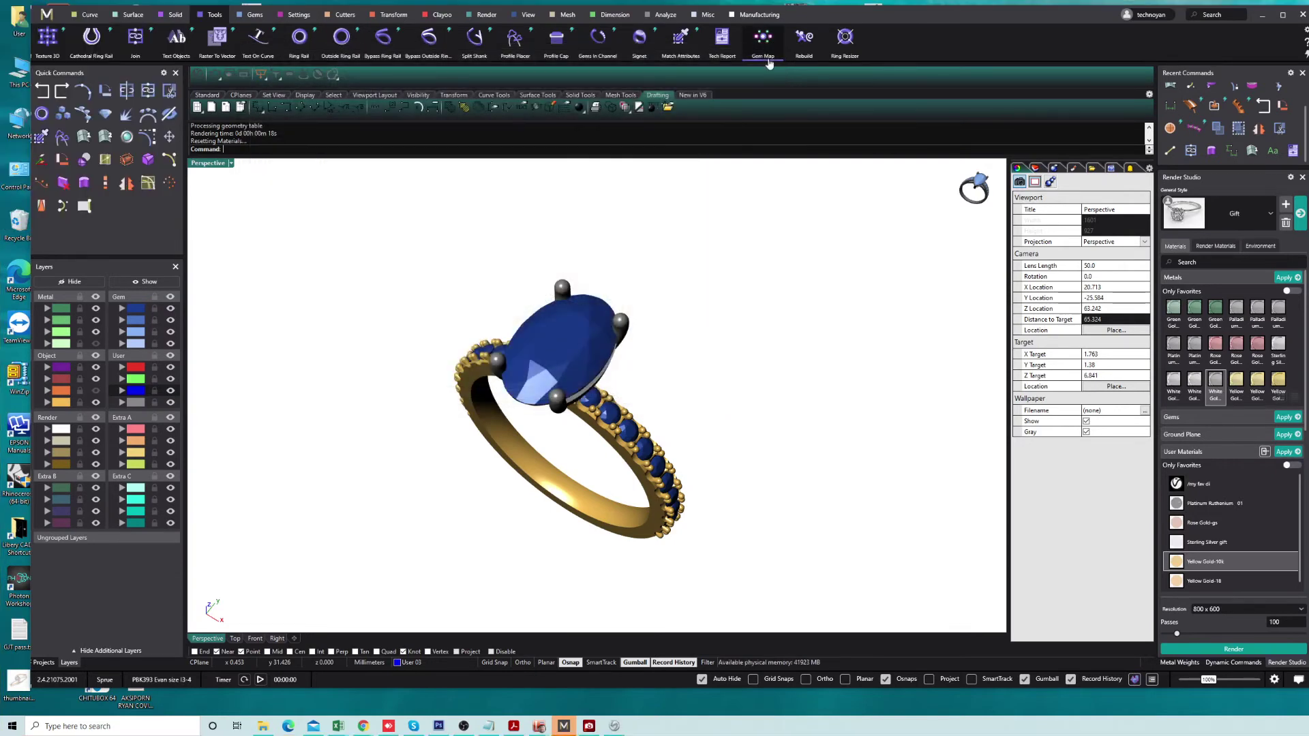
# Restore the four-viewport layout, render and capture the Top view, and set User 04 current.
pyautogui.doubleClick(211, 164)
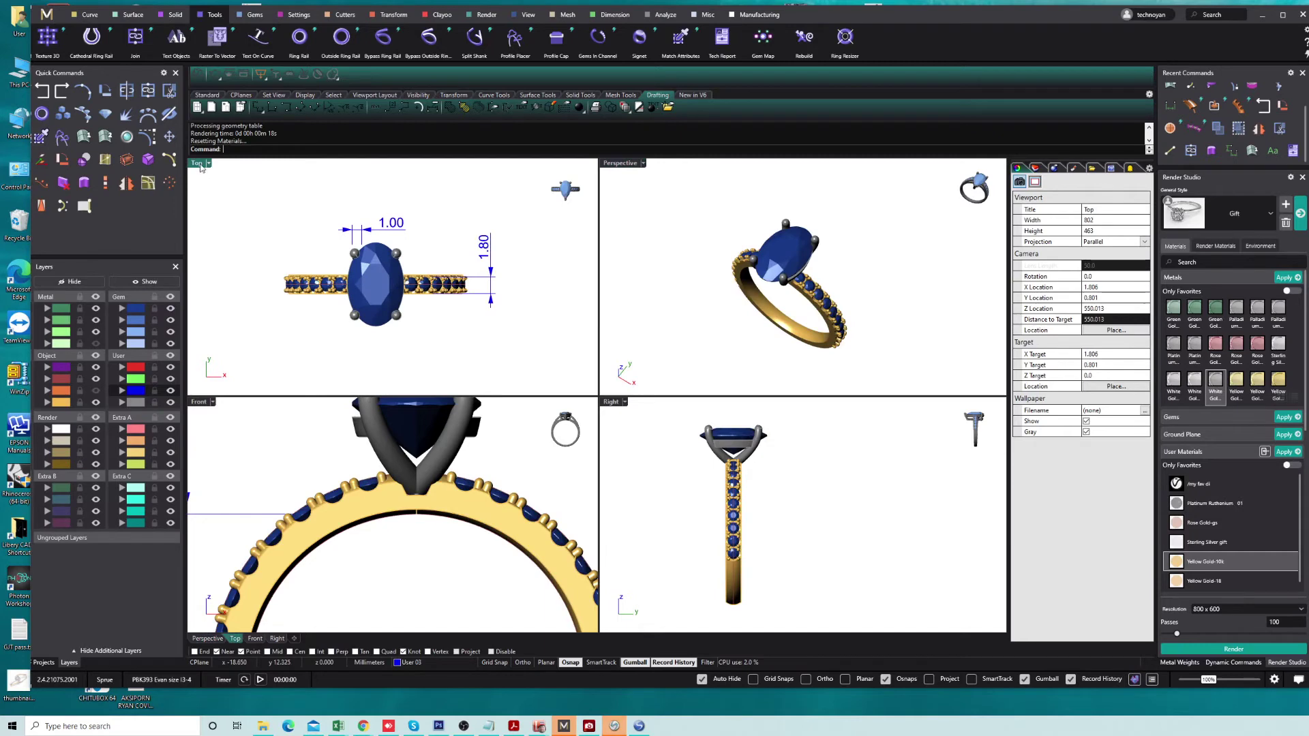
pyautogui.click(1214, 643)
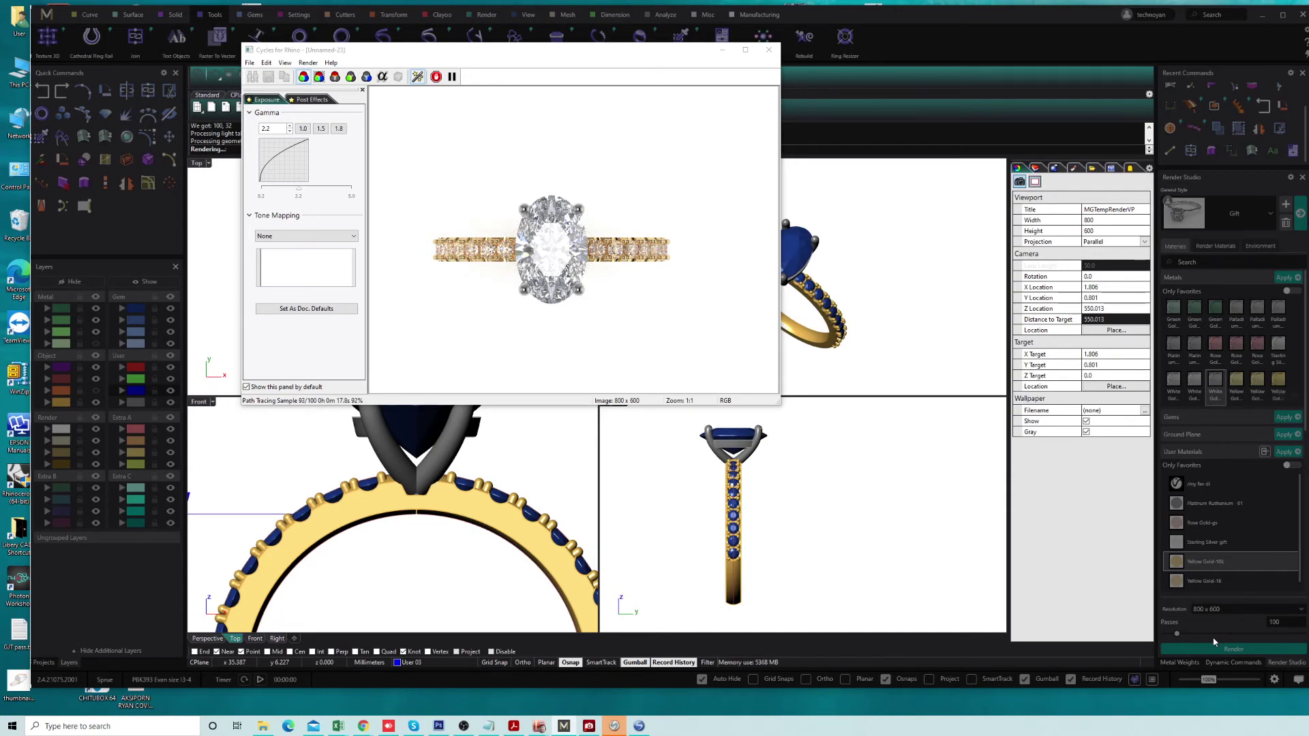
pyautogui.press('Print')
pyautogui.moveTo(392, 129)
pyautogui.mouseDown()
pyautogui.moveTo(520, 252)
pyautogui.moveTo(709, 345)
pyautogui.mouseUp()
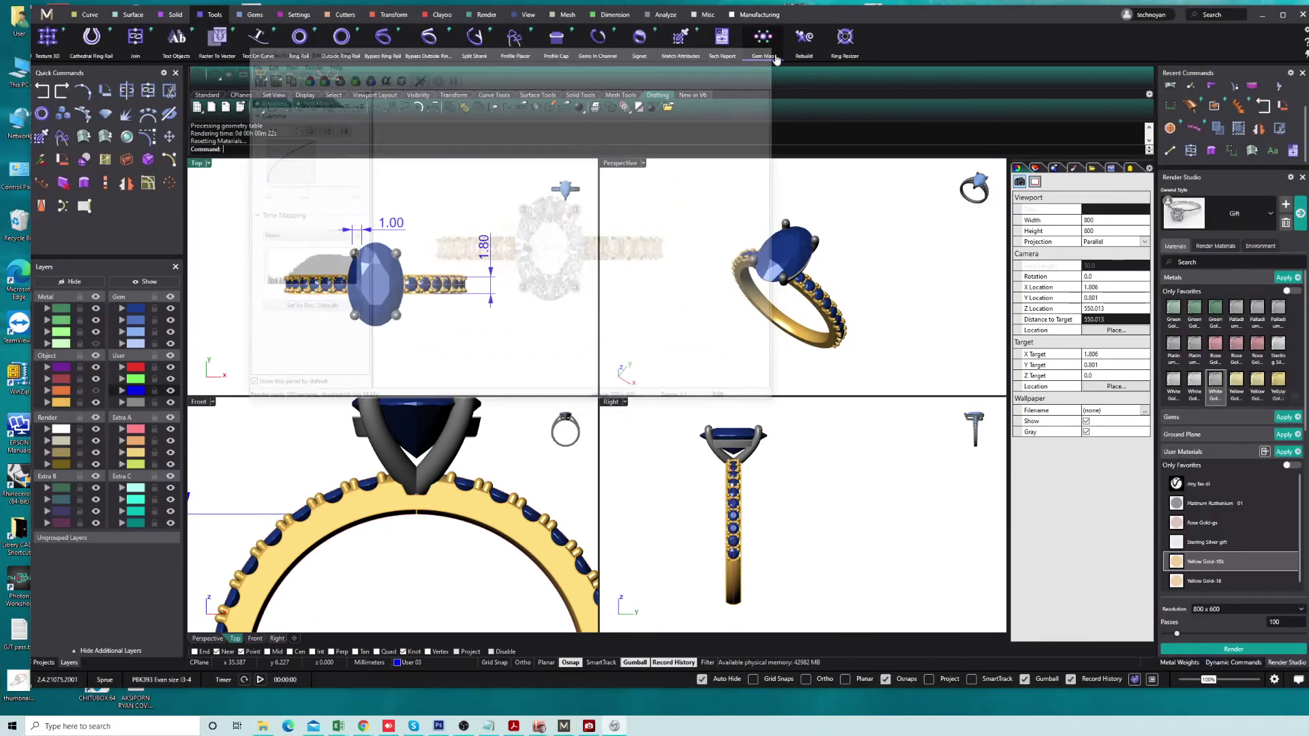
pyautogui.click(135, 402)
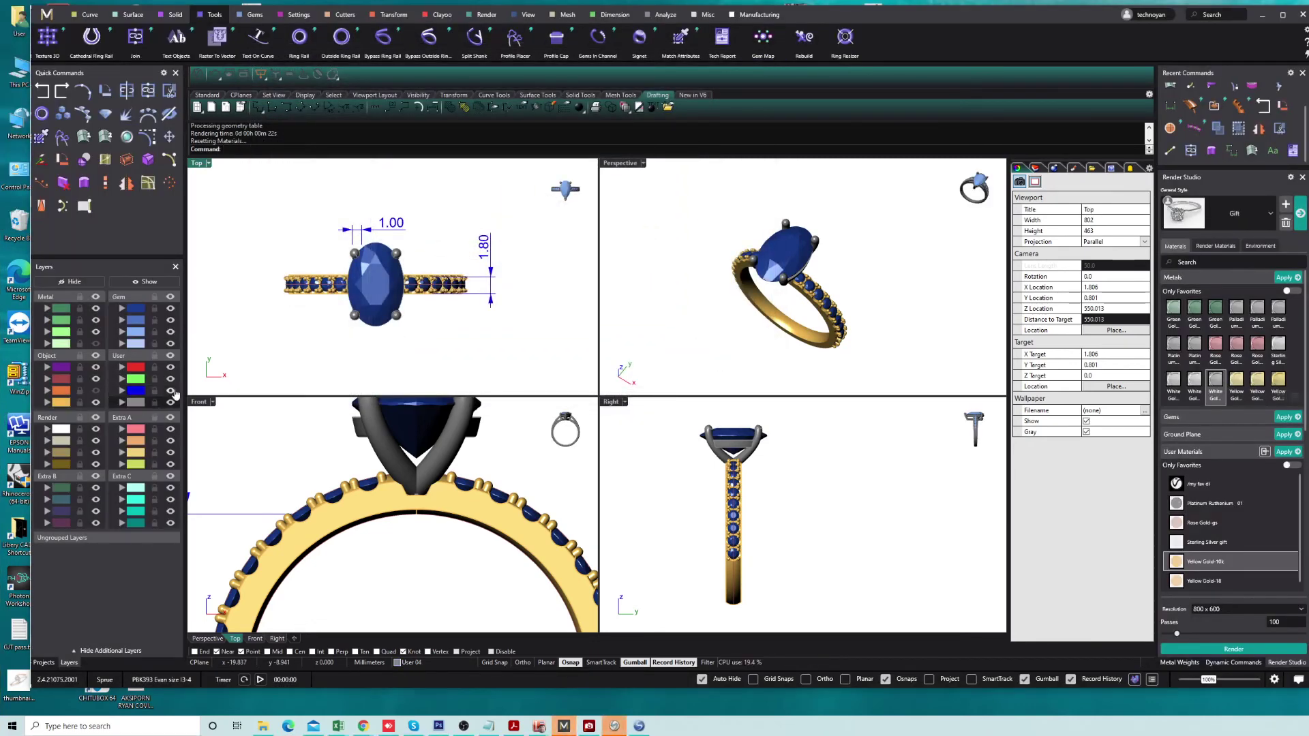
# Hide the dimension layer and rotate the whole ring so Top shows the band circle.
pyautogui.click(171, 390)
pyautogui.moveTo(464, 222); pyautogui.dragTo(303, 335)
pyautogui.moveTo(735, 559); pyautogui.dragTo(693, 520)
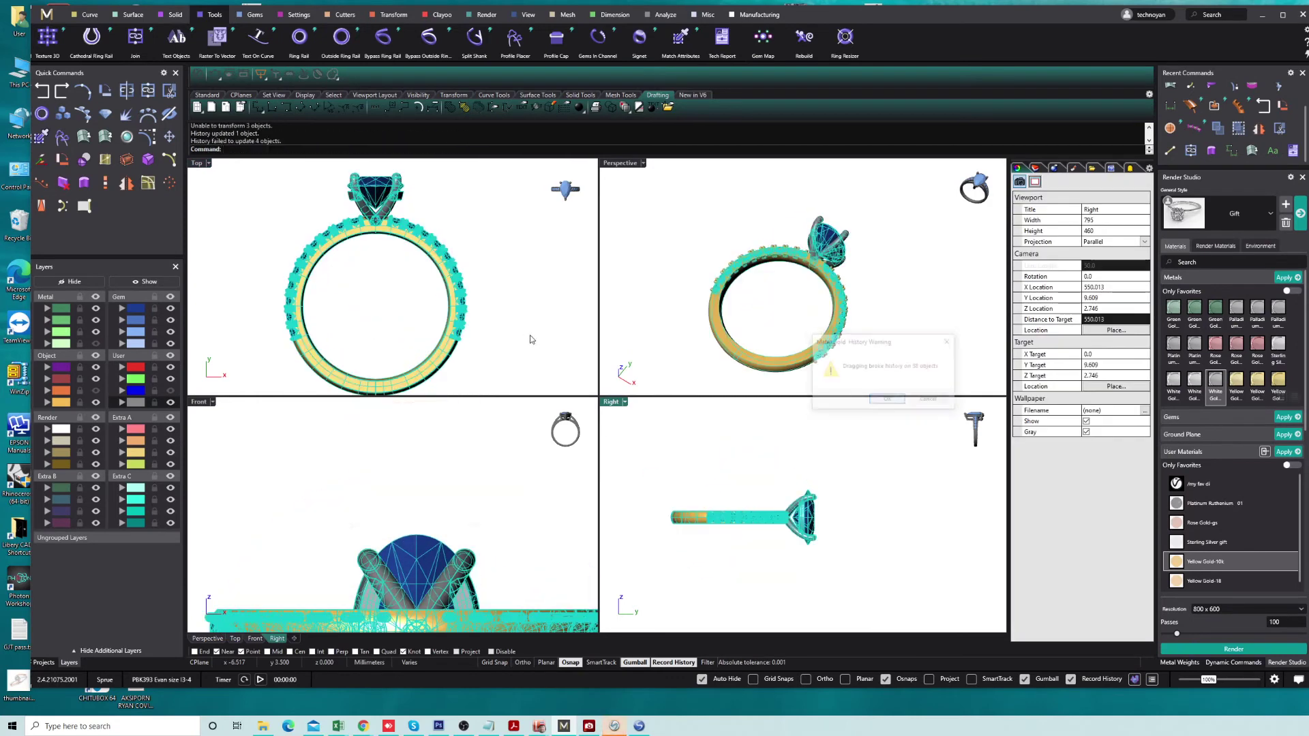
pyautogui.click(888, 401)
pyautogui.click(375, 247)
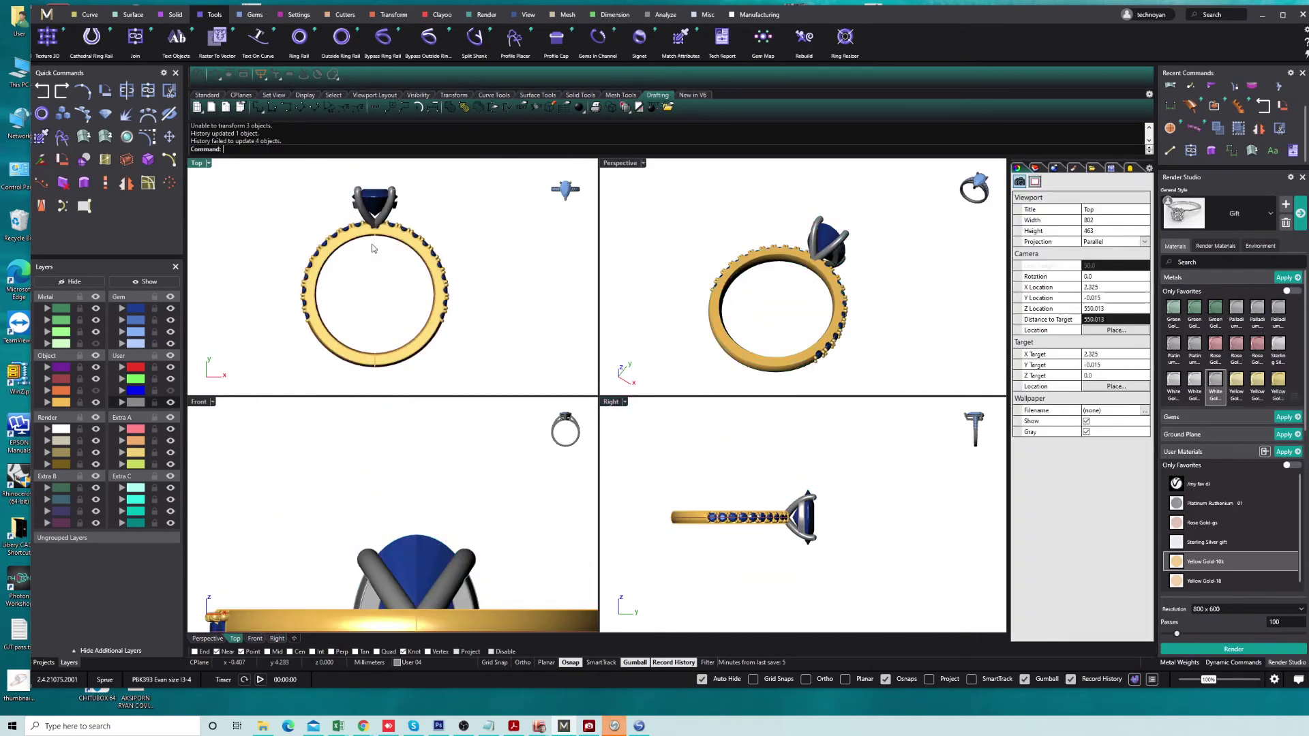
# Render the rotated ring's Top view, capture the image, and close the render window.
pyautogui.click(1234, 649)
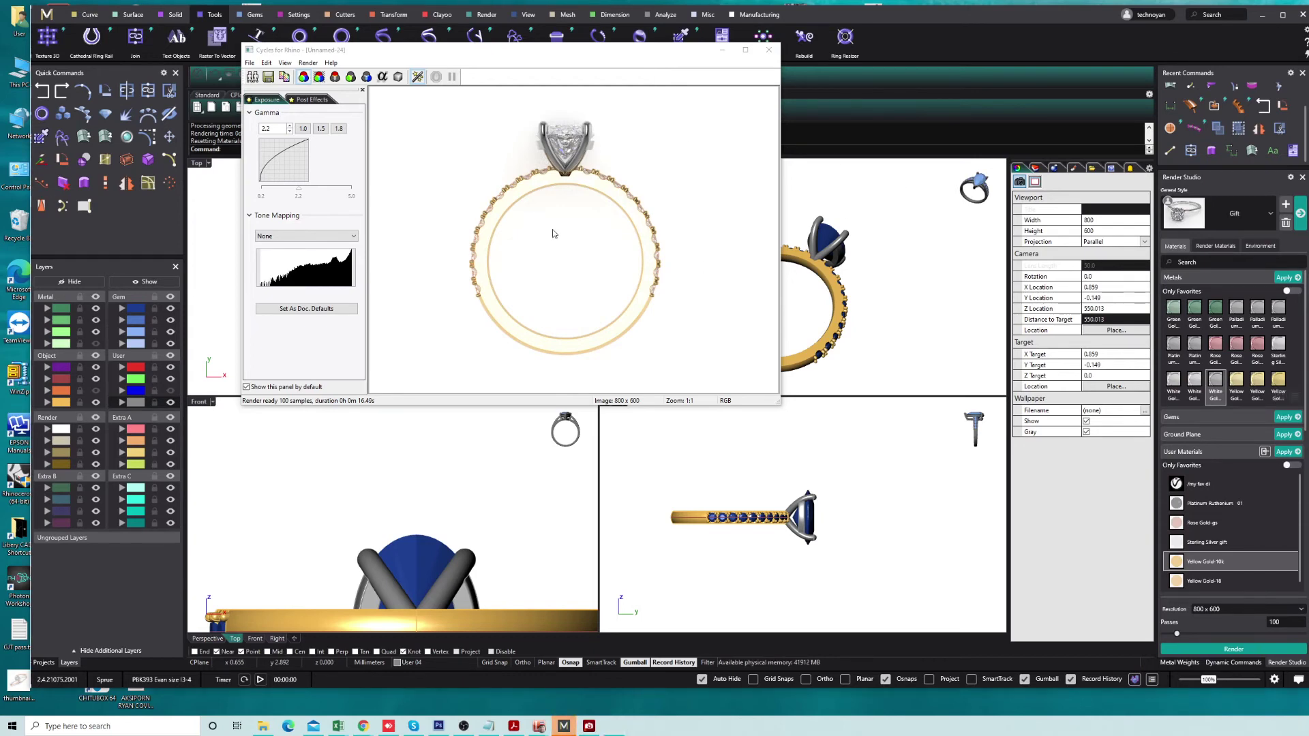
pyautogui.press('Print')
pyautogui.moveTo(436, 98); pyautogui.dragTo(674, 361)
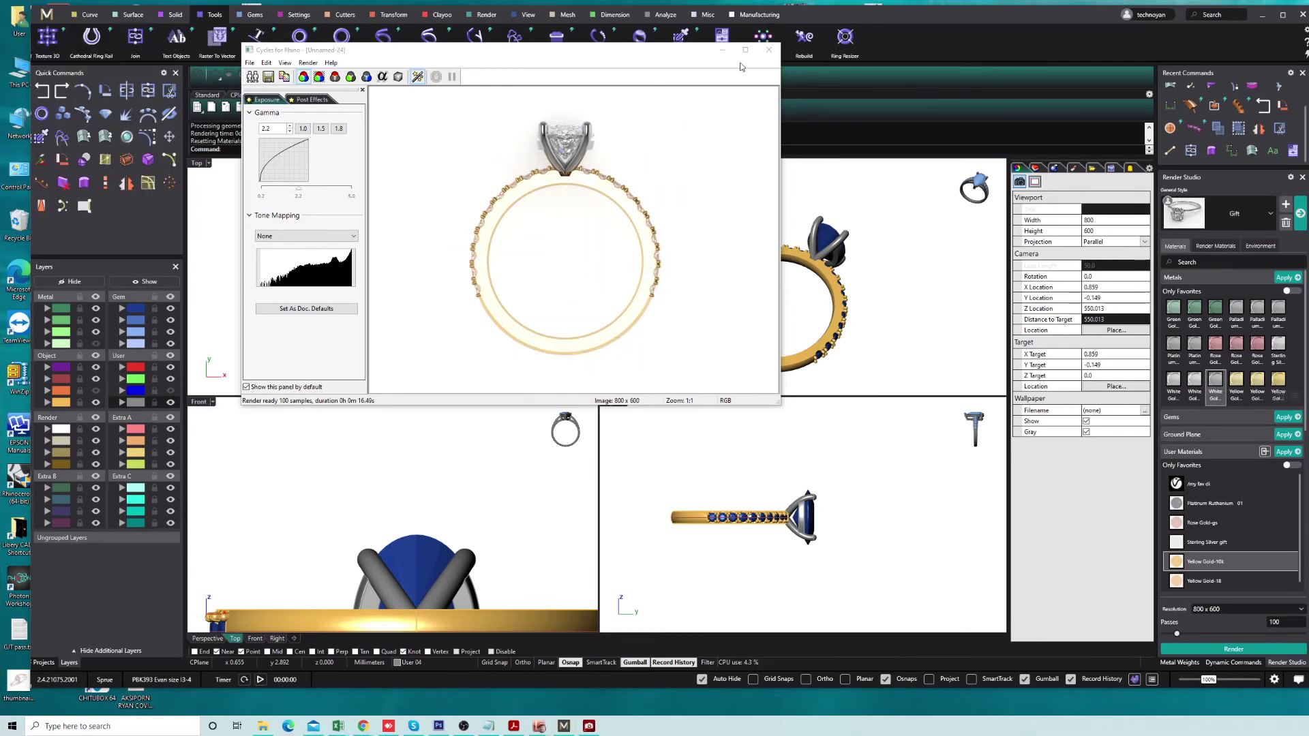
pyautogui.click(769, 49)
pyautogui.moveTo(475, 184); pyautogui.dragTo(344, 372)
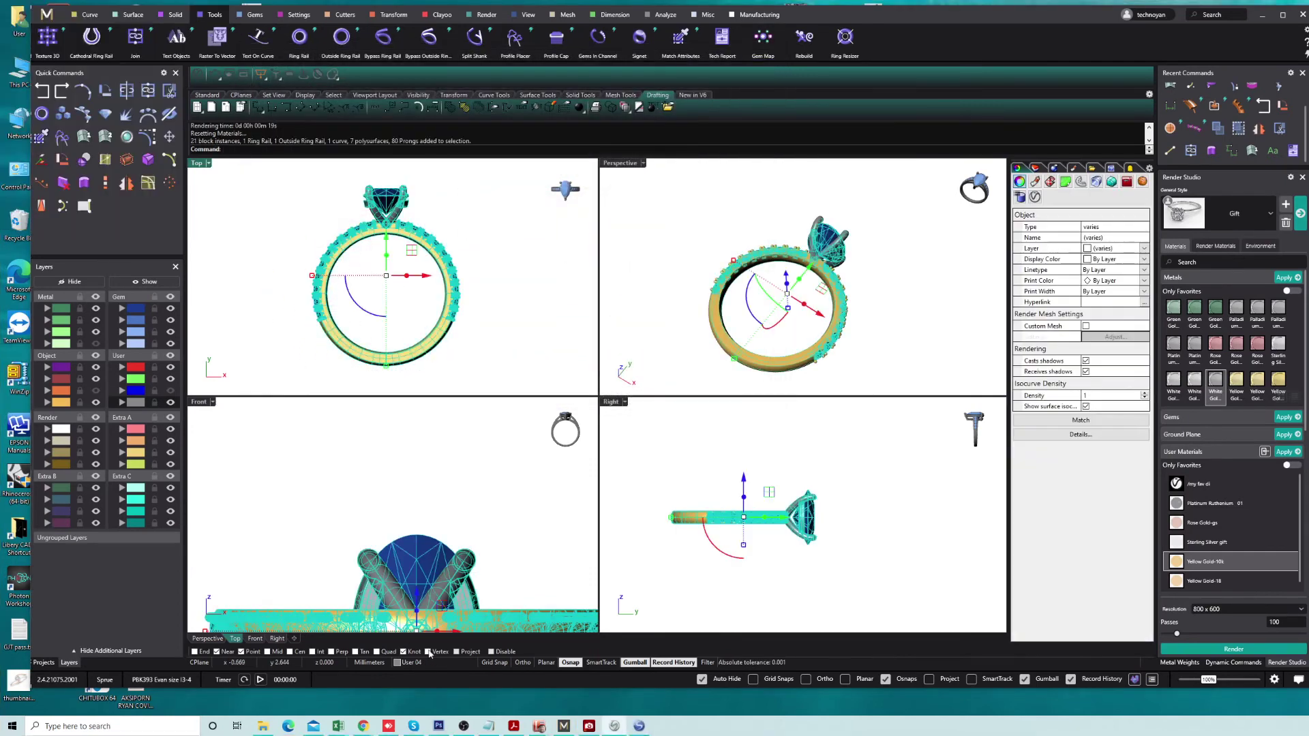
# Rotate the ring about 27 degrees to show its stone-lined shank.
pyautogui.scroll(-5, 402, 545)
pyautogui.moveTo(397, 588)
pyautogui.mouseDown()
pyautogui.moveTo(416, 600)
pyautogui.moveTo(443, 566)
pyautogui.mouseUp()
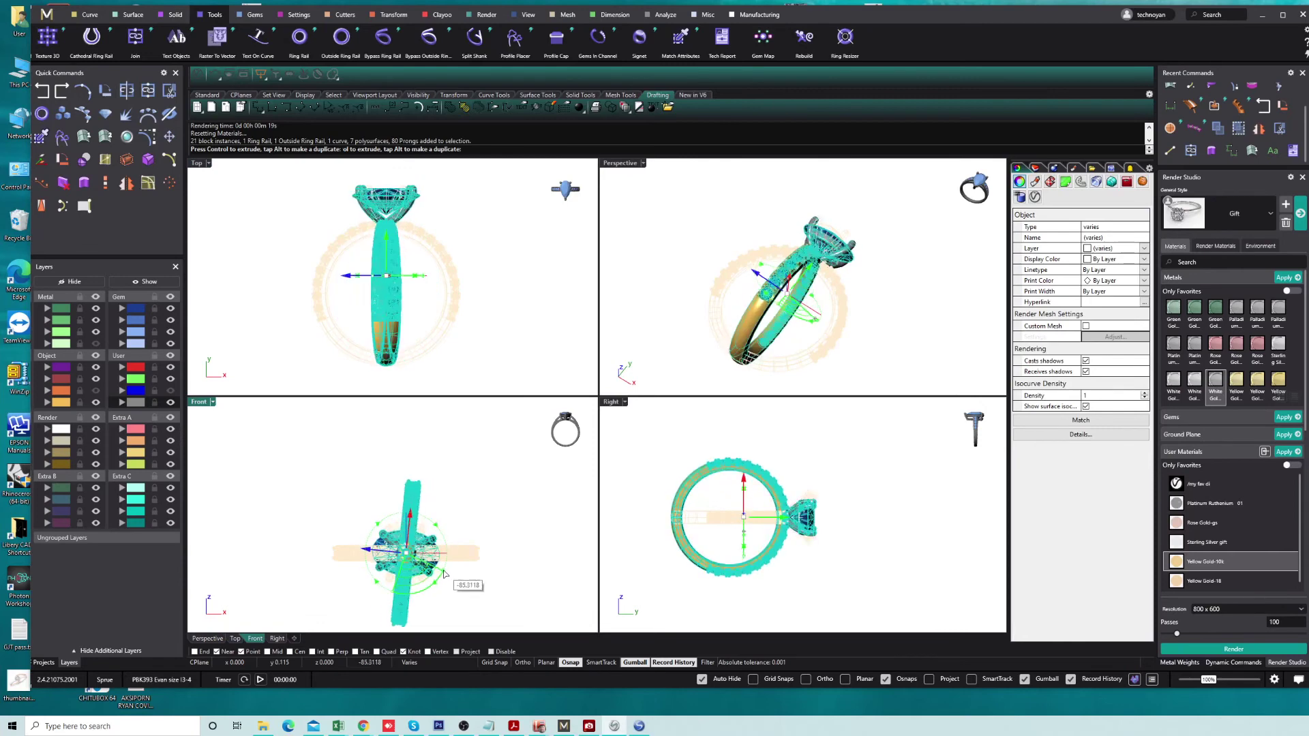
pyautogui.click(501, 320)
# Render and capture the rotated ring's side view, then undo the rotations.
pyautogui.click(1237, 649)
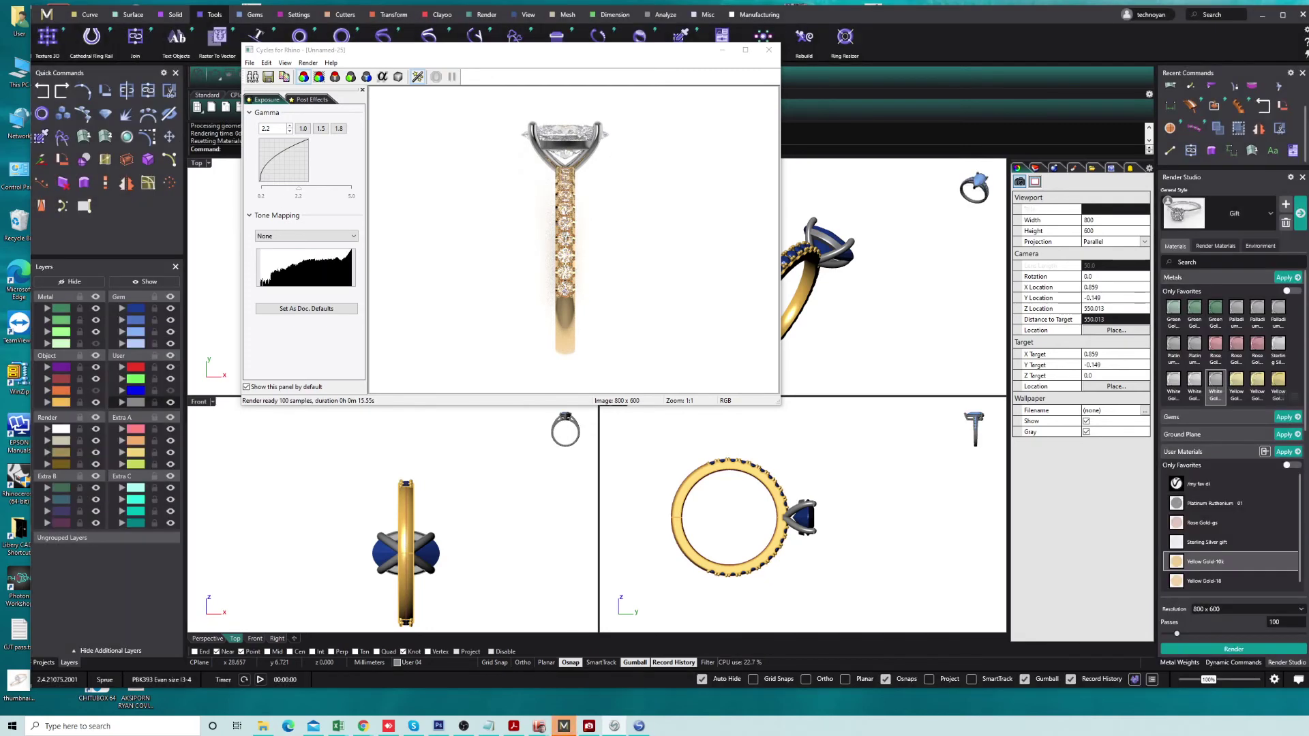
pyautogui.press('Print')
pyautogui.moveTo(506, 100)
pyautogui.mouseDown()
pyautogui.moveTo(646, 290)
pyautogui.moveTo(669, 371)
pyautogui.mouseUp()
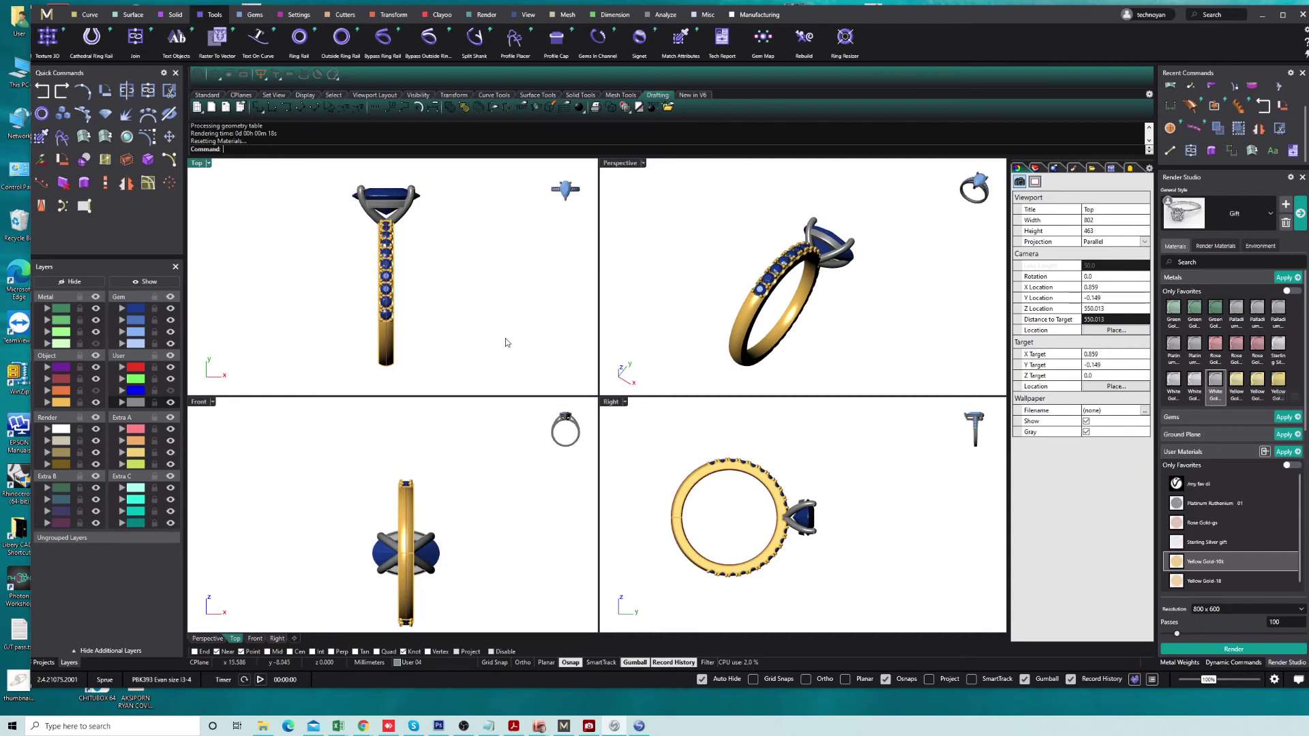
pyautogui.hotkey('ctrl', 'z')
pyautogui.hotkey('ctrl', 'z')
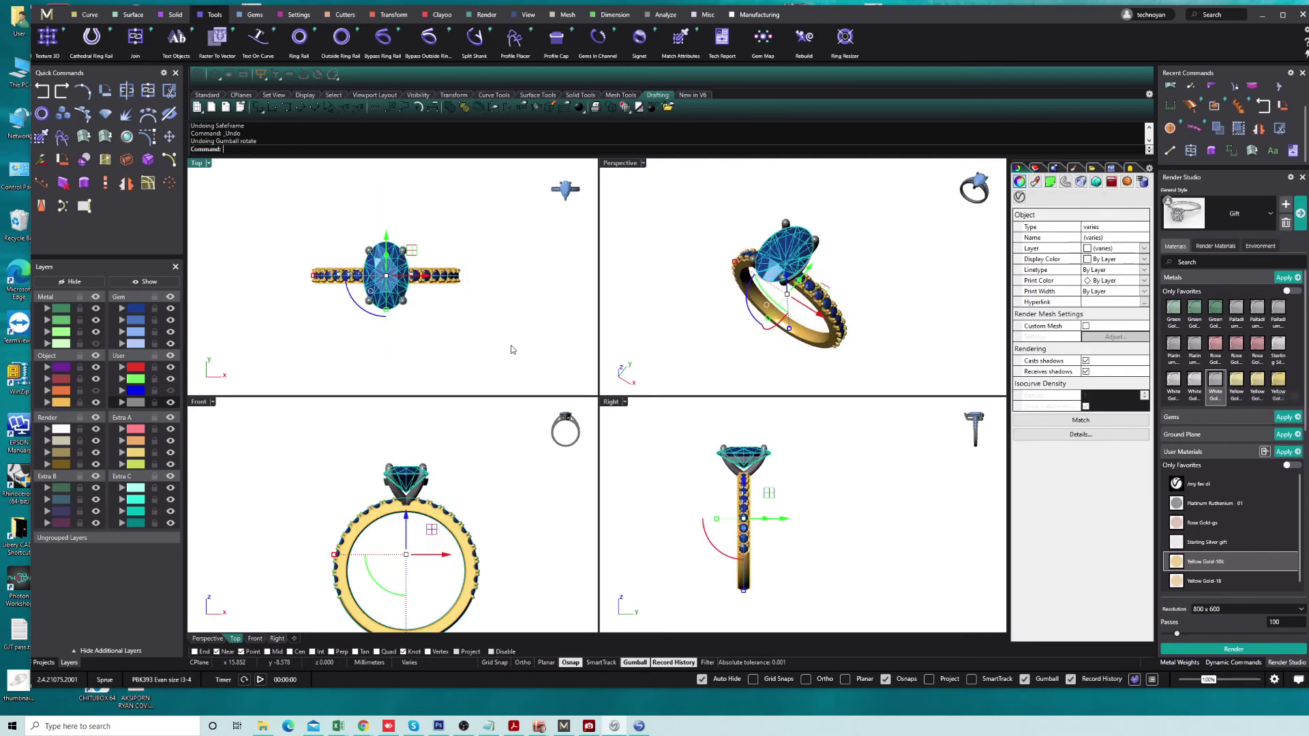
# Orbit the Perspective view to face the ring and render it.
pyautogui.press('Escape')
pyautogui.moveTo(614, 198); pyautogui.dragTo(780, 312, button='right')
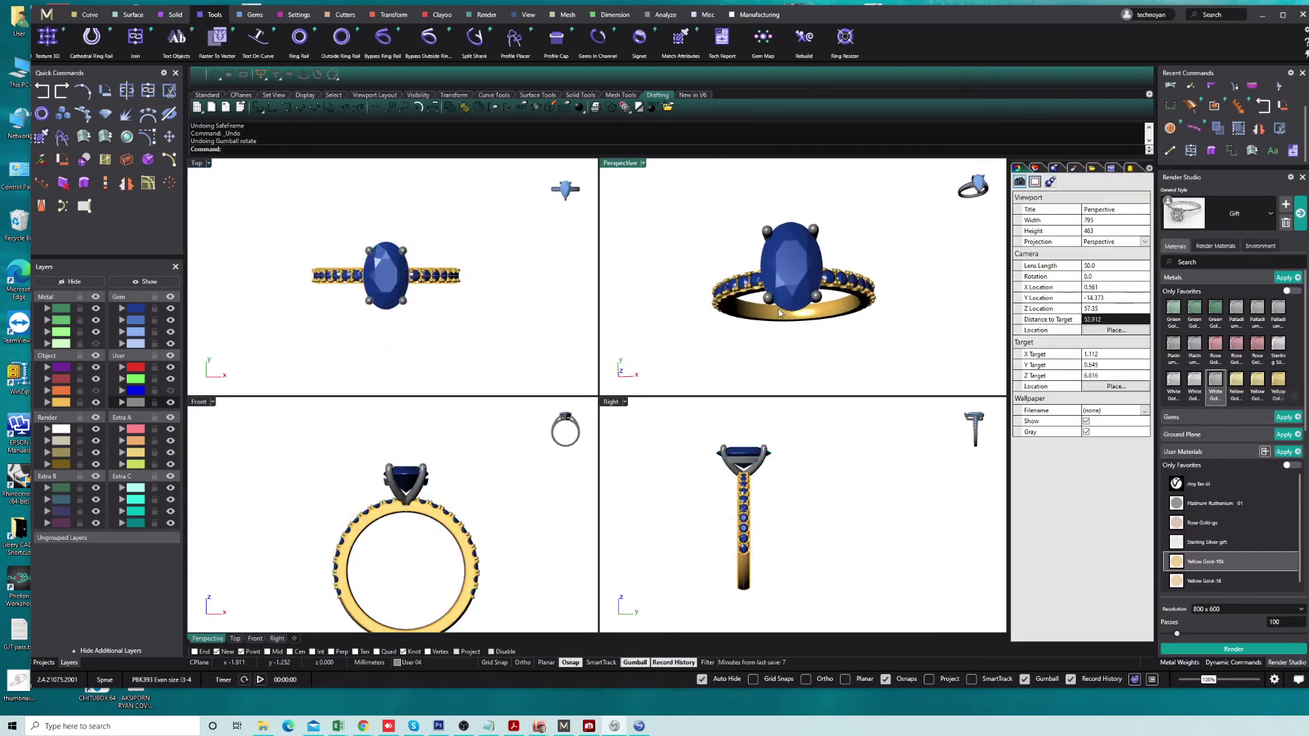
pyautogui.click(1211, 649)
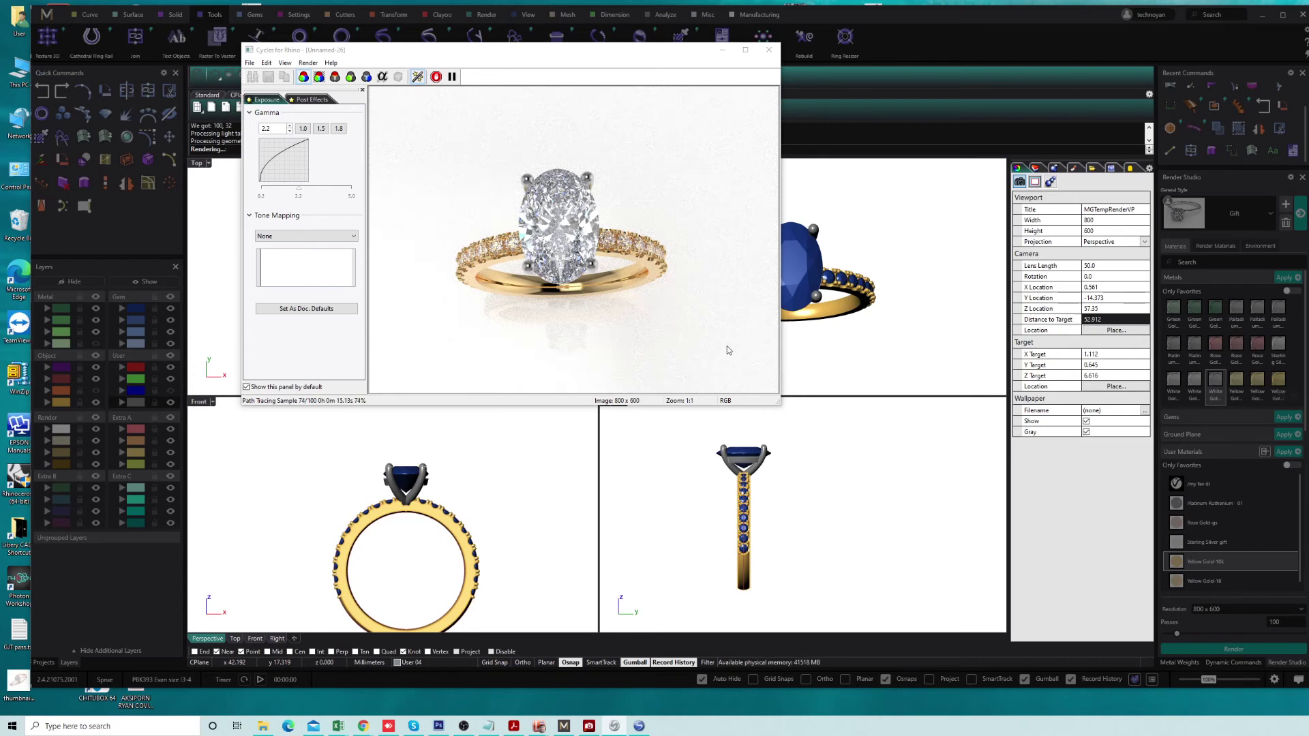
# Apply Black / White point tone mapping, raising the black and white points, then close the render.
pyautogui.click(288, 237)
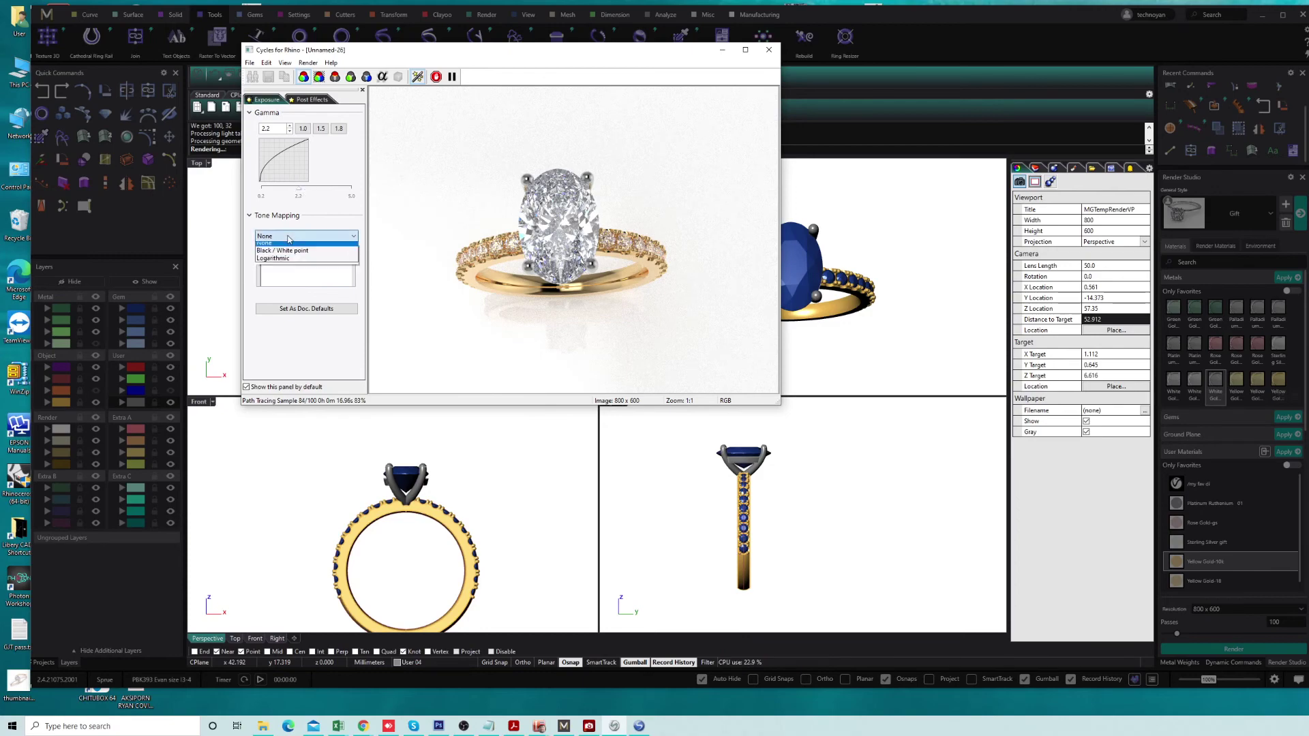
pyautogui.click(283, 251)
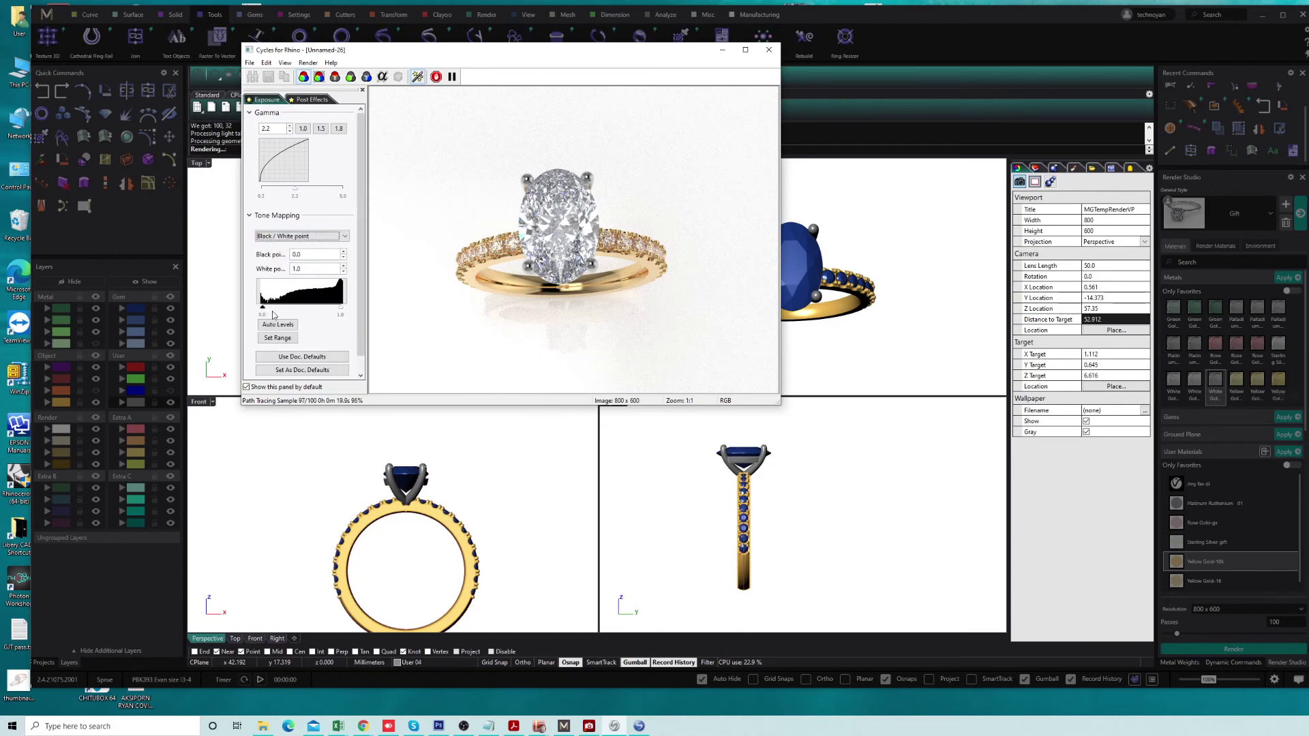
pyautogui.moveTo(263, 309)
pyautogui.mouseDown()
pyautogui.moveTo(338, 313)
pyautogui.moveTo(285, 312)
pyautogui.mouseUp()
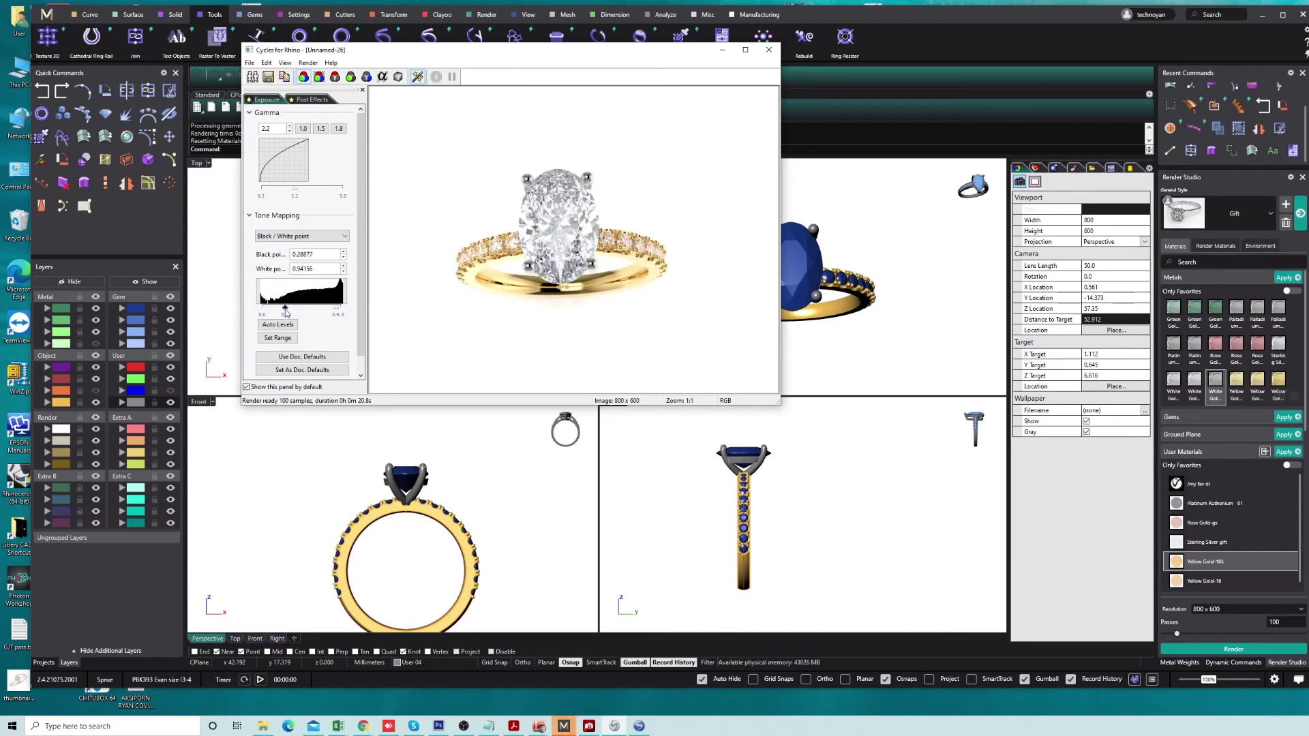
pyautogui.moveTo(337, 309); pyautogui.dragTo(339, 309)
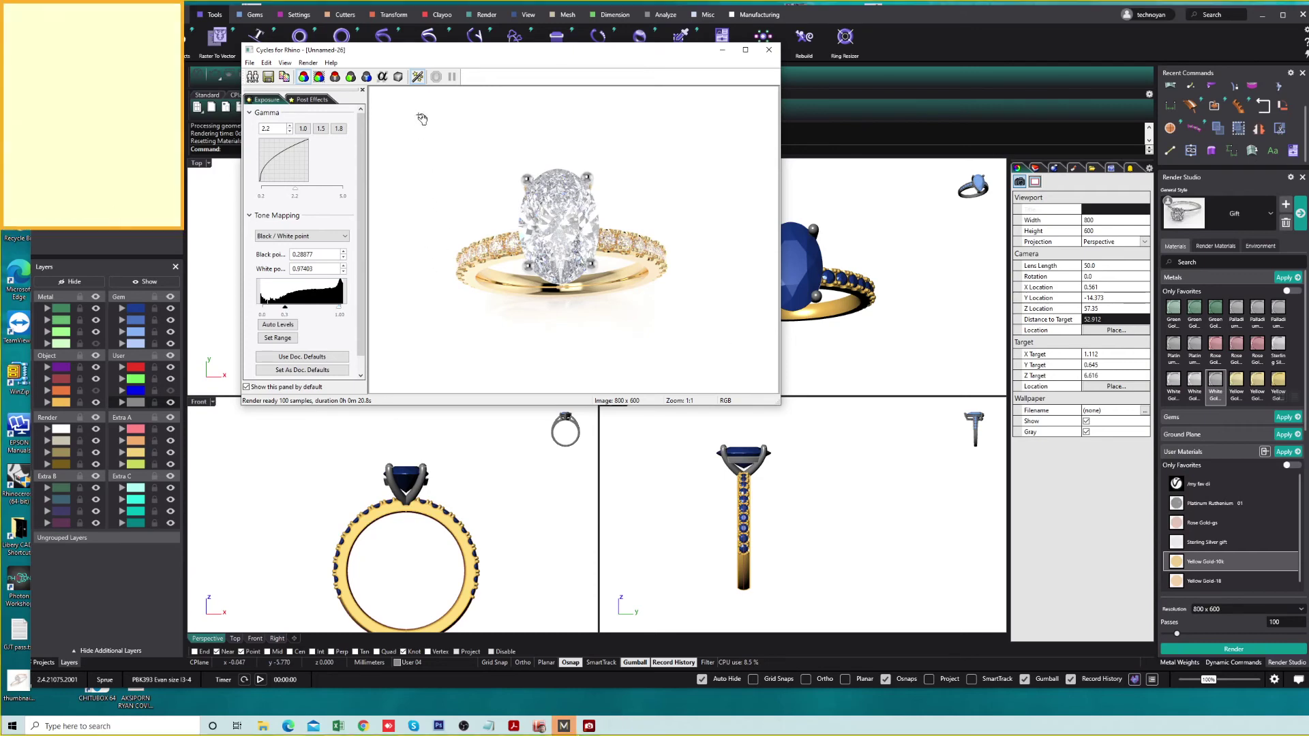
pyautogui.click(769, 49)
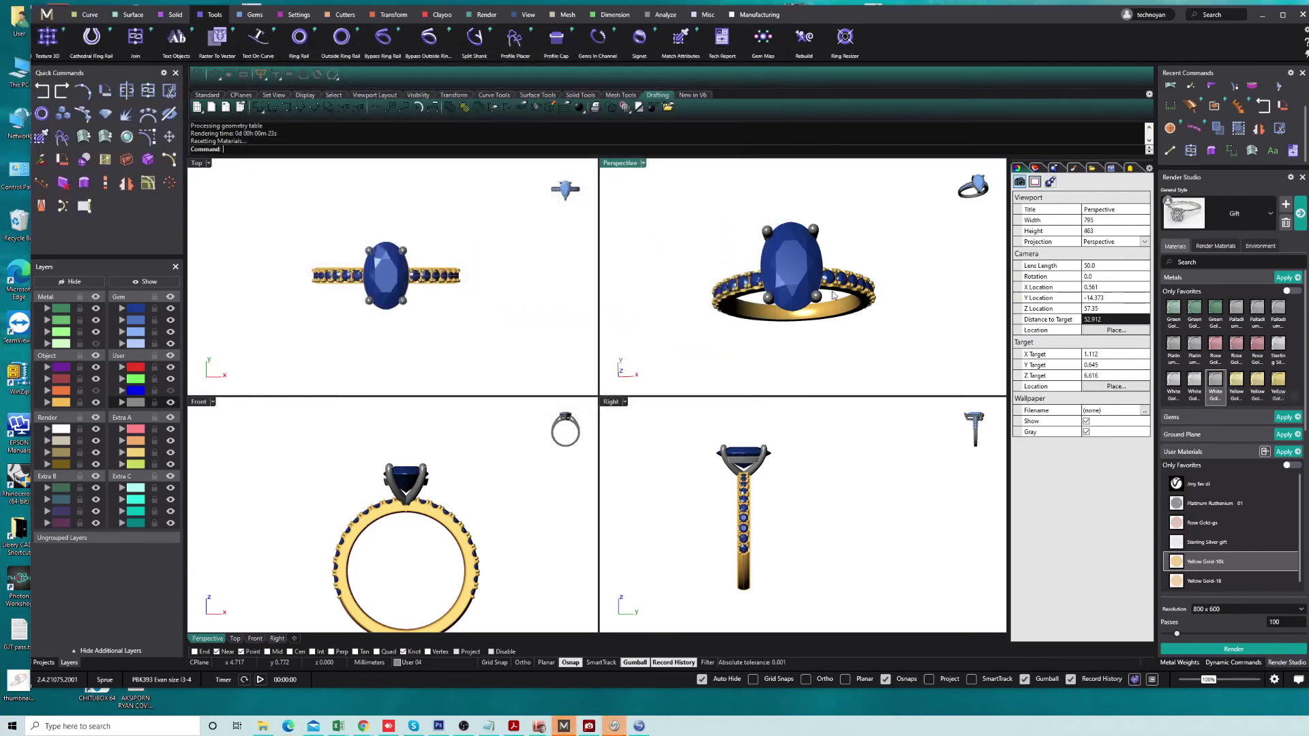
# Render an angled perspective view with Black / White point tone mapping and adjusted points.
pyautogui.moveTo(837, 294); pyautogui.dragTo(774, 231, button='right')
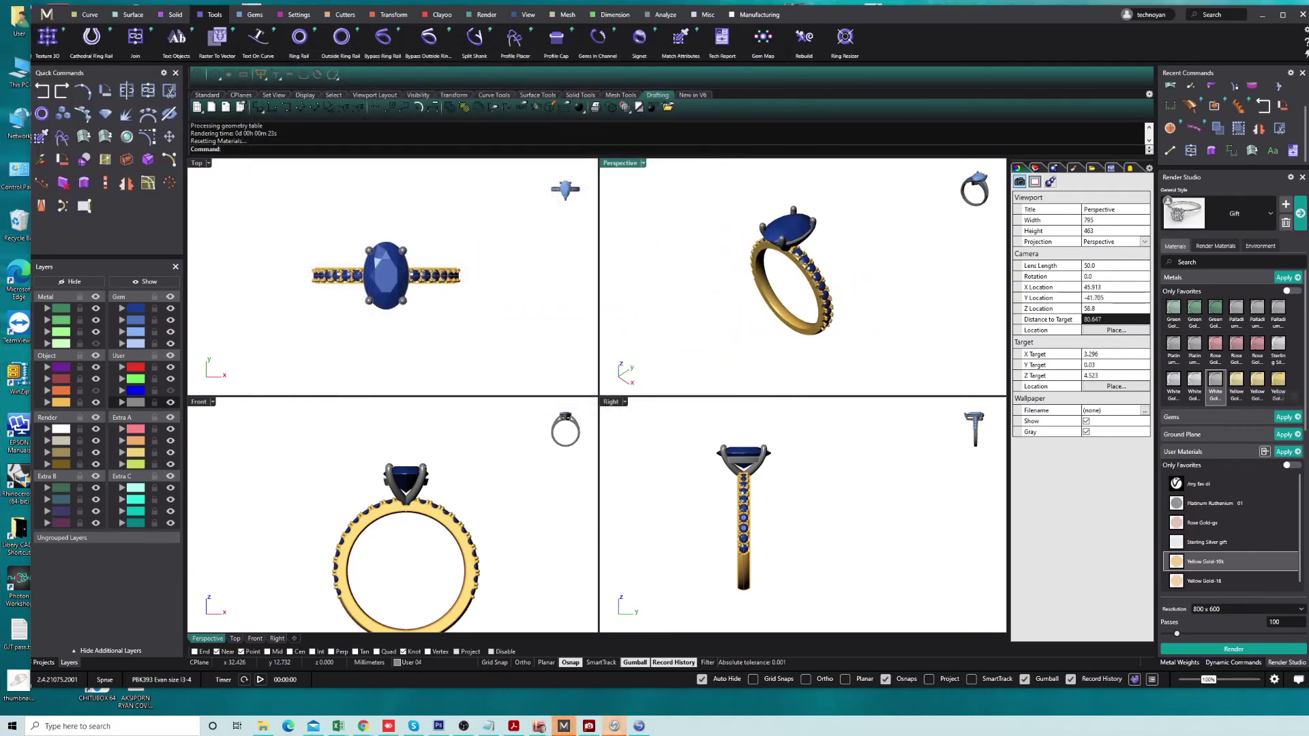
pyautogui.click(1233, 649)
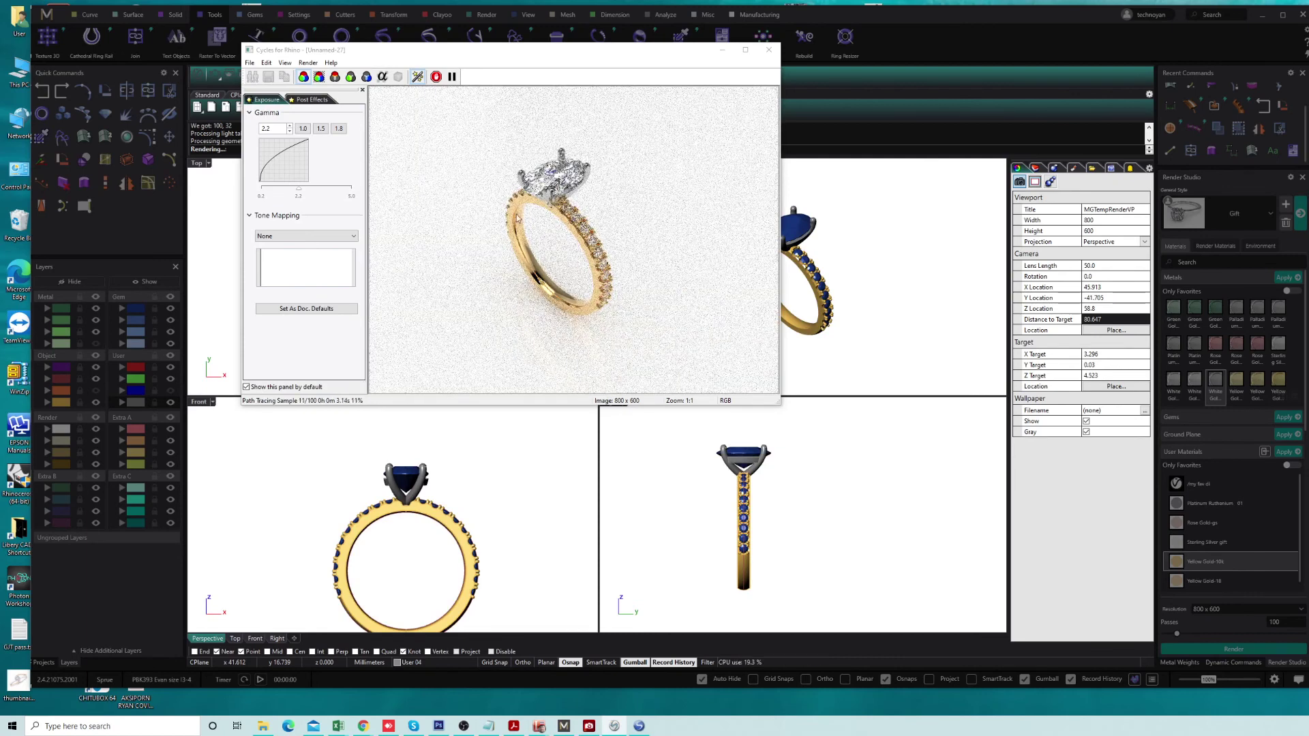
pyautogui.click(293, 236)
pyautogui.click(291, 254)
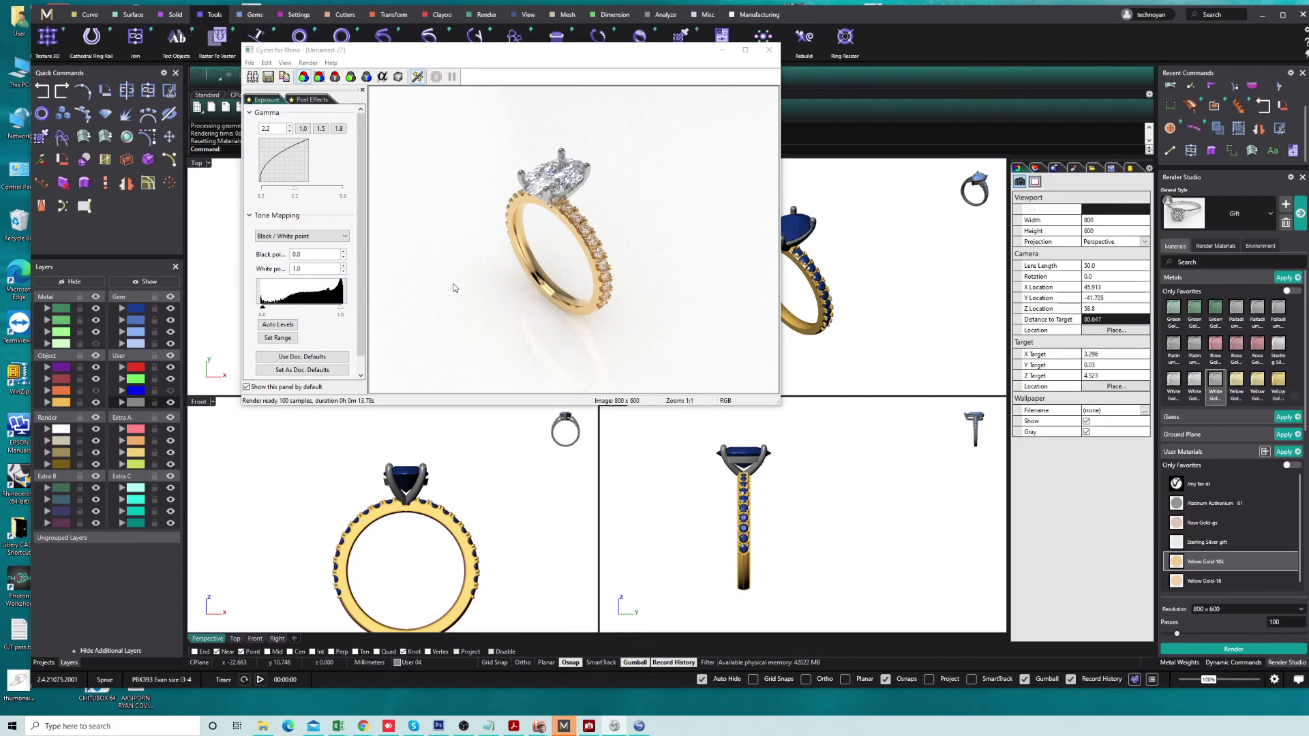
pyautogui.moveTo(340, 308); pyautogui.dragTo(336, 310)
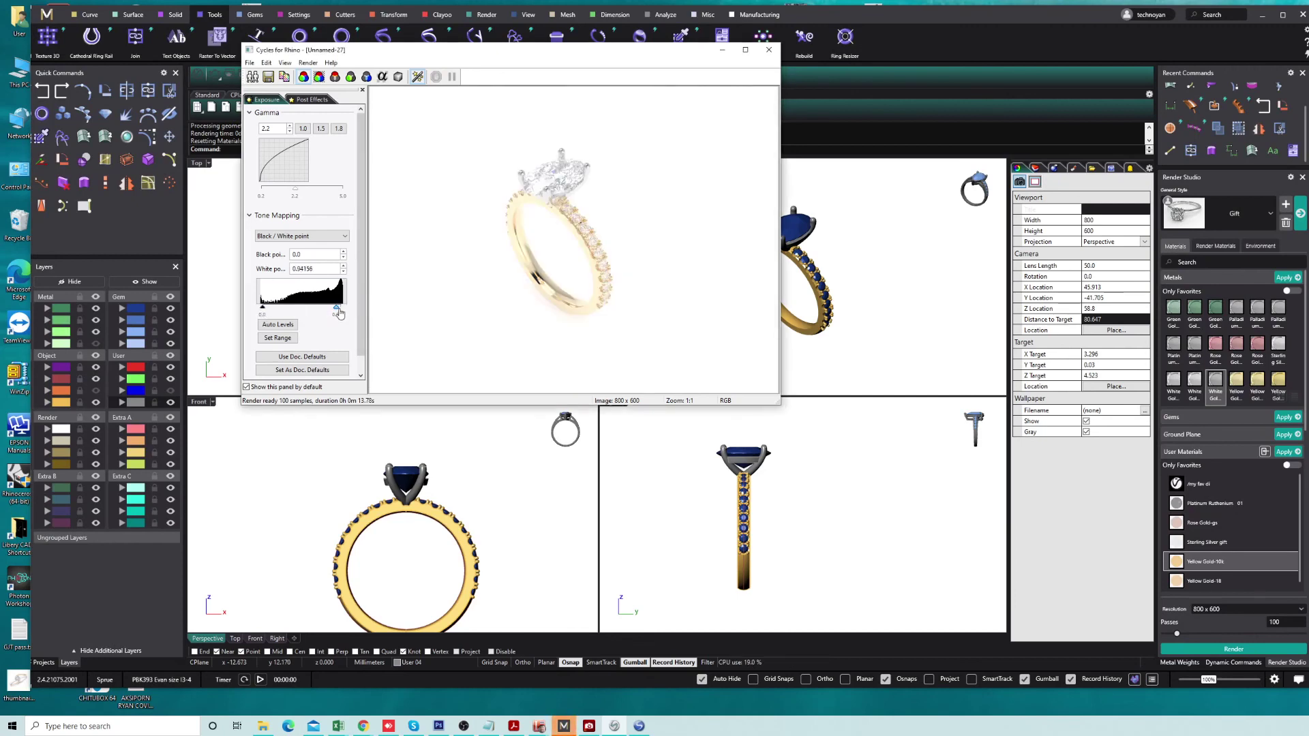
pyautogui.moveTo(337, 309); pyautogui.dragTo(287, 309)
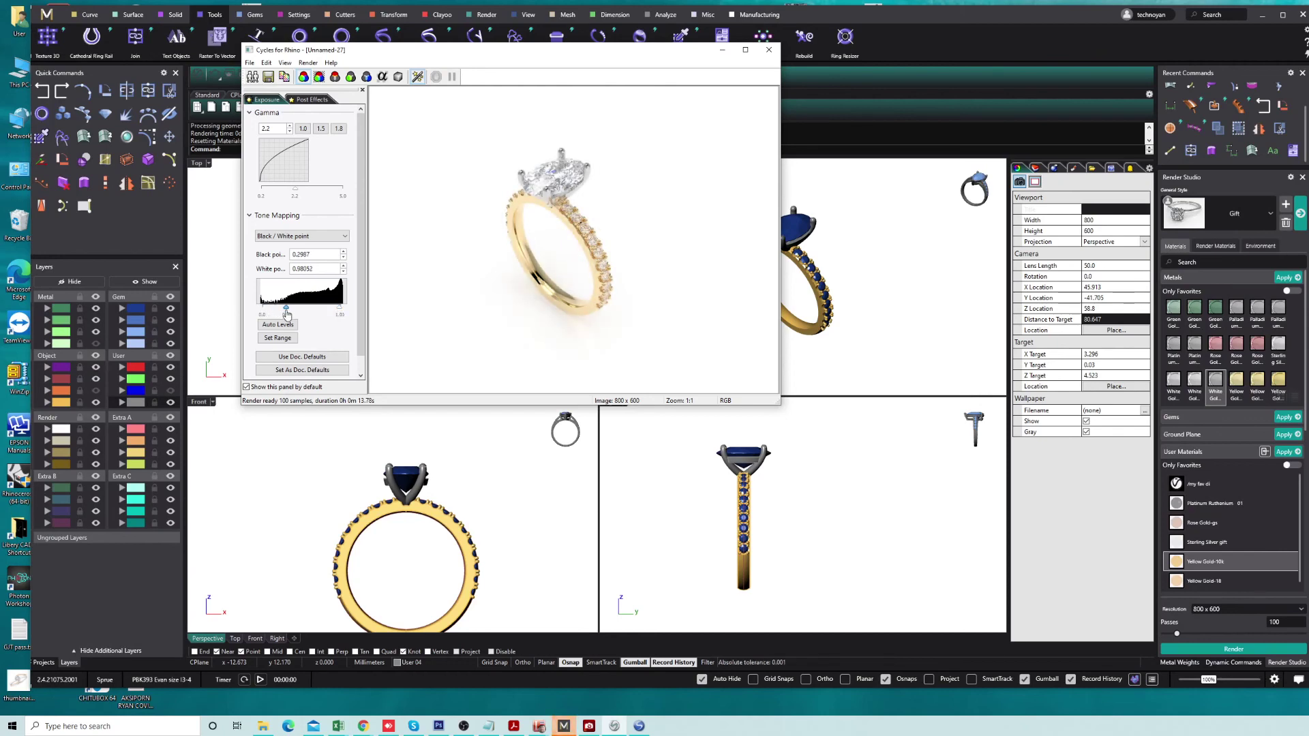
# Capture the angled render image, close the render window, and activate the Top view.
pyautogui.click(638, 726)
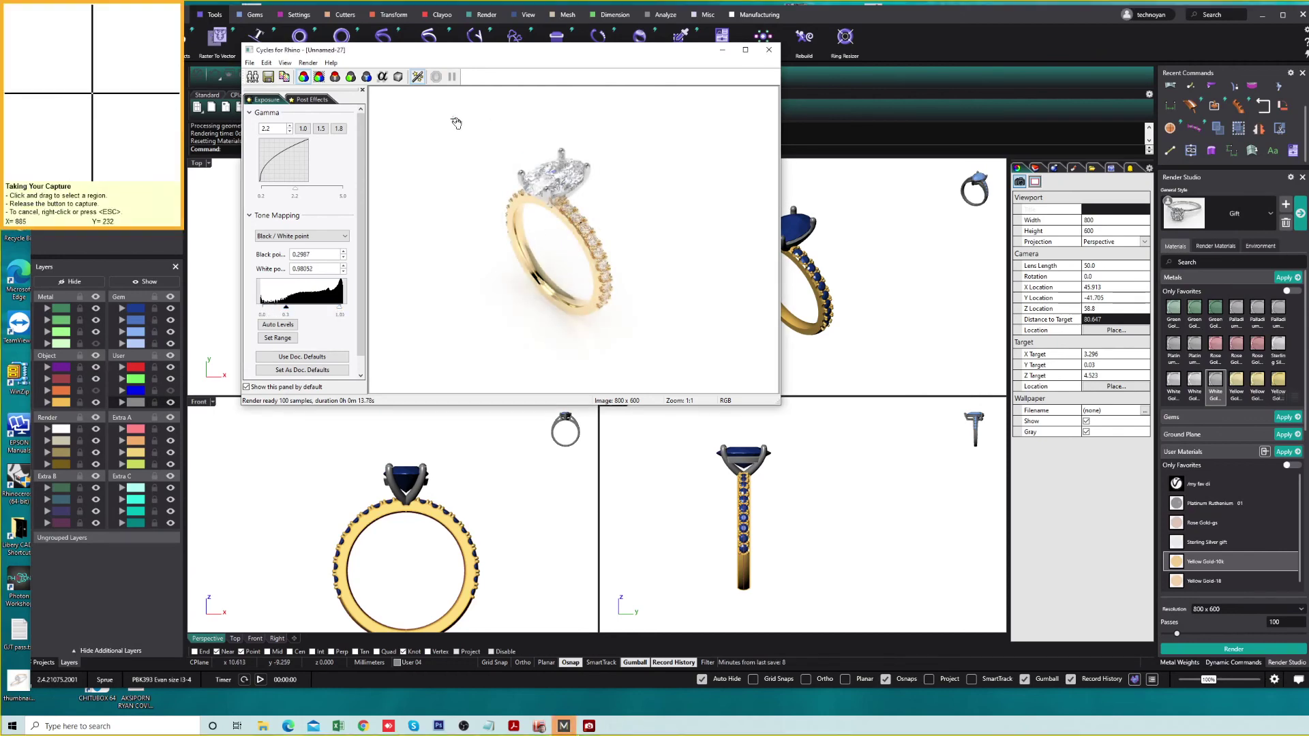
pyautogui.moveTo(457, 119); pyautogui.dragTo(668, 365)
pyautogui.click(769, 50)
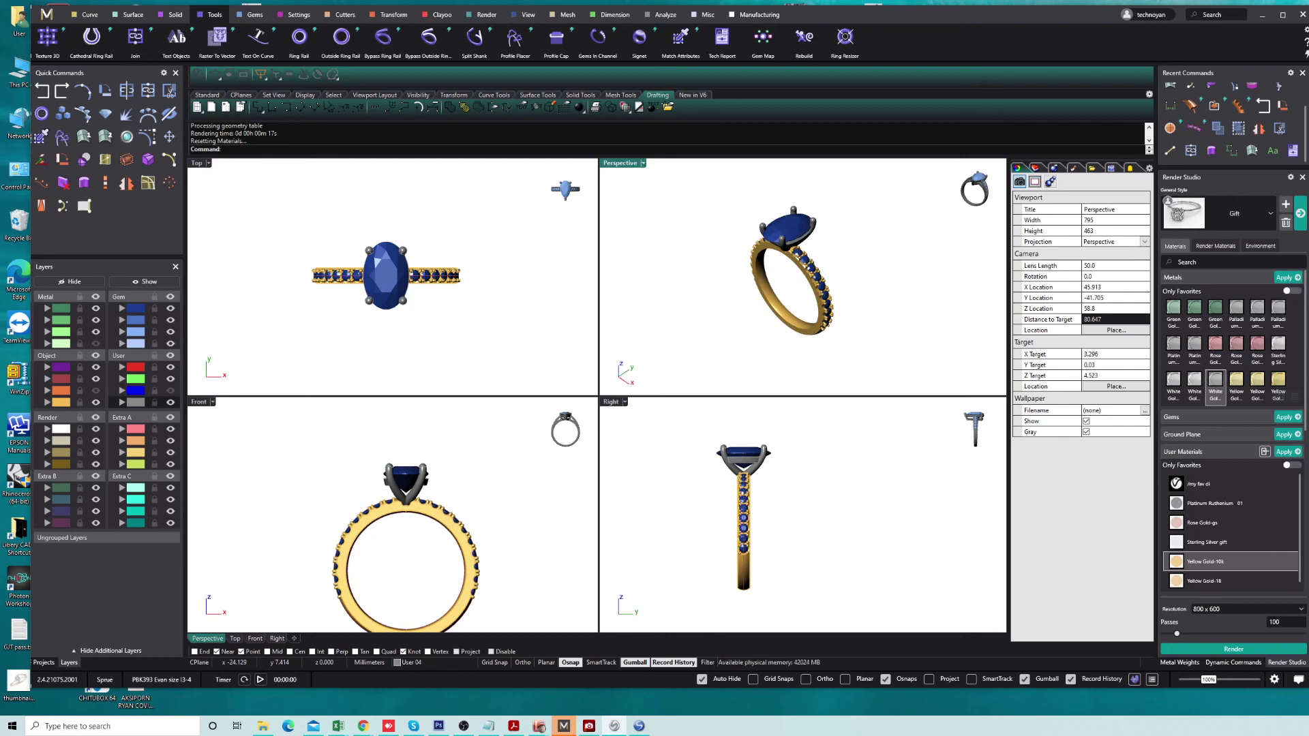
pyautogui.click(469, 349)
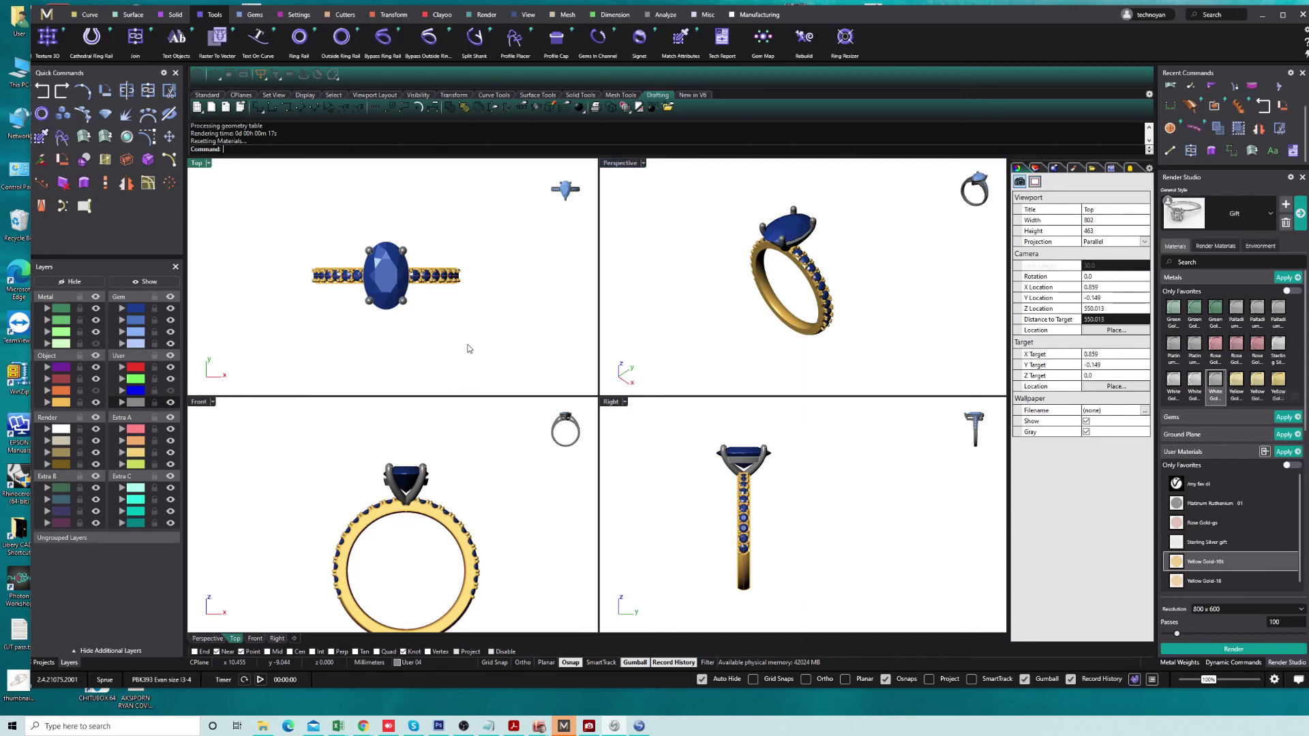
# Calculate metal weights for the centre-stone head and prongs.
pyautogui.moveTo(753, 276); pyautogui.dragTo(784, 254, button='right')
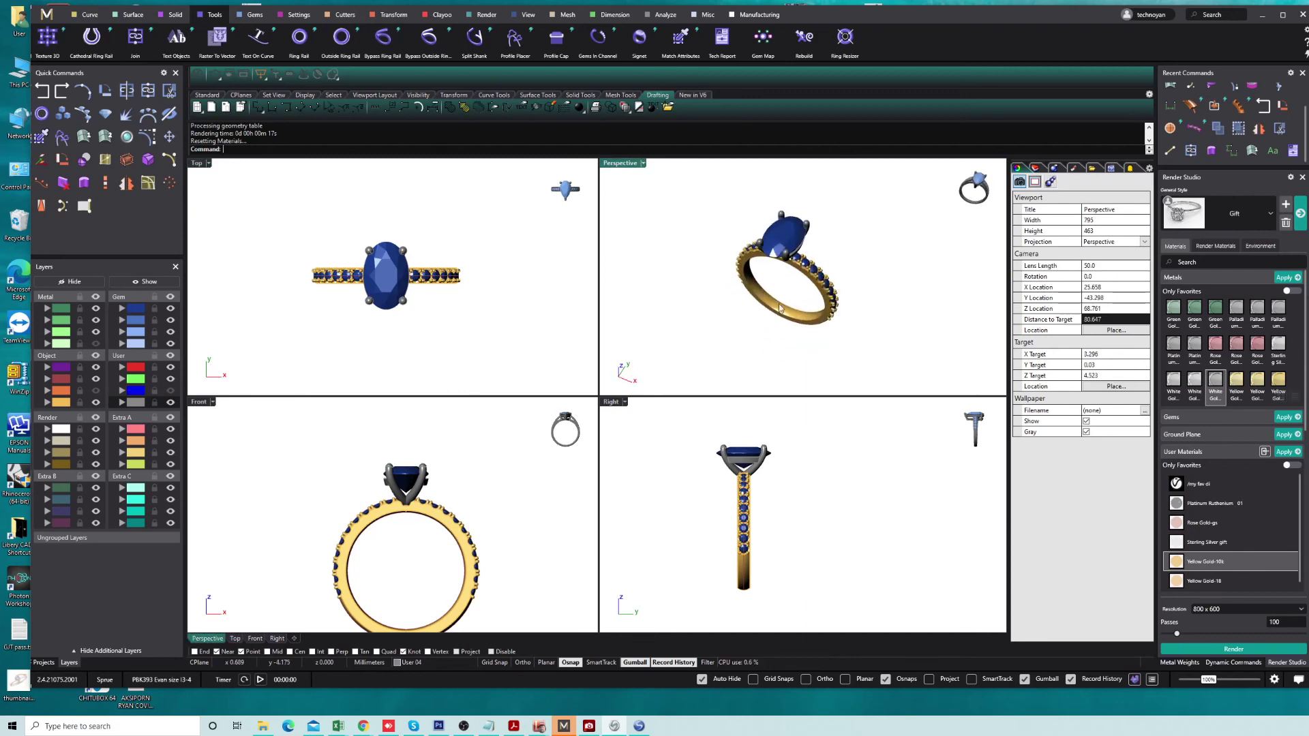
pyautogui.click(784, 254)
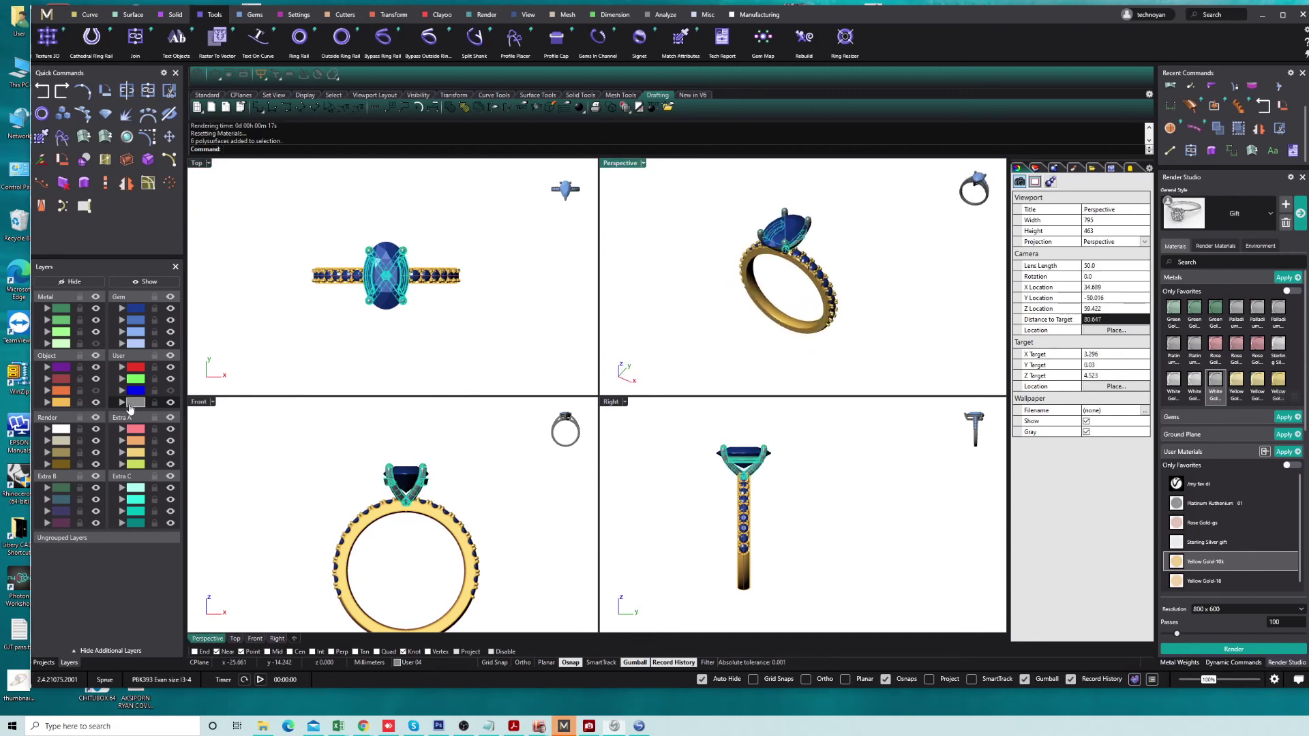
pyautogui.click(1196, 663)
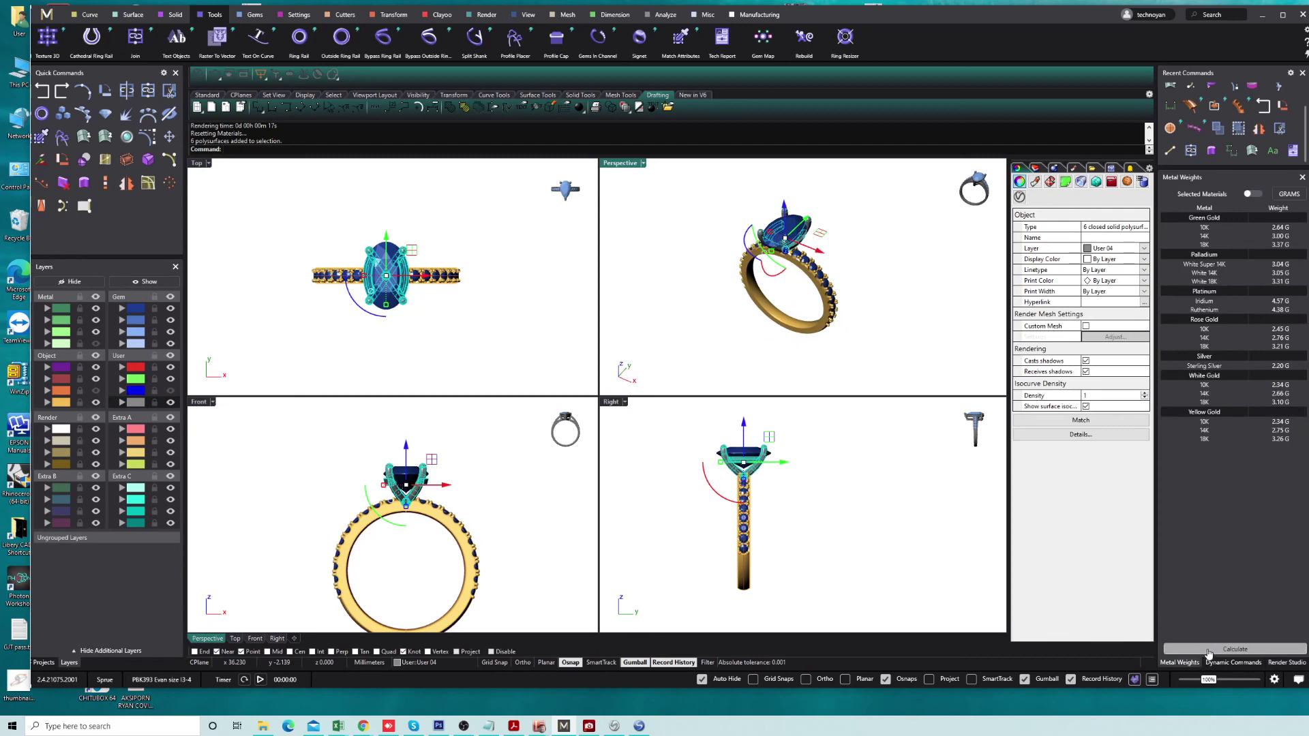
pyautogui.click(1208, 651)
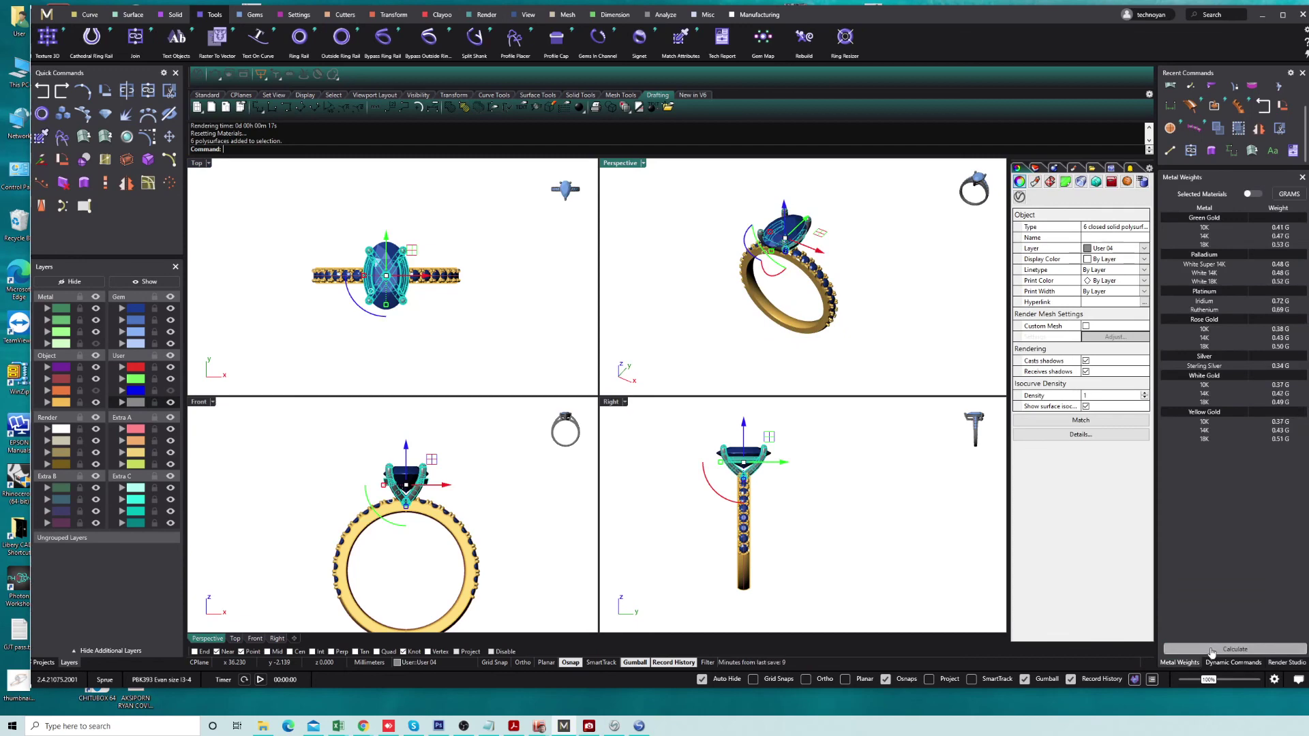
# Calculate the shank group weight: 1.78 g 10K, 2.10 g 14K, 2.49 g 18K yellow gold.
pyautogui.click(921, 544)
pyautogui.click(744, 576)
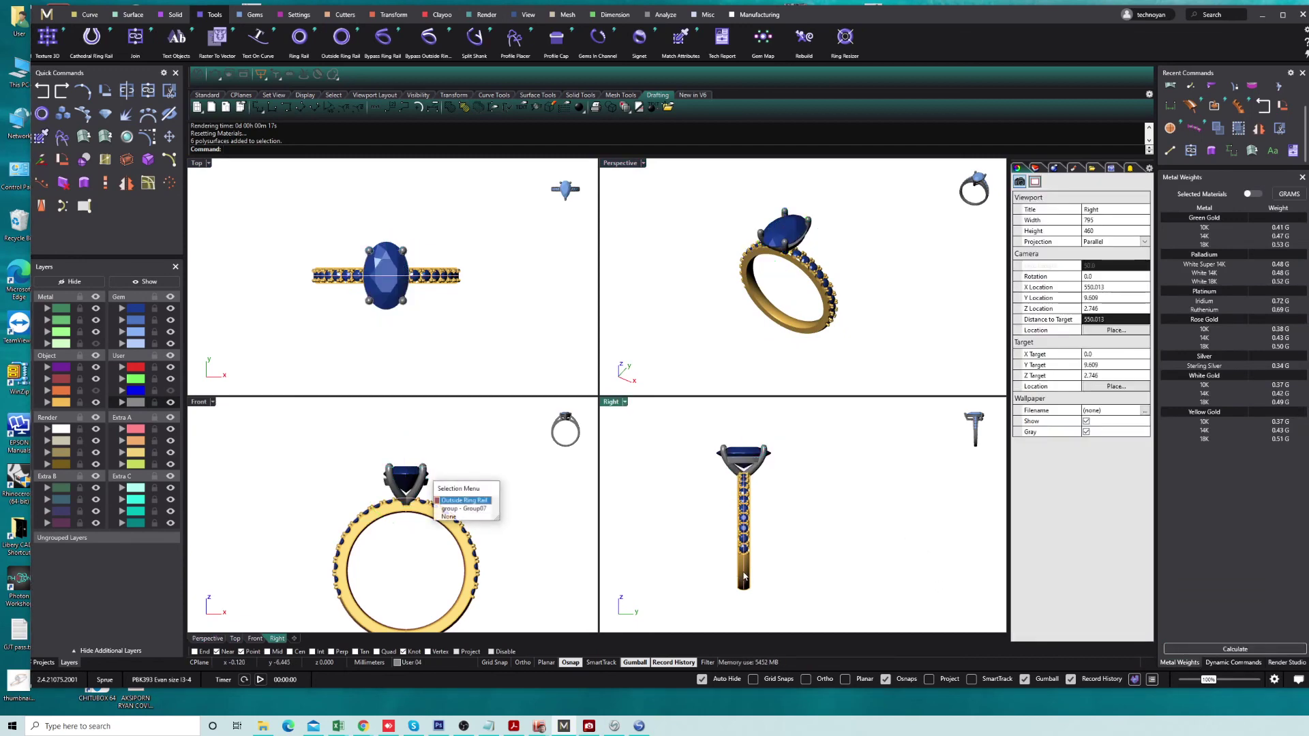
pyautogui.press('Return')
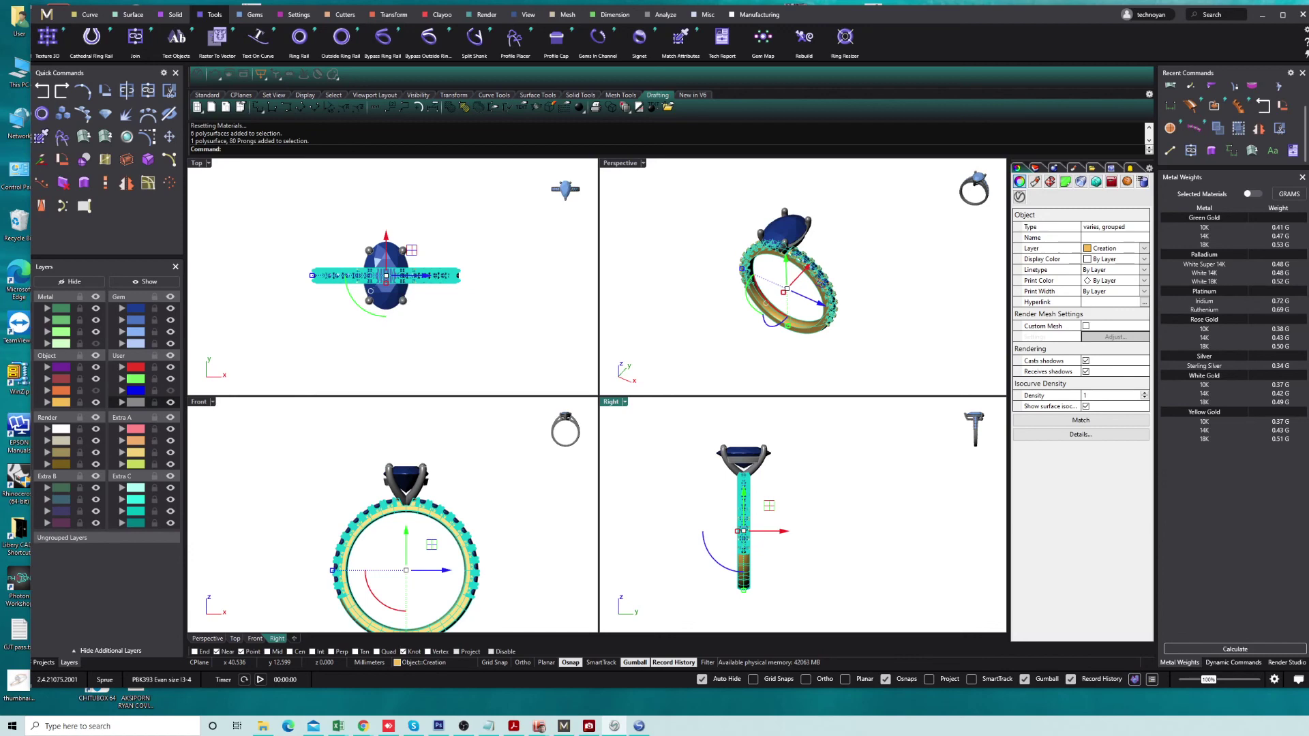
pyautogui.click(1234, 648)
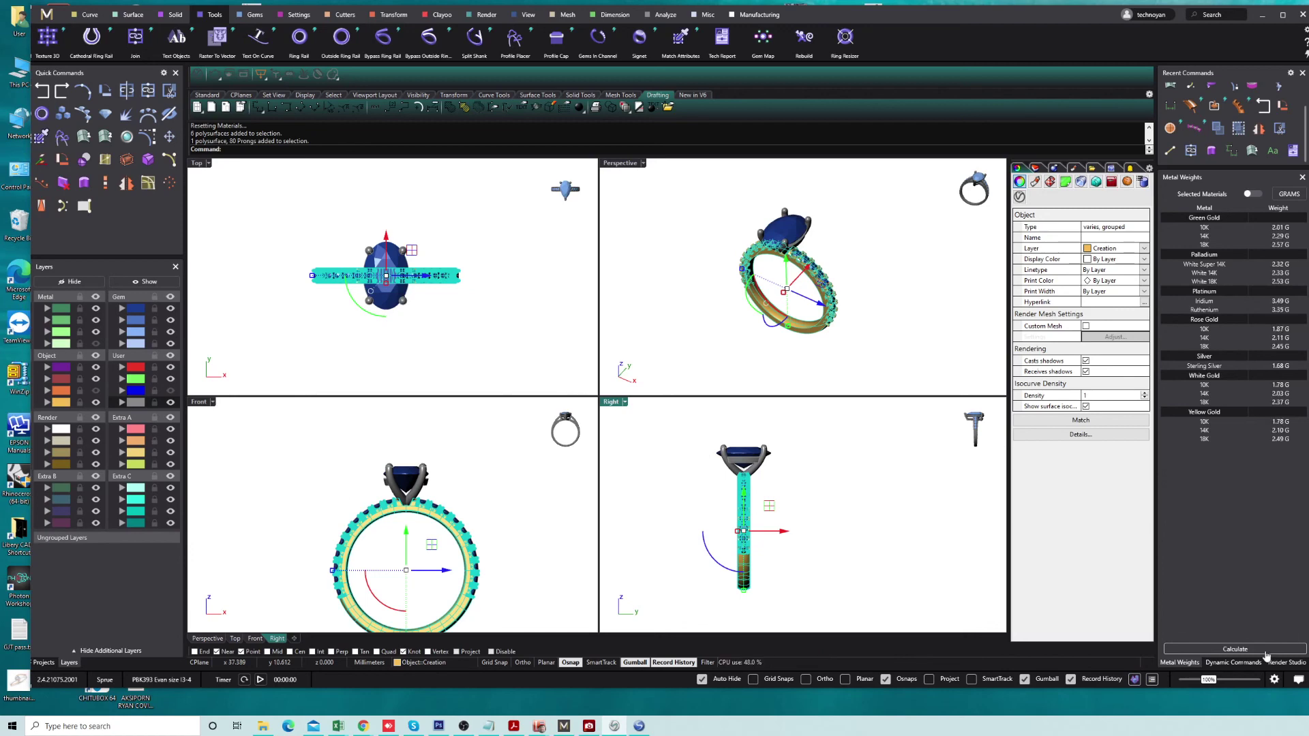